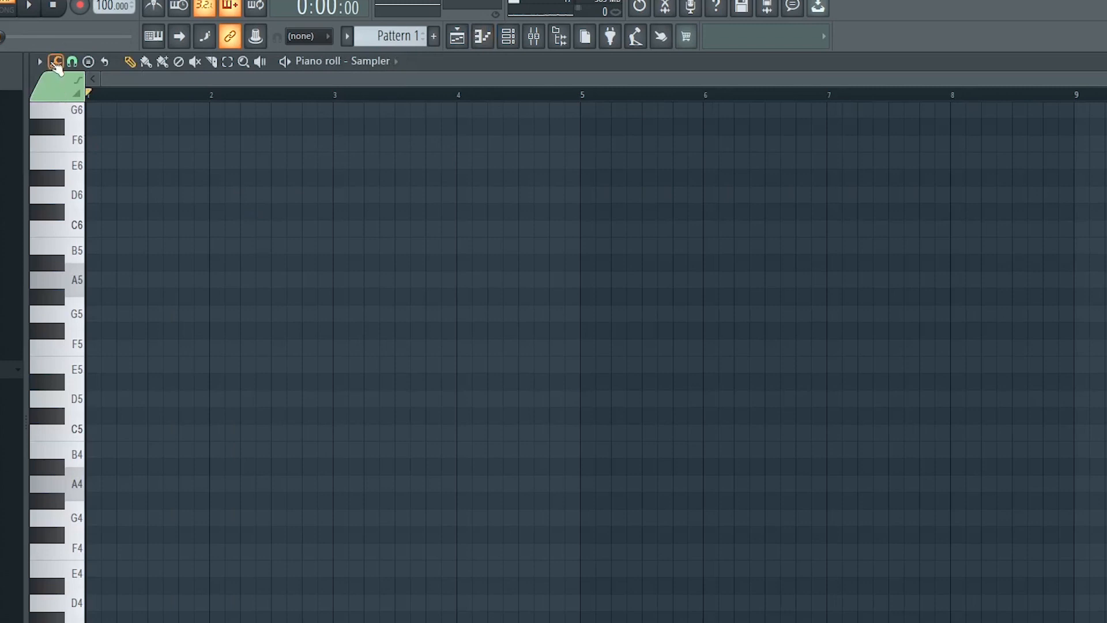
- Stamp the Minor Natural (Aeolian) melodic scale at the start of bar 1 with A3 as its root
{"action": "left_click", "coordinate": [39, 61]}
{"action": "mouse_move", "coordinate": [68, 131]}
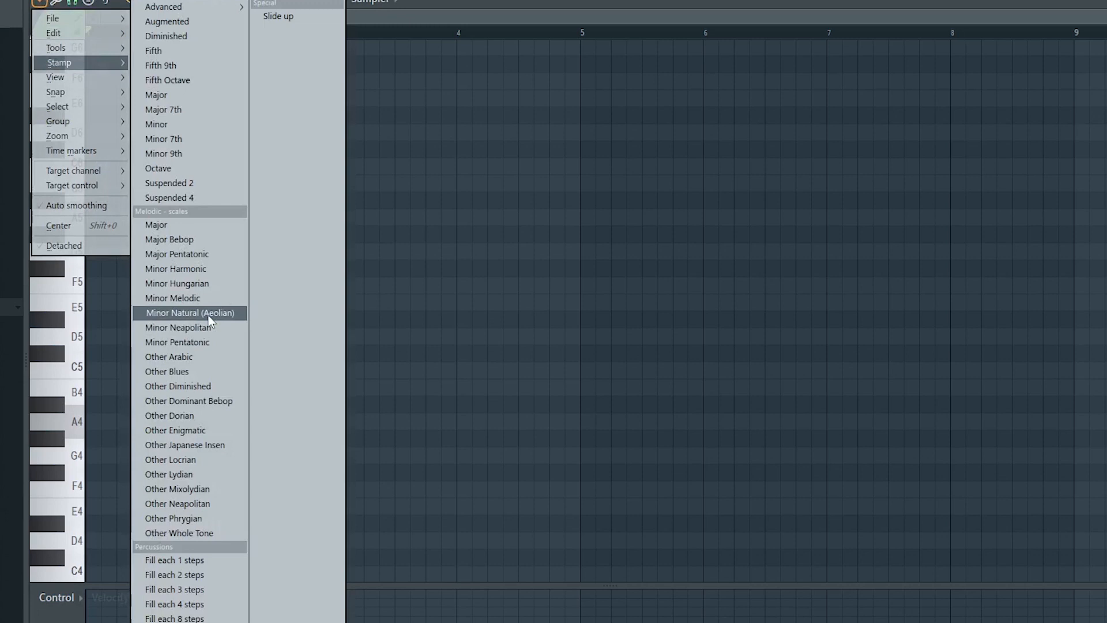
{"action": "left_click", "coordinate": [209, 317]}
{"action": "scroll", "coordinate": [212, 397], "scroll_direction": "down", "scroll_amount": 5}
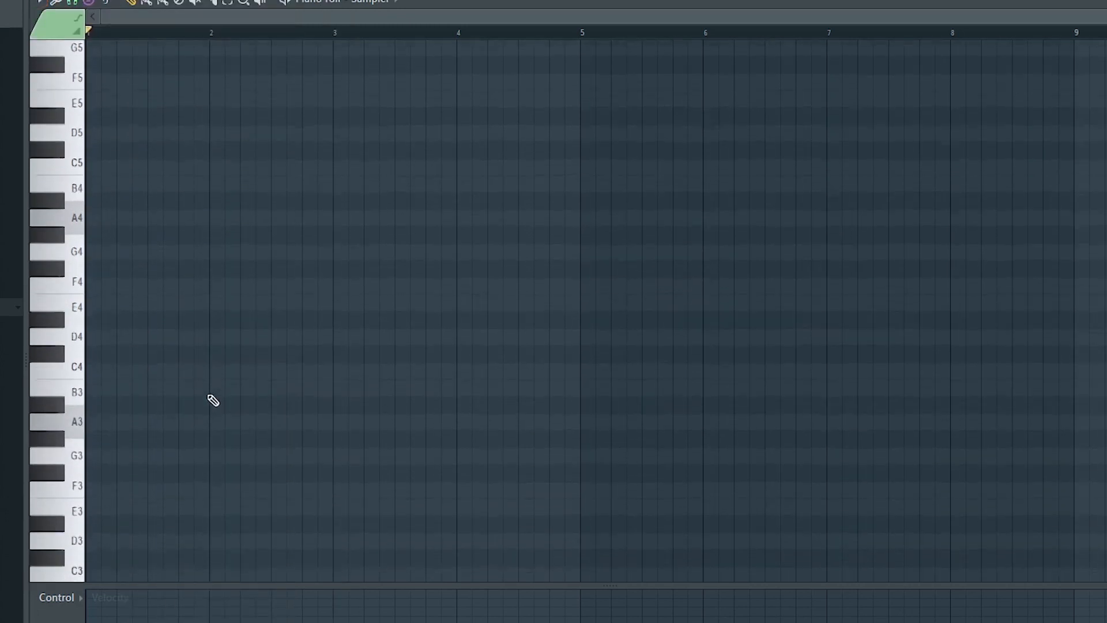
{"action": "left_click", "coordinate": [108, 427]}
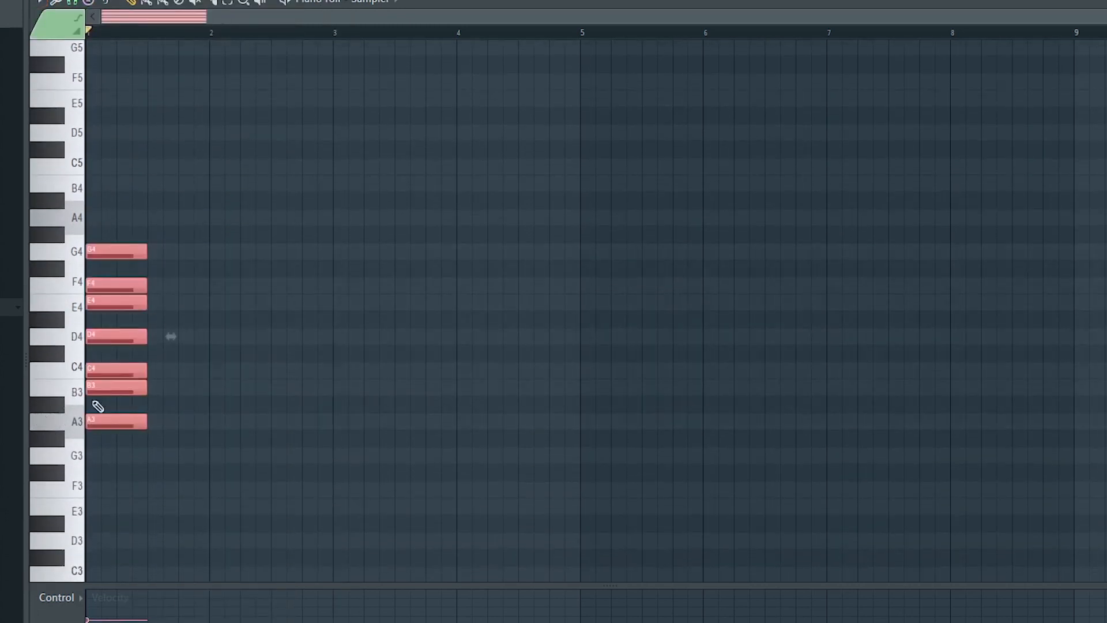
{"action": "scroll", "coordinate": [203, 457], "scroll_direction": "up", "scroll_amount": 2}
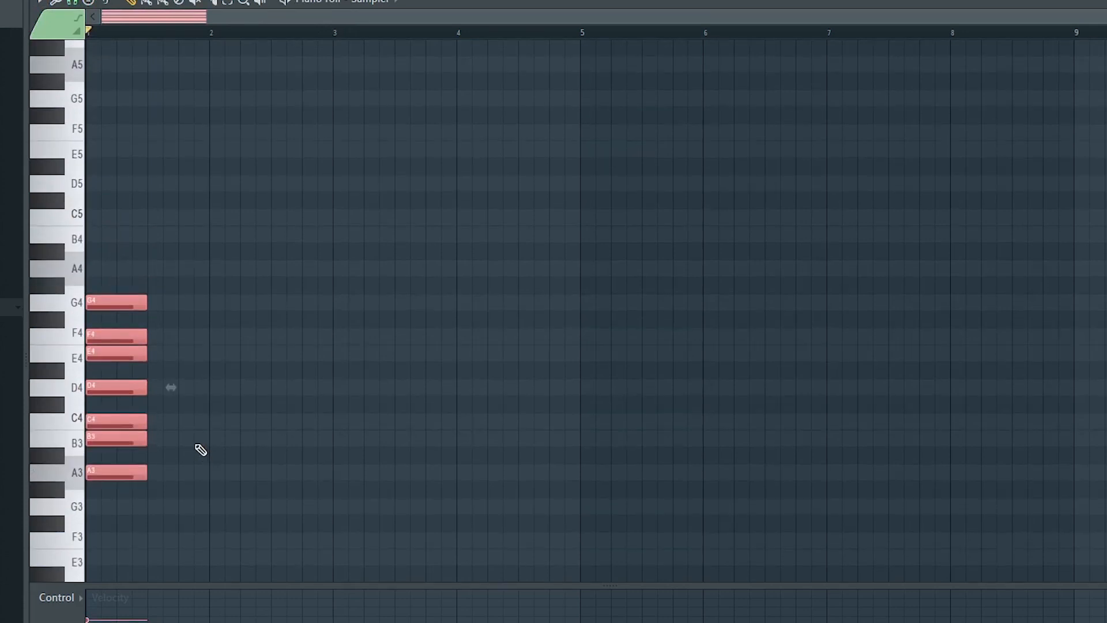
- Duplicate the stamped A minor scale into higher octaves, aligned to bar 1, and stretch all its notes to the end of bar 8
{"action": "key", "text": "ctrl+c"}
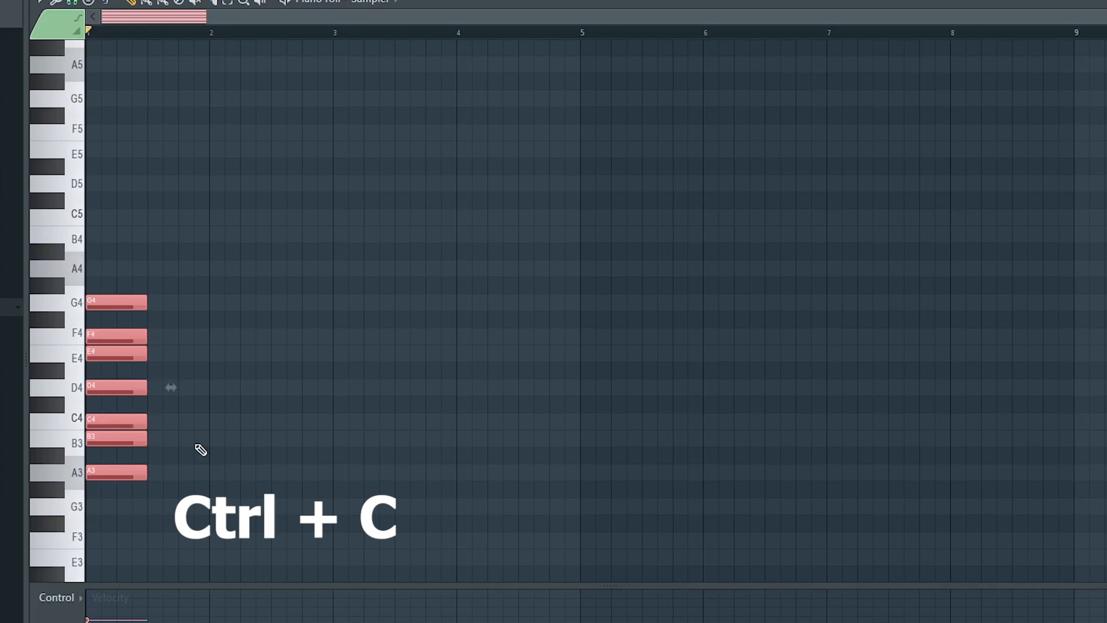
{"action": "key", "text": "ctrl+v"}
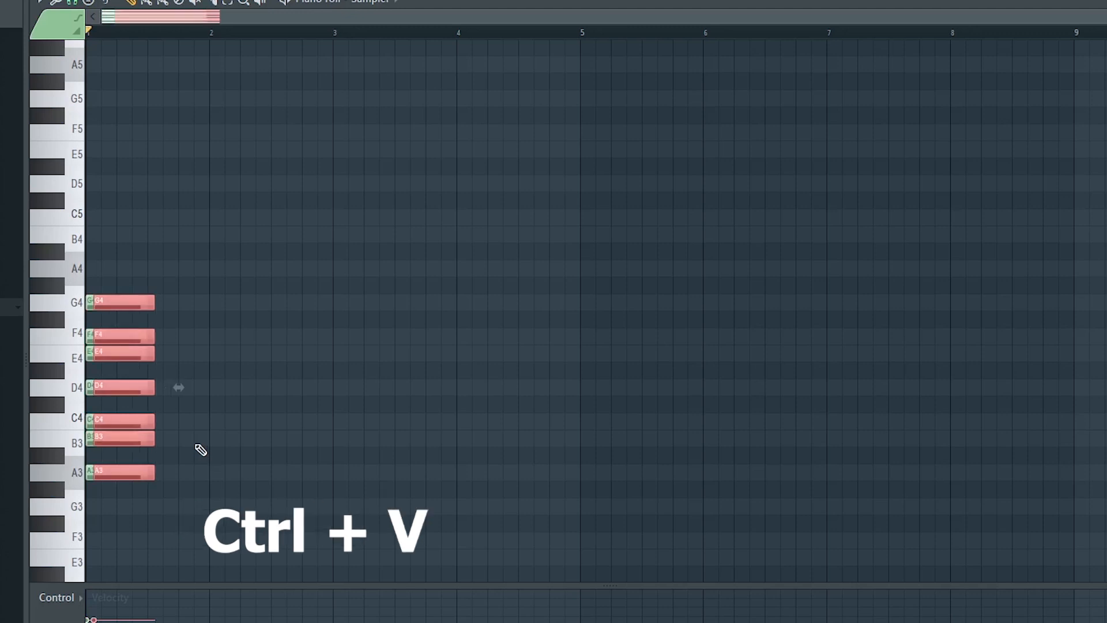
{"action": "key", "text": "ctrl+Up"}
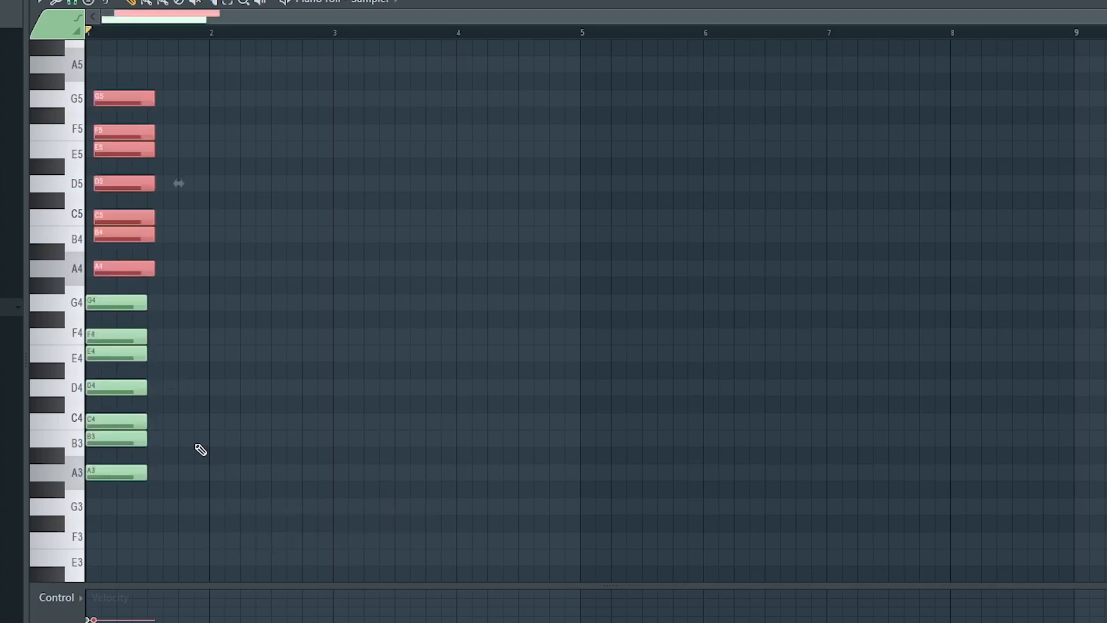
{"action": "key", "text": "shift+Left"}
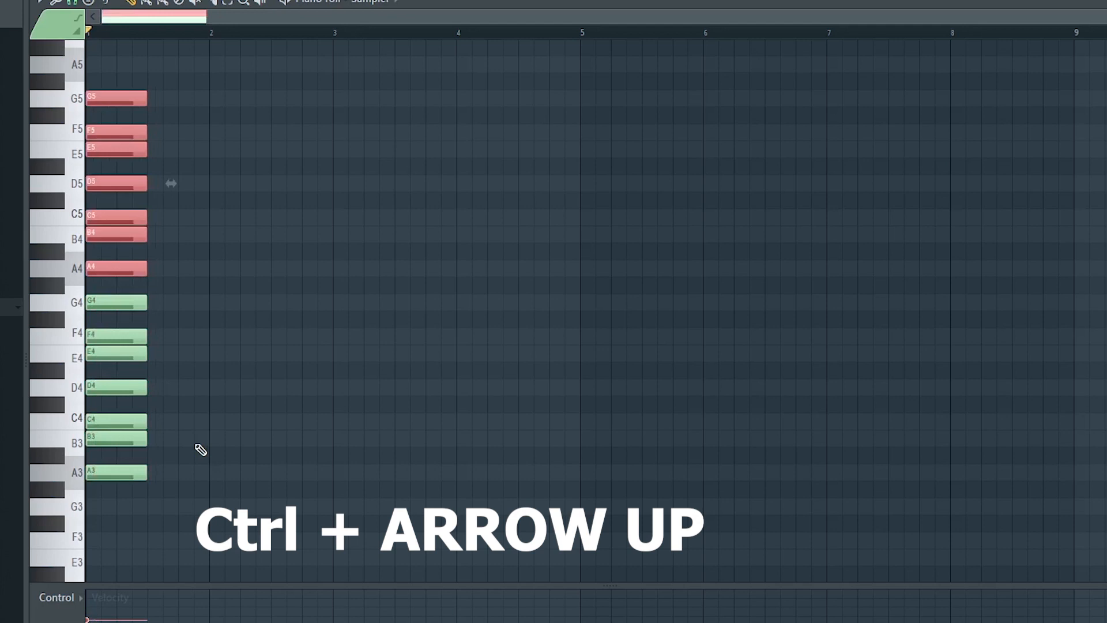
{"action": "key", "text": "shift+Right"}
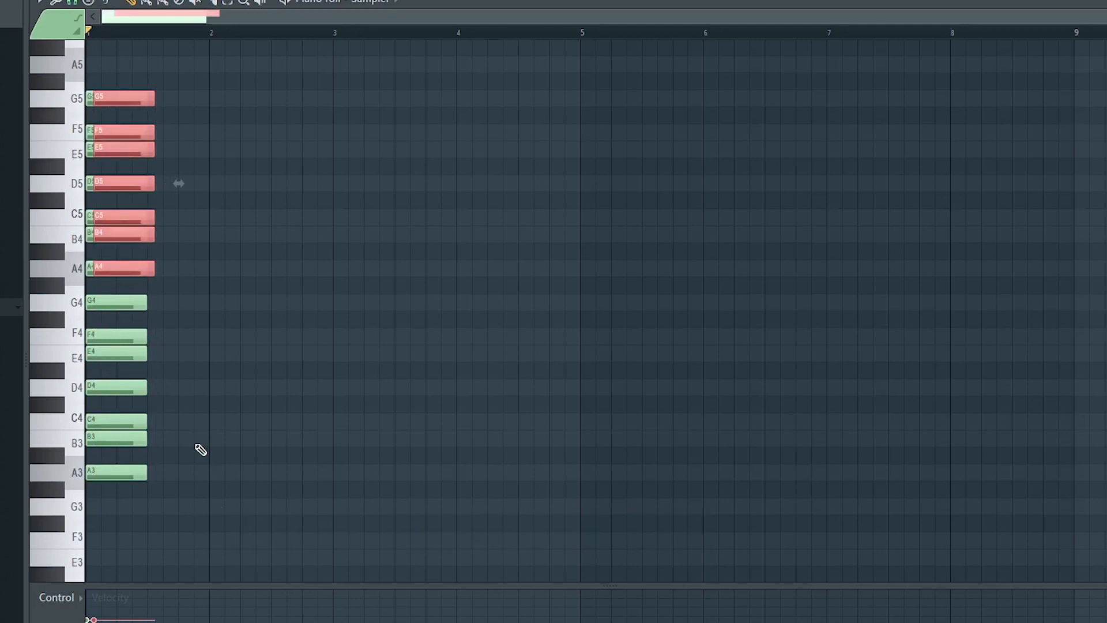
{"action": "key", "text": "ctrl+Up"}
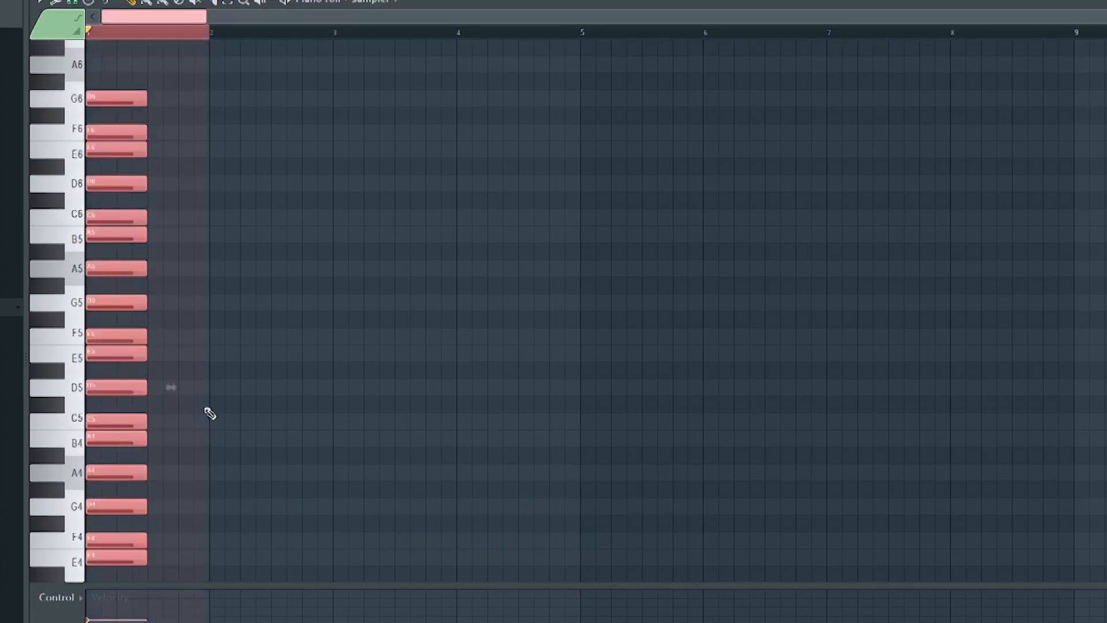
{"action": "left_click_drag", "start_coordinate": [147, 98], "coordinate": [1070, 182]}
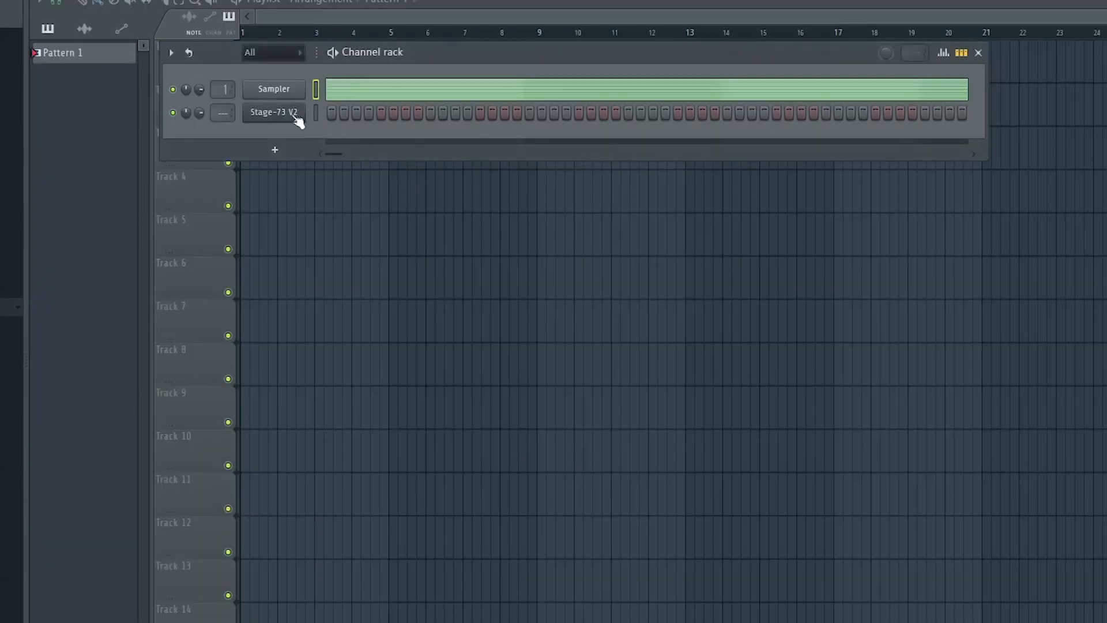
- Open the piano roll of the Stage-73 V2 channel and toggle its ghost notes, leaving them on as a scale guide
{"action": "right_click", "coordinate": [297, 118]}
{"action": "left_click", "coordinate": [332, 112]}
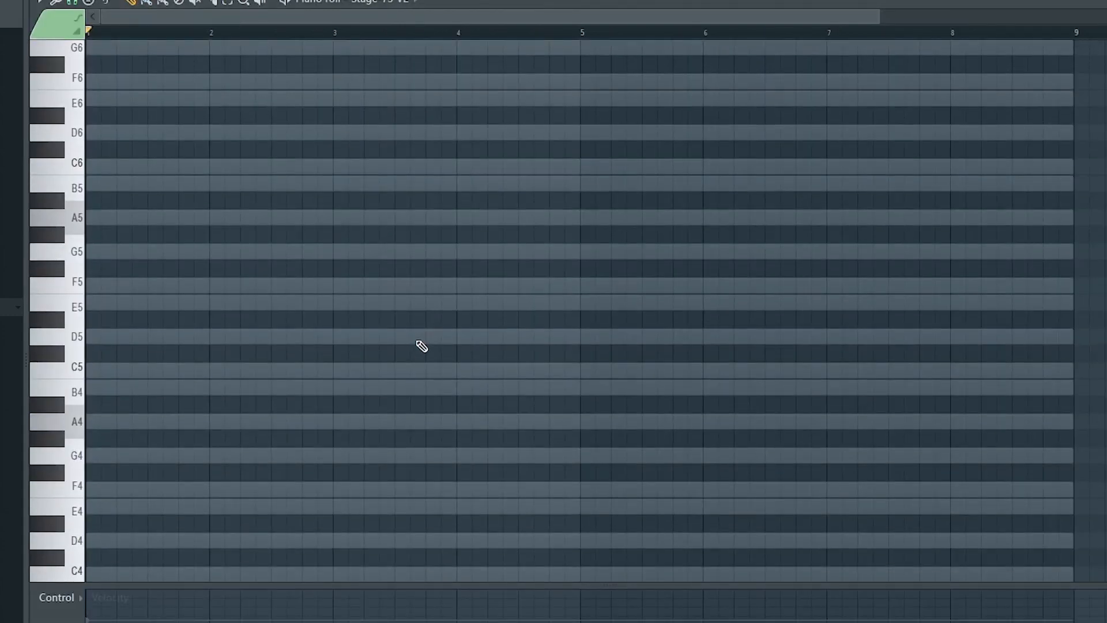
{"action": "key", "text": "alt+v"}
{"action": "key", "text": "alt+v"}
{"action": "key", "text": "alt+v"}
{"action": "key", "text": "alt+v"}
{"action": "key", "text": "alt+v"}
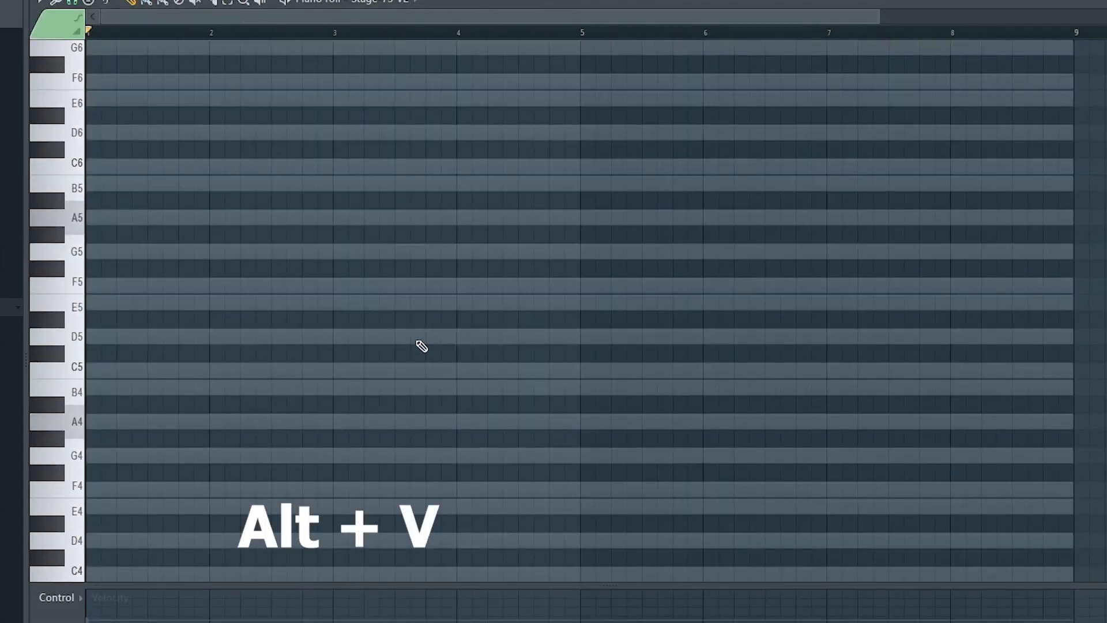
{"action": "key", "text": "alt+v"}
{"action": "key", "text": "alt+v"}
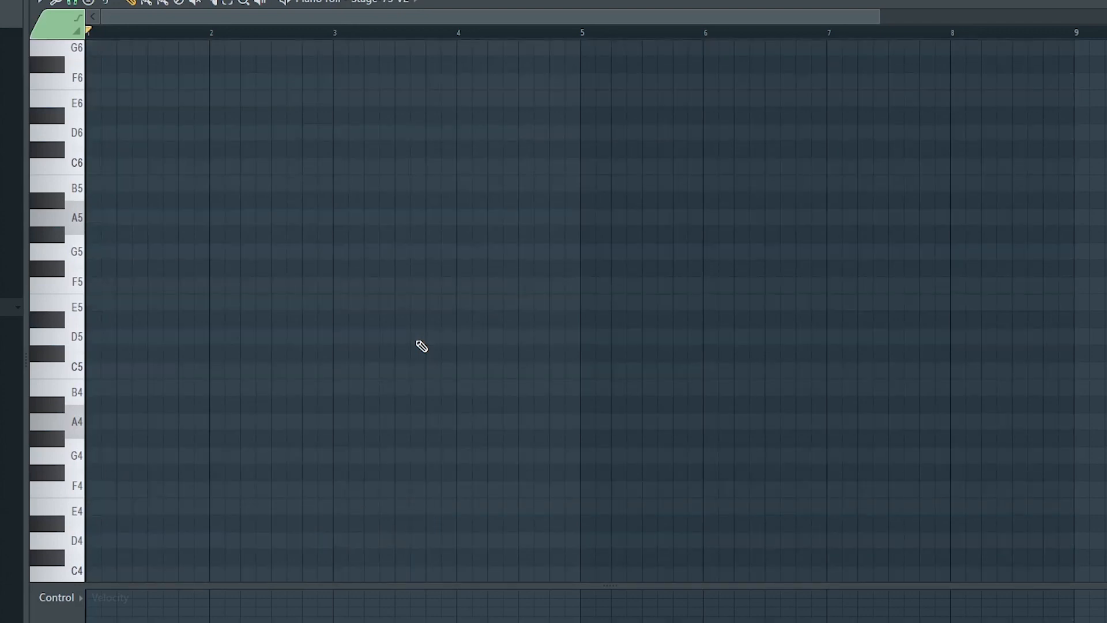
{"action": "key", "text": "alt+v"}
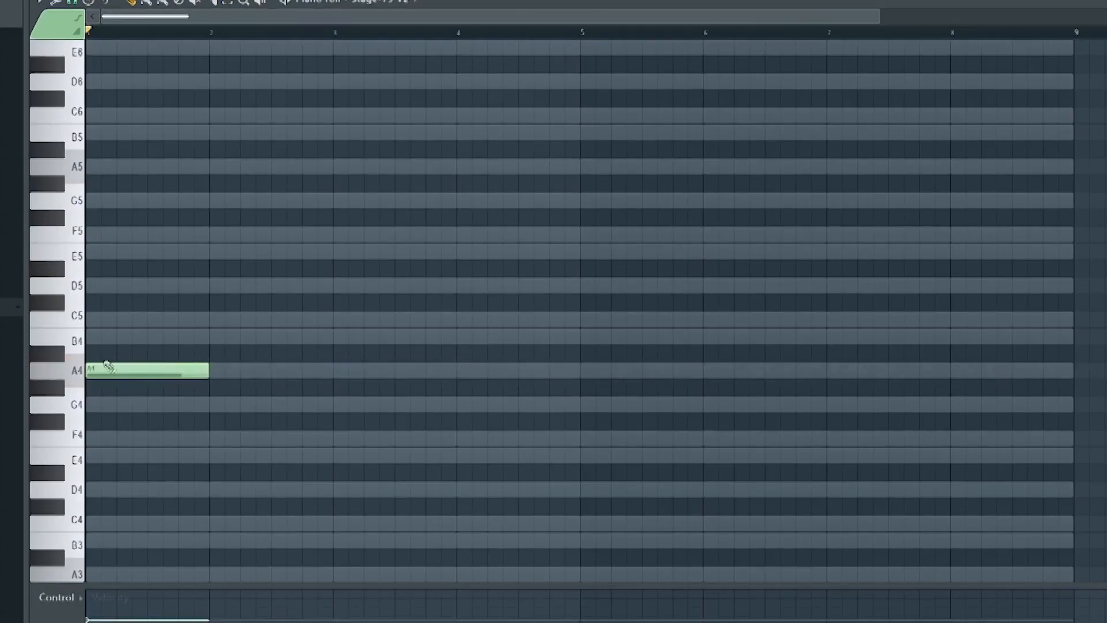
- Draw one-bar root notes climbing the scale from A4 in bar 1 to G5 in bar 7
{"action": "left_click", "coordinate": [222, 336]}
{"action": "left_click", "coordinate": [346, 318]}
{"action": "left_click", "coordinate": [470, 285]}
{"action": "left_click", "coordinate": [593, 251]}
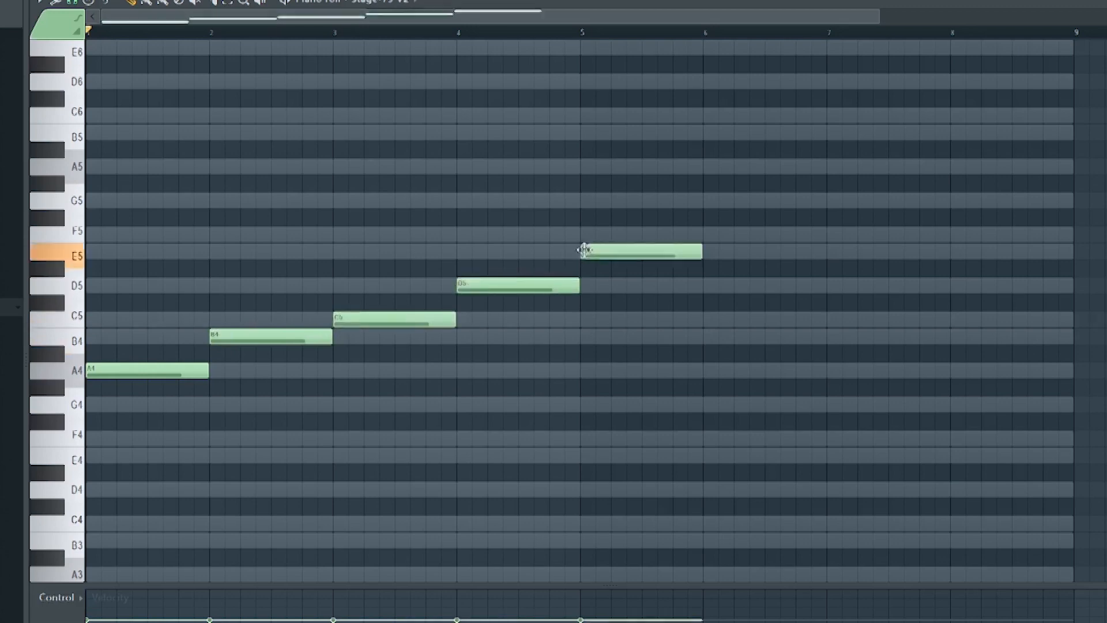
{"action": "left_click", "coordinate": [717, 234]}
{"action": "left_click", "coordinate": [841, 200]}
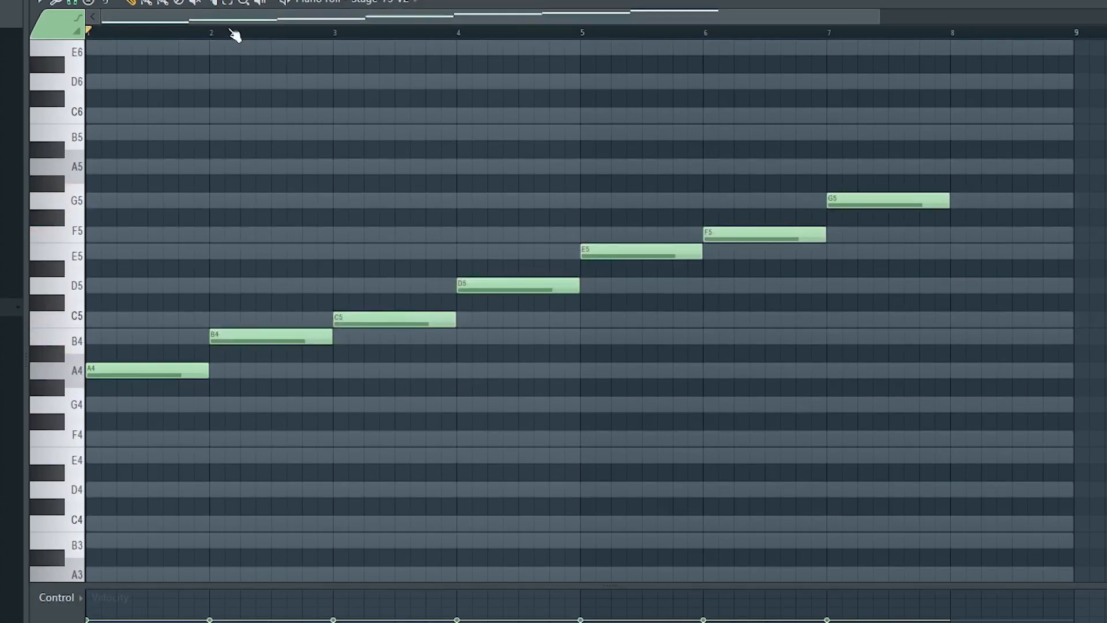
- Build triads in bars 1 to 7 by adding the scale third and fifth above each root note
{"action": "scroll", "coordinate": [232, 38], "scroll_direction": "up", "scroll_amount": 1}
{"action": "left_click_drag", "start_coordinate": [255, 16], "coordinate": [117, 33]}
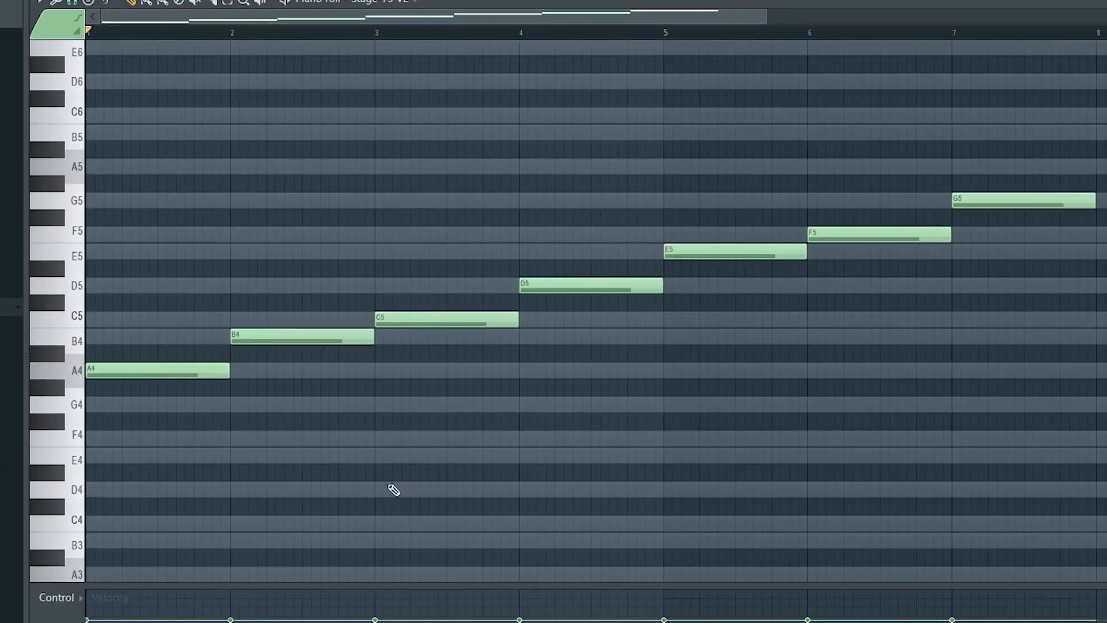
{"action": "left_click", "coordinate": [101, 323]}
{"action": "left_click", "coordinate": [112, 258]}
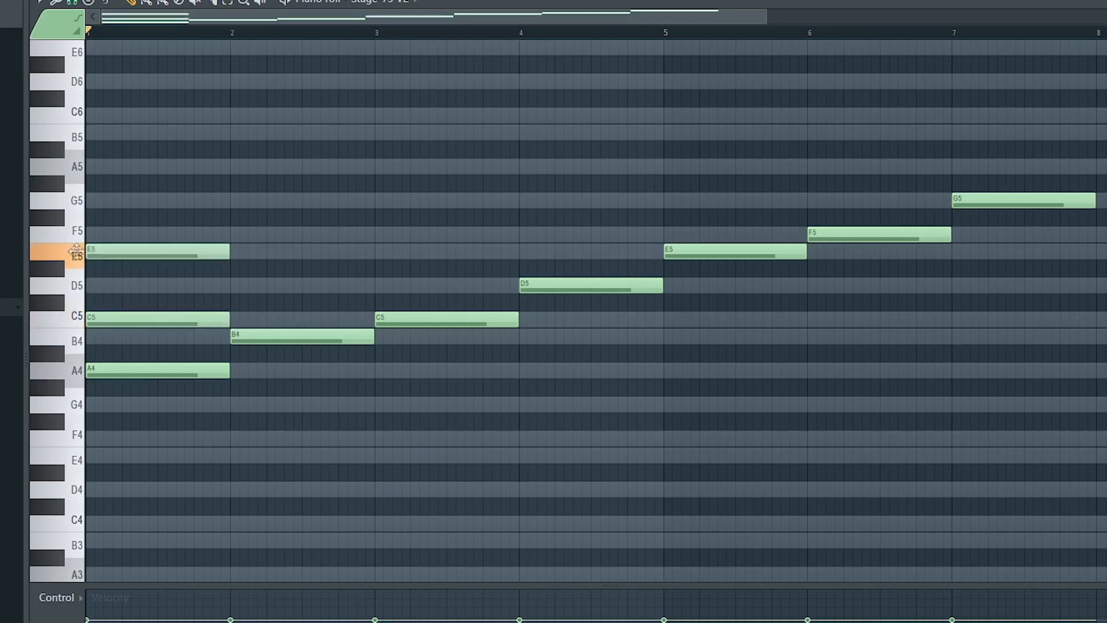
{"action": "left_click", "coordinate": [237, 286]}
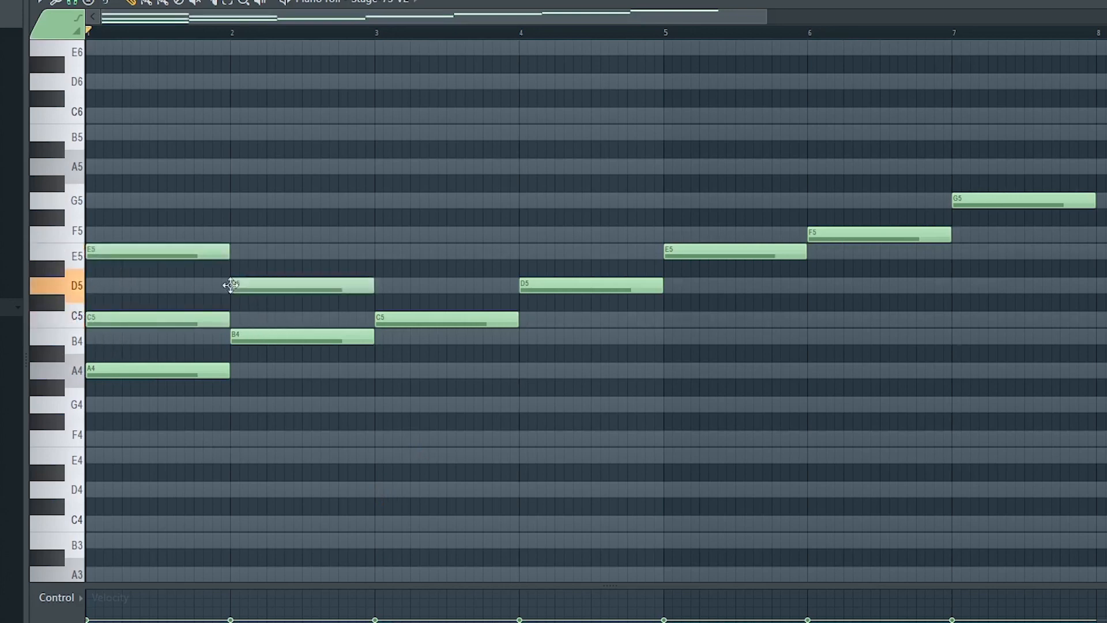
{"action": "left_click", "coordinate": [241, 234]}
{"action": "left_click", "coordinate": [379, 251]}
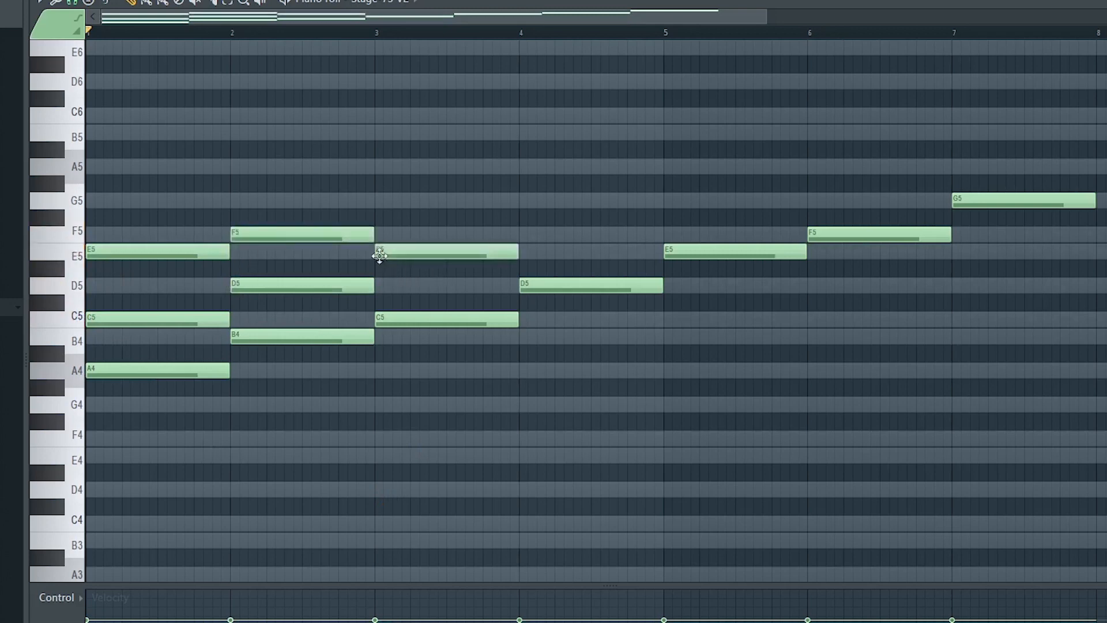
{"action": "left_click", "coordinate": [381, 199]}
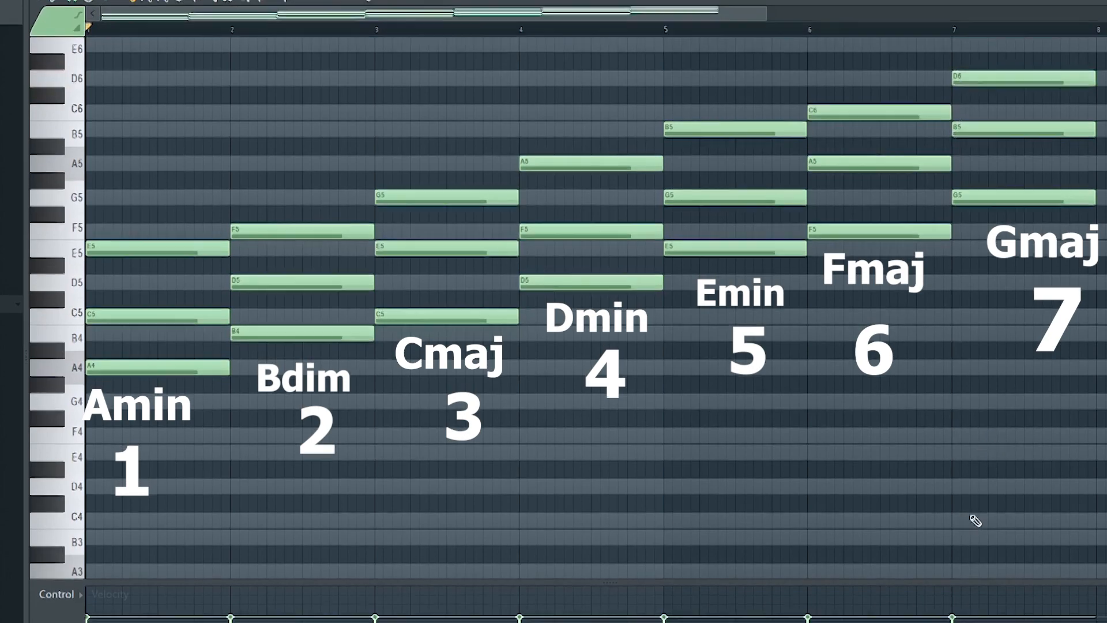
- Delete the chords in bars 2, 4 and 5, keeping the A minor, C major, F major and G major chords
{"action": "scroll", "coordinate": [971, 519], "scroll_direction": "up", "scroll_amount": 1}
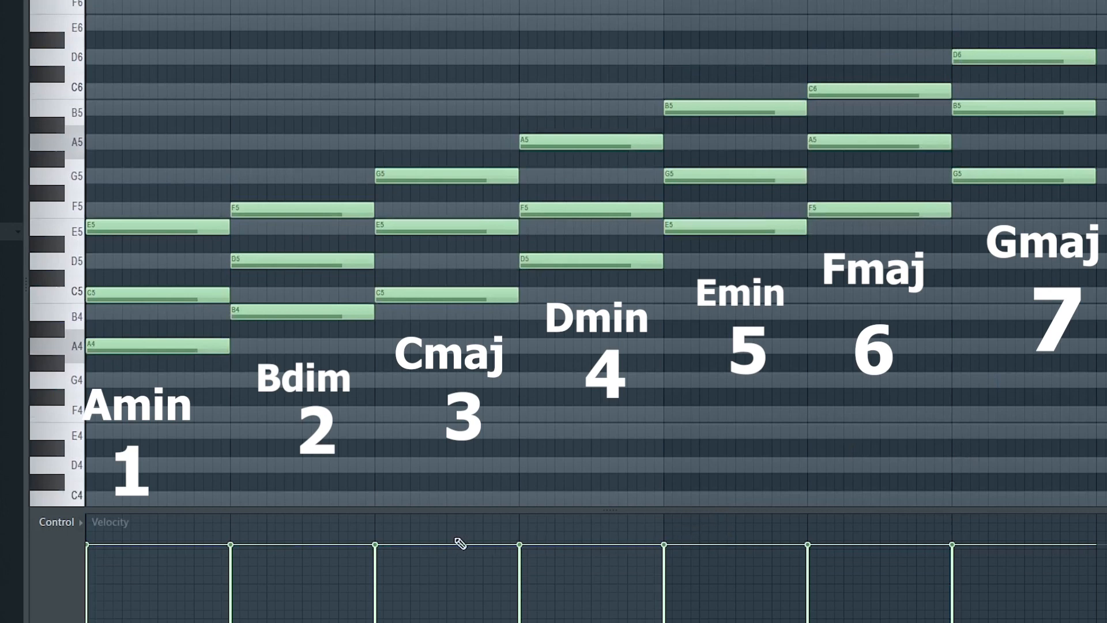
{"action": "right_click", "coordinate": [314, 312]}
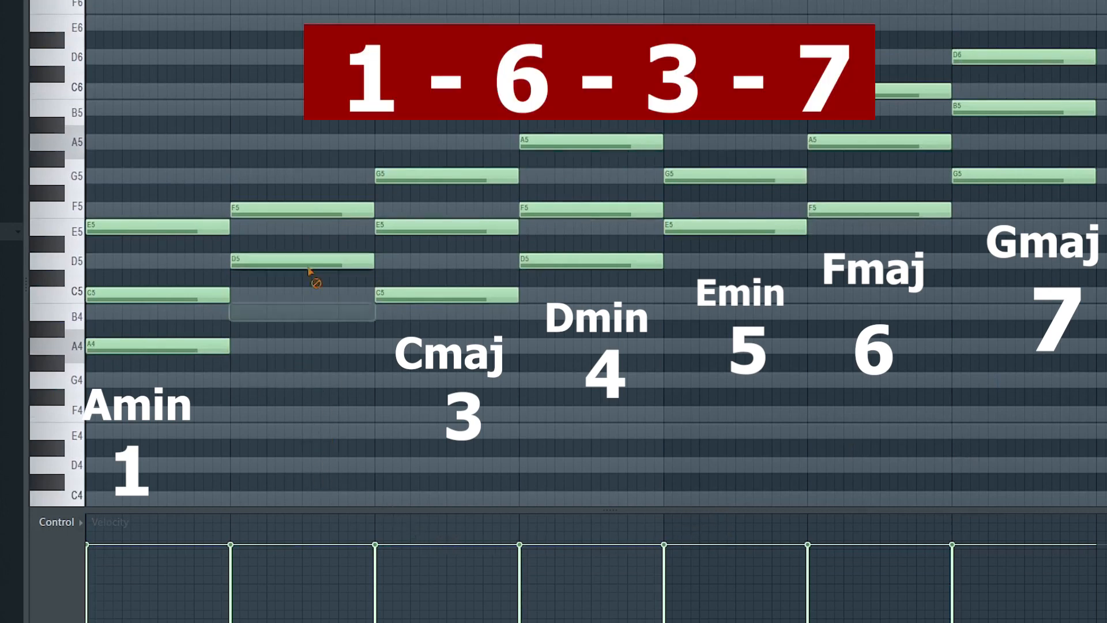
{"action": "right_click", "coordinate": [323, 260]}
{"action": "right_click", "coordinate": [322, 209]}
{"action": "right_click", "coordinate": [596, 261]}
{"action": "right_click", "coordinate": [595, 208]}
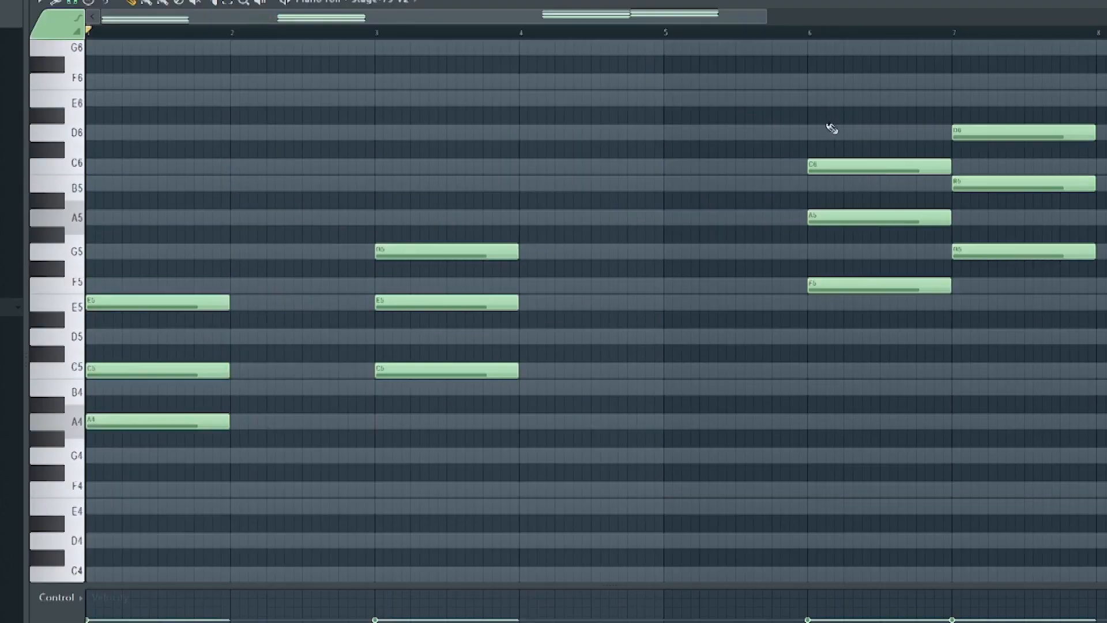
- Move the F major chord to bar 2 and the G major chord to bar 4, and play back the progression
{"action": "left_click_drag", "start_coordinate": [832, 129], "coordinate": [271, 213]}
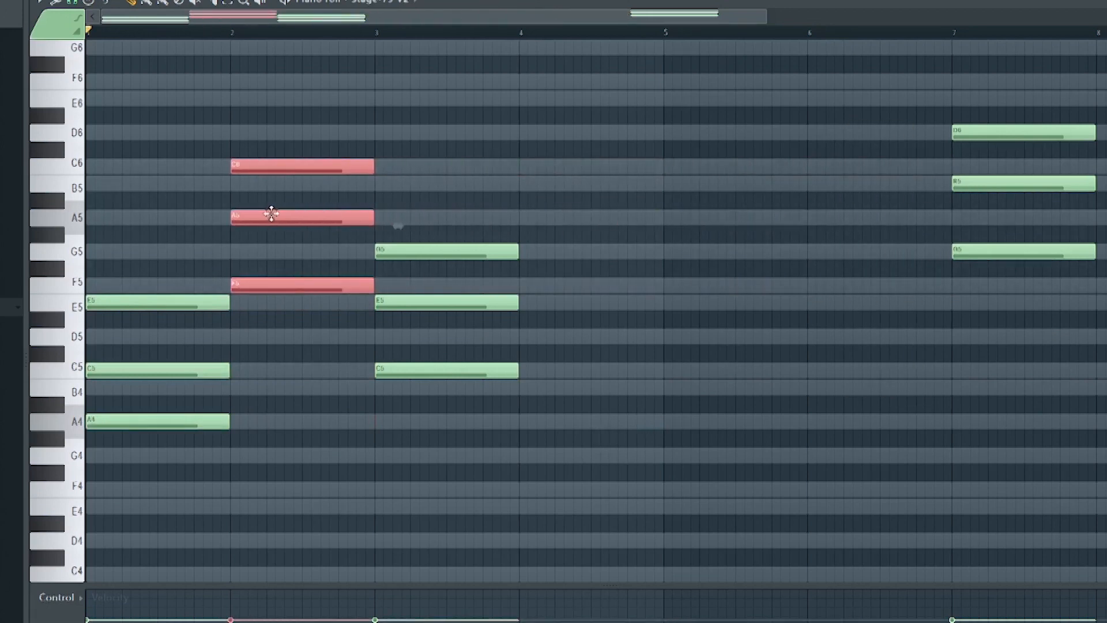
{"action": "left_click_drag", "start_coordinate": [1059, 99], "coordinate": [974, 250]}
{"action": "left_click_drag", "start_coordinate": [987, 181], "coordinate": [556, 184]}
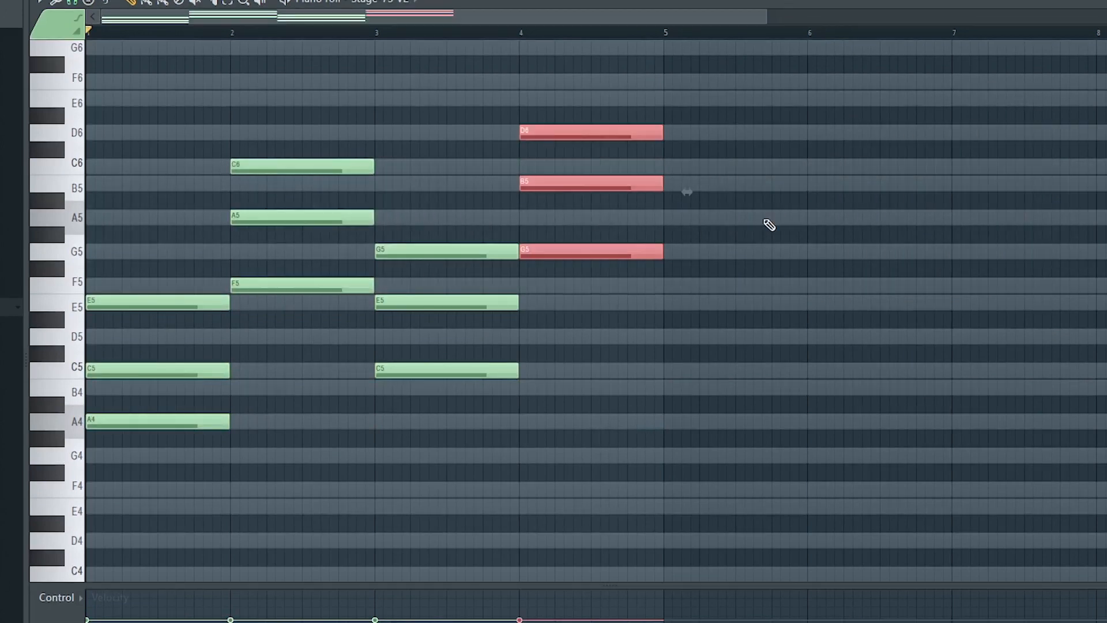
{"action": "key", "text": "space"}
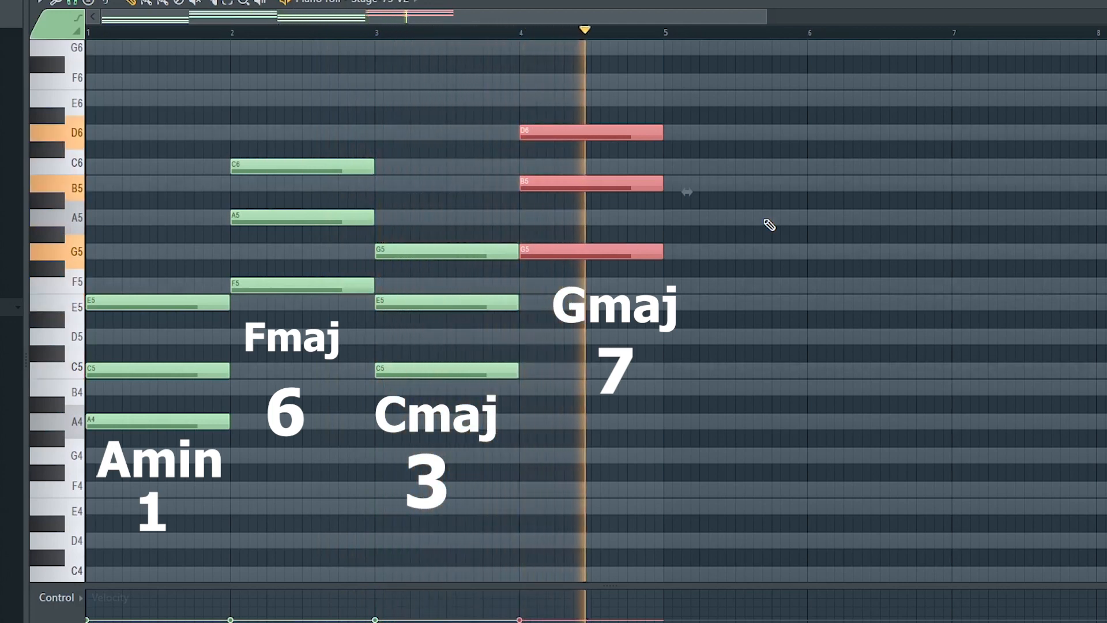
{"action": "key", "text": "space"}
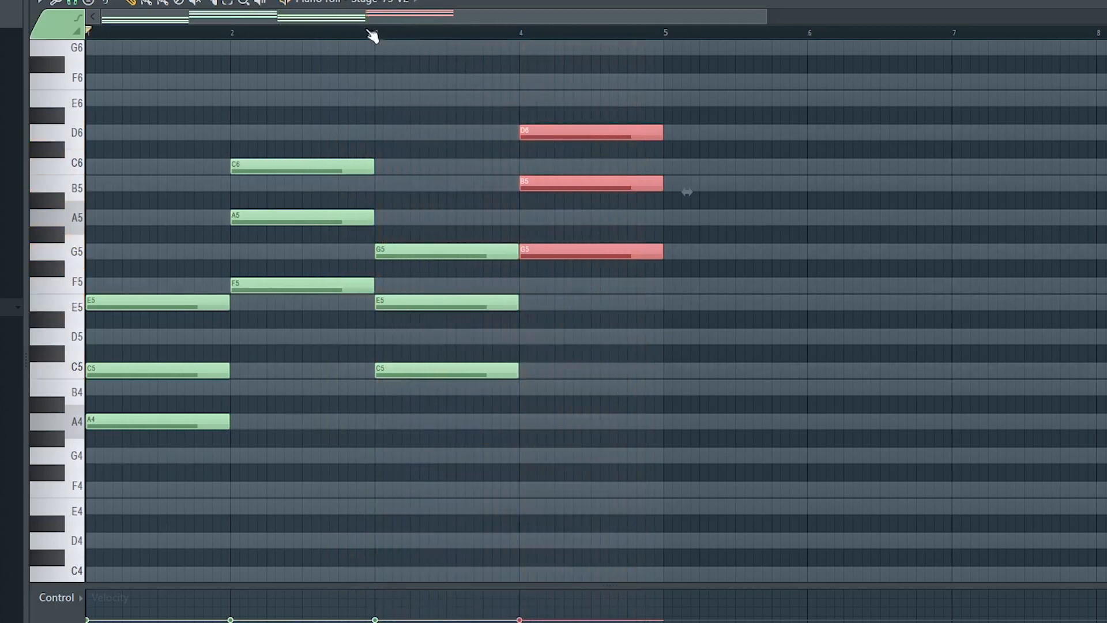
- Space out the four chords and lengthen each to two bars so the progression fills bars 1 to 8
{"action": "scroll", "coordinate": [374, 32], "scroll_direction": "up", "scroll_amount": 1}
{"action": "scroll", "coordinate": [392, 32], "scroll_direction": "down", "scroll_amount": 2}
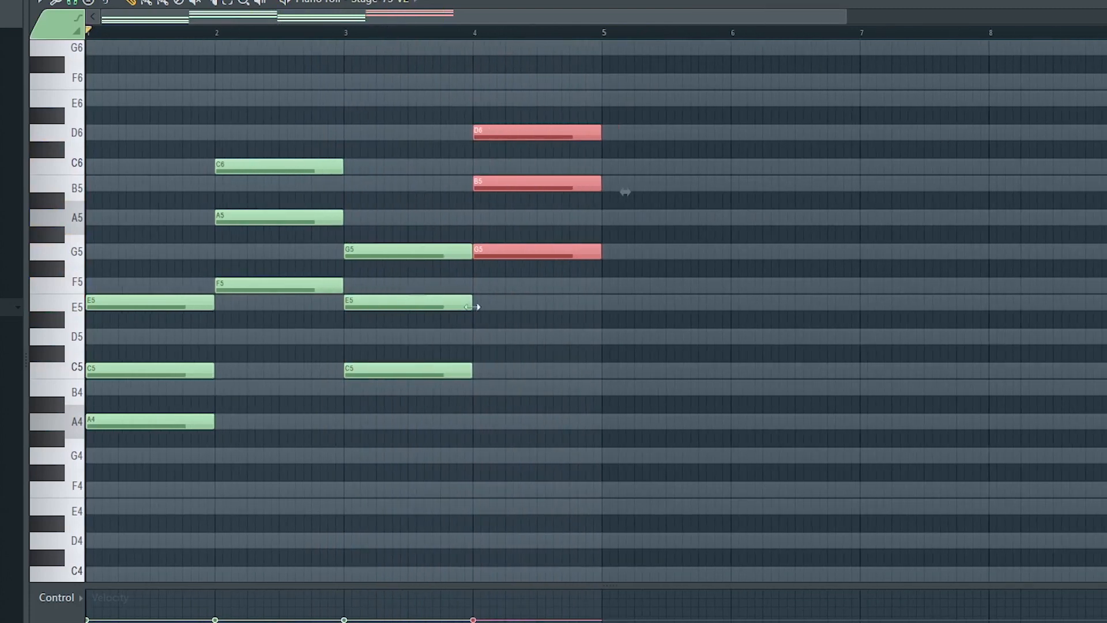
{"action": "left_click_drag", "start_coordinate": [296, 107], "coordinate": [659, 556]}
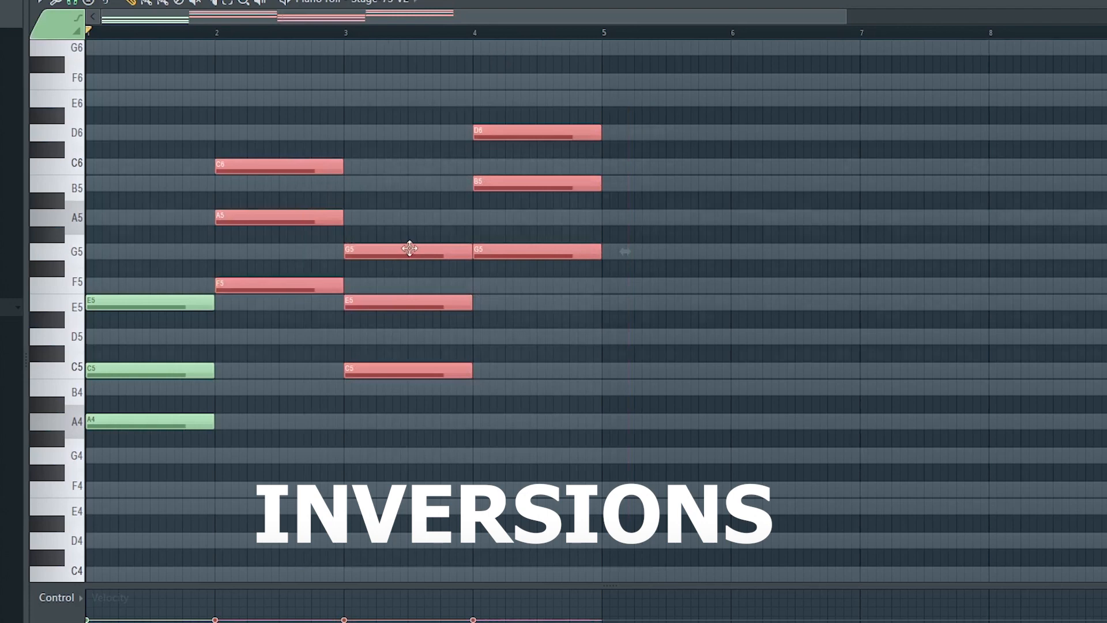
{"action": "left_click_drag", "start_coordinate": [410, 248], "coordinate": [539, 252]}
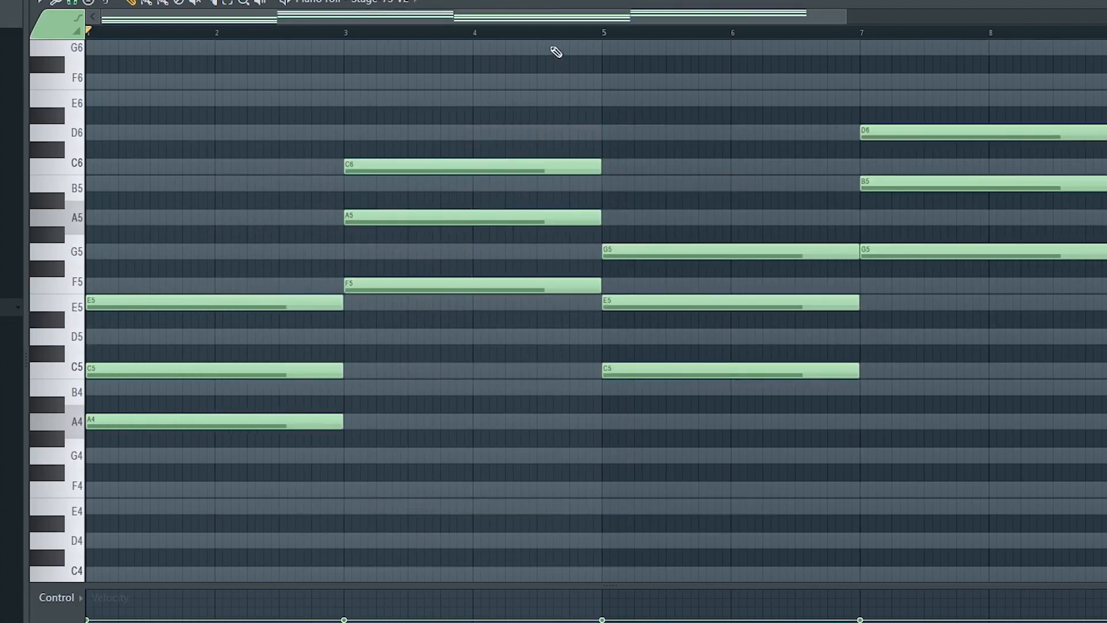
{"action": "scroll", "coordinate": [539, 38], "scroll_direction": "down", "scroll_amount": 1}
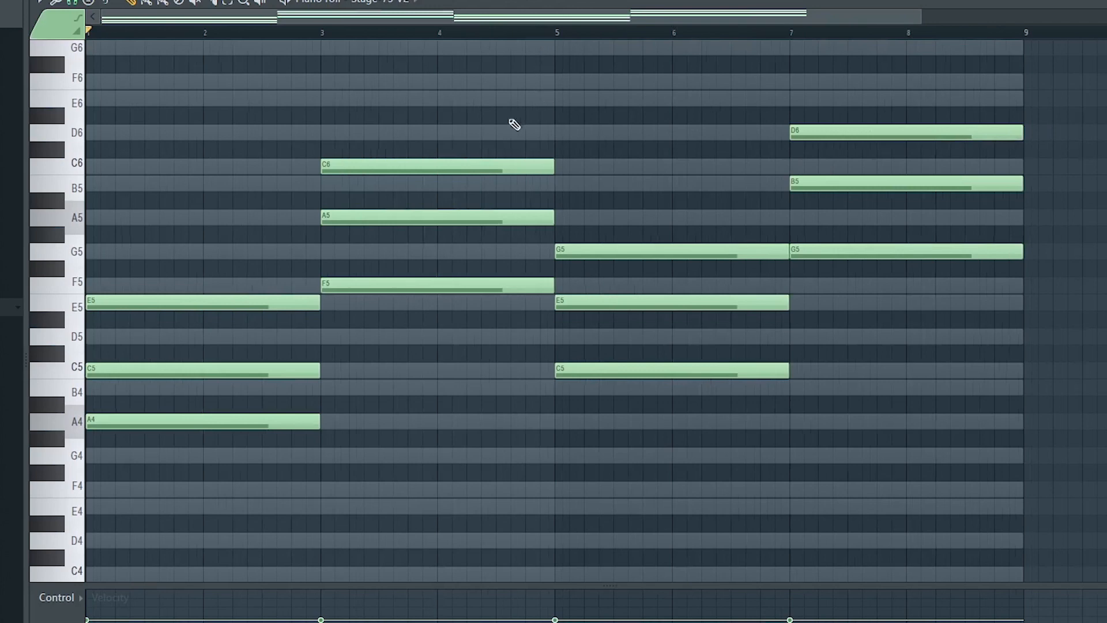
- Invert the A minor chord by raising its A4 and C5 notes one octave to match the F major chord's common notes
{"action": "left_click_drag", "start_coordinate": [249, 166], "coordinate": [429, 528]}
{"action": "left_click", "coordinate": [427, 493]}
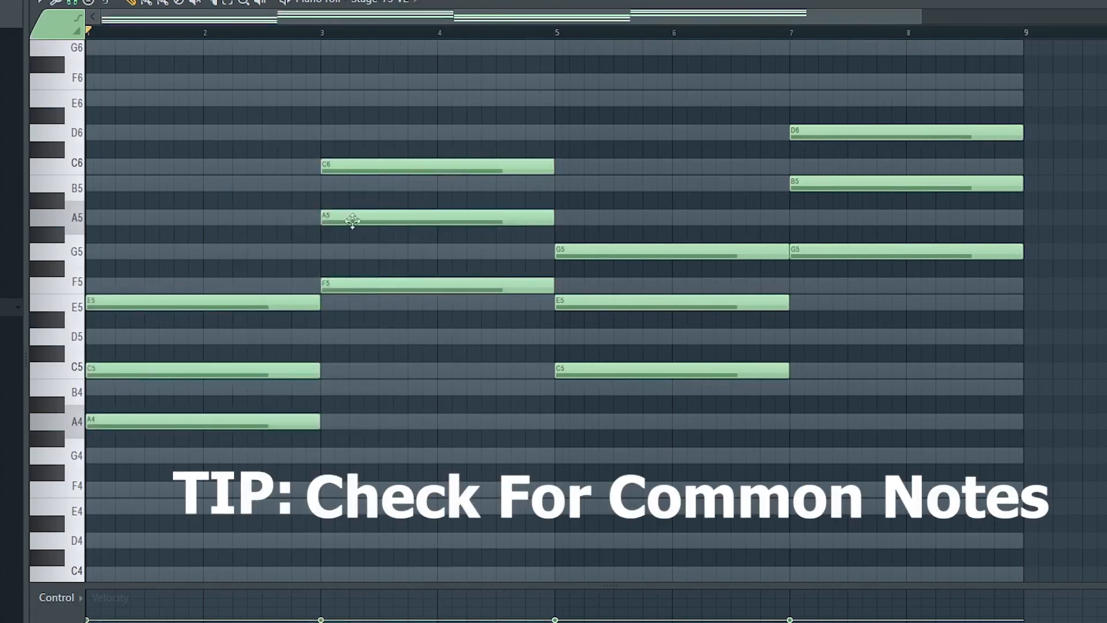
{"action": "left_click_drag", "start_coordinate": [335, 124], "coordinate": [389, 241]}
{"action": "left_click_drag", "start_coordinate": [266, 330], "coordinate": [291, 453]}
{"action": "left_click", "coordinate": [401, 427]}
{"action": "left_click_drag", "start_coordinate": [244, 329], "coordinate": [289, 453]}
{"action": "key", "text": "ctrl+Up"}
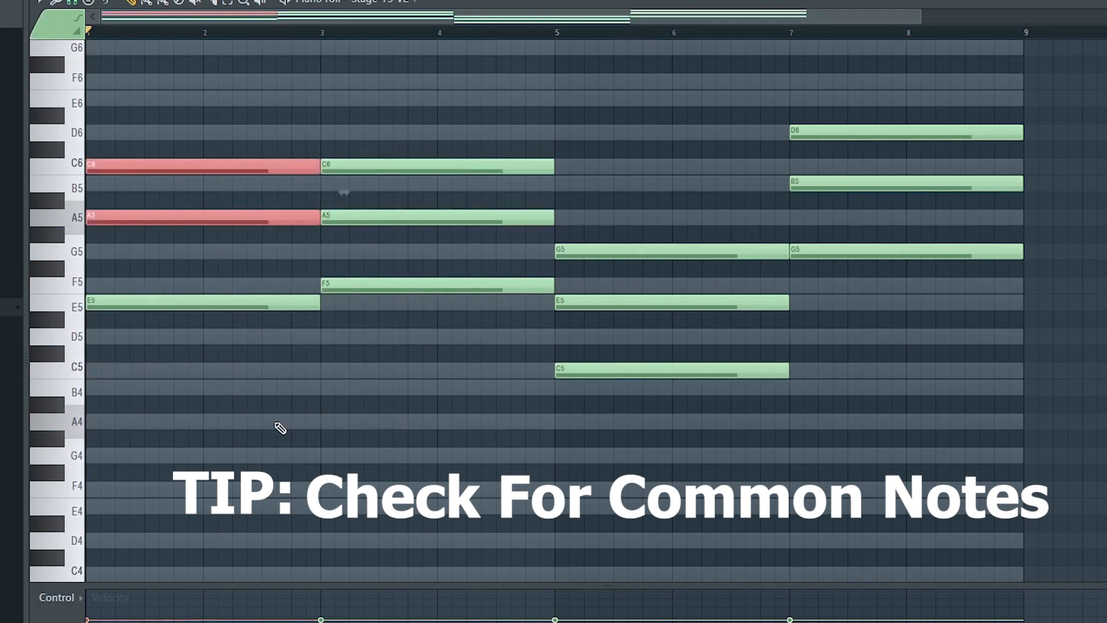
- Return the A minor chord's raised notes to A4 and C5, and lower the F major chord's A5 and C6 notes one octave
{"action": "key", "text": "ctrl+Down"}
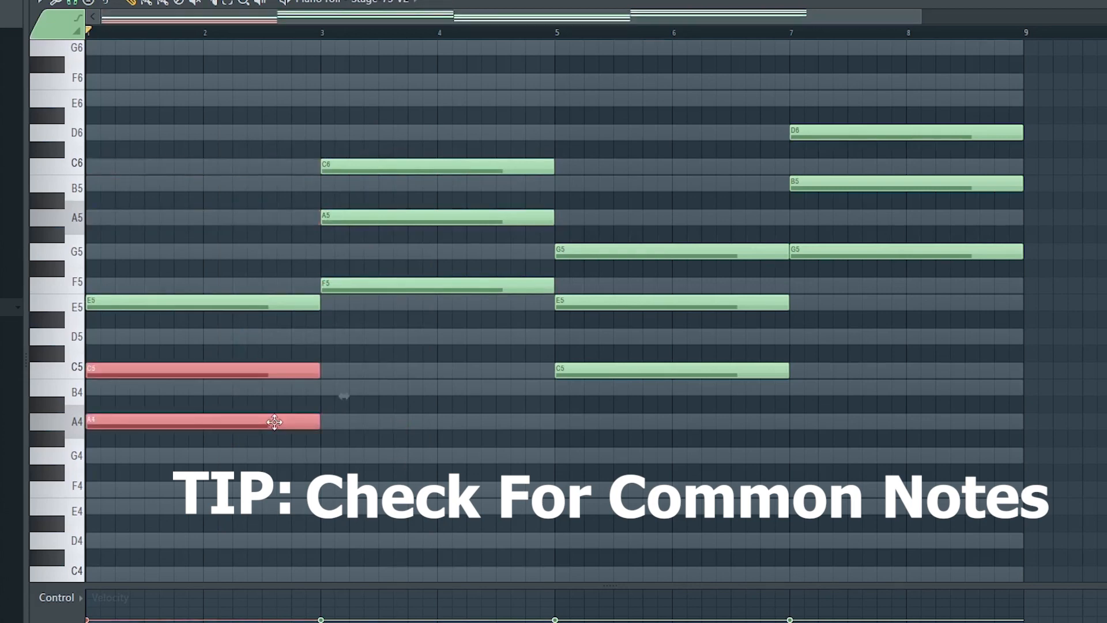
{"action": "key", "text": "ctrl+Up"}
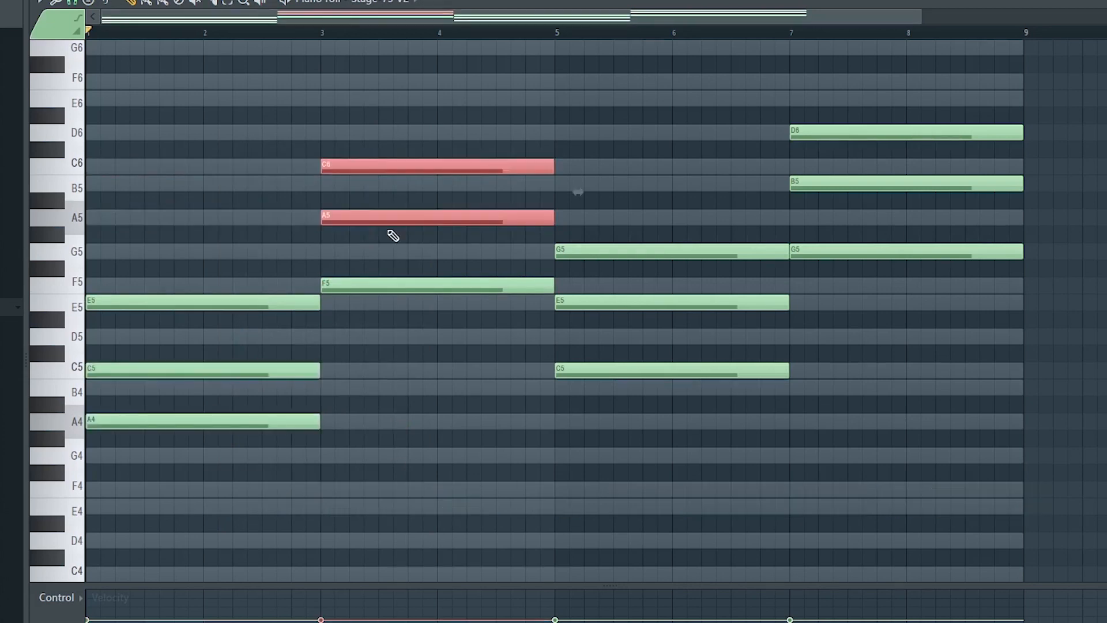
{"action": "key", "text": "ctrl+Down"}
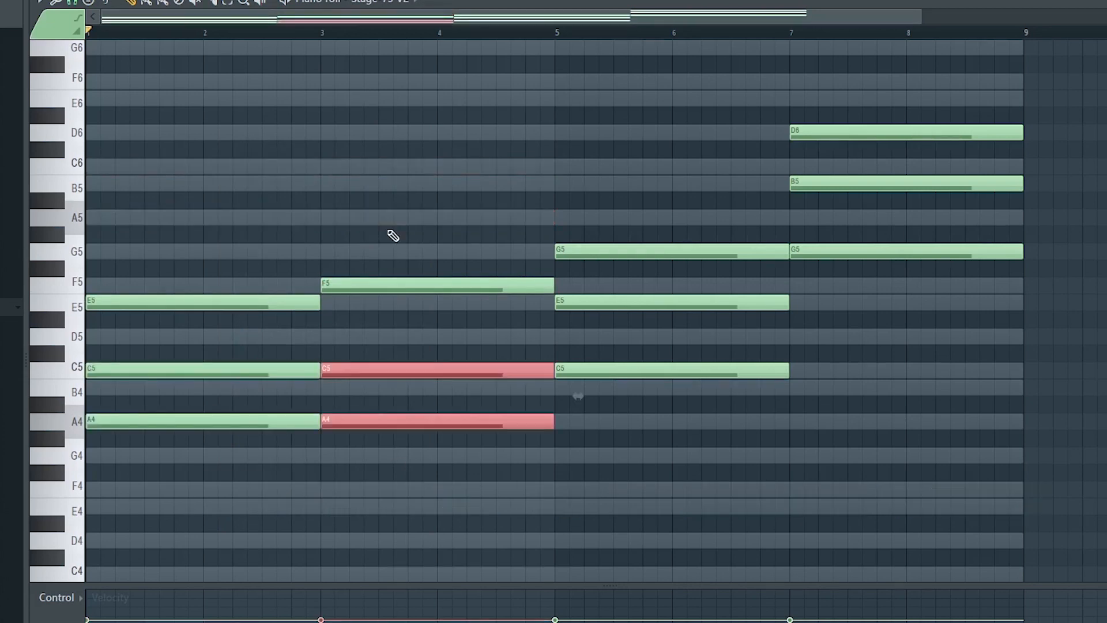
{"action": "scroll", "coordinate": [551, 35], "scroll_direction": "down", "scroll_amount": 2}
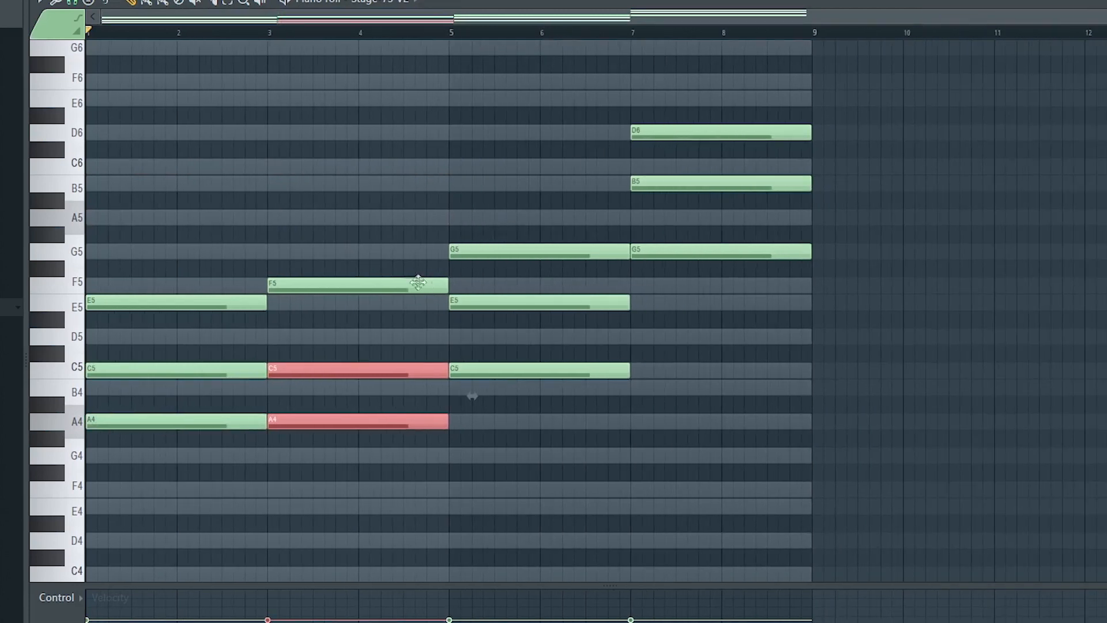
- Invert the G major chord by lowering its B5 and D6 notes one octave, and play back the progression
{"action": "left_click_drag", "start_coordinate": [378, 210], "coordinate": [504, 465]}
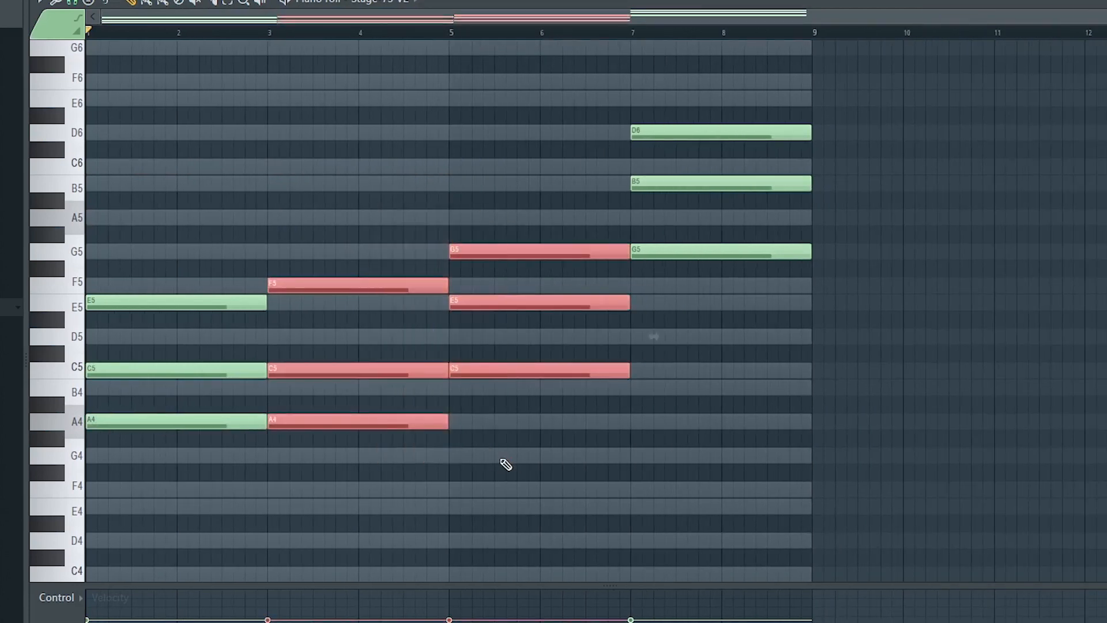
{"action": "left_click", "coordinate": [502, 456]}
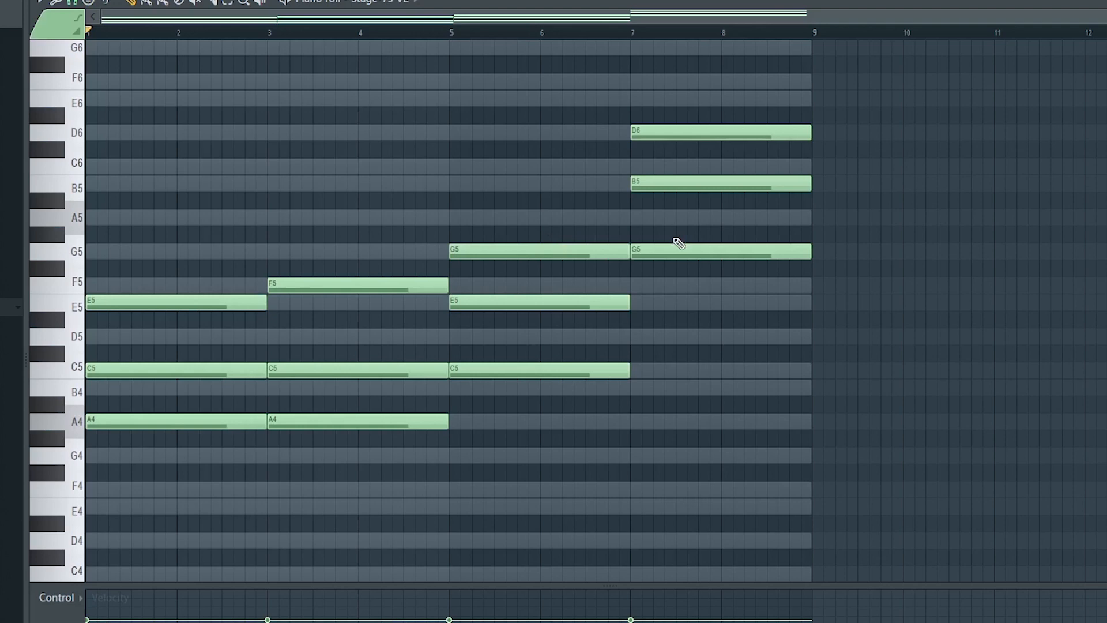
{"action": "left_click_drag", "start_coordinate": [633, 91], "coordinate": [706, 184]}
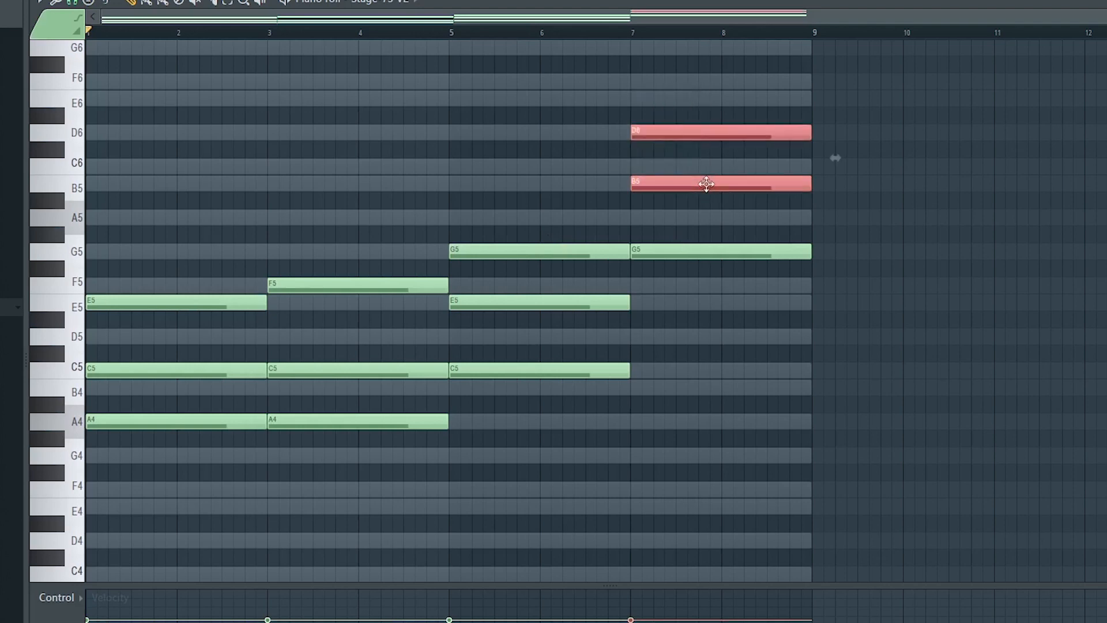
{"action": "key", "text": "ctrl+Down"}
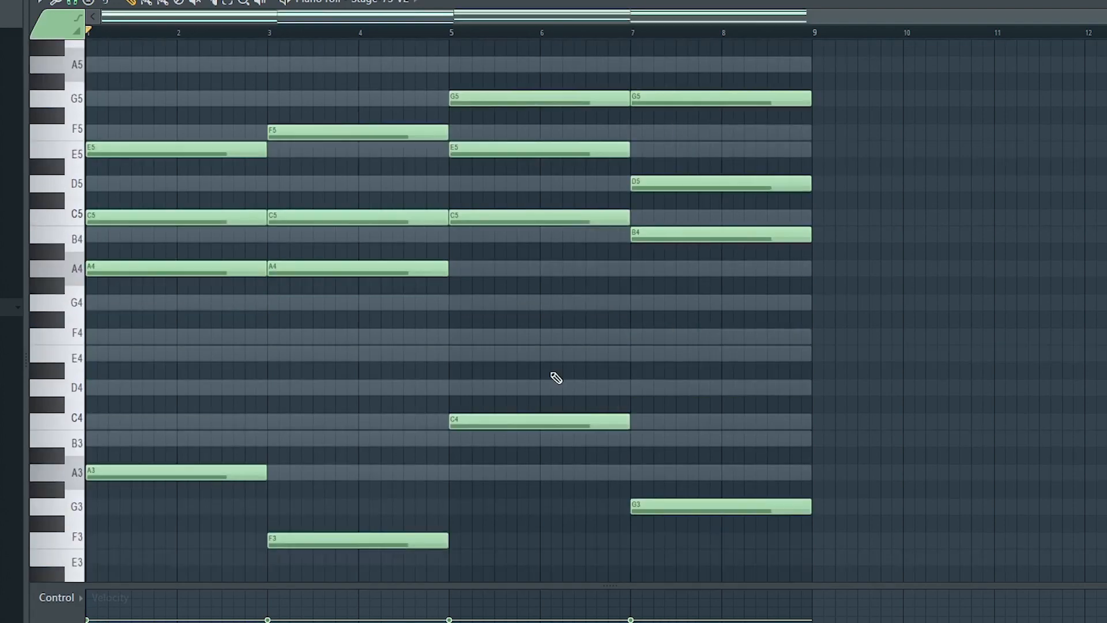
{"action": "key", "text": "space"}
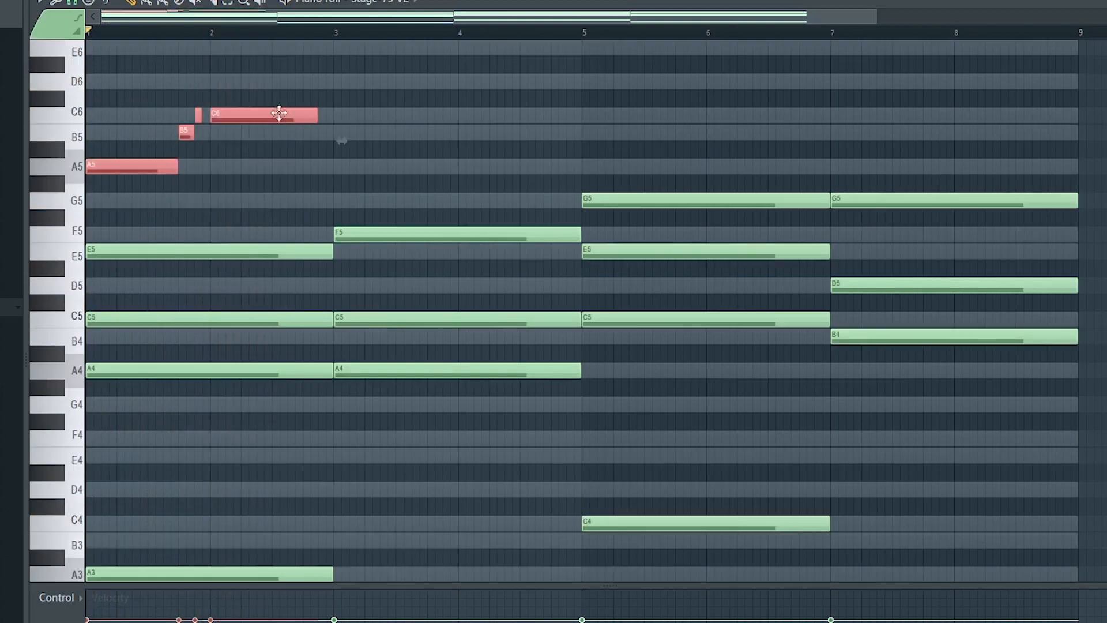
- Copy the bar 1 melody phrase to bar 5 starting on C6, and raise its last two notes to E6
{"action": "left_click_drag", "start_coordinate": [279, 115], "coordinate": [773, 57]}
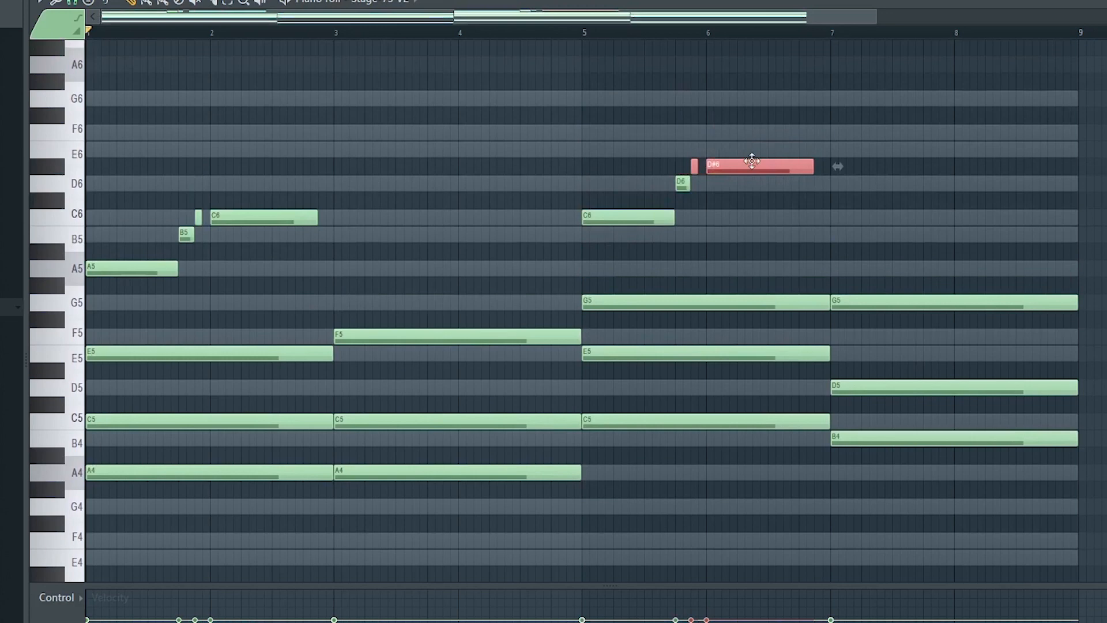
{"action": "key", "text": "shift+Up"}
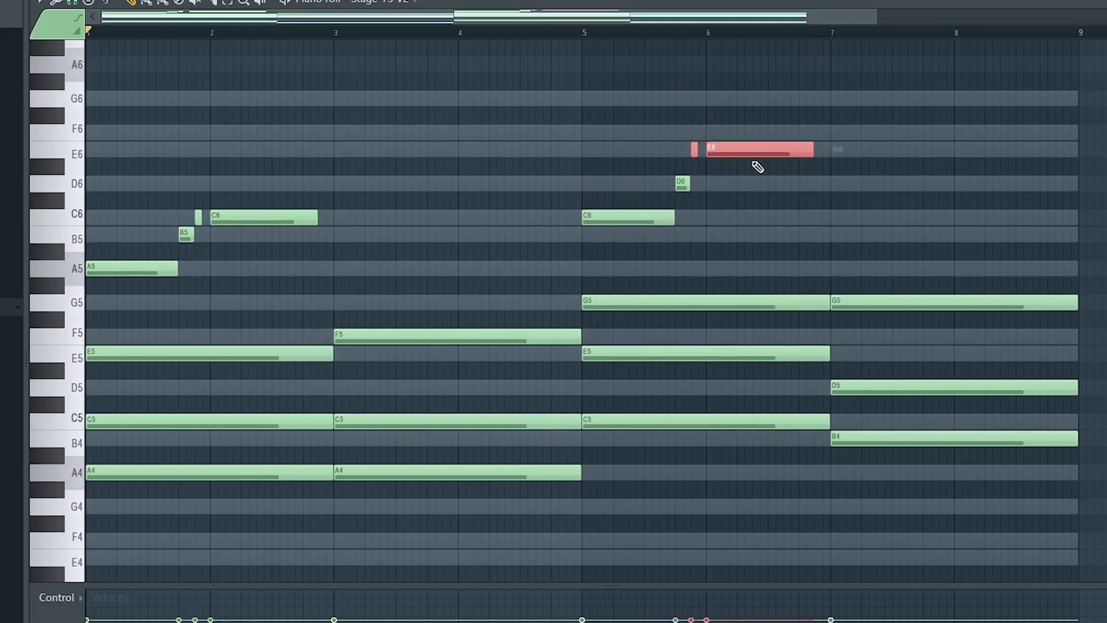
{"action": "left_click", "coordinate": [552, 177], "text": "ctrl"}
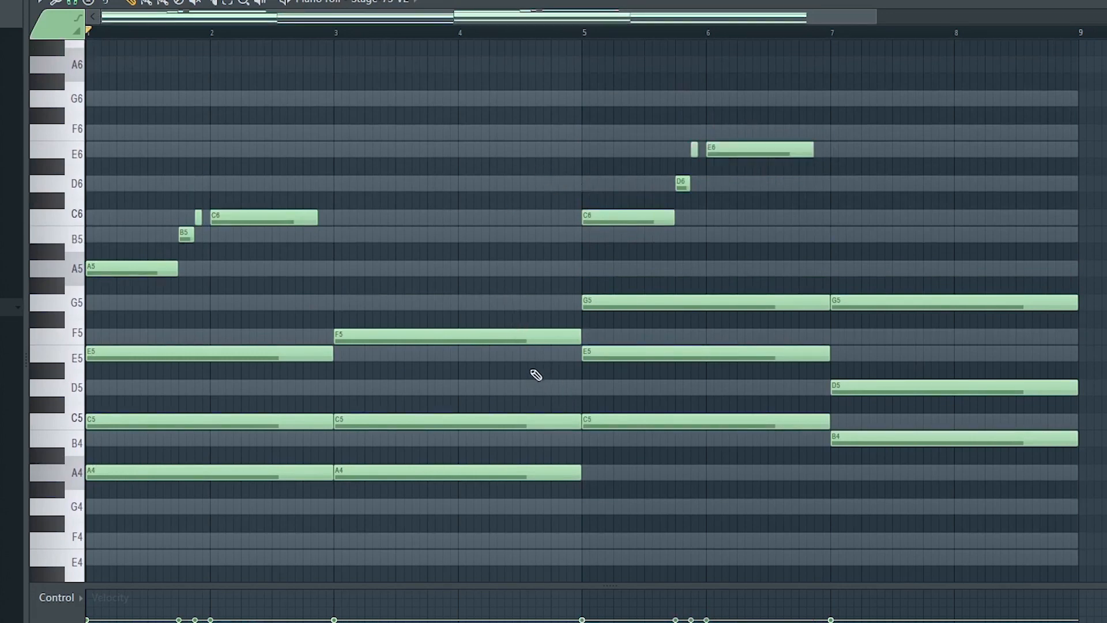
- Slice the F5 note halfway through bar 4 and the last chord's G5 note halfway through bar 8
{"action": "left_click_drag", "start_coordinate": [535, 375], "coordinate": [532, 315]}
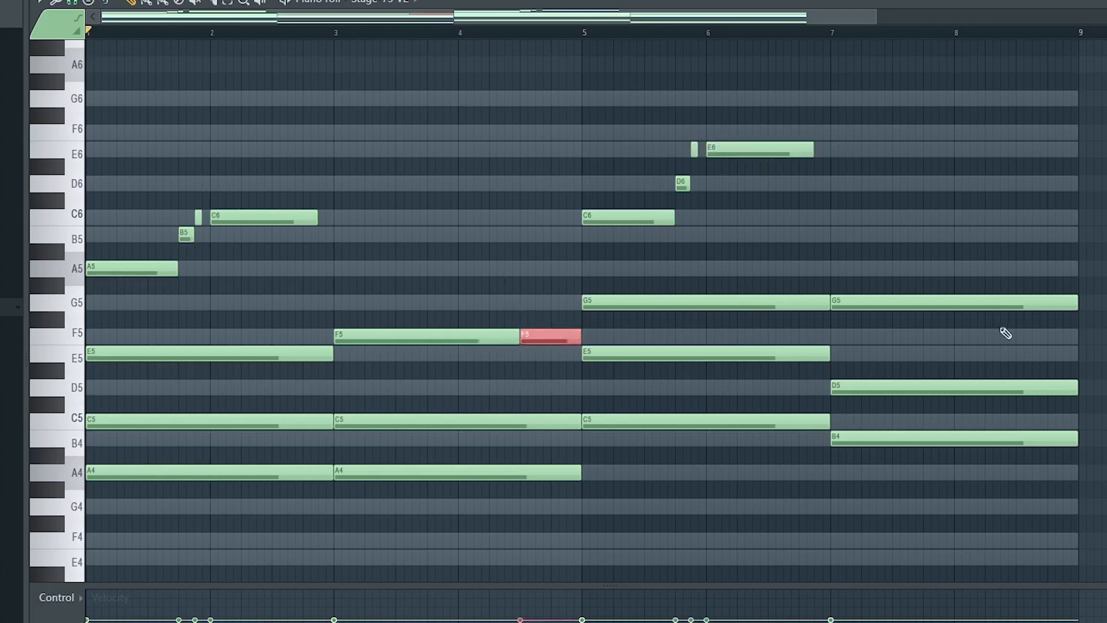
{"action": "left_click_drag", "start_coordinate": [1029, 343], "coordinate": [1017, 288]}
{"action": "left_click", "coordinate": [1046, 268]}
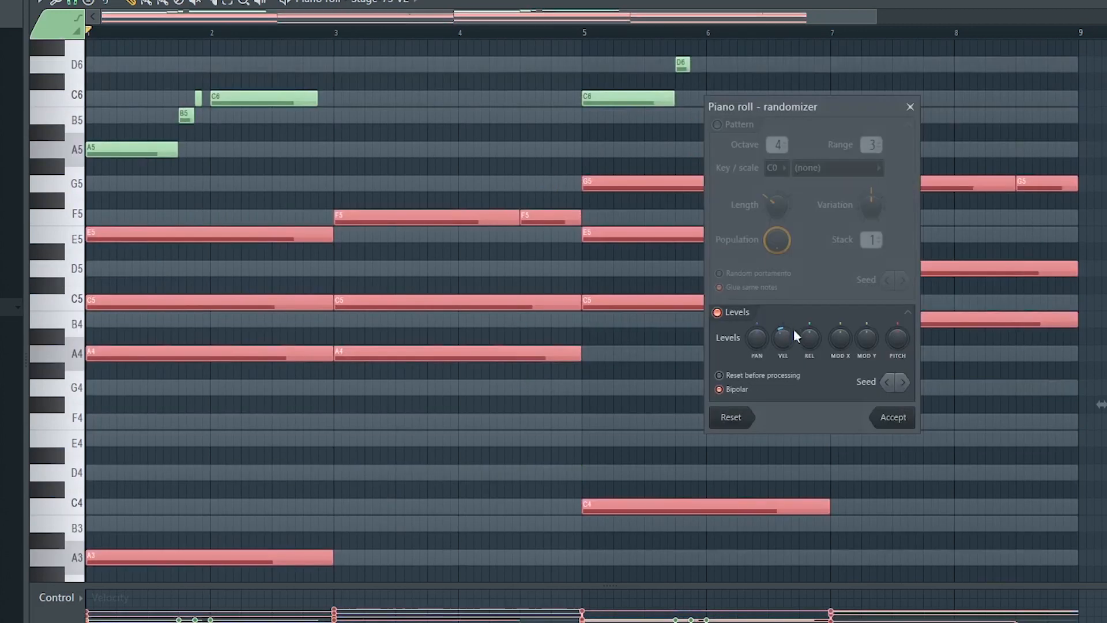
- Randomize the velocities of the chord and bass notes, and set a start-time strum for them with the strumizer
{"action": "left_click_drag", "start_coordinate": [785, 339], "coordinate": [786, 348]}
{"action": "left_click", "coordinate": [893, 417]}
{"action": "key", "text": "alt+s"}
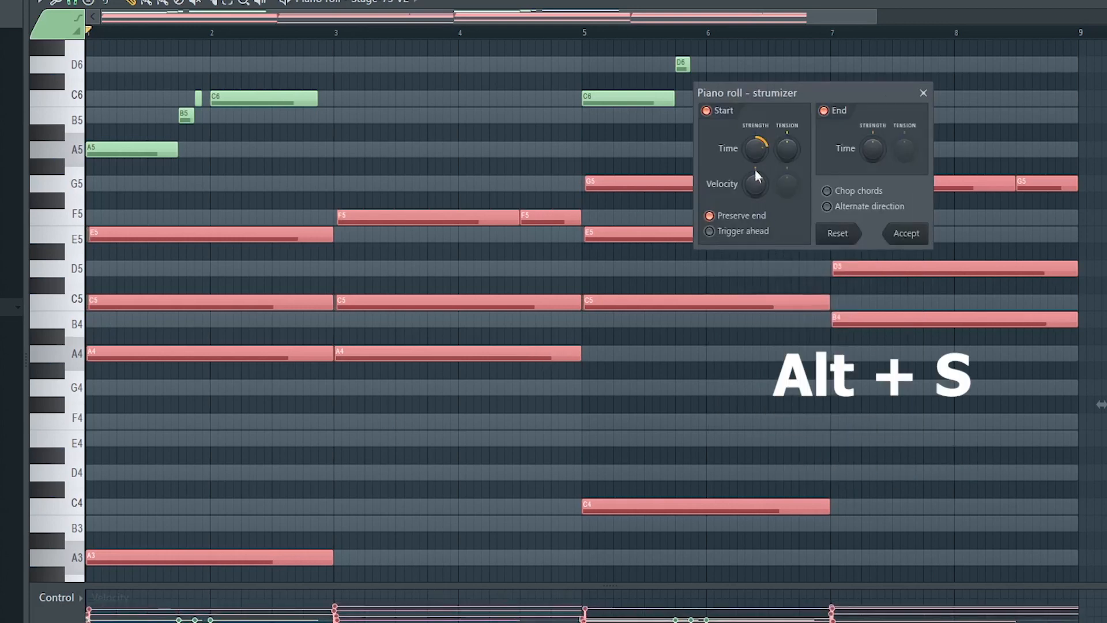
- Scale the velocity levels of the chord and bass notes, and separately those of the melody notes, and play back the pattern
{"action": "key", "text": "alt+x"}
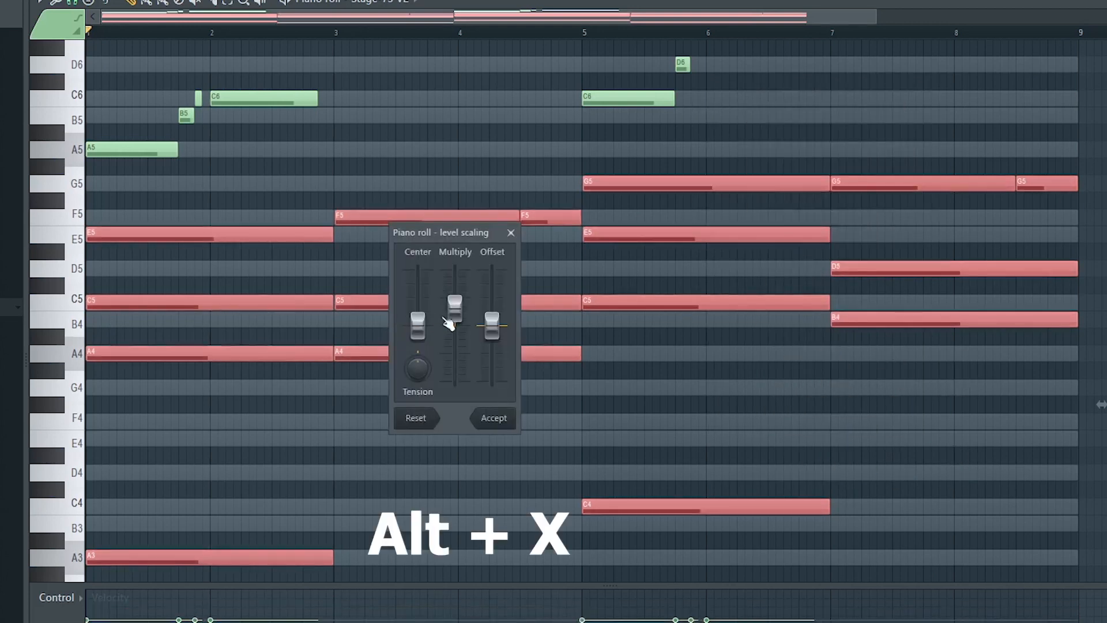
{"action": "left_click_drag", "start_coordinate": [457, 309], "coordinate": [457, 312]}
{"action": "key", "text": "alt+x"}
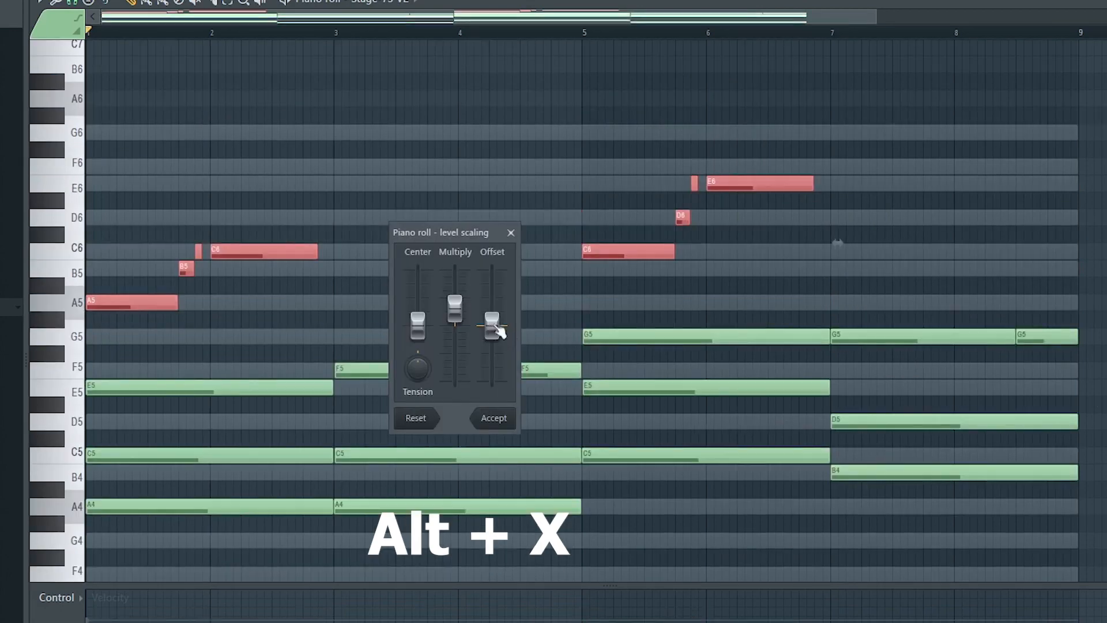
{"action": "left_click_drag", "start_coordinate": [455, 309], "coordinate": [455, 304]}
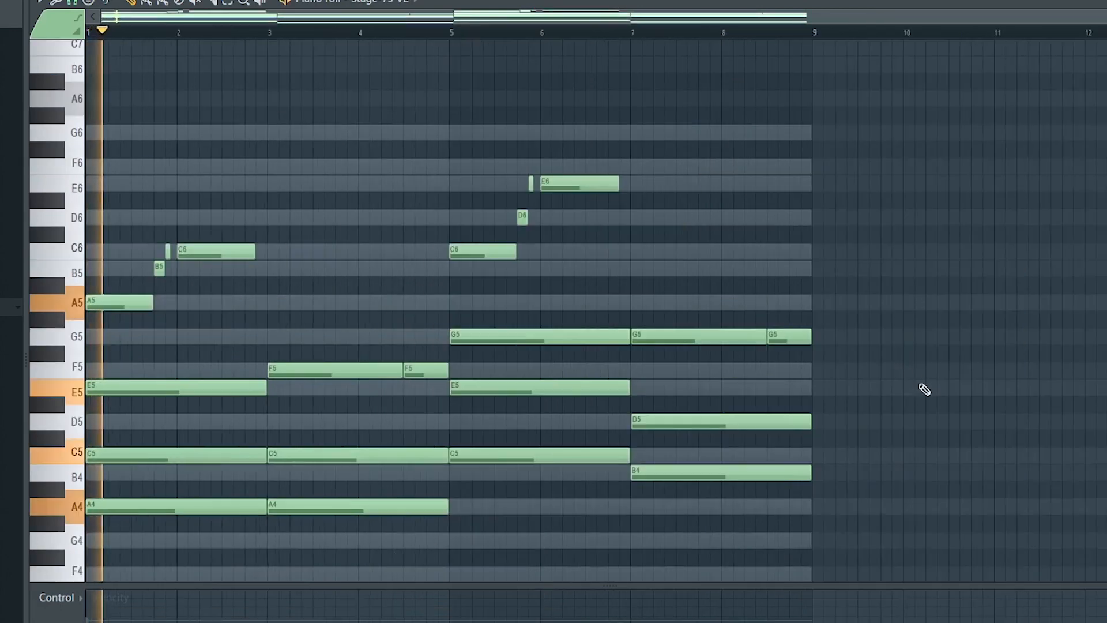
{"action": "scroll", "coordinate": [922, 388], "scroll_direction": "down", "scroll_amount": 2}
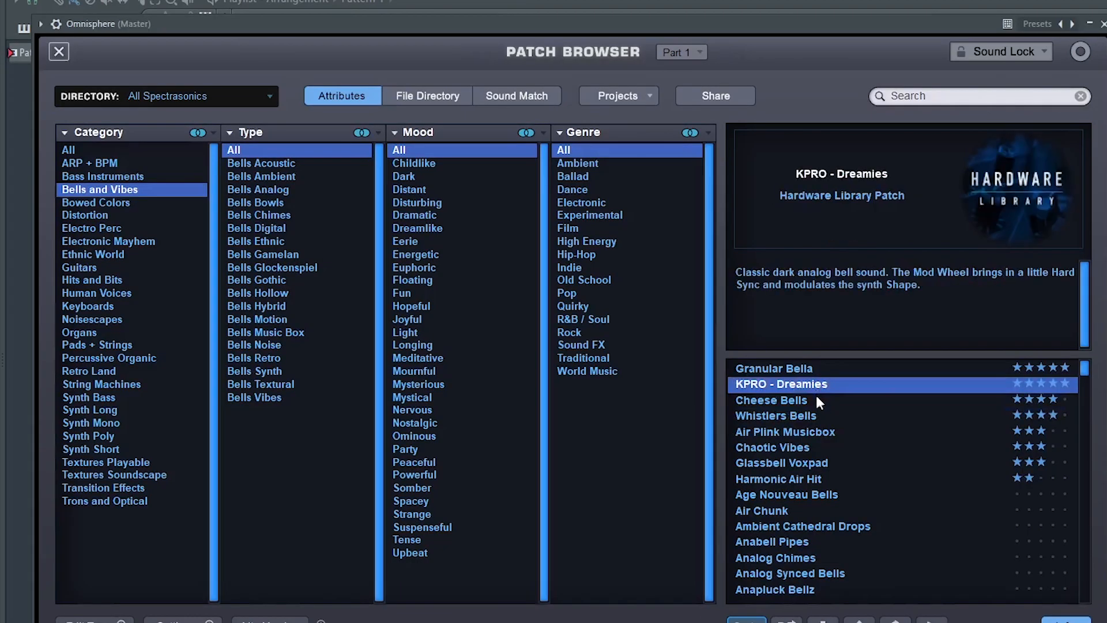
- Load the Whistlers Bells patch in Omnisphere and copy the melody notes from Stage-73 V2 into its piano roll
{"action": "left_click", "coordinate": [811, 417]}
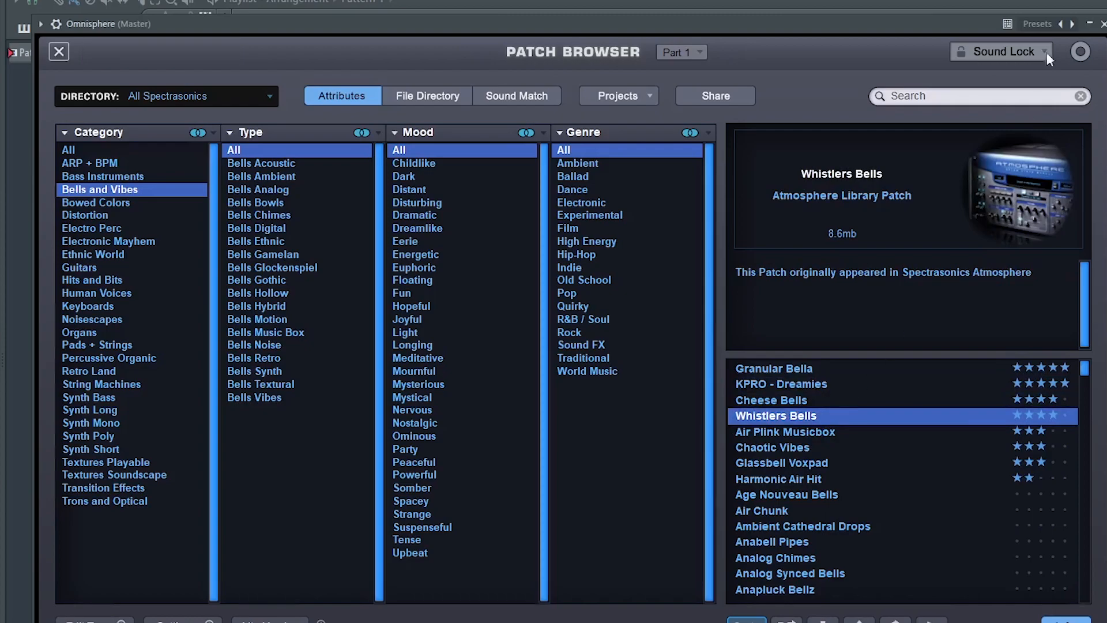
{"action": "left_click", "coordinate": [1102, 26]}
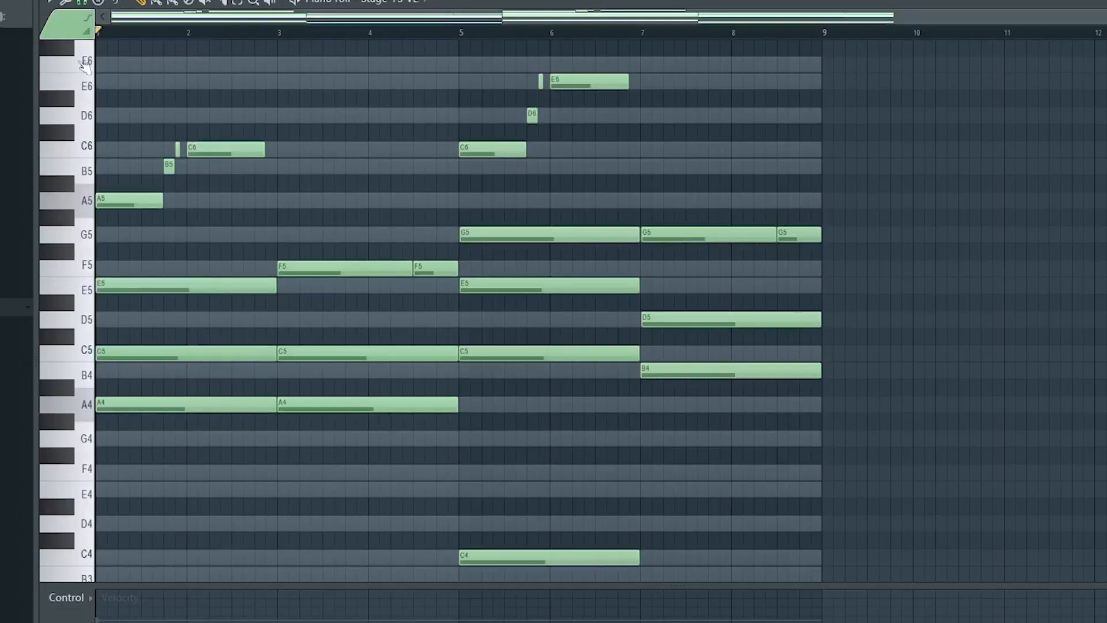
{"action": "left_click_drag", "start_coordinate": [85, 64], "coordinate": [86, 202]}
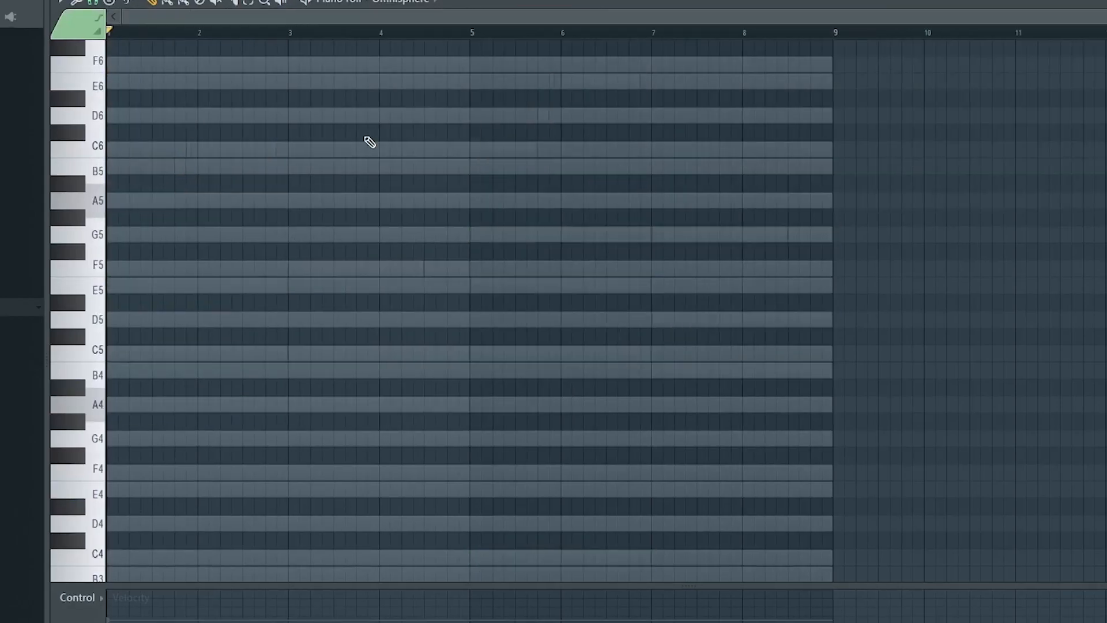
{"action": "key", "text": "ctrl+v"}
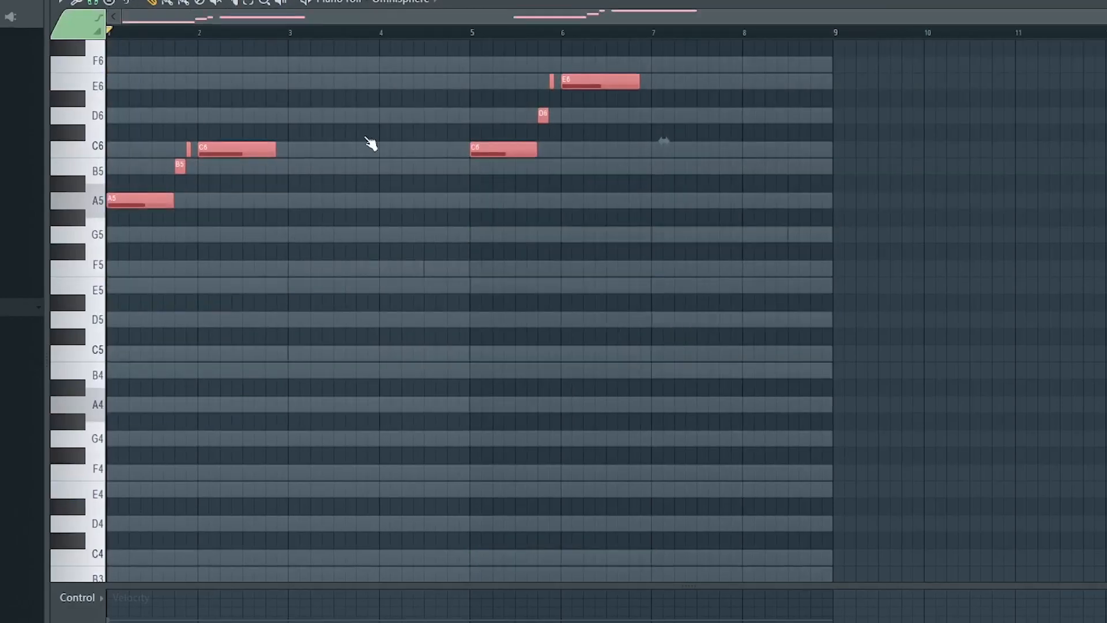
{"action": "key", "text": "space"}
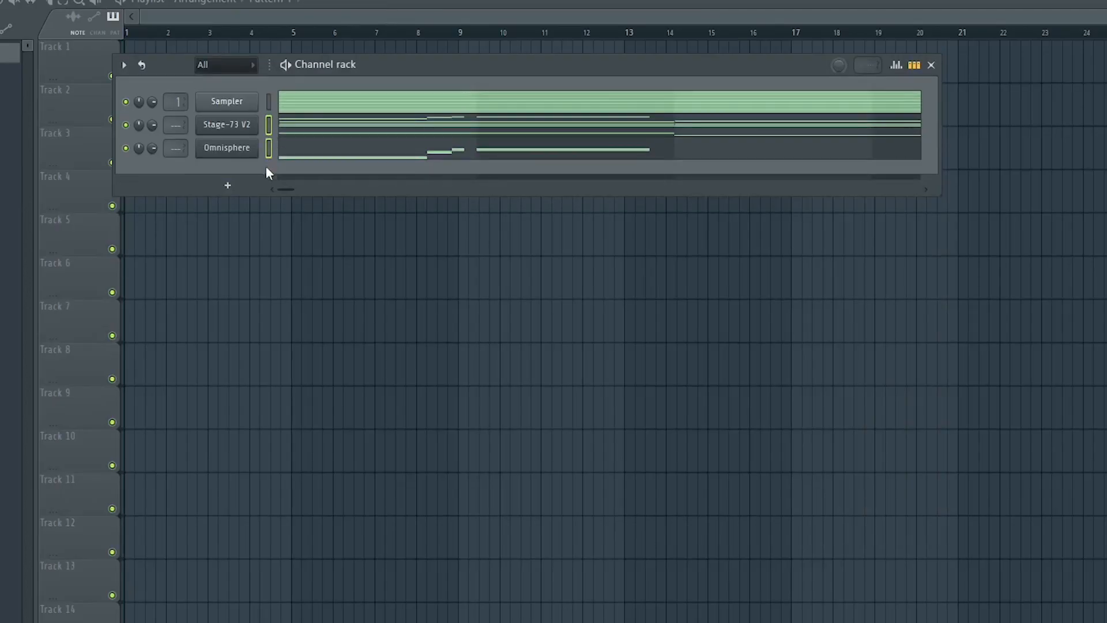
- Route the Stage-73 V2 and Omnisphere channels to mixer tracks starting from Insert 1, and lower the Omnisphere track's volume
{"action": "key", "text": "F9"}
{"action": "right_click", "coordinate": [140, 244]}
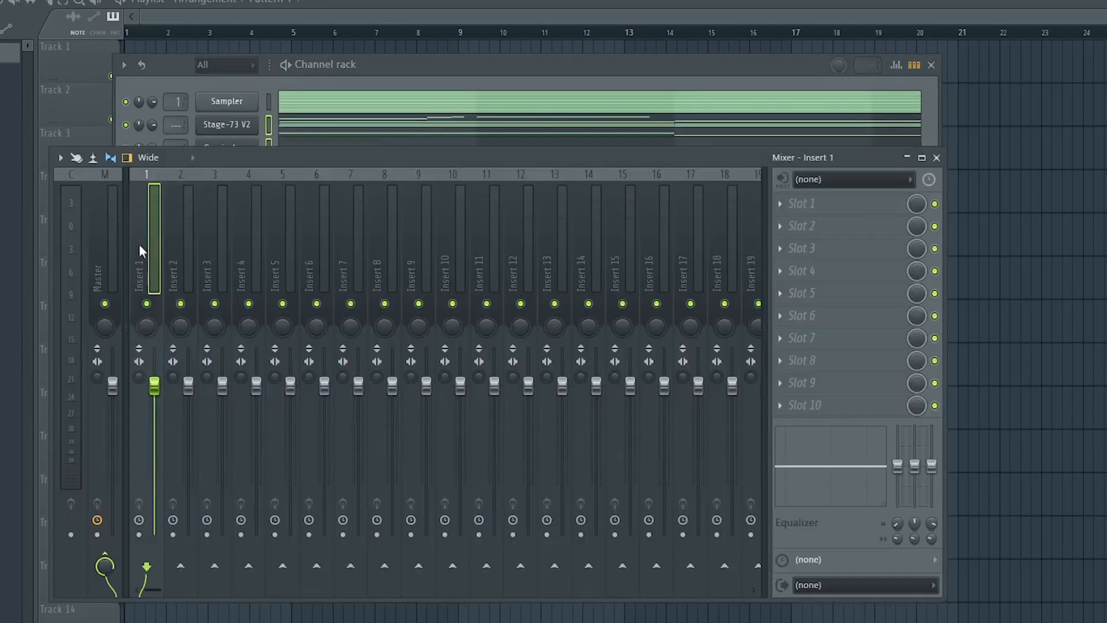
{"action": "mouse_move", "coordinate": [301, 335]}
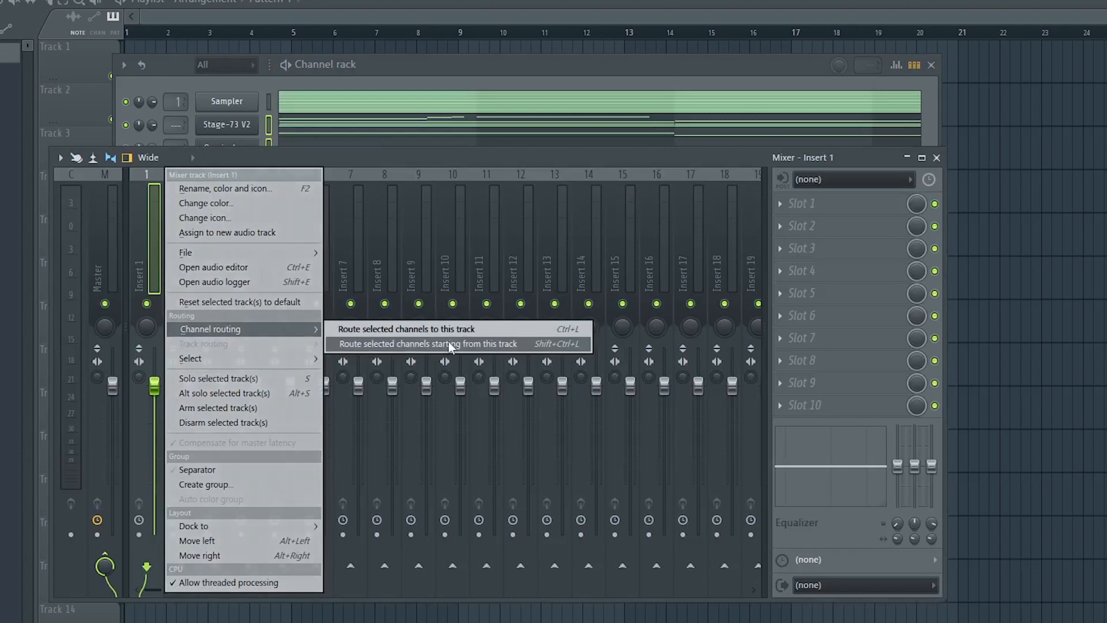
{"action": "left_click", "coordinate": [399, 343]}
{"action": "left_click_drag", "start_coordinate": [189, 385], "coordinate": [188, 447]}
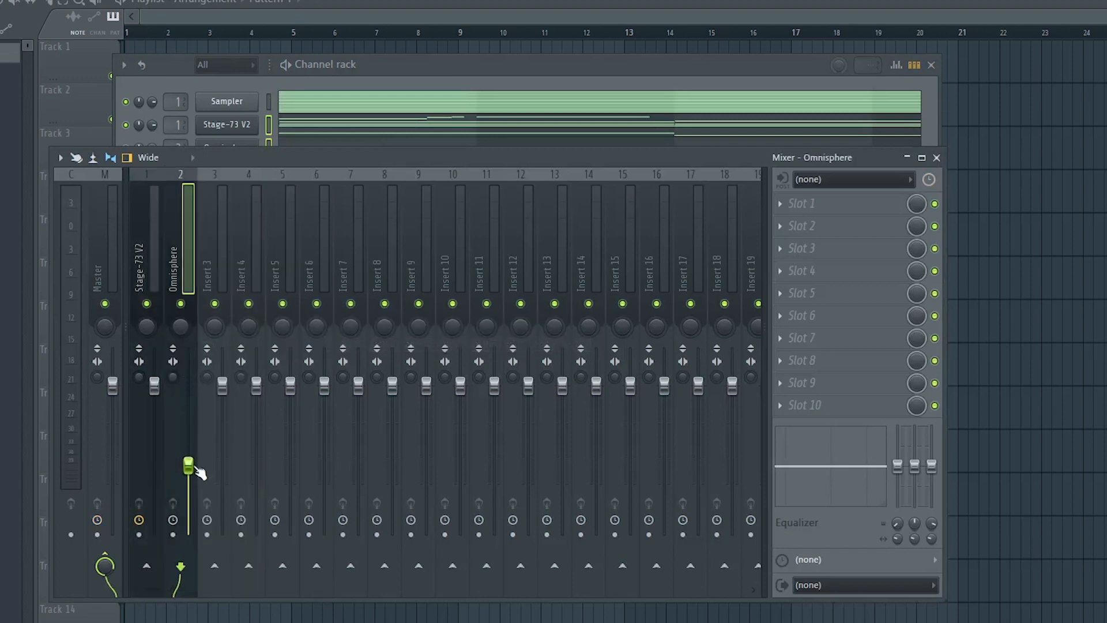
{"action": "left_click", "coordinate": [937, 158]}
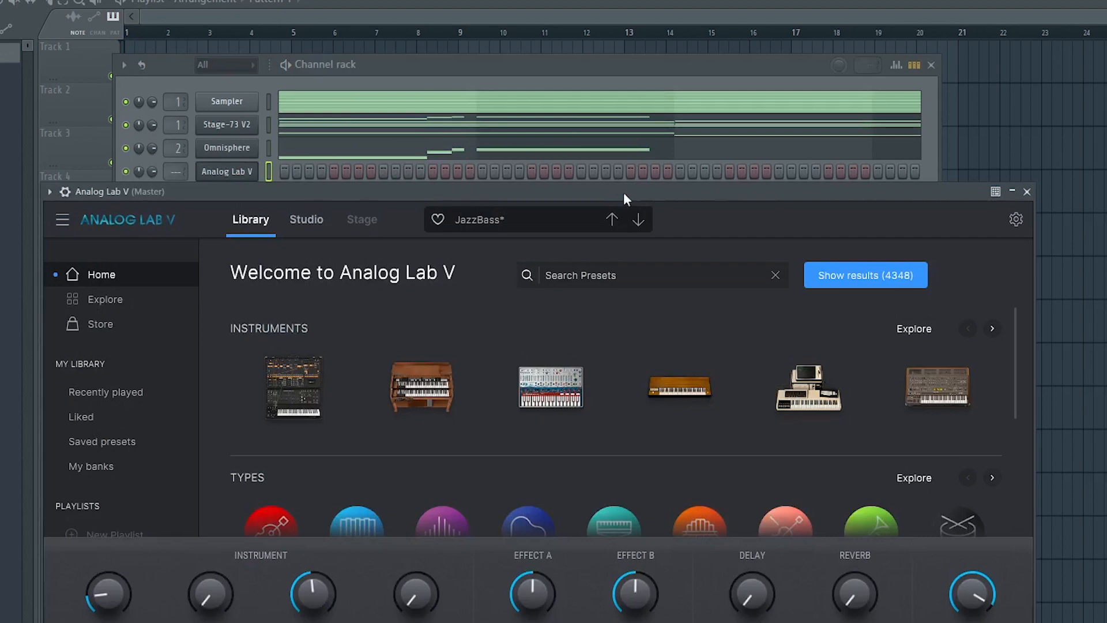
- Search the Analog Lab V pad presets for "lush" and load the Lush Classic Synth Pad preset
{"action": "left_click_drag", "start_coordinate": [624, 192], "coordinate": [608, 75]}
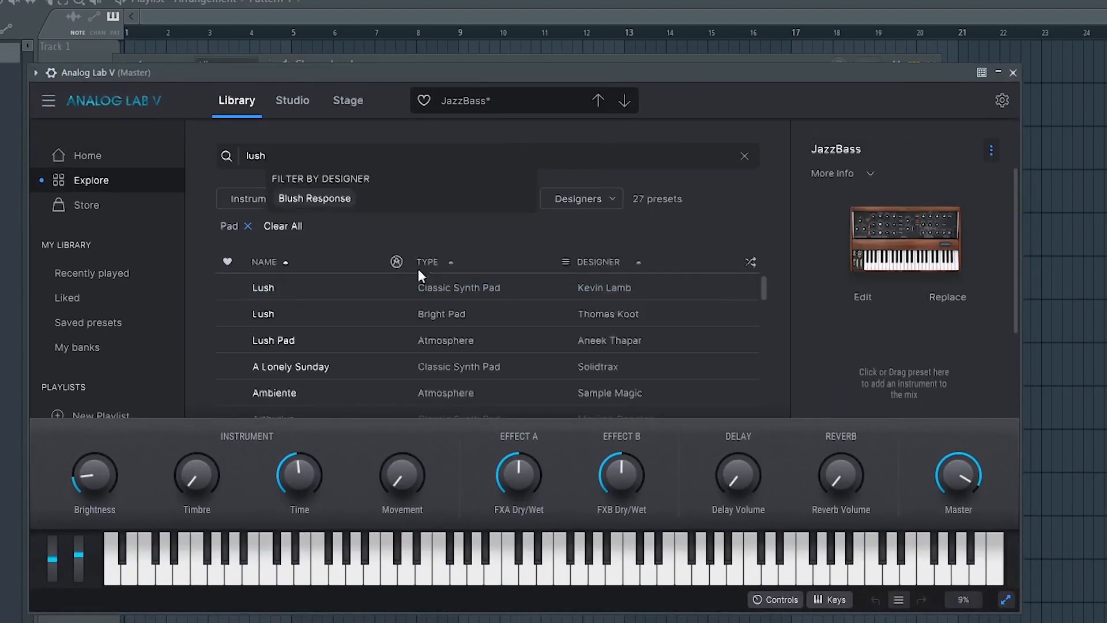
{"action": "left_click", "coordinate": [439, 287]}
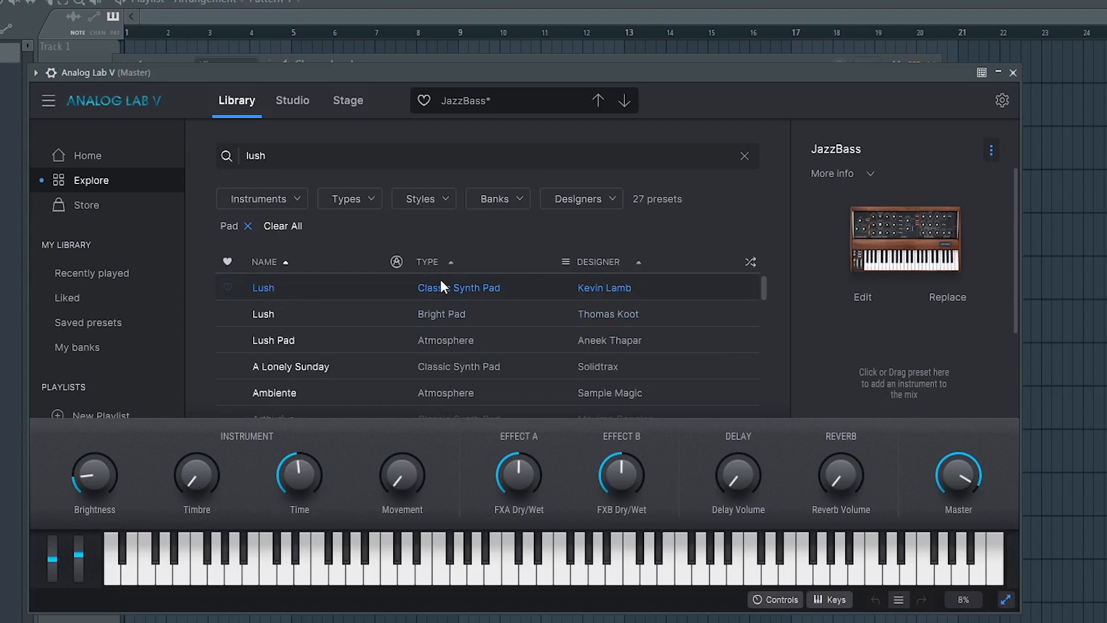
{"action": "left_click", "coordinate": [448, 290]}
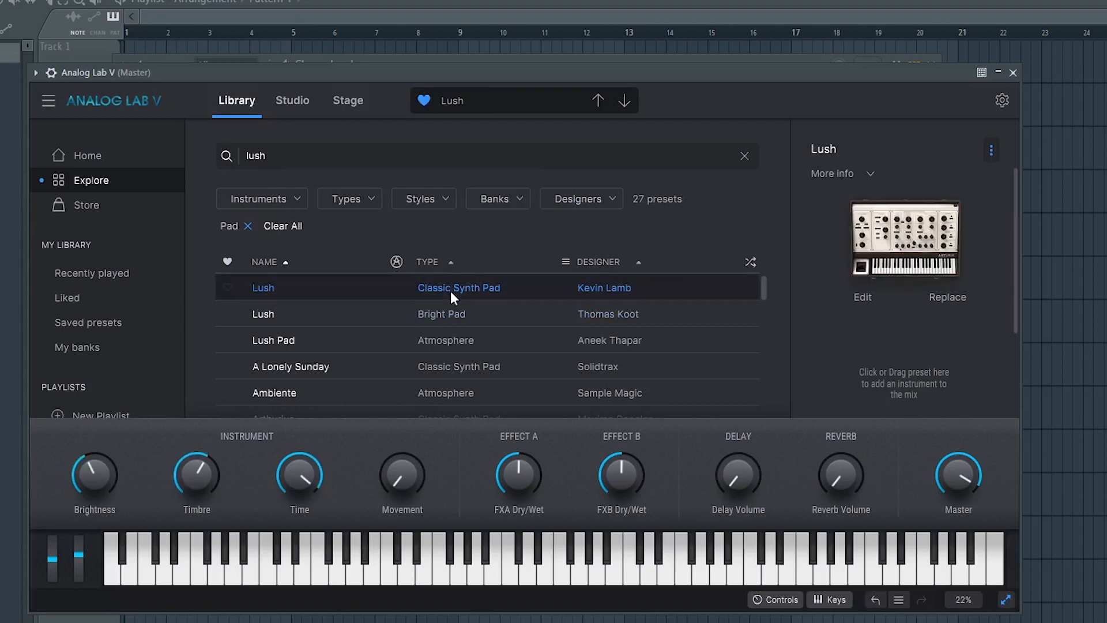
{"action": "left_click", "coordinate": [1013, 72]}
- Paste the copied Stage-73 V2 notes into the Analog Lab V channel and delete its melody and bass notes, leaving only the chords
{"action": "left_click", "coordinate": [267, 119]}
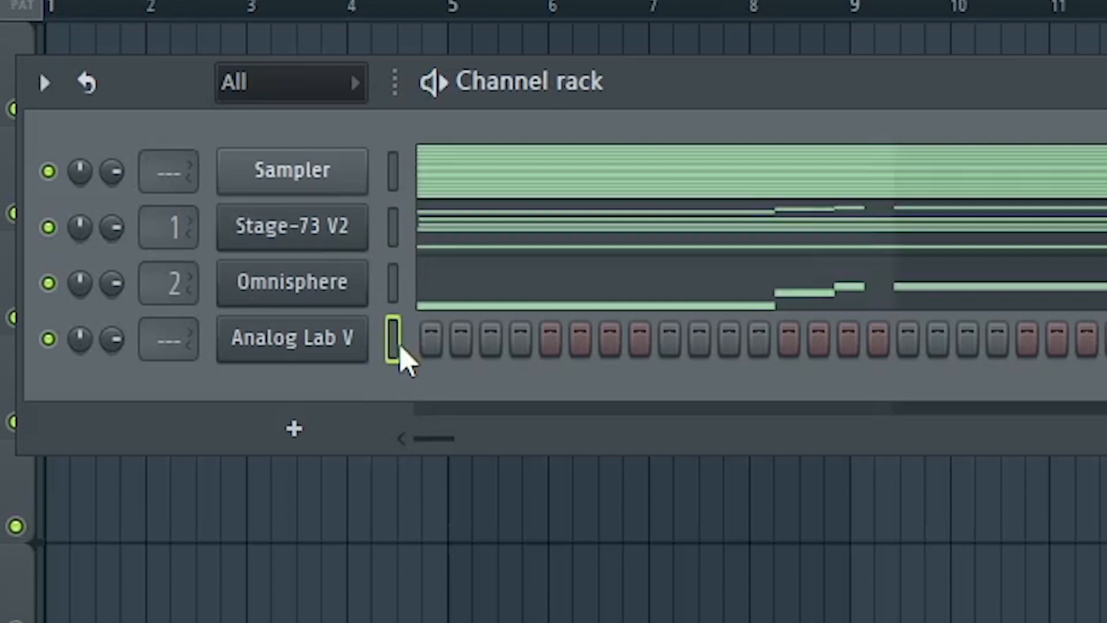
{"action": "key", "text": "ctrl+v"}
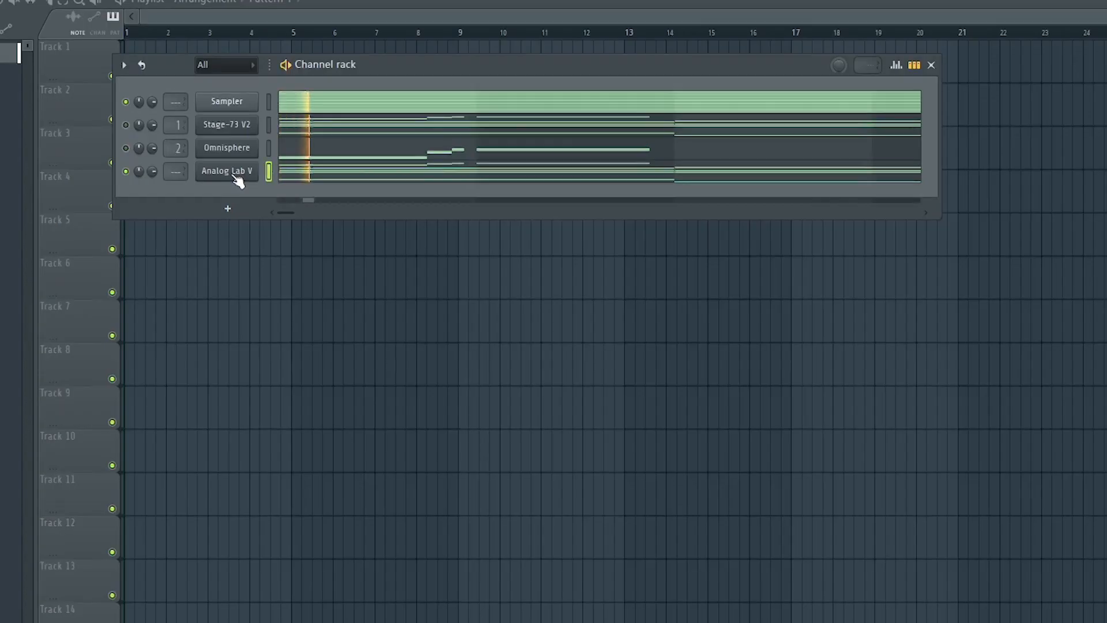
{"action": "right_click", "coordinate": [341, 333]}
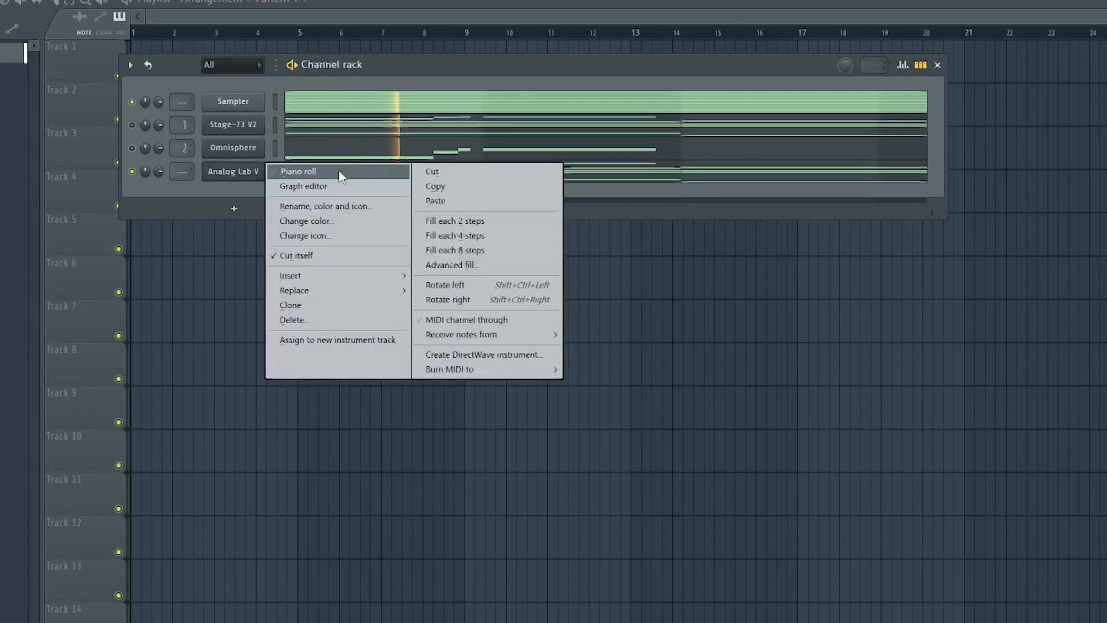
{"action": "left_click", "coordinate": [334, 171]}
{"action": "left_click_drag", "start_coordinate": [122, 81], "coordinate": [75, 482]}
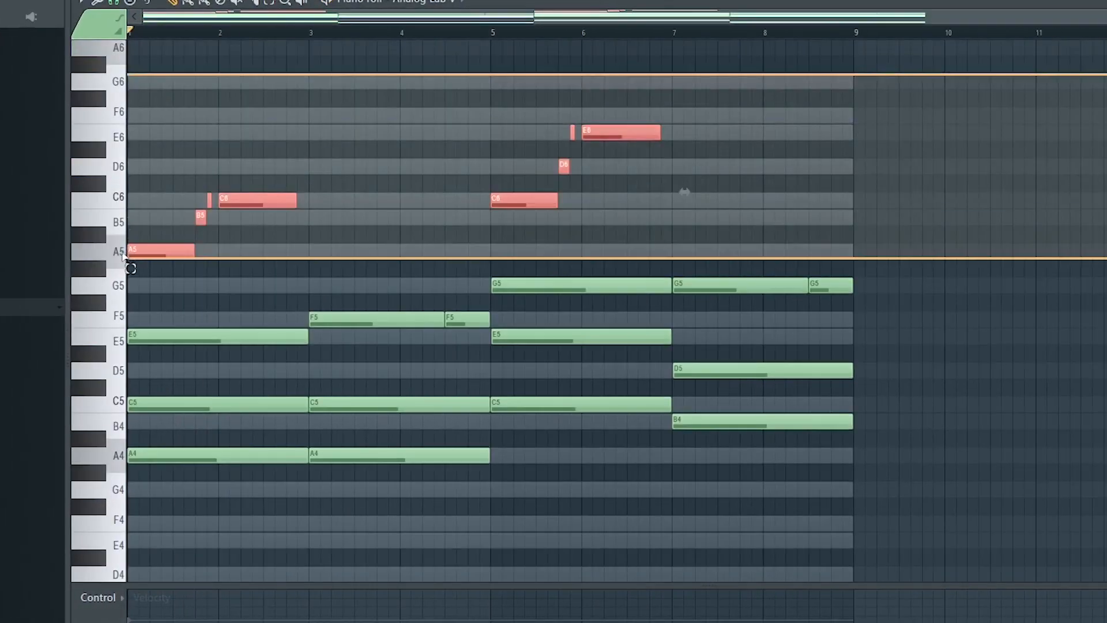
{"action": "key", "text": "Delete"}
{"action": "scroll", "coordinate": [709, 210], "scroll_direction": "down", "scroll_amount": 3}
{"action": "scroll", "coordinate": [709, 210], "scroll_direction": "down", "scroll_amount": 3}
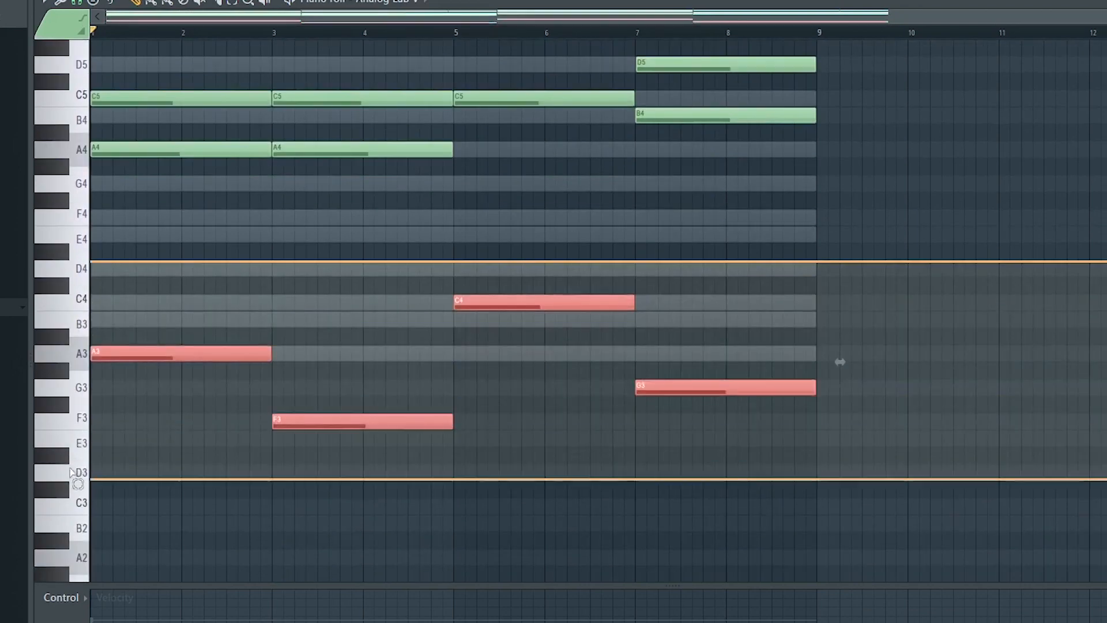
{"action": "key", "text": "Delete"}
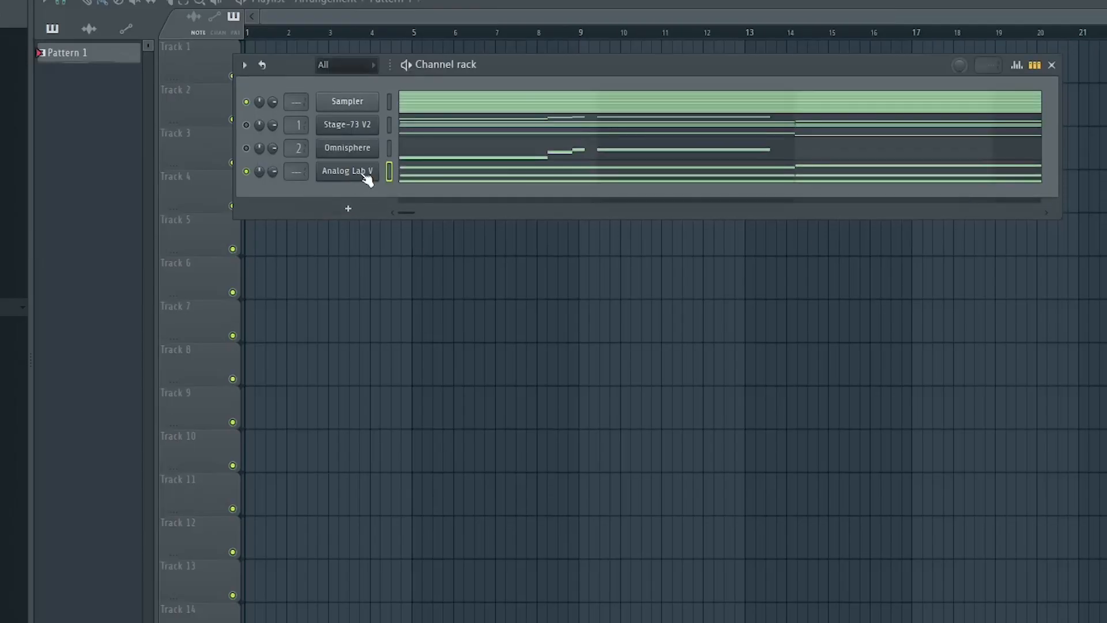
- Route Analog Lab V to mixer Insert 3 and render the armed track to an audio clip
{"action": "key", "text": "F9"}
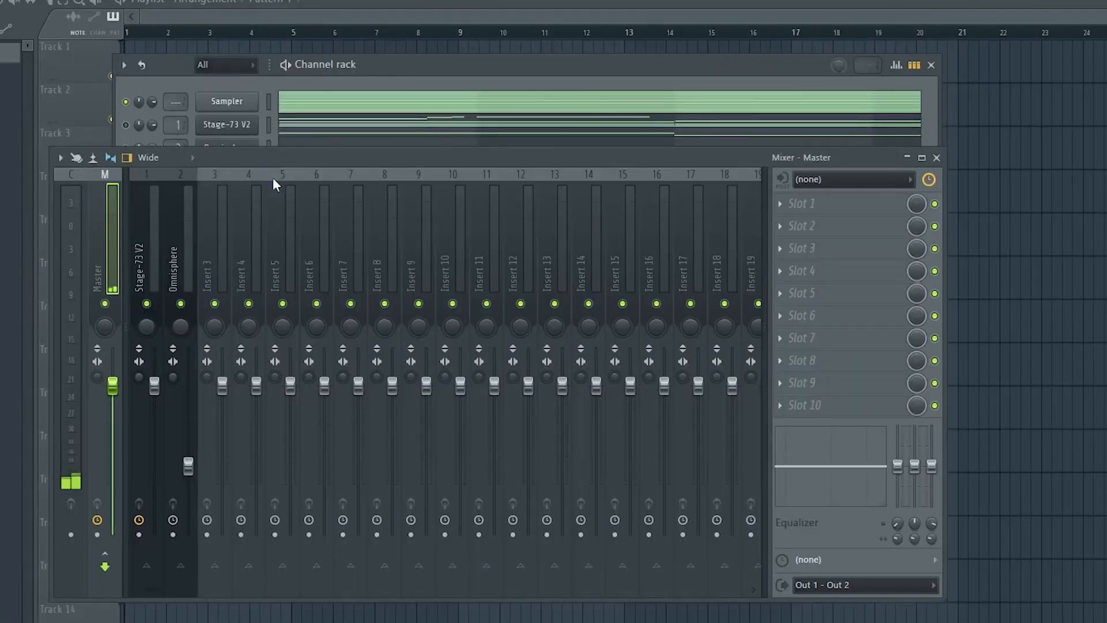
{"action": "left_click", "coordinate": [218, 265]}
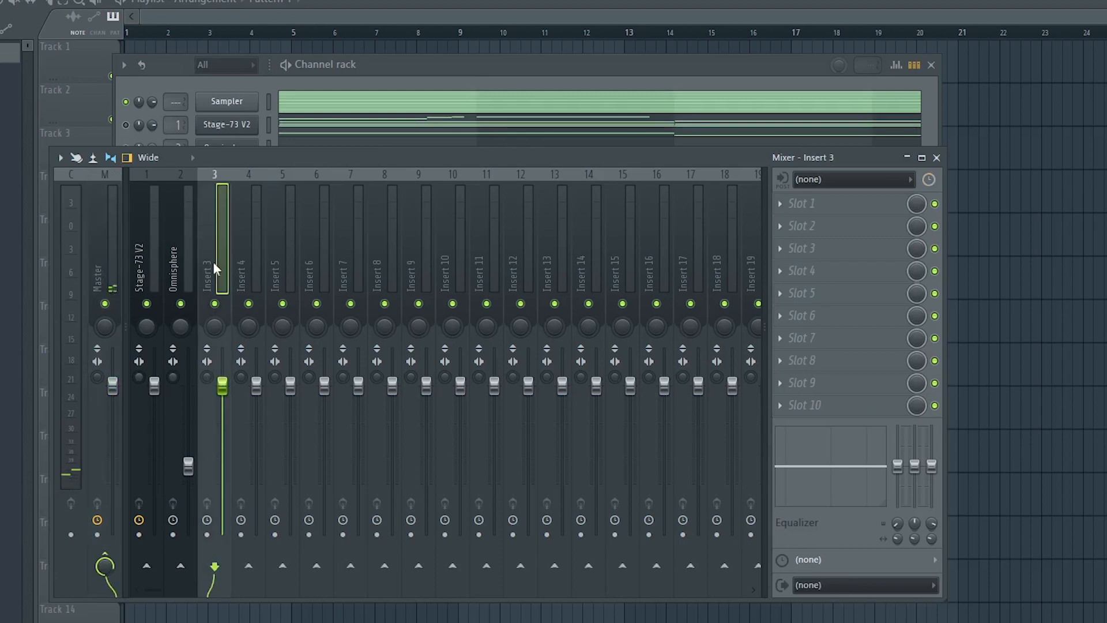
{"action": "key", "text": "ctrl+l"}
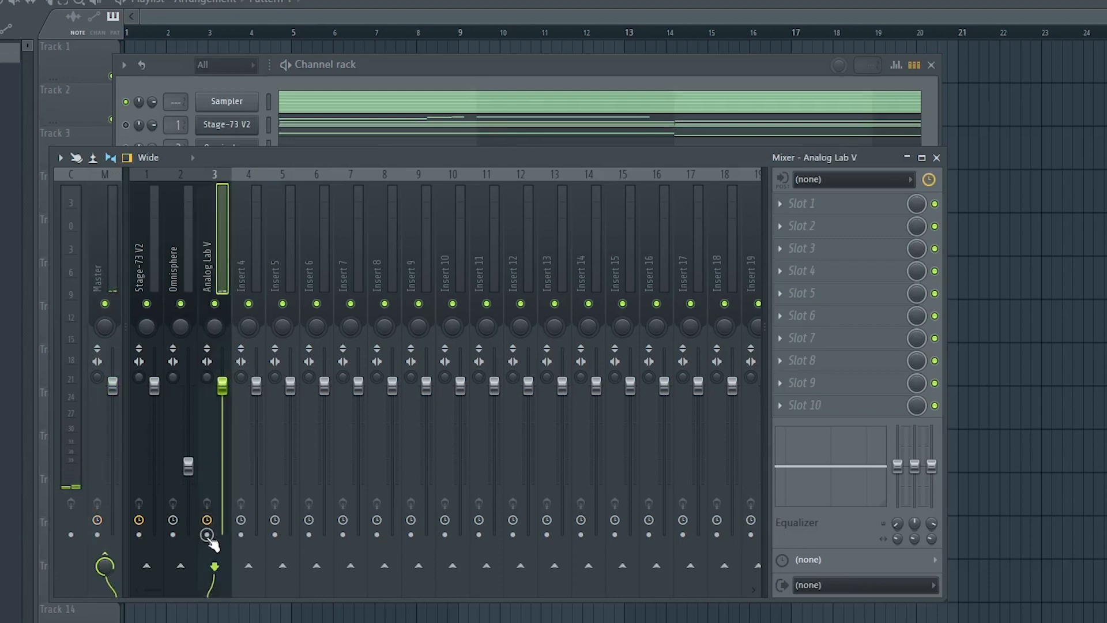
{"action": "key", "text": "alt+r"}
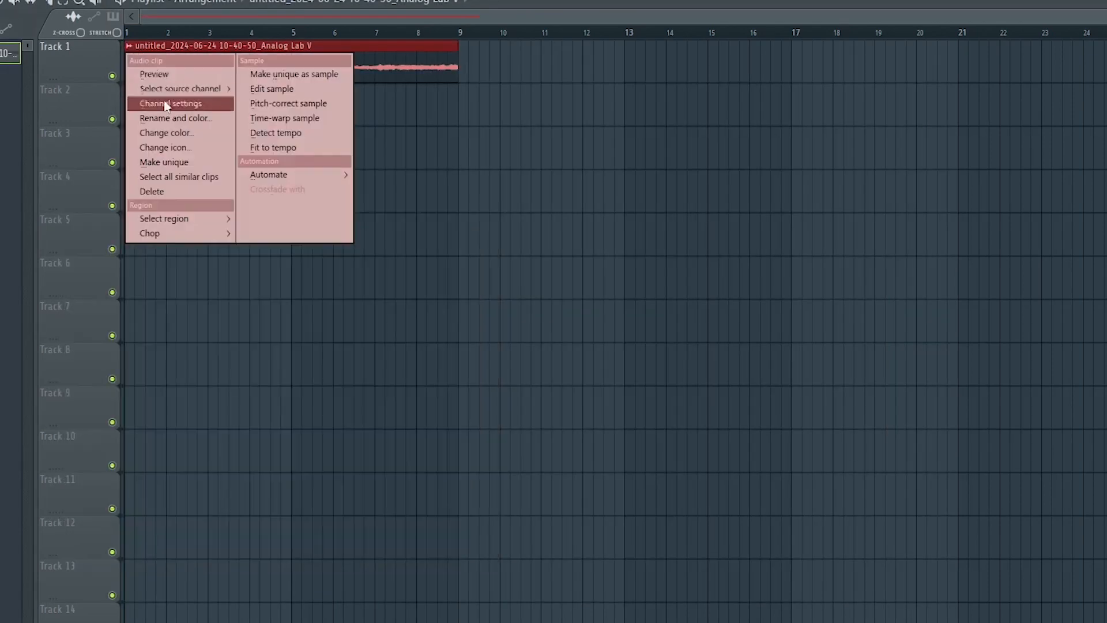
- Rename the rendered Analog Lab V clip as pad 1 and move its mixer track to insert 3
{"action": "left_click", "coordinate": [173, 104]}
{"action": "type", "text": "pa"}
{"action": "type", "text": "d 1"}
{"action": "key", "text": "Return"}
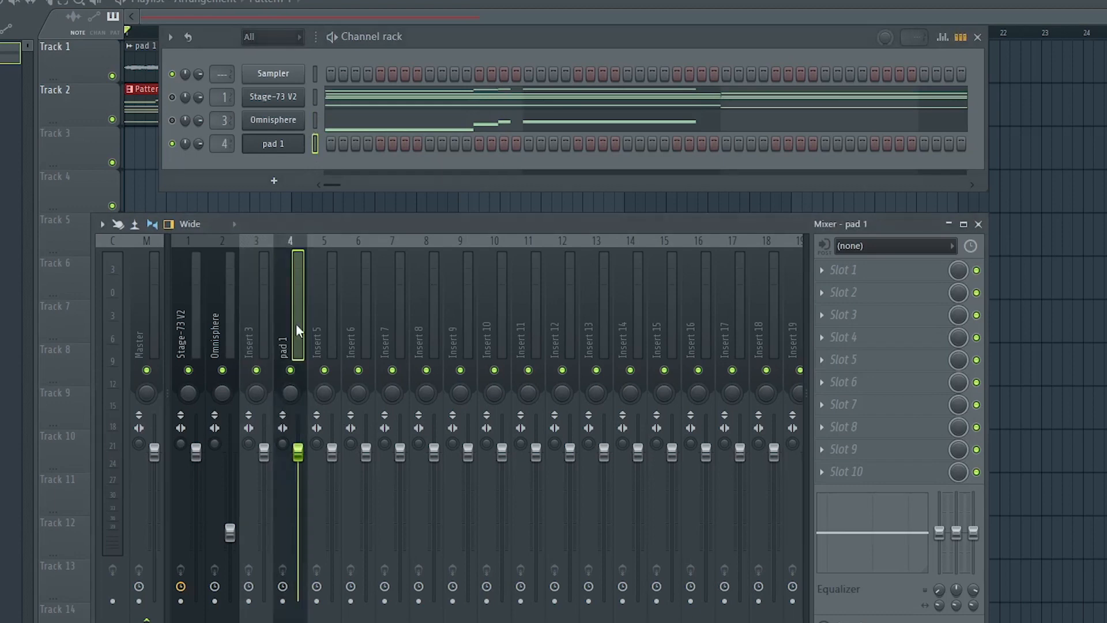
{"action": "left_click_drag", "start_coordinate": [296, 324], "coordinate": [256, 323]}
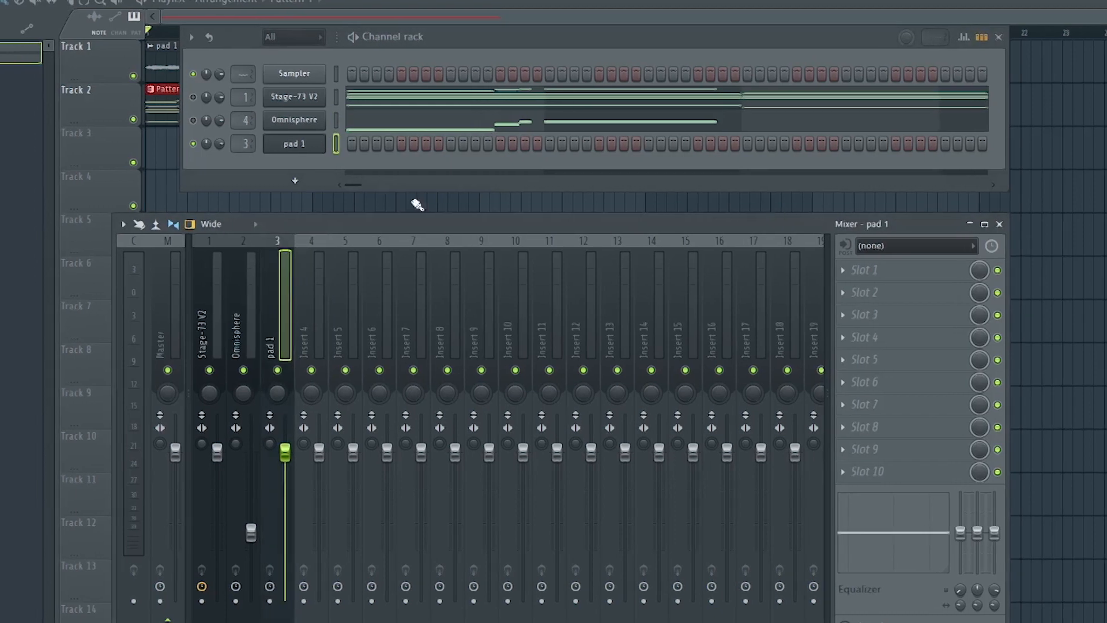
- Load the White Pad EP program from the Keyboard category in TRITON
{"action": "left_click", "coordinate": [334, 143]}
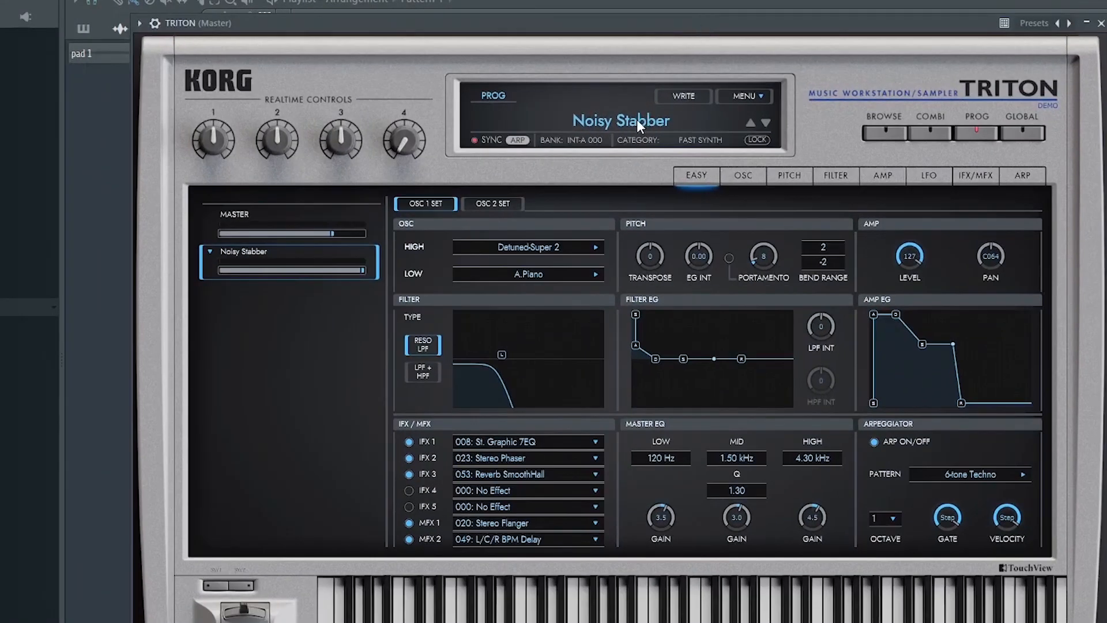
{"action": "left_click", "coordinate": [640, 125]}
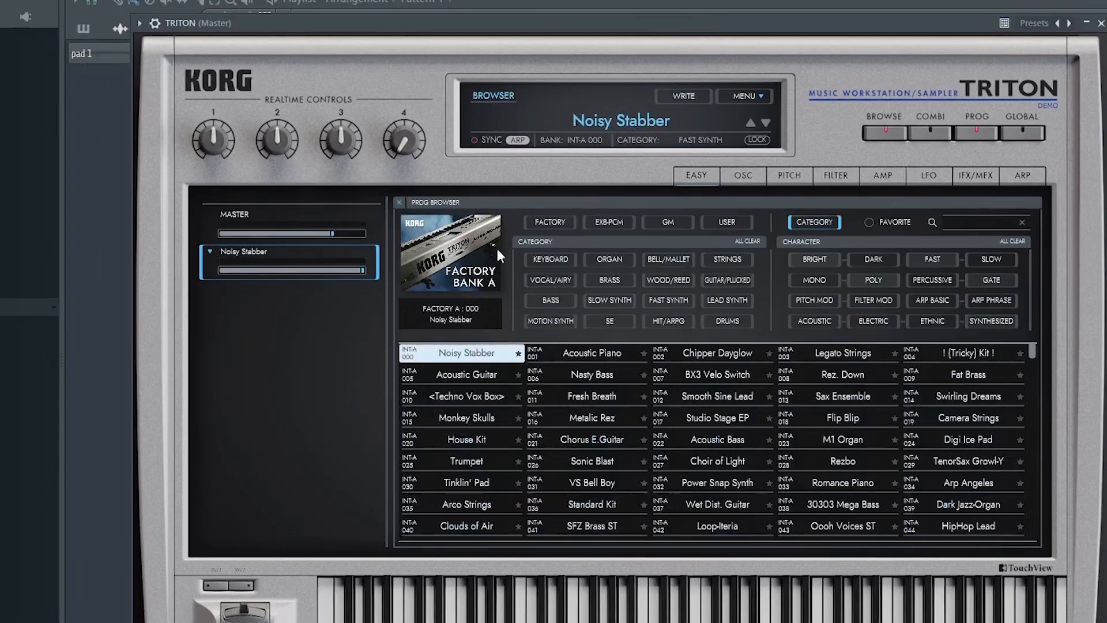
{"action": "left_click", "coordinate": [548, 264]}
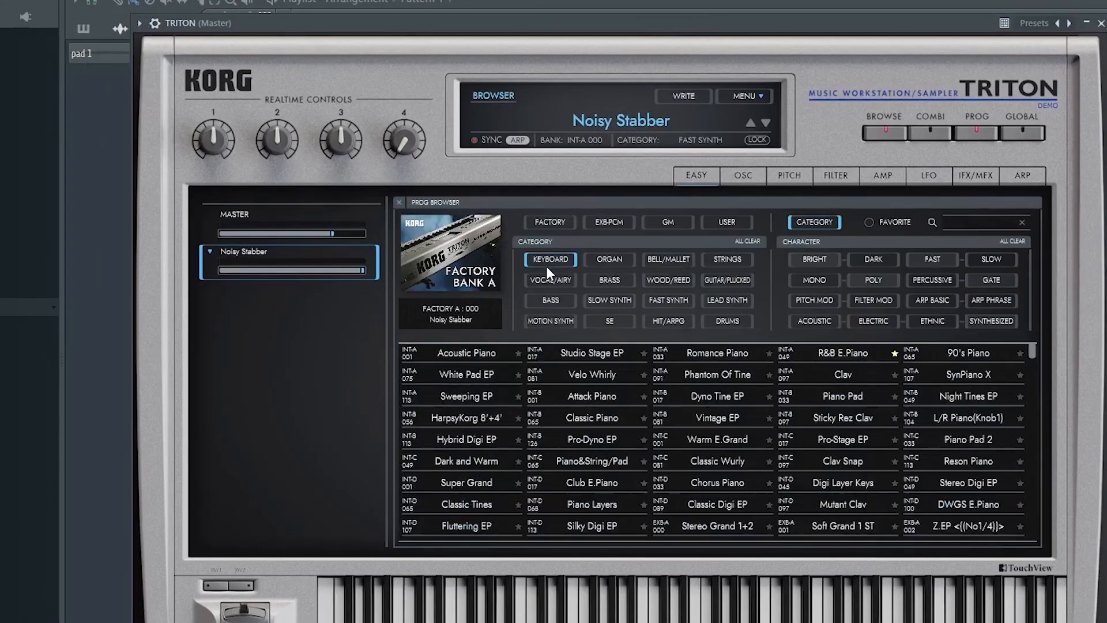
{"action": "double_click", "coordinate": [483, 378]}
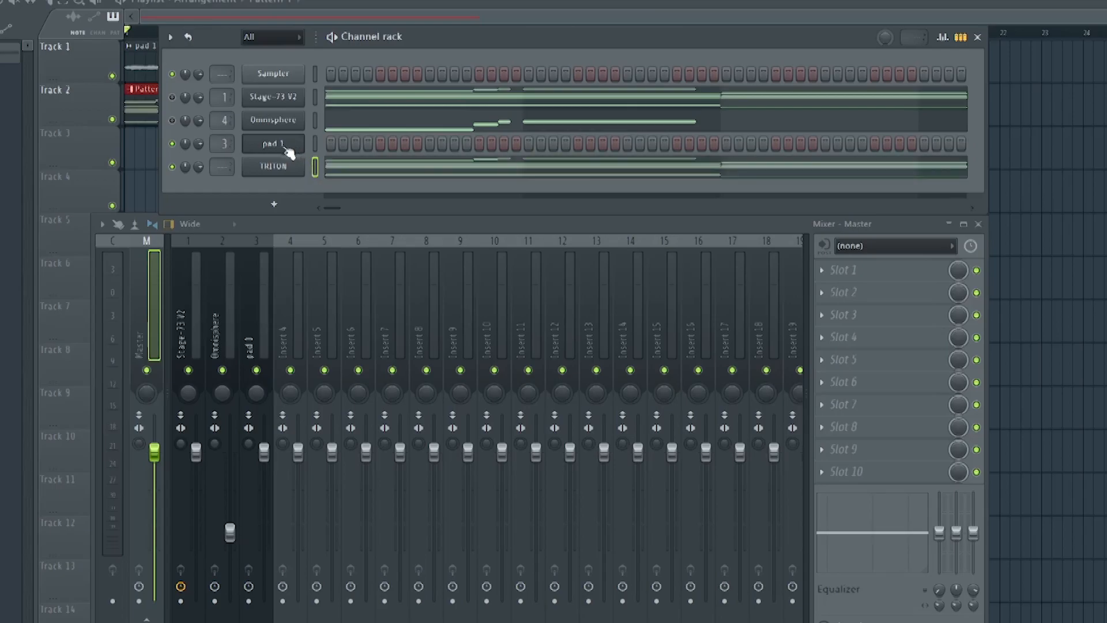
- Delete the bass notes and the melody notes from TRITON's piano roll, leaving only the chords
{"action": "right_click", "coordinate": [288, 154]}
{"action": "left_click", "coordinate": [316, 166]}
{"action": "scroll", "coordinate": [276, 396], "scroll_direction": "up", "scroll_amount": 1}
{"action": "left_click_drag", "start_coordinate": [231, 314], "coordinate": [871, 529]}
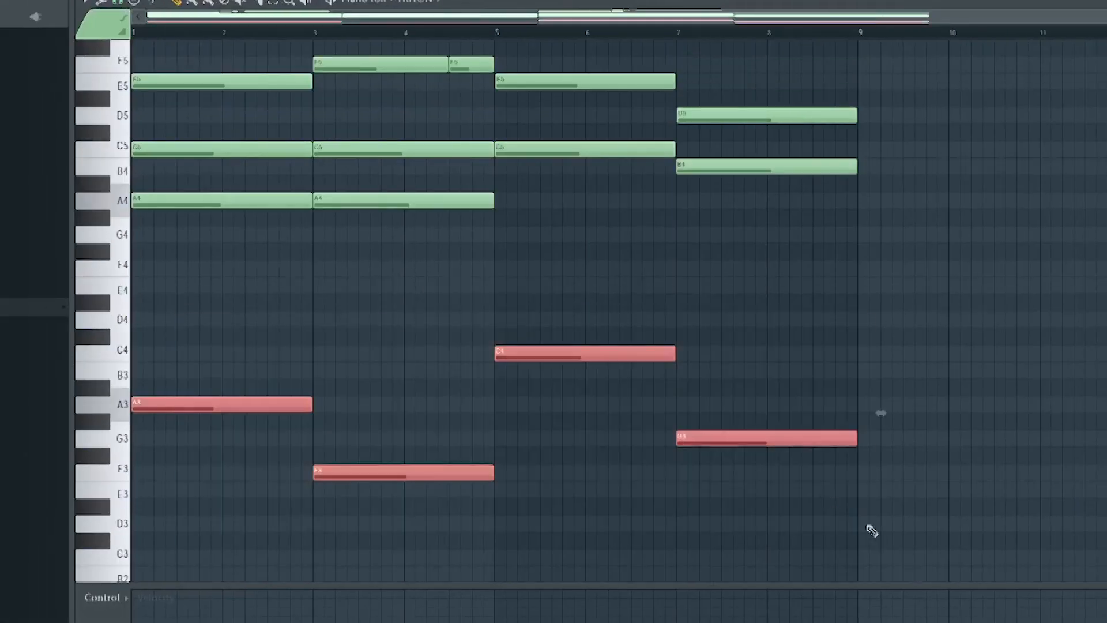
{"action": "key", "text": "Delete"}
{"action": "scroll", "coordinate": [518, 369], "scroll_direction": "up", "scroll_amount": 4}
{"action": "left_click_drag", "start_coordinate": [121, 87], "coordinate": [686, 216]}
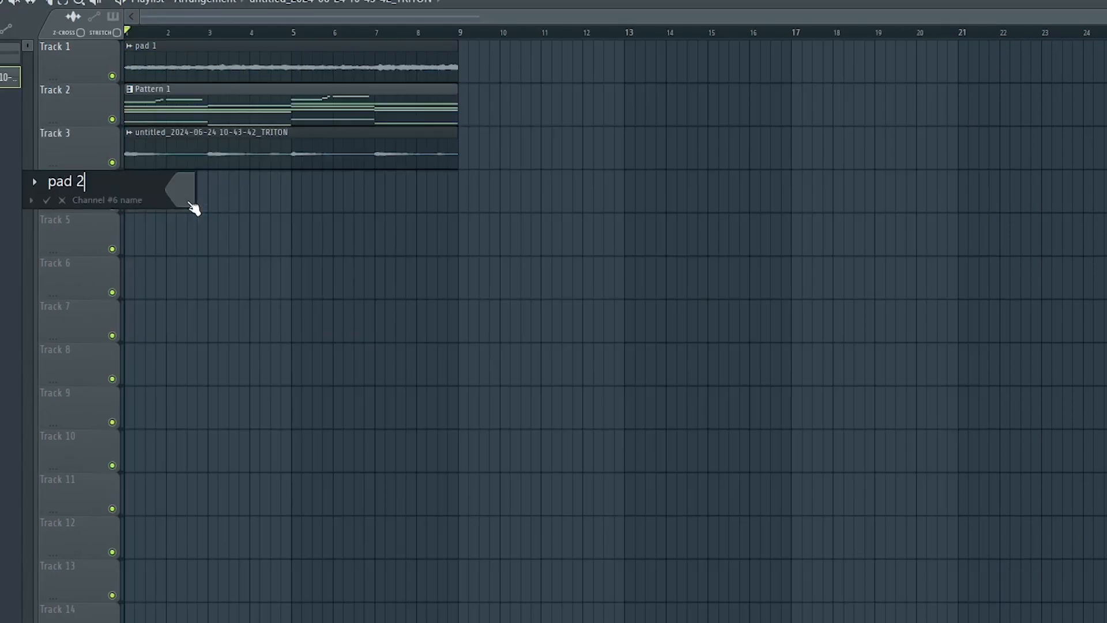
- Rename the rendered TRITON audio clip as pad 2 and play back the arrangement
{"action": "key", "text": "Return"}
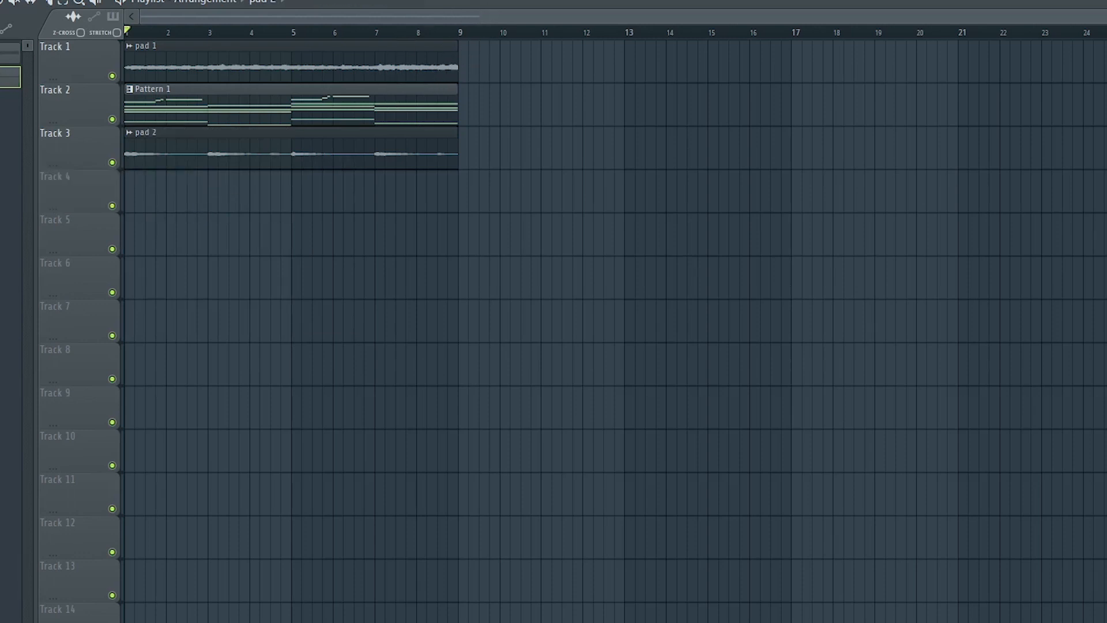
{"action": "key", "text": "F6"}
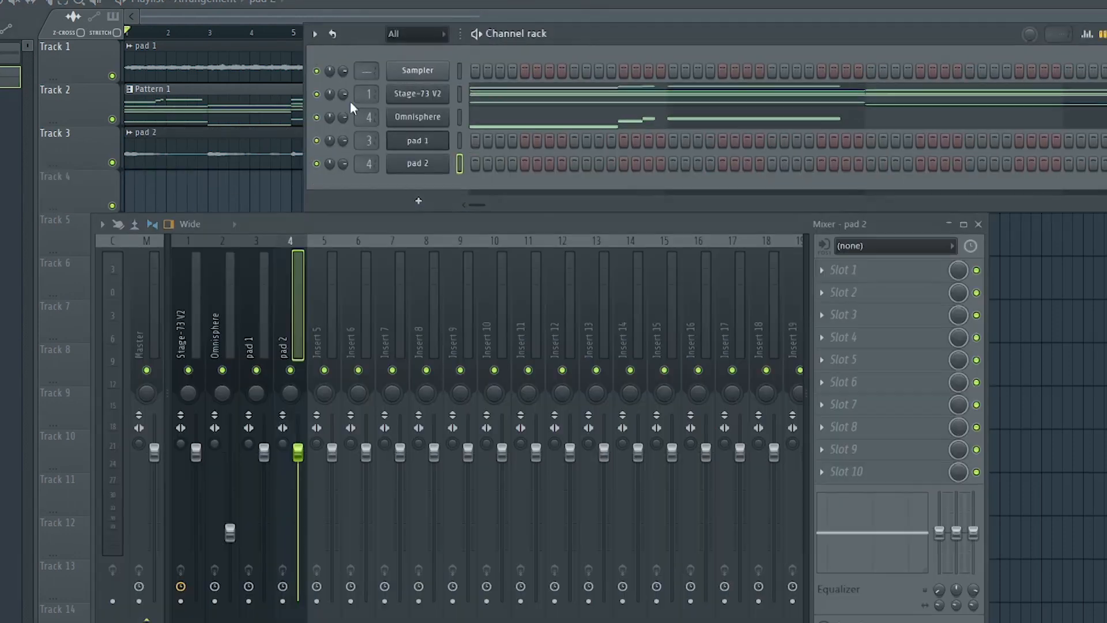
{"action": "key", "text": "space"}
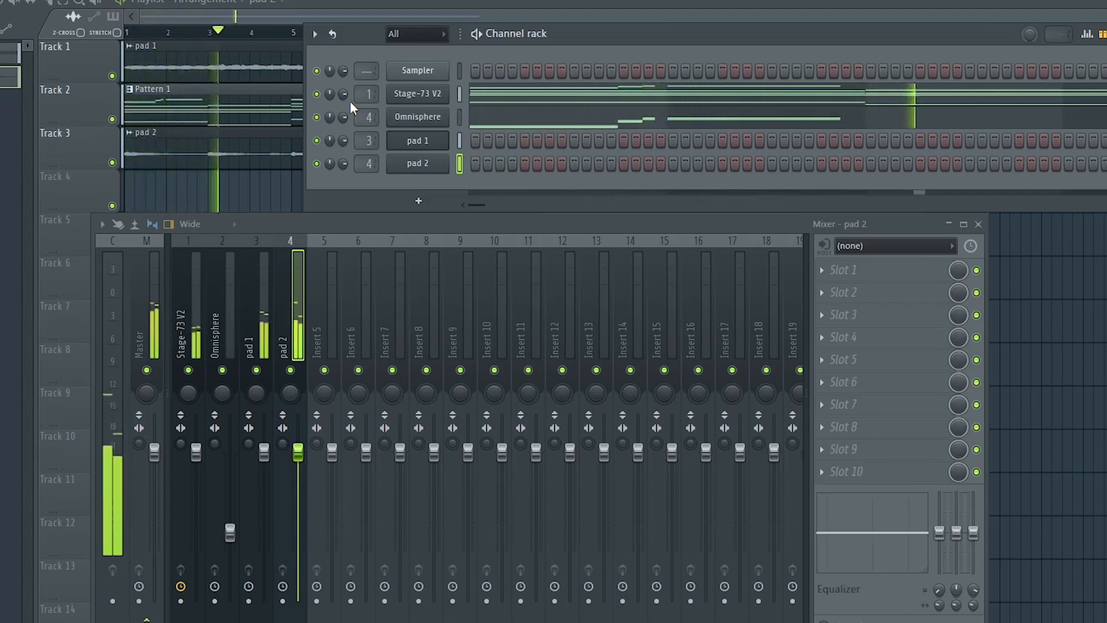
{"action": "key", "text": "space"}
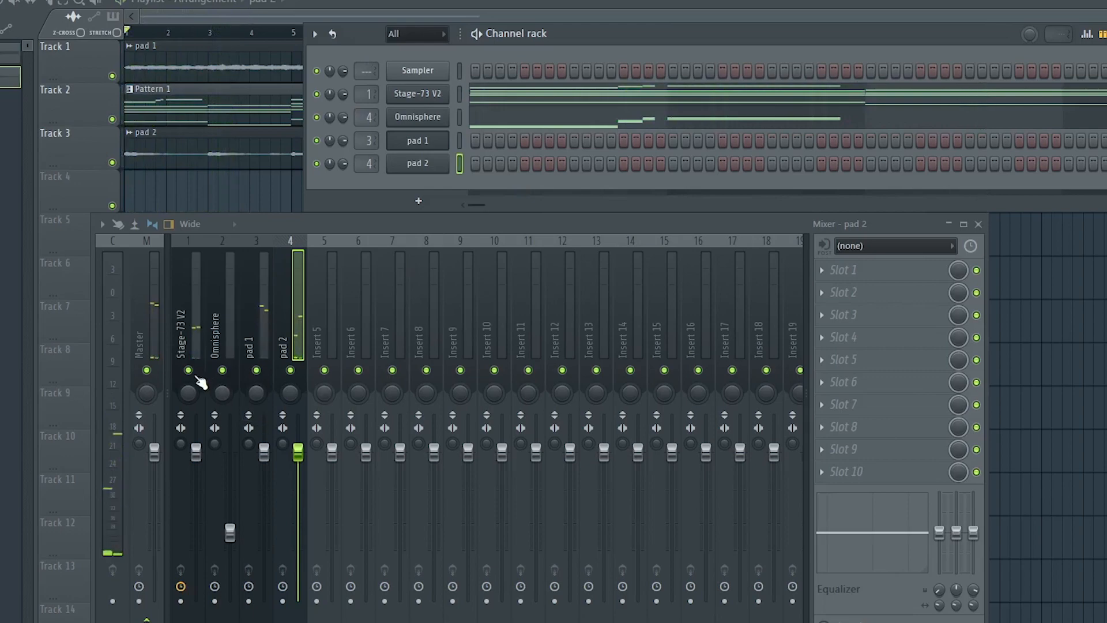
- Solo the Stage-73 V2 mixer track during playback and load the Vinyl 3 preset in its RC-20 Retro Color effect
{"action": "left_click", "coordinate": [194, 376]}
{"action": "key", "text": "space"}
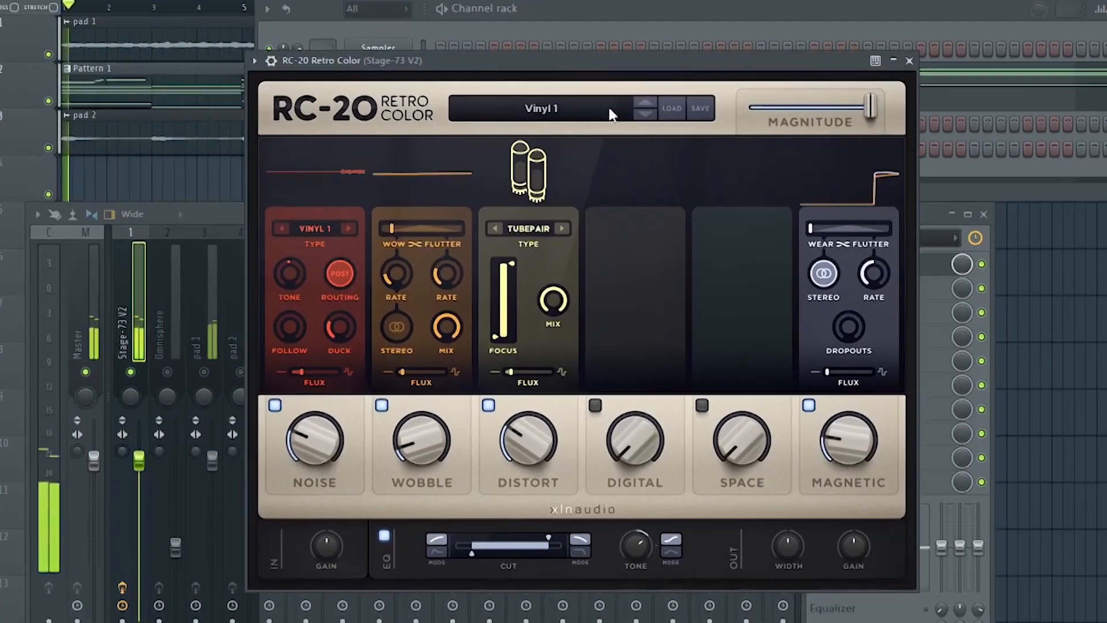
{"action": "left_click", "coordinate": [611, 112]}
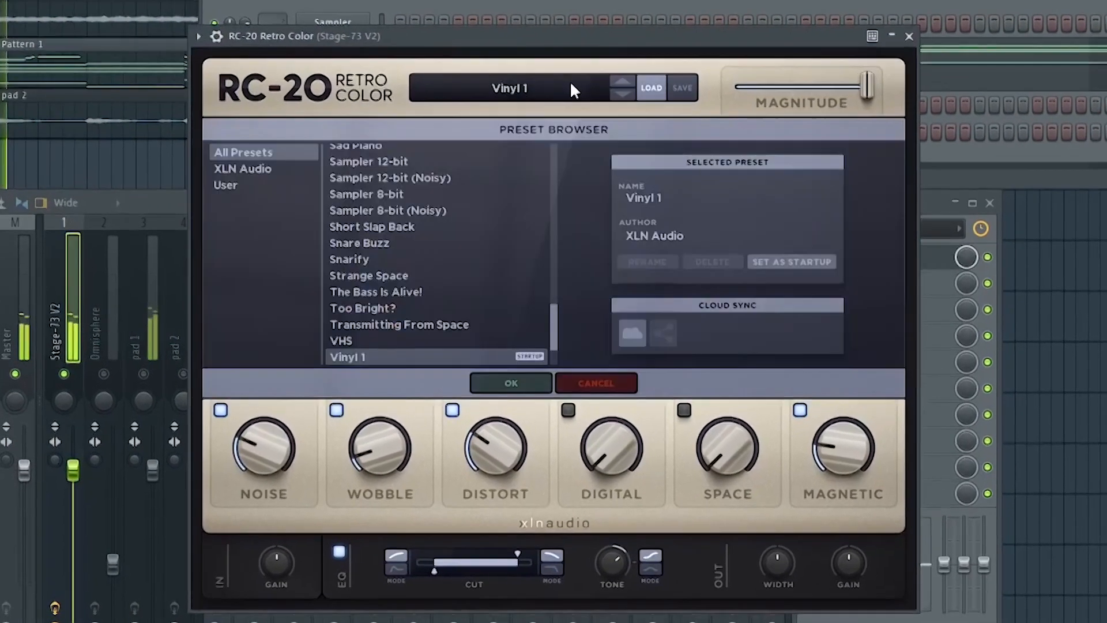
{"action": "scroll", "coordinate": [428, 332], "scroll_direction": "down", "scroll_amount": 2}
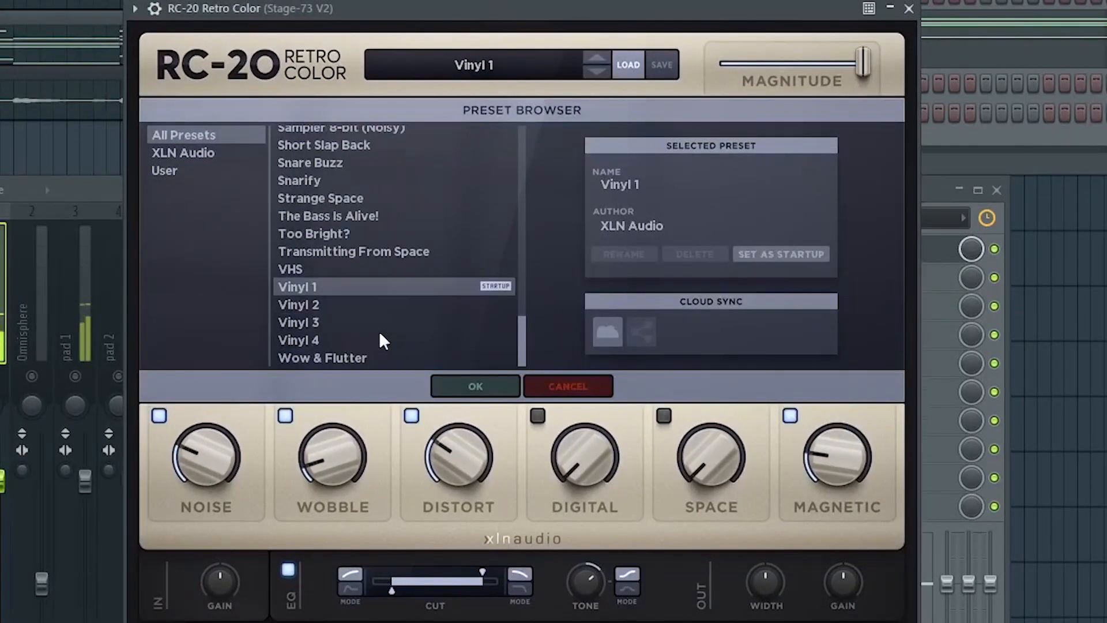
{"action": "left_click", "coordinate": [329, 323]}
{"action": "left_click", "coordinate": [468, 386]}
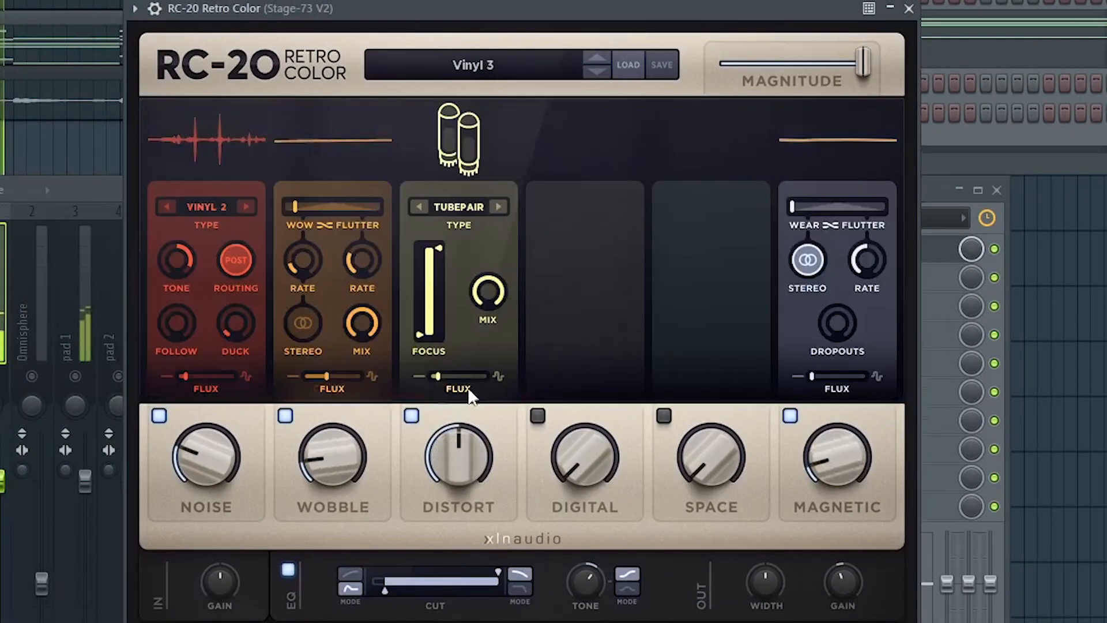
- Turn off the Noise module in RC-20 and set the distortion to AirPressure at 29 %
{"action": "left_click", "coordinate": [159, 415]}
{"action": "mouse_move", "coordinate": [320, 451]}
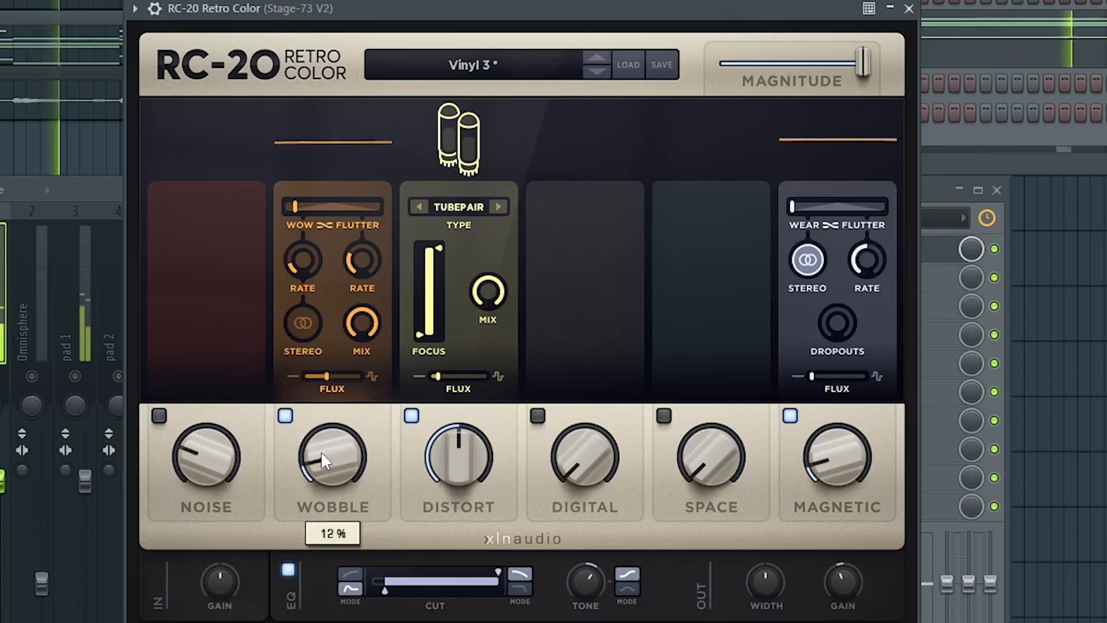
{"action": "left_click", "coordinate": [445, 206]}
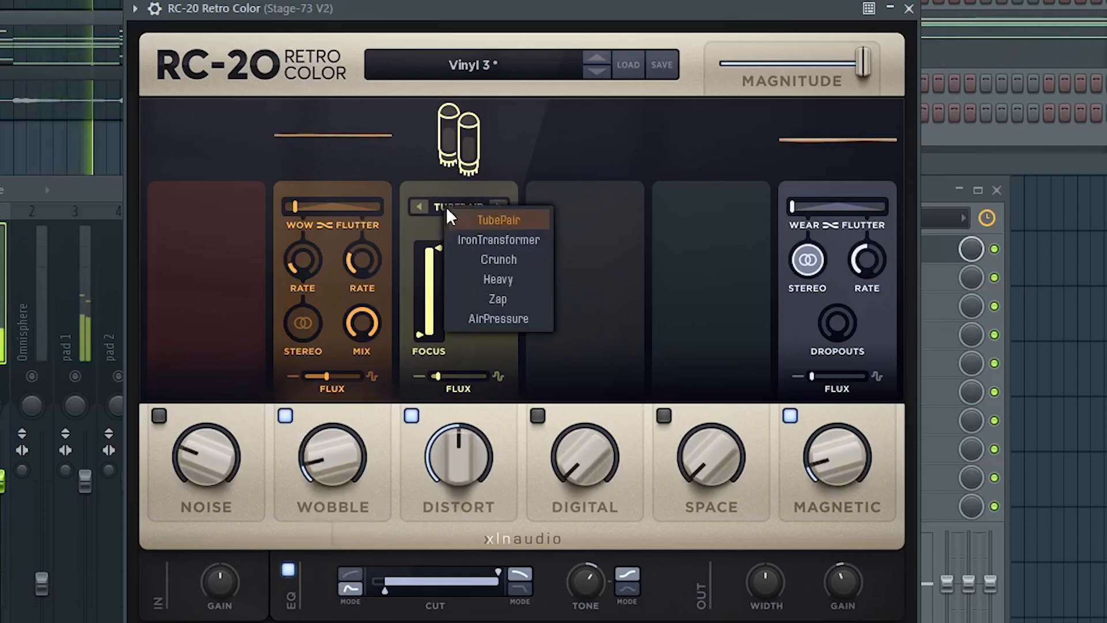
{"action": "left_click", "coordinate": [489, 318]}
{"action": "left_click_drag", "start_coordinate": [456, 448], "coordinate": [448, 469]}
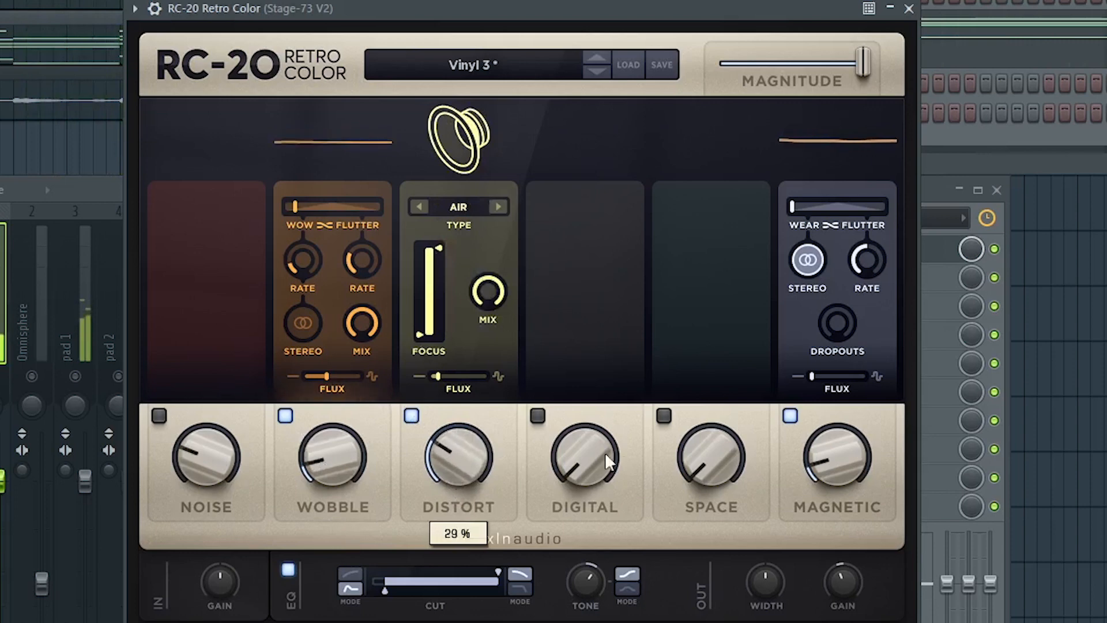
- Enable the Space module in RC-20 and narrow the EQ cut range from both ends, with the low cut at 53 Hz
{"action": "left_click", "coordinate": [664, 415]}
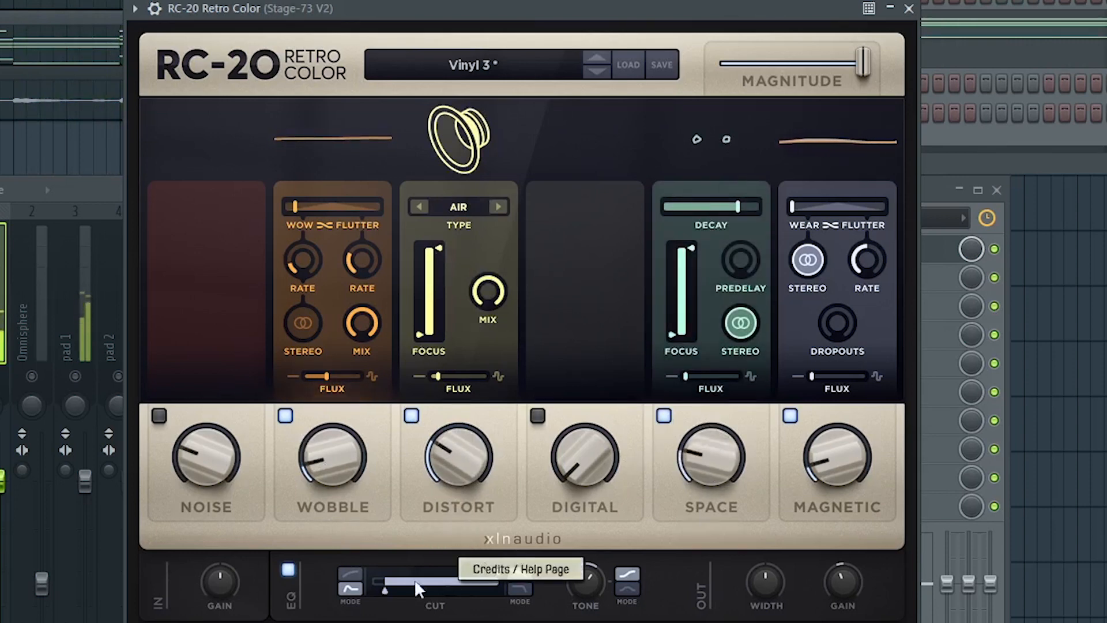
{"action": "left_click_drag", "start_coordinate": [390, 593], "coordinate": [405, 587]}
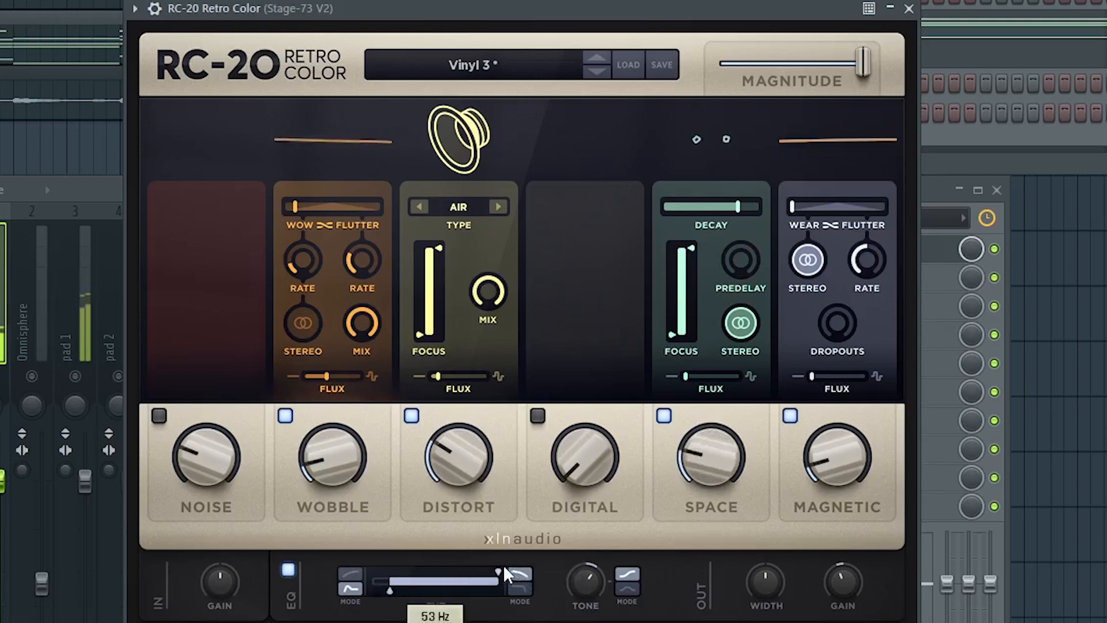
{"action": "left_click_drag", "start_coordinate": [504, 566], "coordinate": [491, 569]}
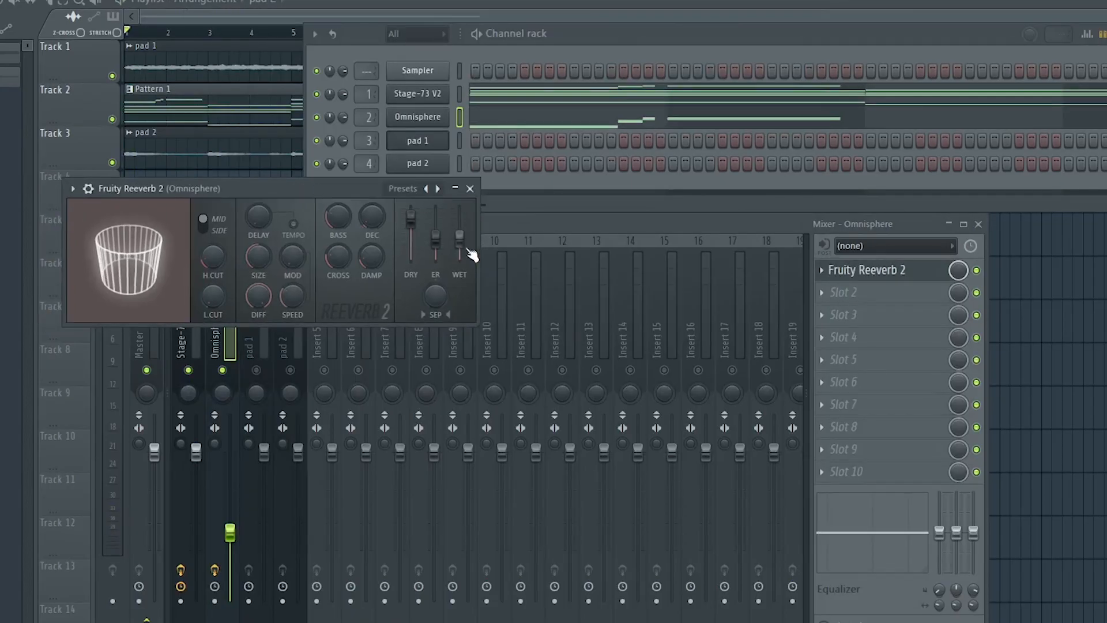
- Load The Venue preset in the Omnisphere track's Fruity Reeverb 2 and lower the wet level
{"action": "left_click", "coordinate": [409, 193]}
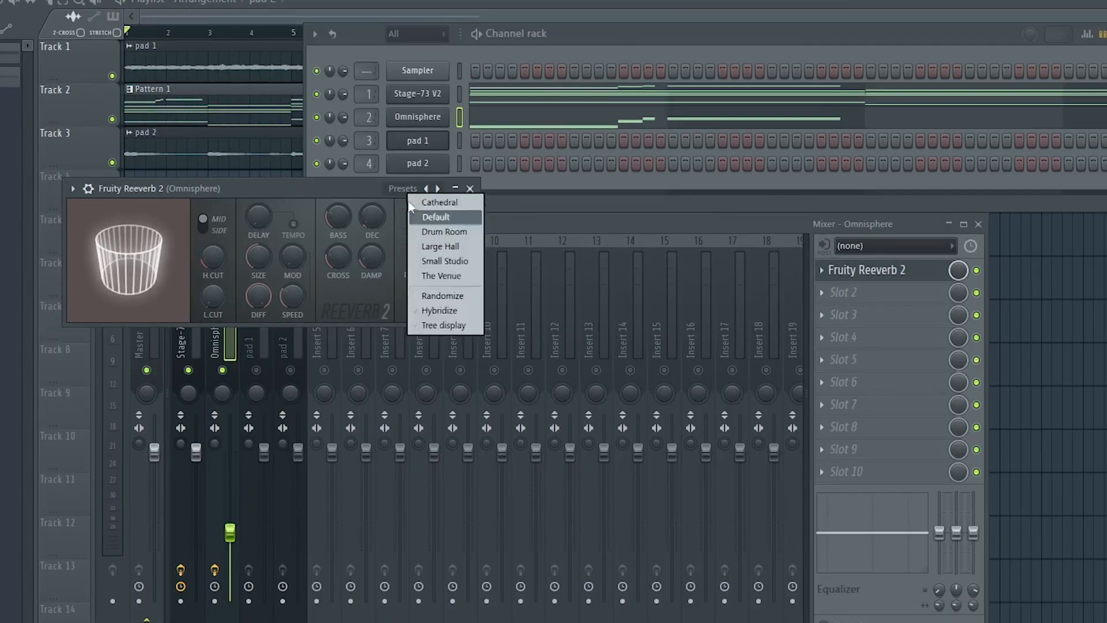
{"action": "left_click", "coordinate": [442, 274]}
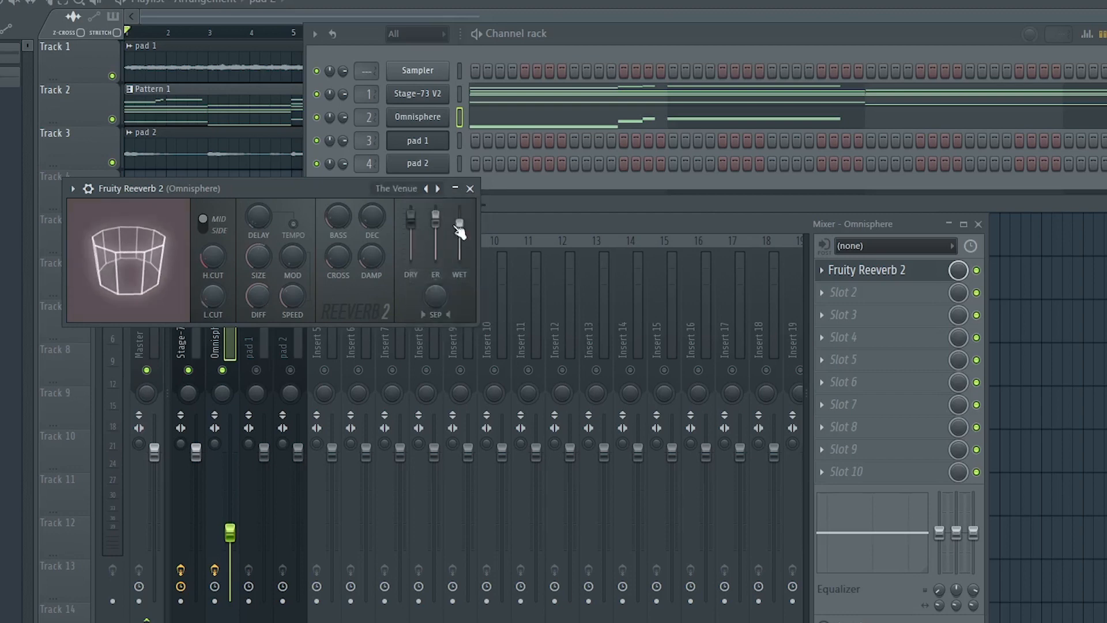
{"action": "left_click_drag", "start_coordinate": [460, 225], "coordinate": [460, 240]}
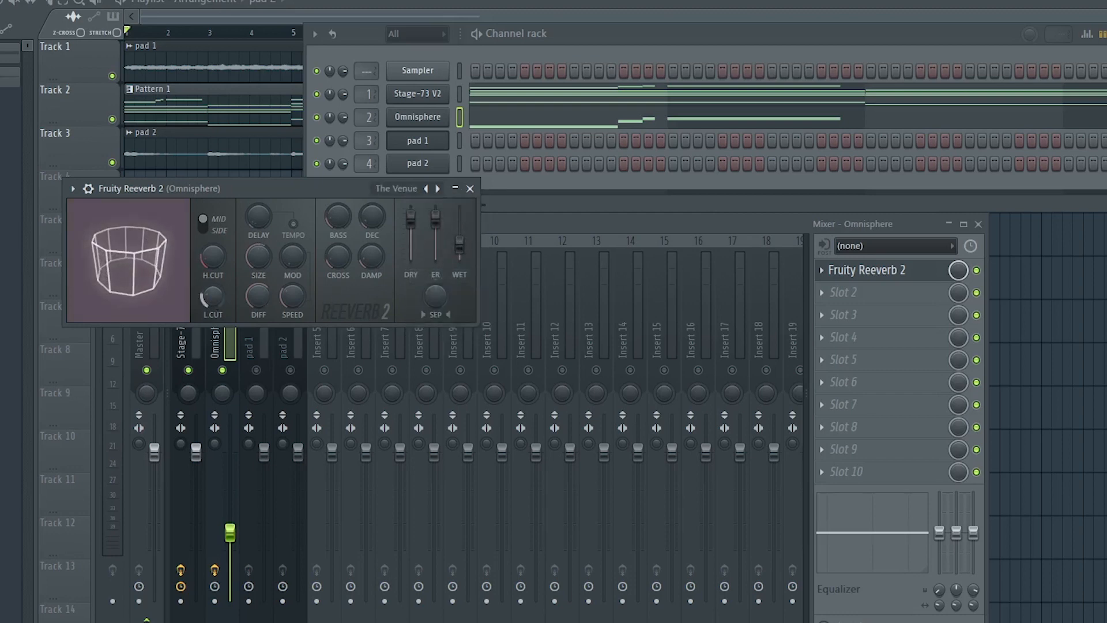
- Play the loop and raise the High Air amount in the Omnisphere mixer track's Fresh Air effect
{"action": "key", "text": "space"}
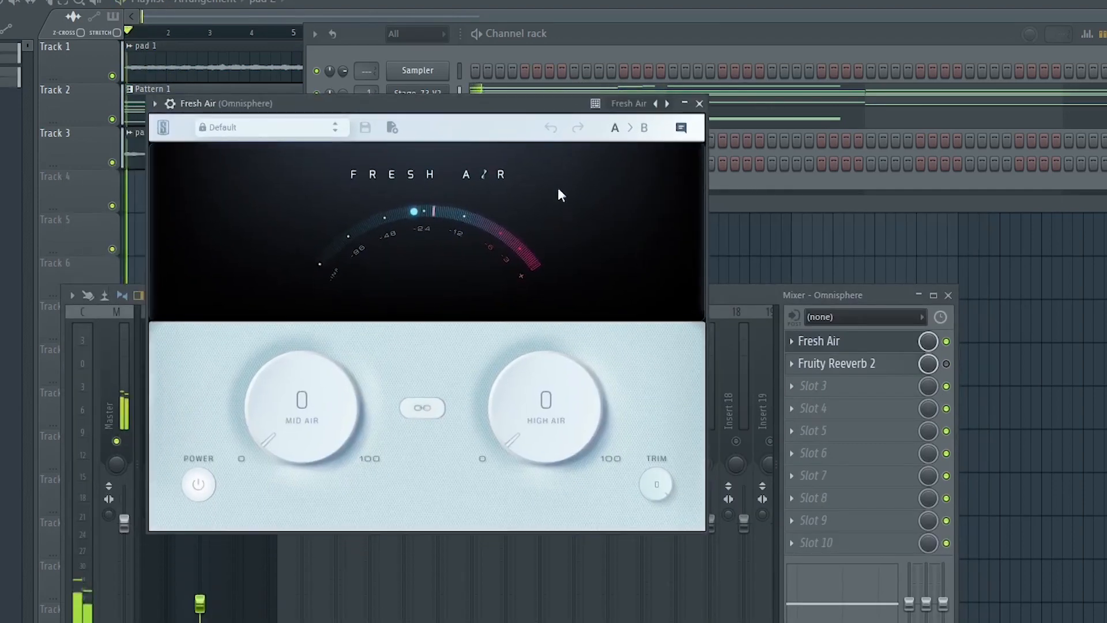
{"action": "left_click_drag", "start_coordinate": [544, 386], "coordinate": [508, 374]}
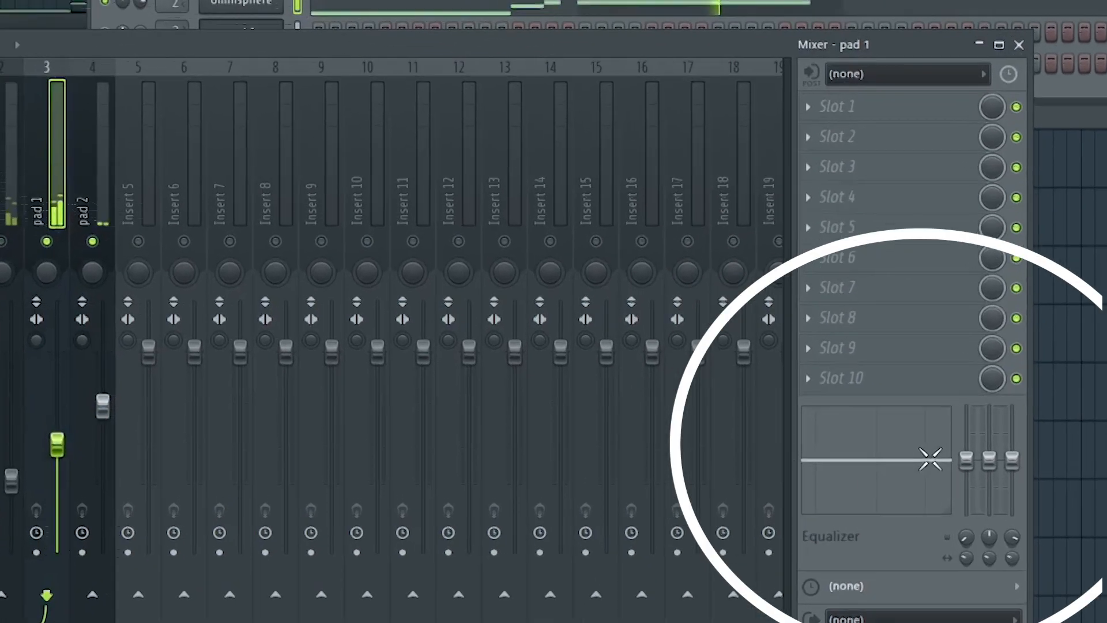
- Cut pad 1's mixer EQ highs to -18.0, and give its Fruity Delay 3 a short unsynced delay time with reduced cutoff and feedback level
{"action": "left_click_drag", "start_coordinate": [930, 459], "coordinate": [921, 510]}
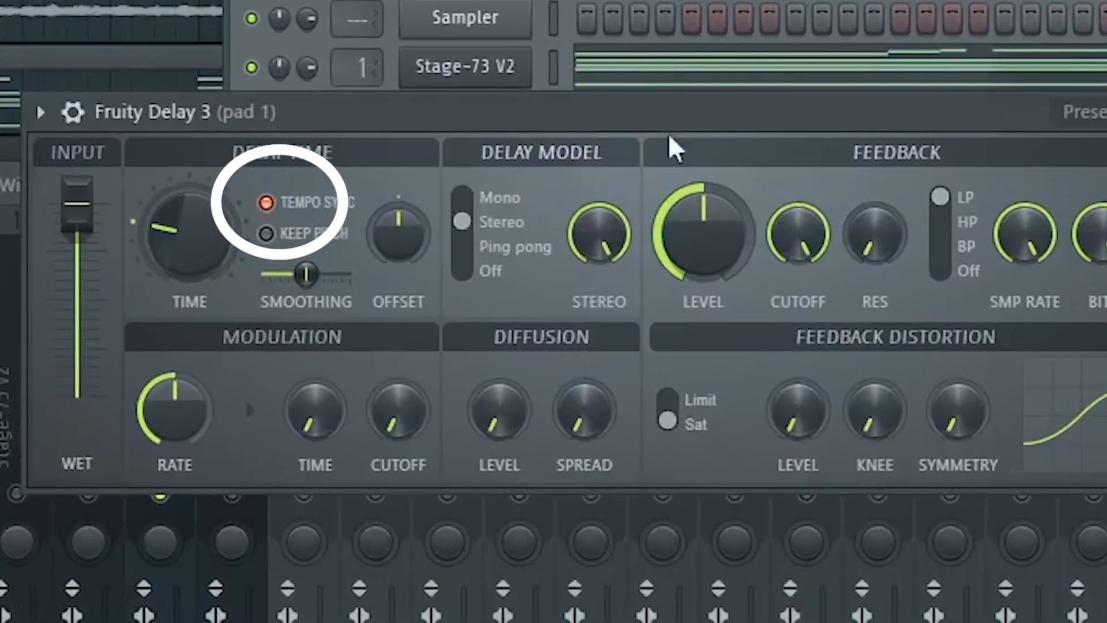
{"action": "left_click", "coordinate": [265, 202]}
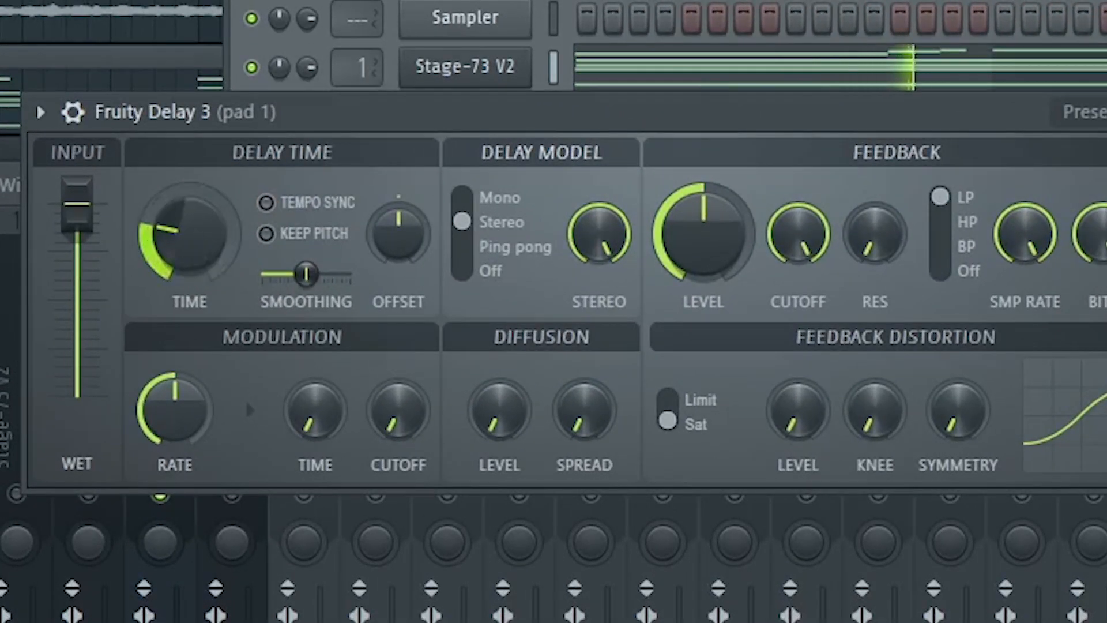
{"action": "left_click_drag", "start_coordinate": [193, 234], "coordinate": [194, 256]}
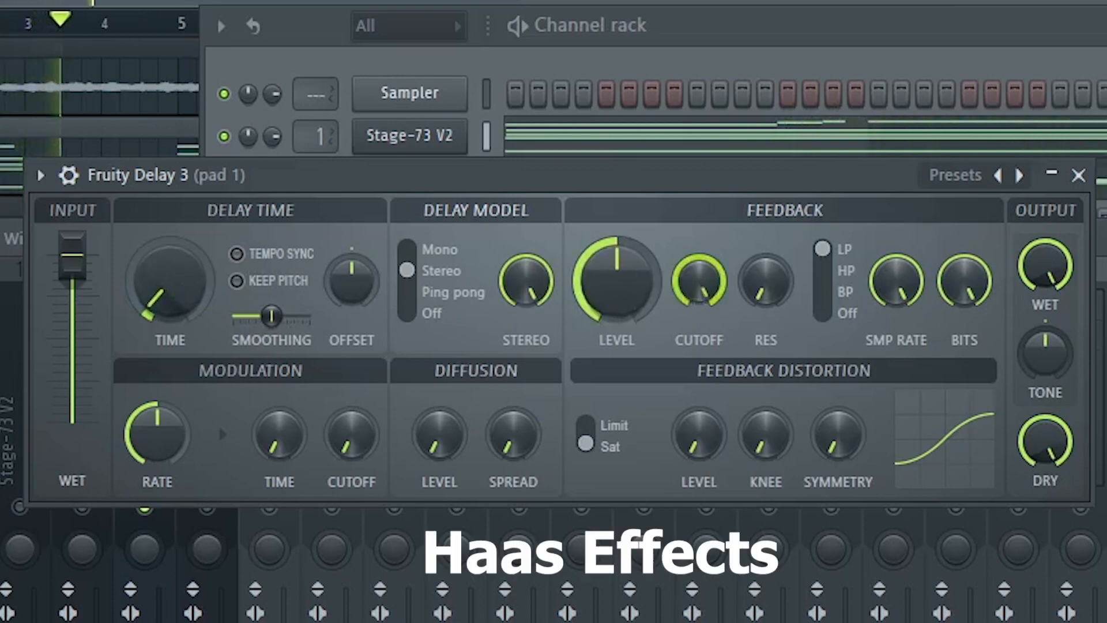
{"action": "left_click_drag", "start_coordinate": [704, 301], "coordinate": [704, 308]}
{"action": "left_click_drag", "start_coordinate": [630, 284], "coordinate": [630, 322]}
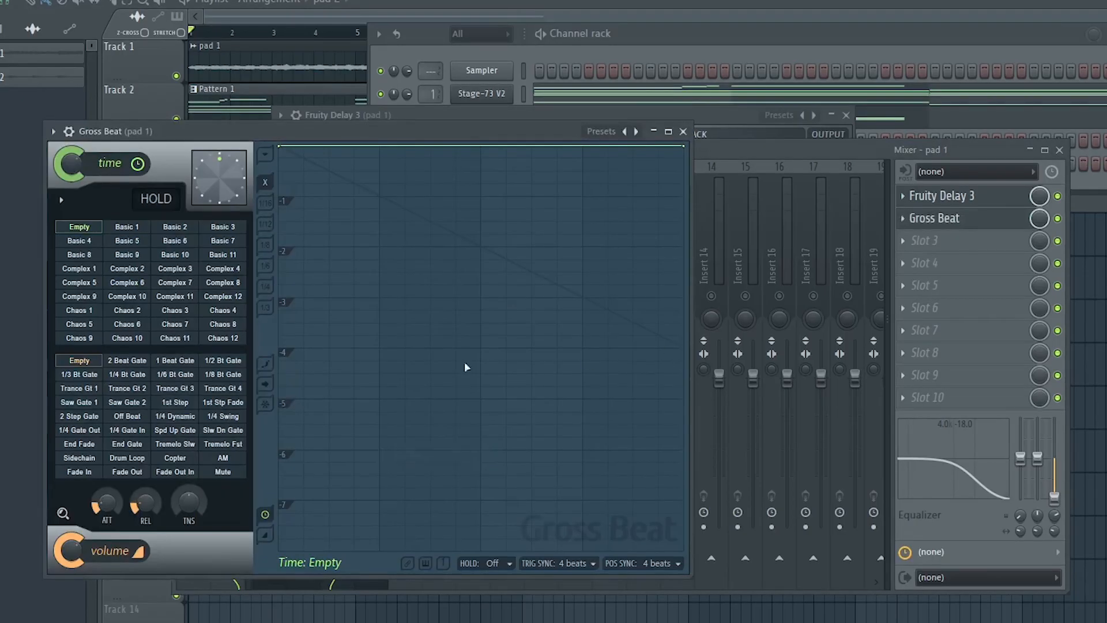
- Load the Sidechain volume preset in pad 1's Gross Beat and straighten its four rising curves into linear ramps
{"action": "left_click_drag", "start_coordinate": [405, 134], "coordinate": [576, 85]}
{"action": "left_click", "coordinate": [269, 412]}
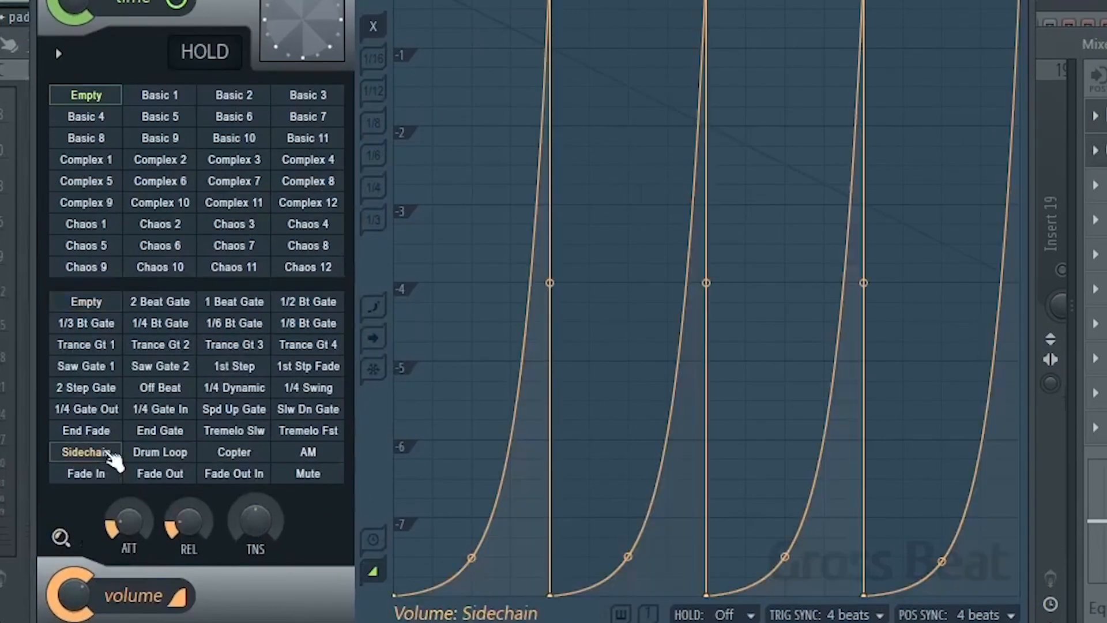
{"action": "left_click_drag", "start_coordinate": [471, 556], "coordinate": [475, 556]}
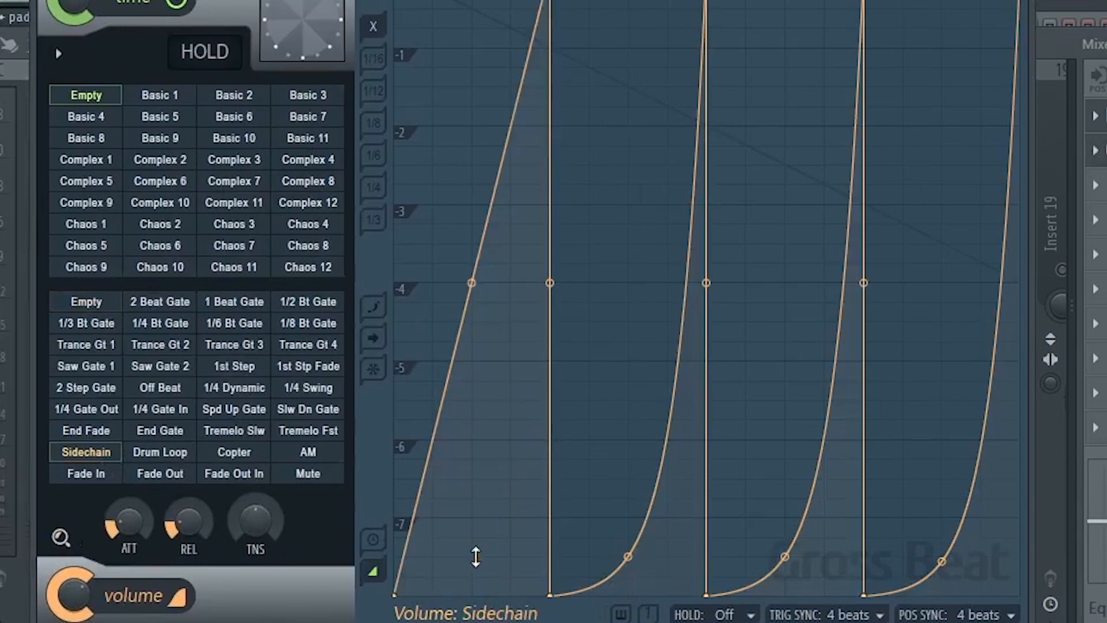
{"action": "left_click_drag", "start_coordinate": [634, 556], "coordinate": [637, 556]}
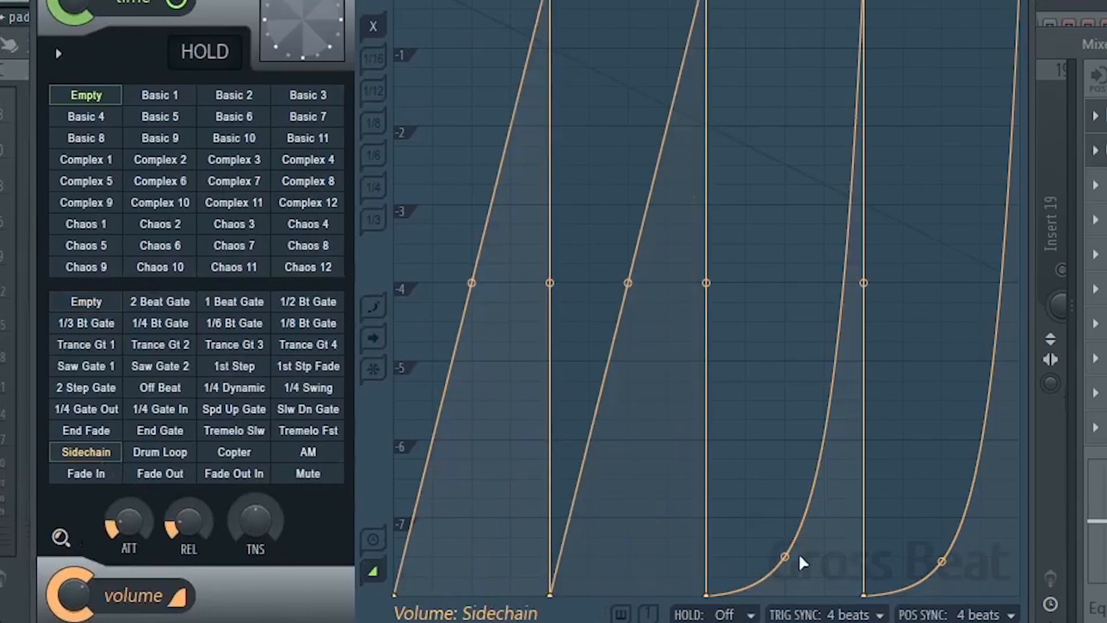
{"action": "left_click_drag", "start_coordinate": [784, 555], "coordinate": [788, 555]}
{"action": "left_click_drag", "start_coordinate": [943, 559], "coordinate": [948, 559]}
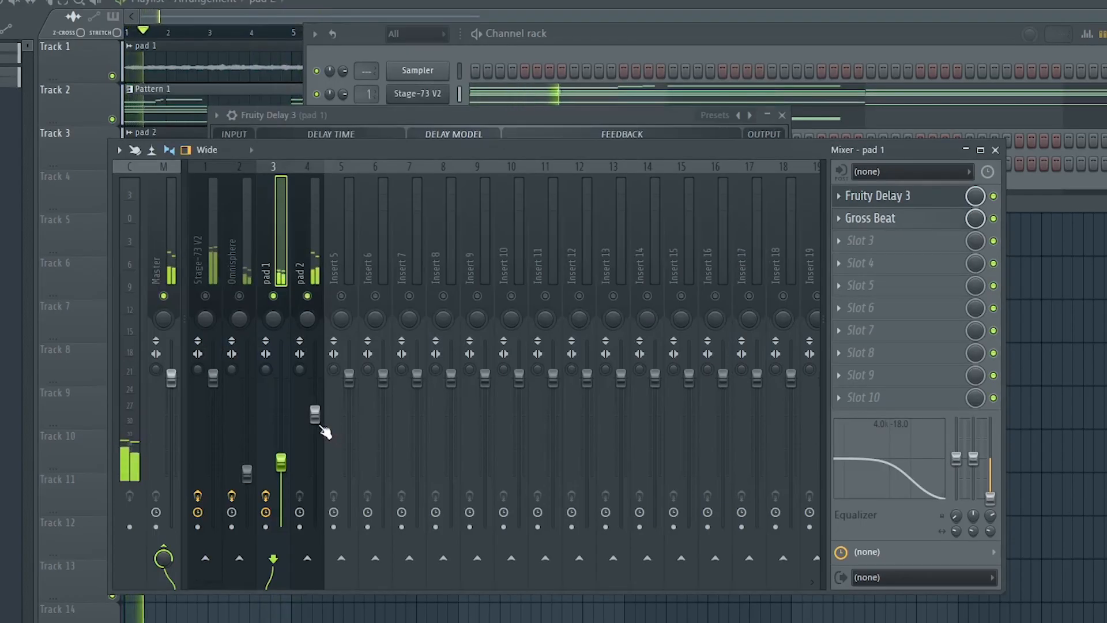
- Fine-tune pad 2's mixer volume, and adjust the low cut and lower the wet level in pad 1's Fruity Reeverb 2
{"action": "left_click", "coordinate": [315, 413]}
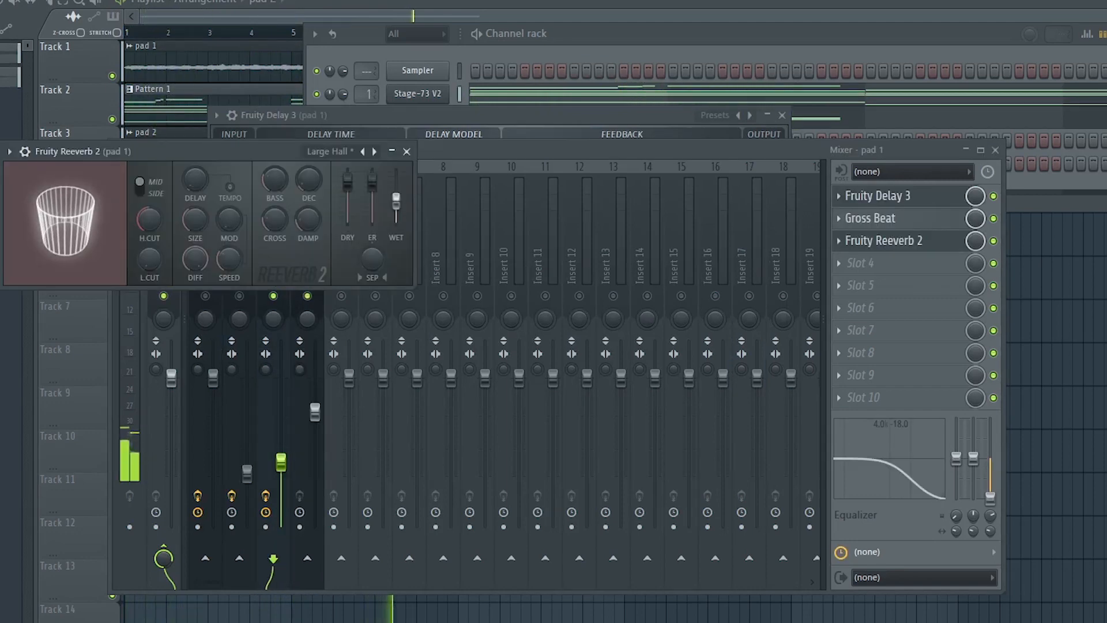
{"action": "left_click_drag", "start_coordinate": [396, 200], "coordinate": [396, 204]}
{"action": "left_click_drag", "start_coordinate": [150, 261], "coordinate": [150, 238]}
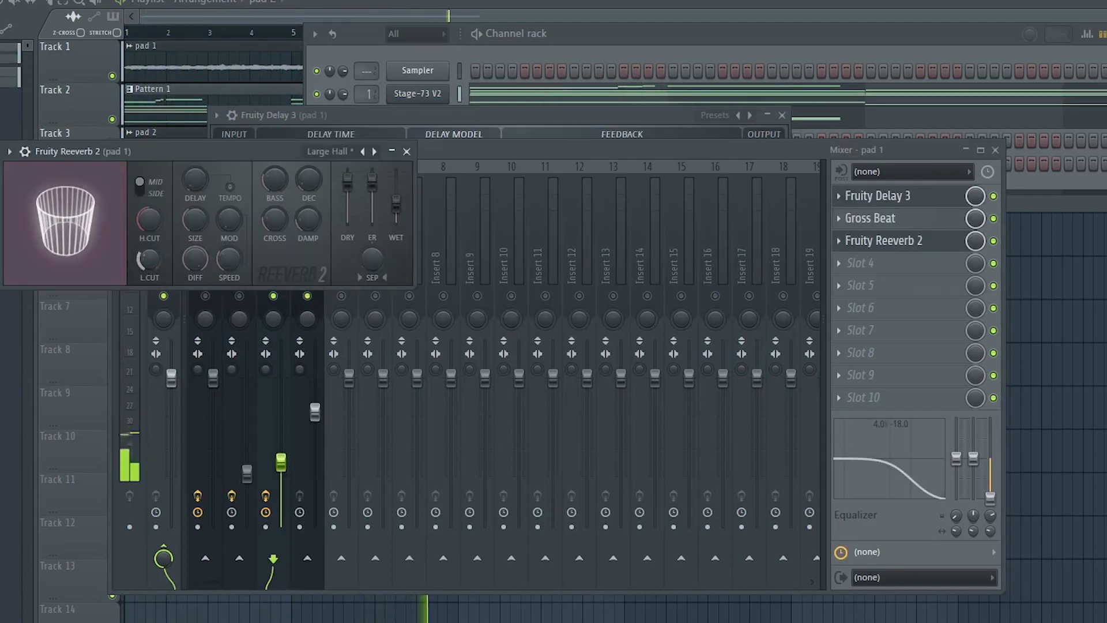
{"action": "left_click_drag", "start_coordinate": [396, 204], "coordinate": [396, 207]}
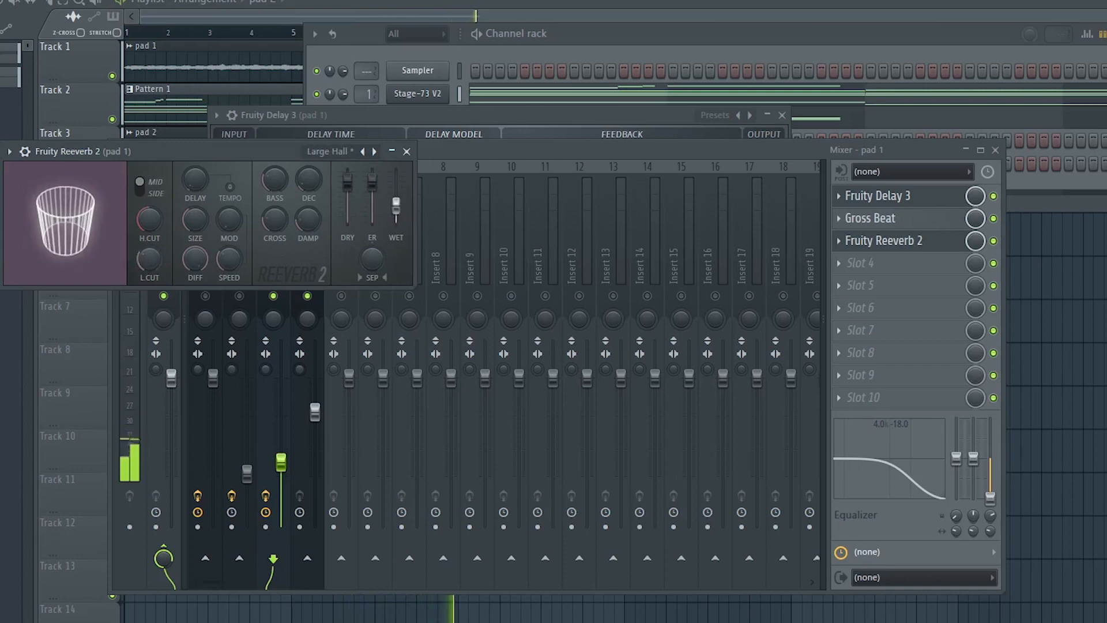
{"action": "left_click", "coordinate": [406, 151]}
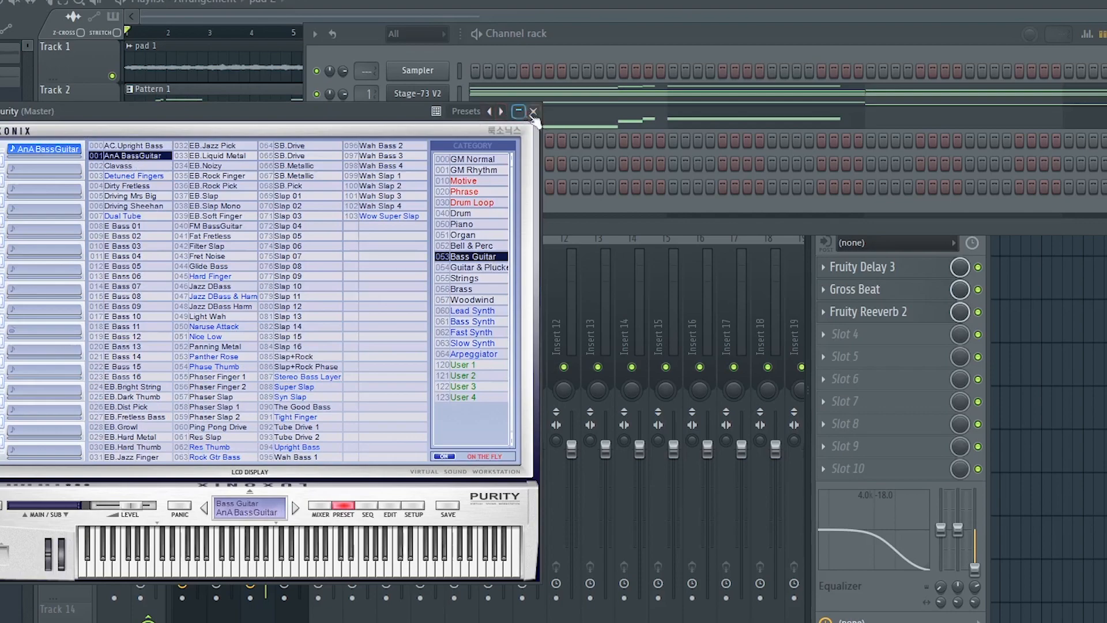
- Copy the bass notes from the Stage-73 V2 piano roll into the Purity channel's piano roll and play back the bass line
{"action": "left_click", "coordinate": [534, 111]}
{"action": "right_click", "coordinate": [403, 93]}
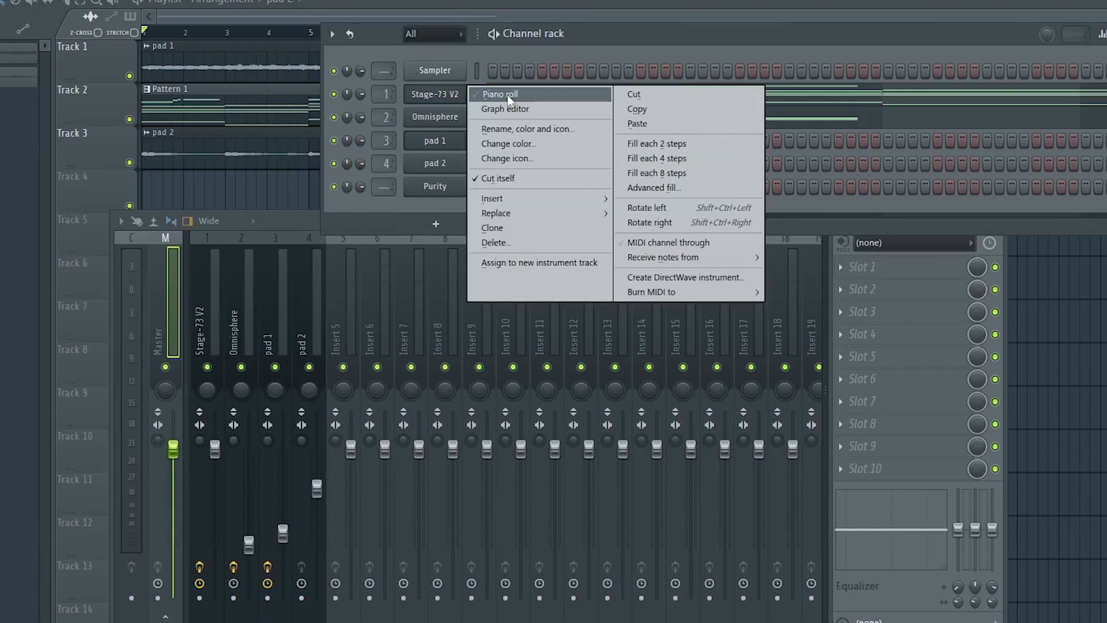
{"action": "left_click", "coordinate": [427, 92]}
{"action": "left_click_drag", "start_coordinate": [107, 217], "coordinate": [195, 438]}
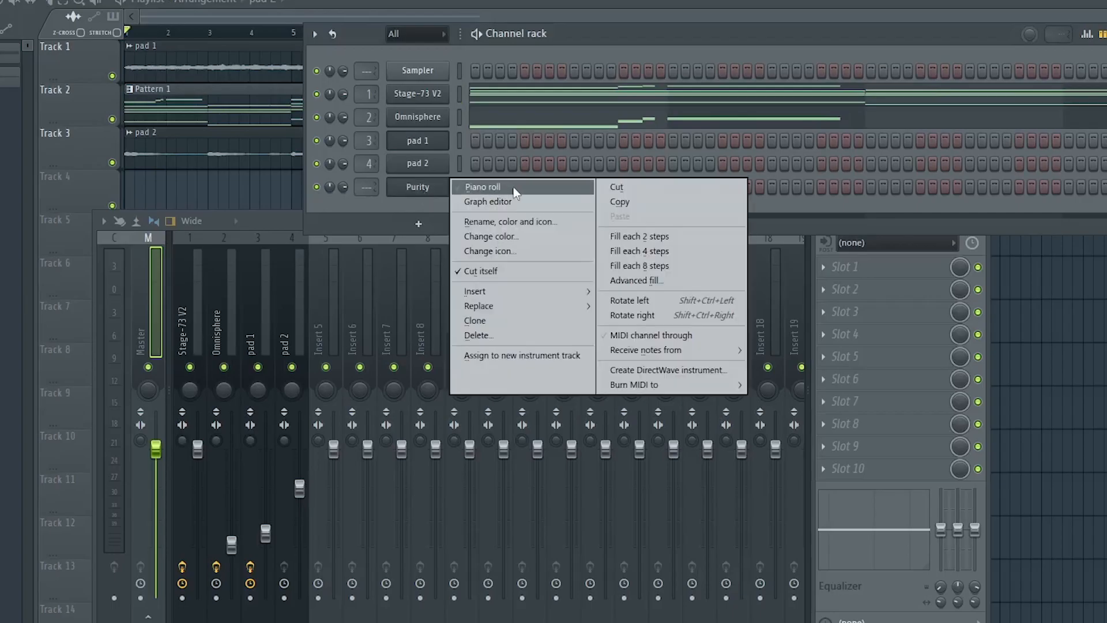
{"action": "left_click", "coordinate": [425, 186]}
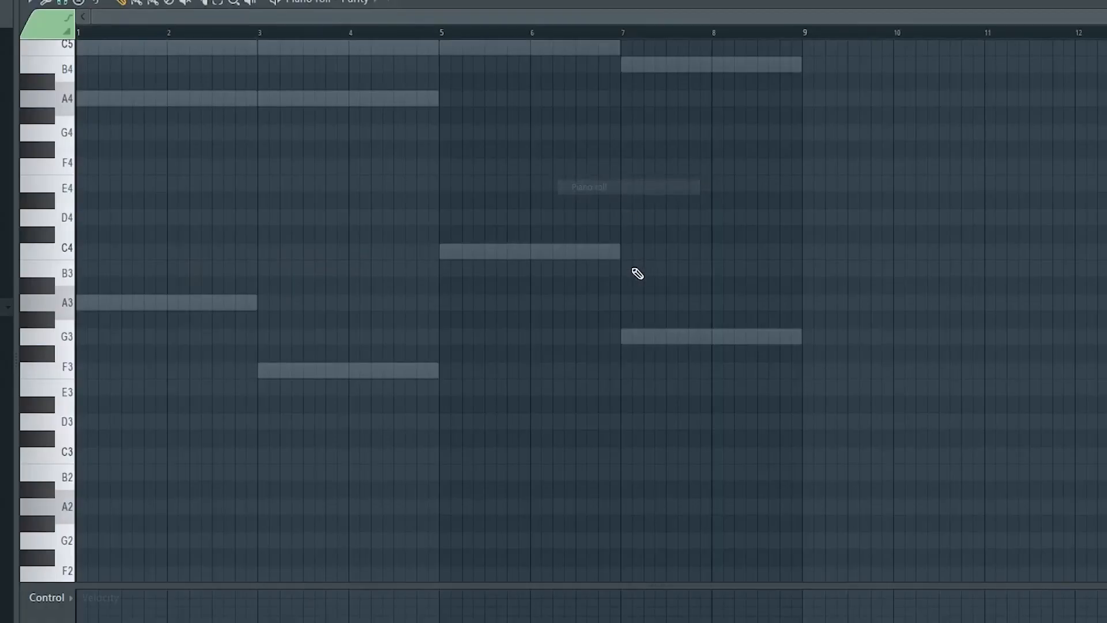
{"action": "key", "text": "ctrl+v"}
{"action": "scroll", "coordinate": [513, 452], "scroll_direction": "up", "scroll_amount": 2}
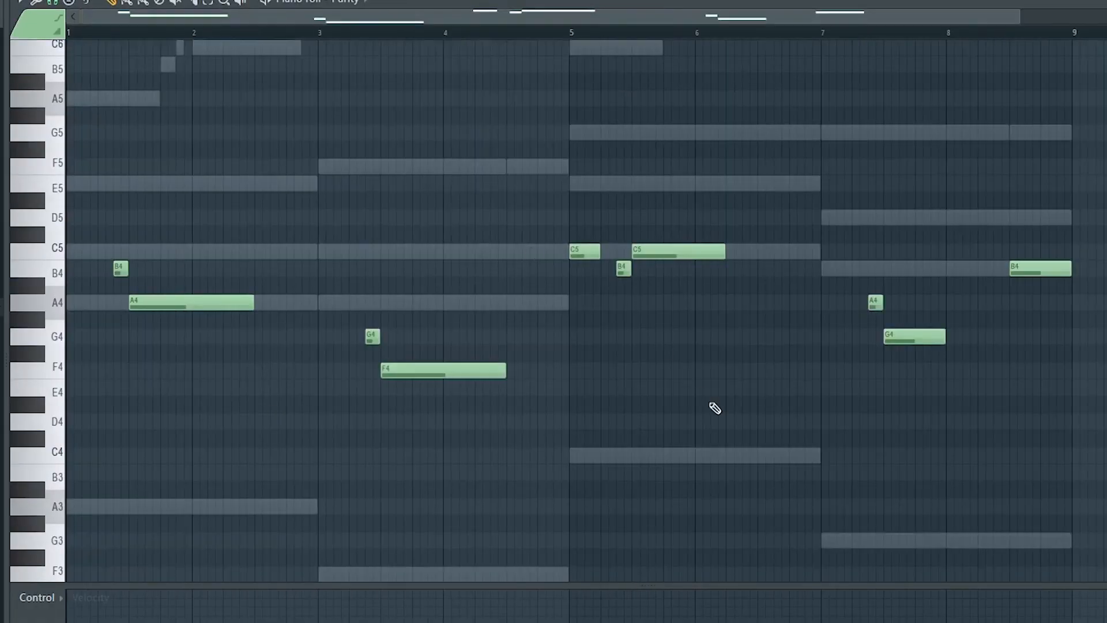
{"action": "key", "text": "space"}
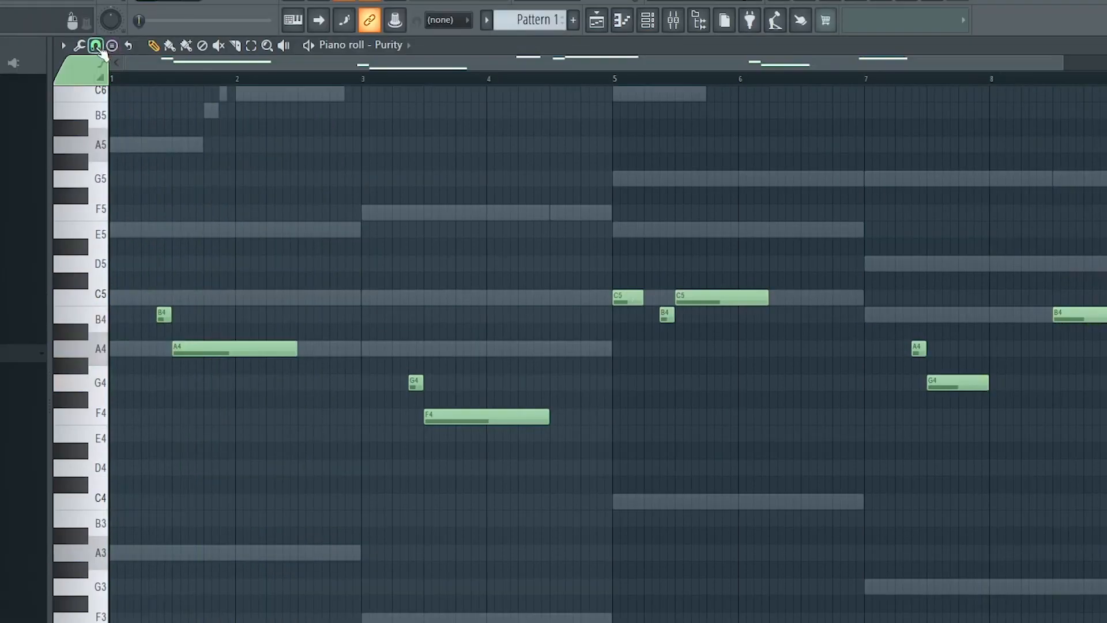
- Set the Purity piano roll snap to none and nudge the B4, A4, G4, F4 and C5 bass notes slightly off the grid
{"action": "left_click", "coordinate": [97, 47]}
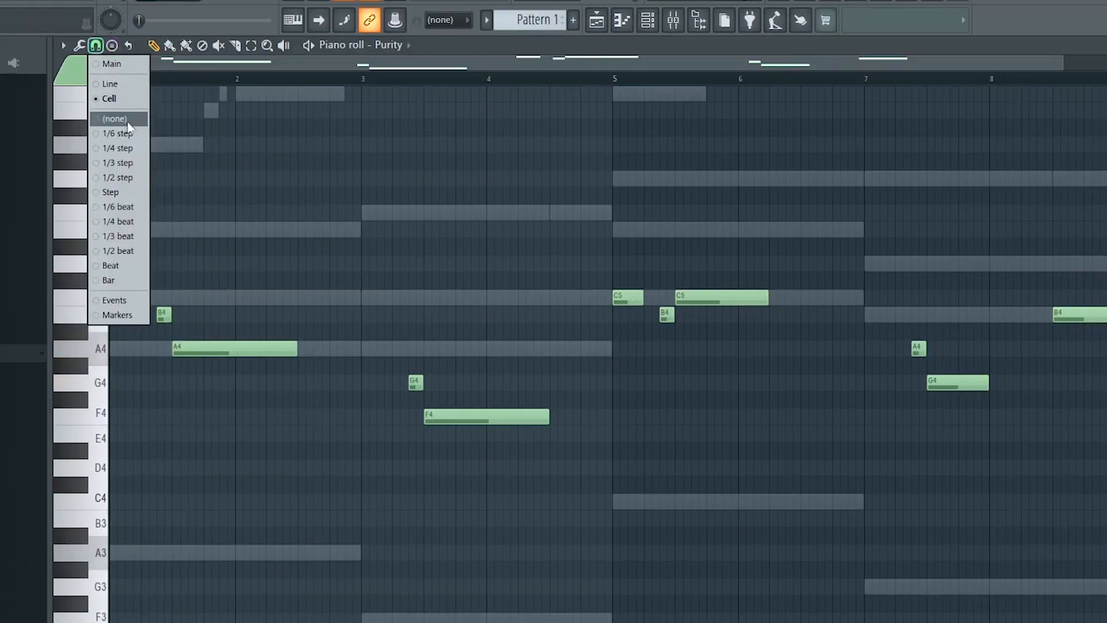
{"action": "left_click", "coordinate": [122, 119]}
{"action": "left_click_drag", "start_coordinate": [216, 322], "coordinate": [213, 324]}
{"action": "left_click_drag", "start_coordinate": [252, 361], "coordinate": [249, 362]}
{"action": "left_click_drag", "start_coordinate": [511, 394], "coordinate": [514, 393]}
{"action": "left_click_drag", "start_coordinate": [539, 429], "coordinate": [536, 429]}
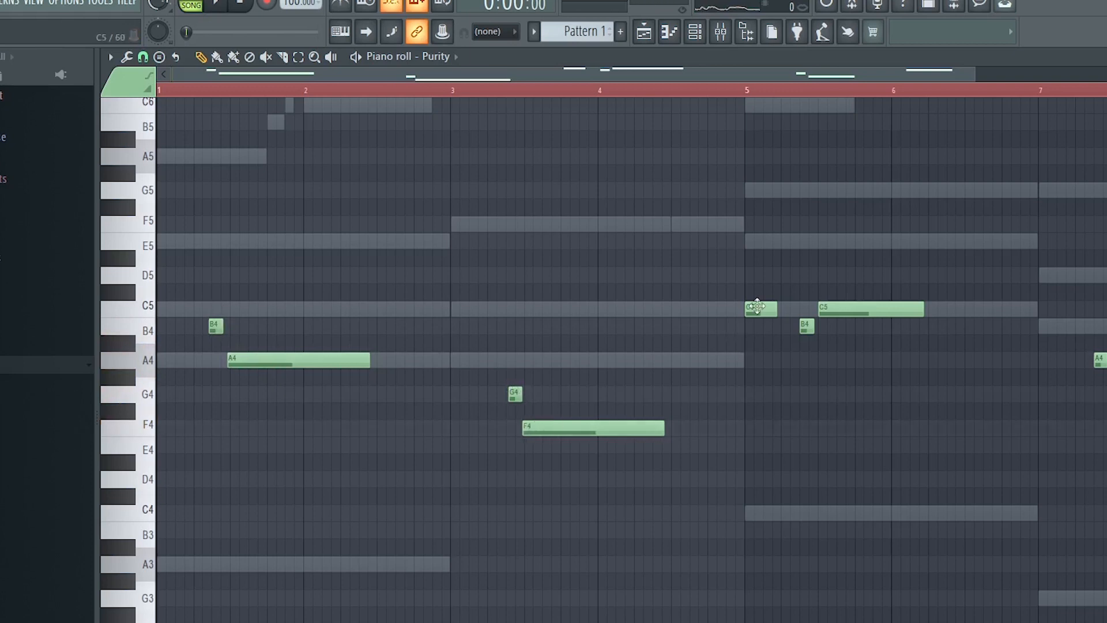
{"action": "left_click_drag", "start_coordinate": [757, 306], "coordinate": [754, 306]}
{"action": "left_click_drag", "start_coordinate": [803, 332], "coordinate": [804, 332]}
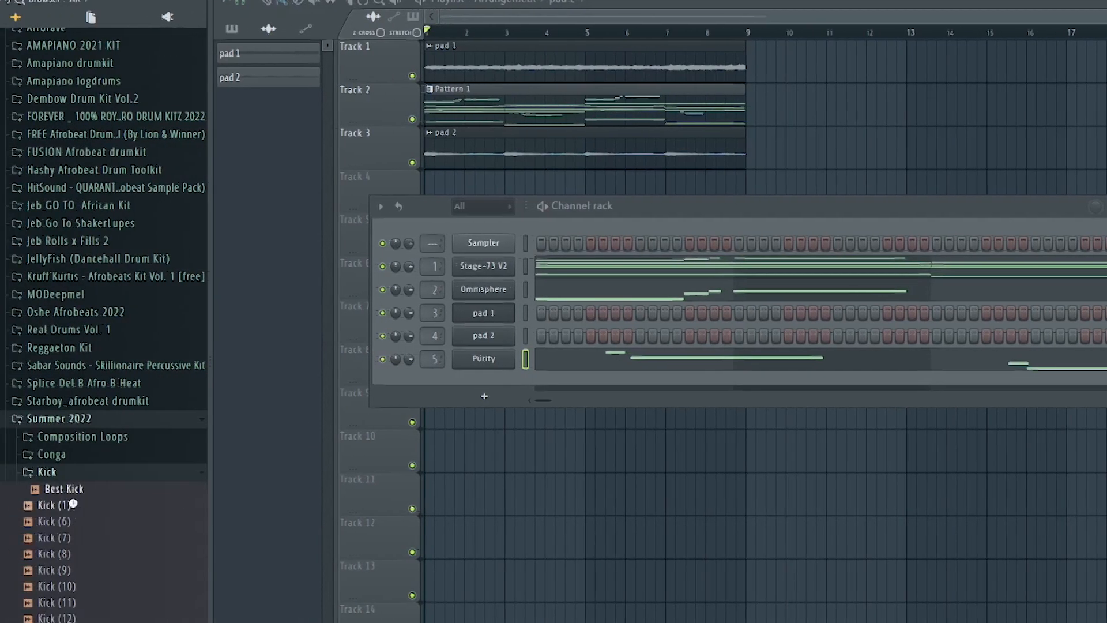
- Add the Best Kick sample from the Summer 2022 kit as a new channel and fill each 4 steps
{"action": "mouse_move", "coordinate": [77, 489]}
{"action": "left_mouse_down"}
{"action": "mouse_move", "coordinate": [539, 469]}
{"action": "mouse_move", "coordinate": [494, 381]}
{"action": "mouse_move", "coordinate": [507, 394]}
{"action": "left_mouse_up"}
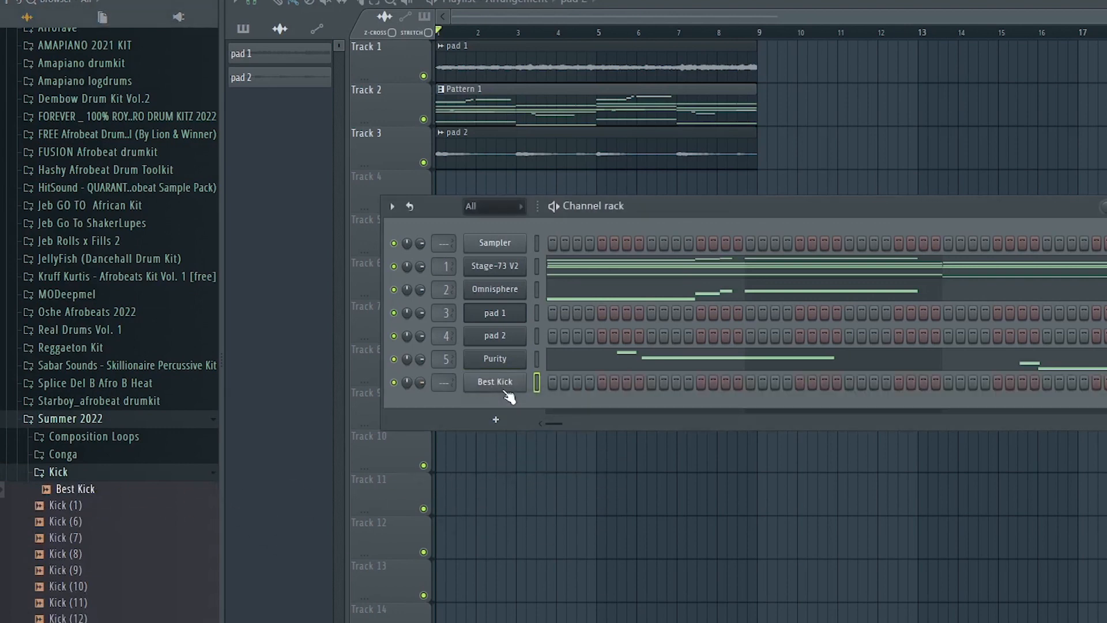
{"action": "right_click", "coordinate": [506, 392]}
{"action": "left_click", "coordinate": [726, 447]}
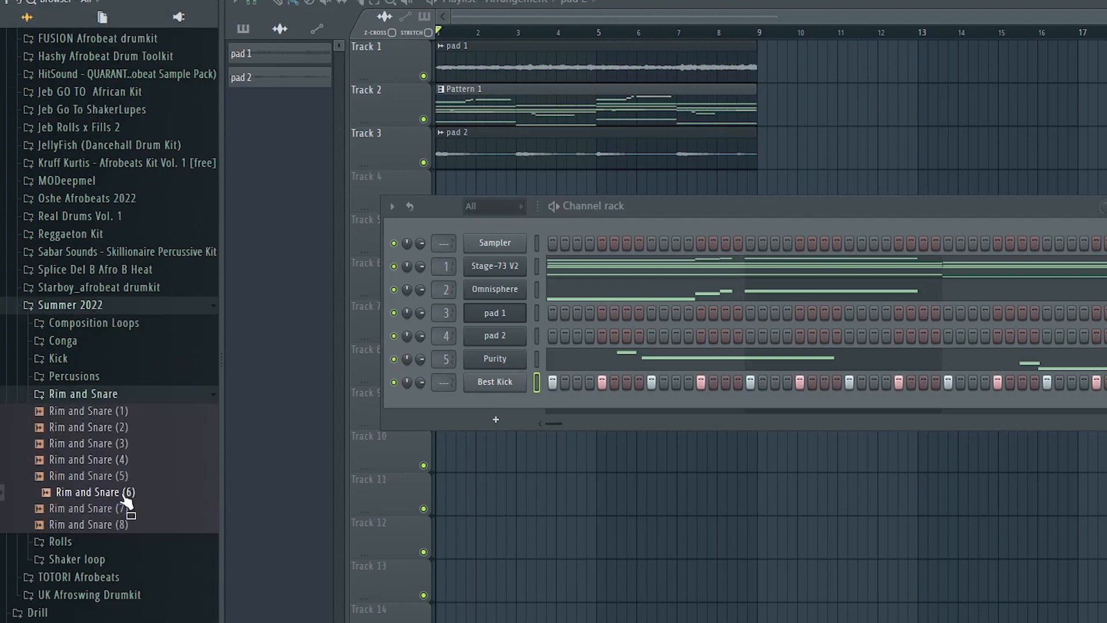
- Add Rim and Snare (6) with hits on steps 4 and 7, and repeat it and the Rim and Snare (2) rhythm through their piano rolls
{"action": "left_click_drag", "start_coordinate": [123, 497], "coordinate": [592, 410]}
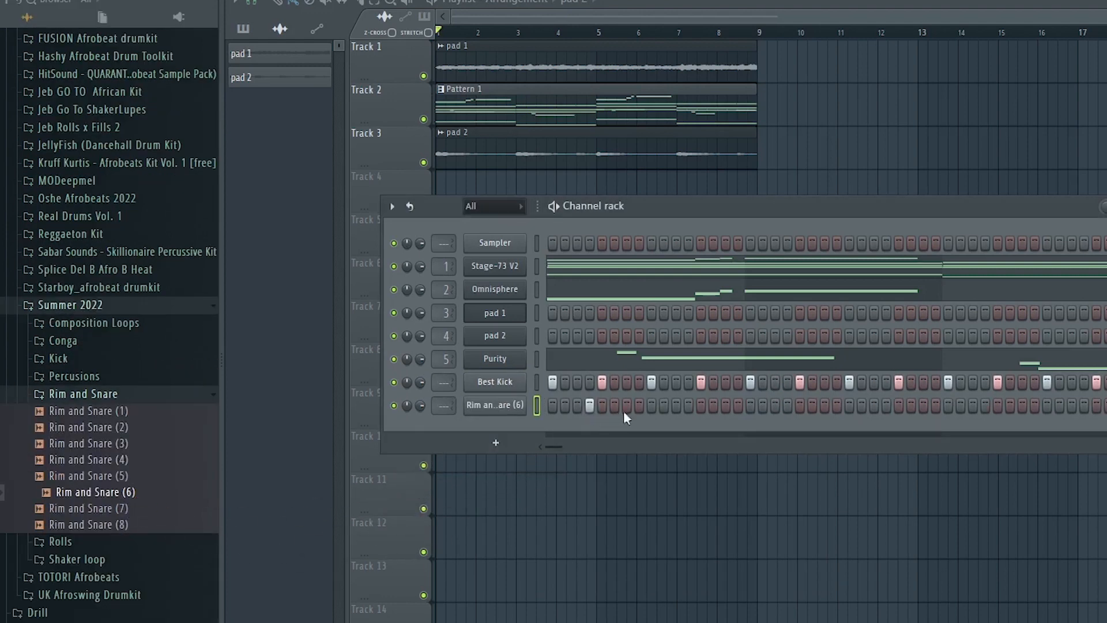
{"action": "right_click", "coordinate": [493, 408]}
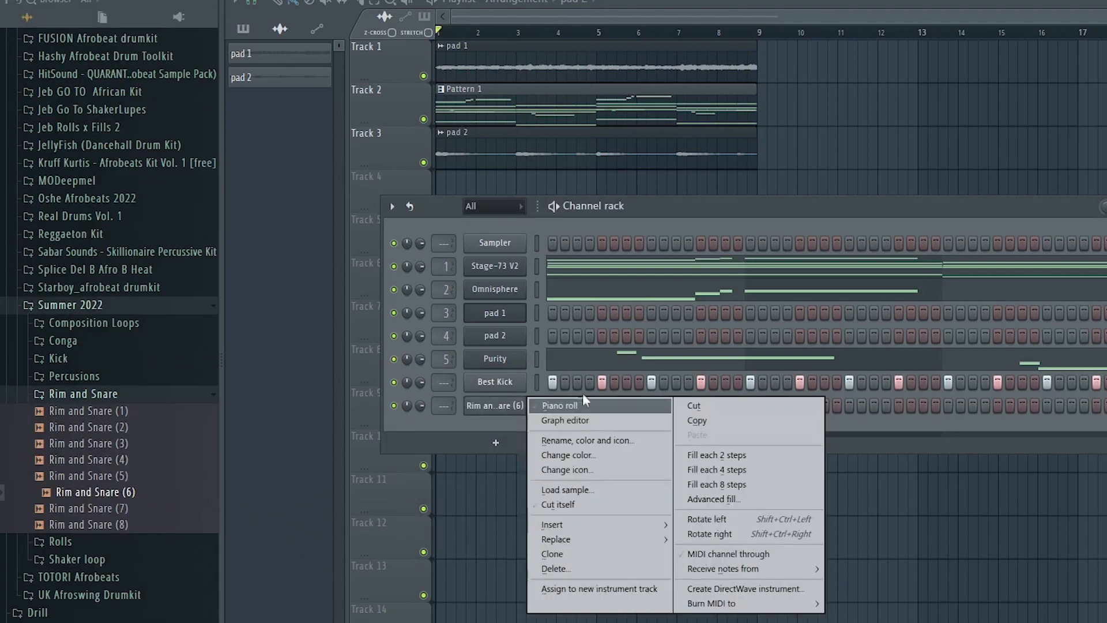
{"action": "left_click", "coordinate": [568, 400]}
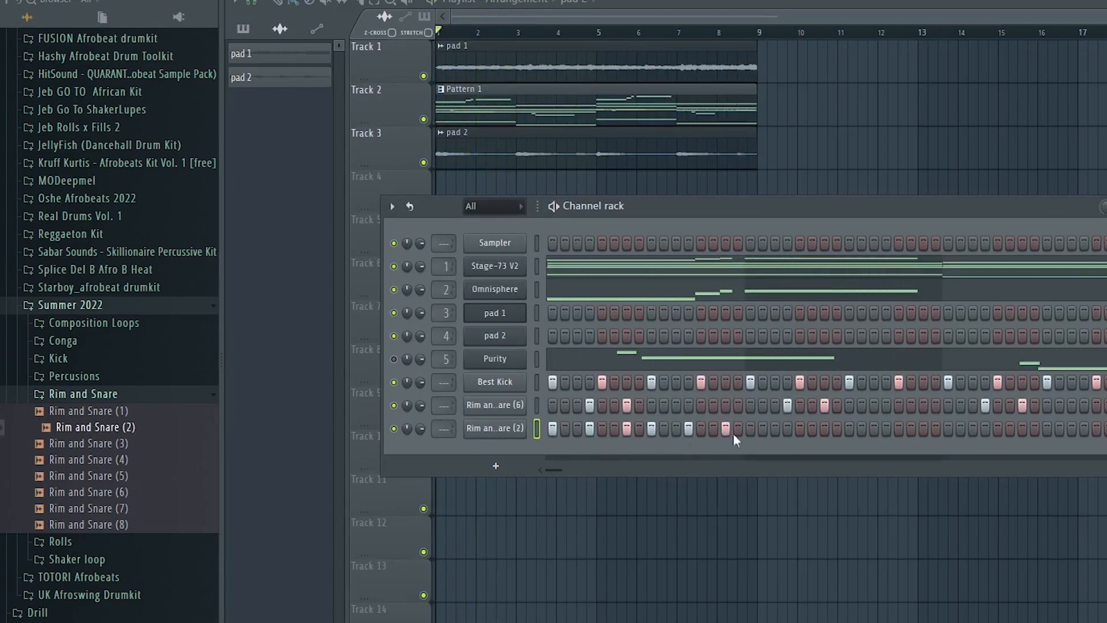
{"action": "right_click", "coordinate": [506, 437]}
{"action": "left_click", "coordinate": [554, 430]}
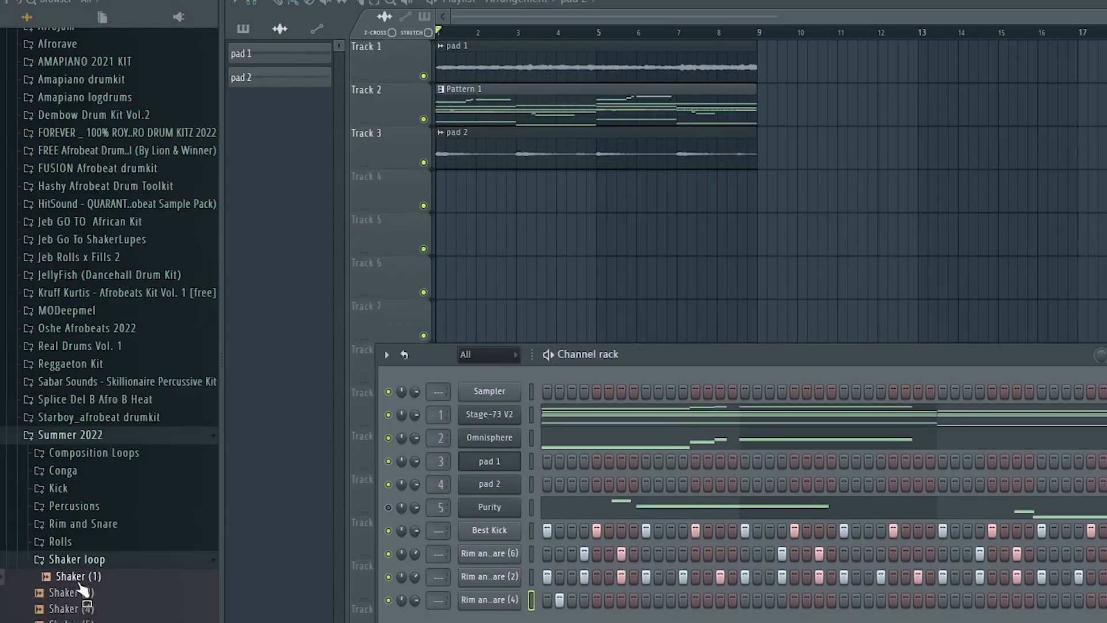
- Place the Shaker (1) loop twice in a row on playlist Track 4 from bar 1 and raise the Channel rack swing
{"action": "left_click_drag", "start_coordinate": [82, 589], "coordinate": [461, 190]}
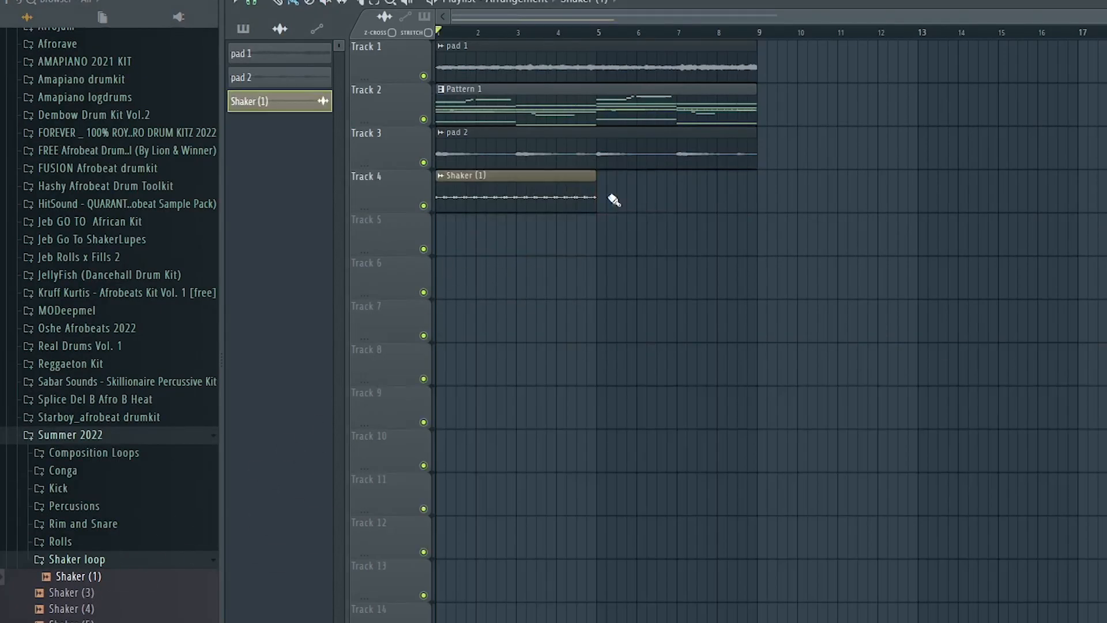
{"action": "left_click", "coordinate": [613, 197]}
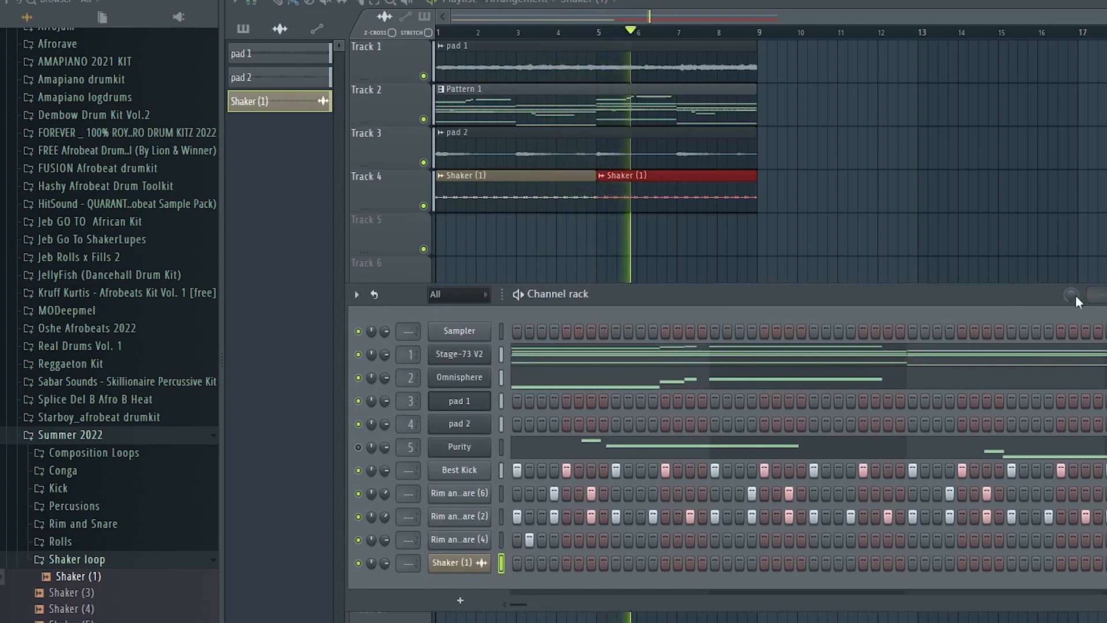
{"action": "left_click_drag", "start_coordinate": [1073, 297], "coordinate": [1072, 280]}
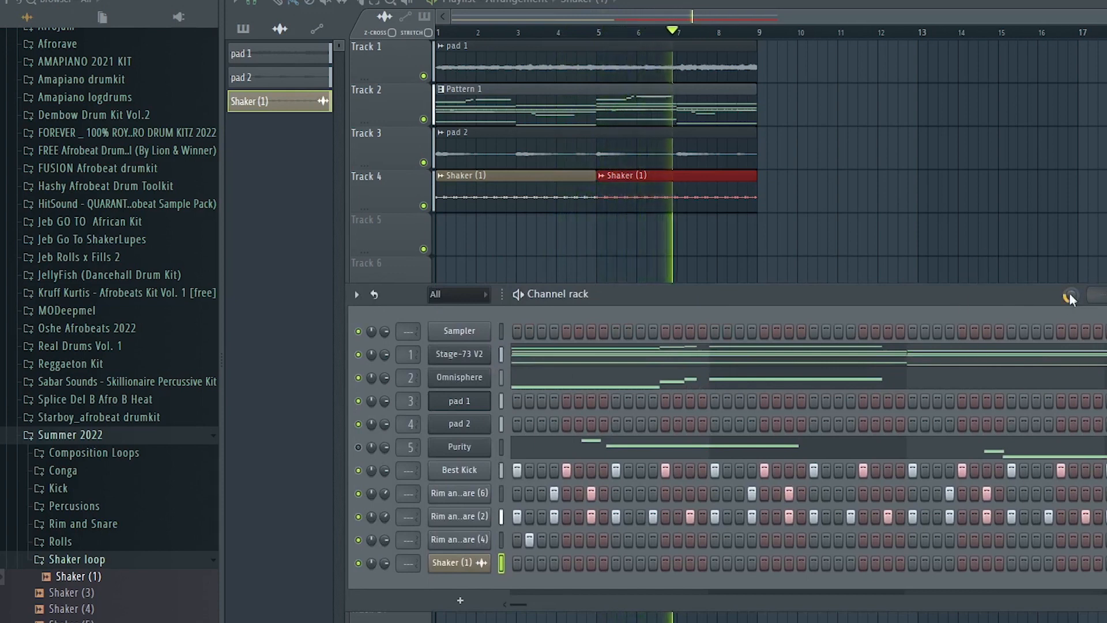
{"action": "left_click_drag", "start_coordinate": [859, 305], "coordinate": [862, 257]}
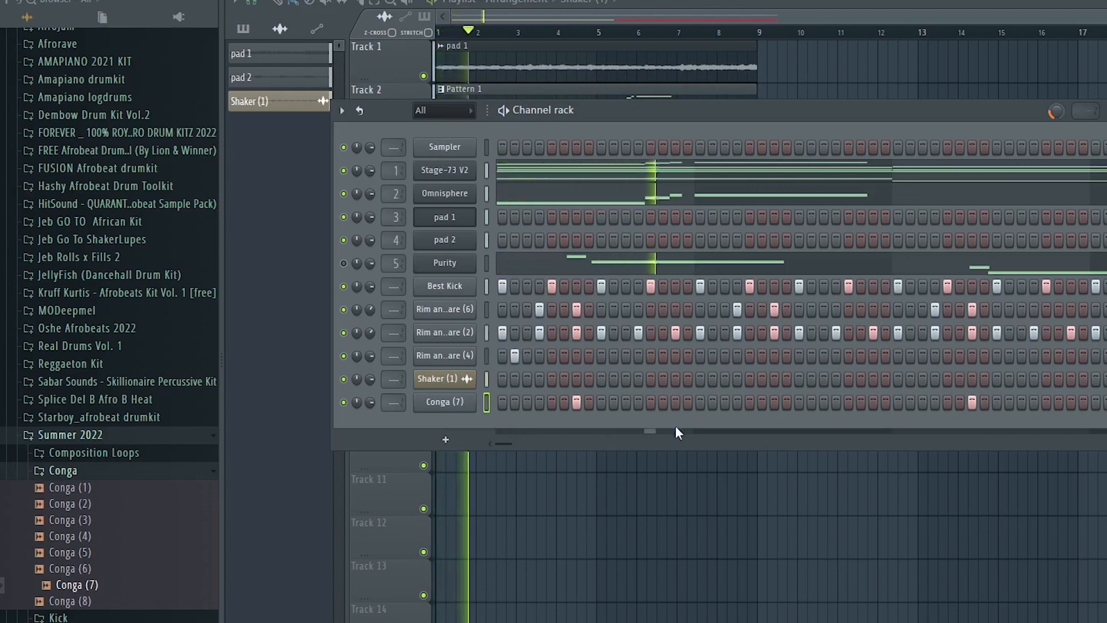
- Add an extra C5 hit just before bar 5 in the Best Kick piano roll and play the result
{"action": "key", "text": "space"}
{"action": "right_click", "coordinate": [469, 288]}
{"action": "left_click", "coordinate": [496, 286]}
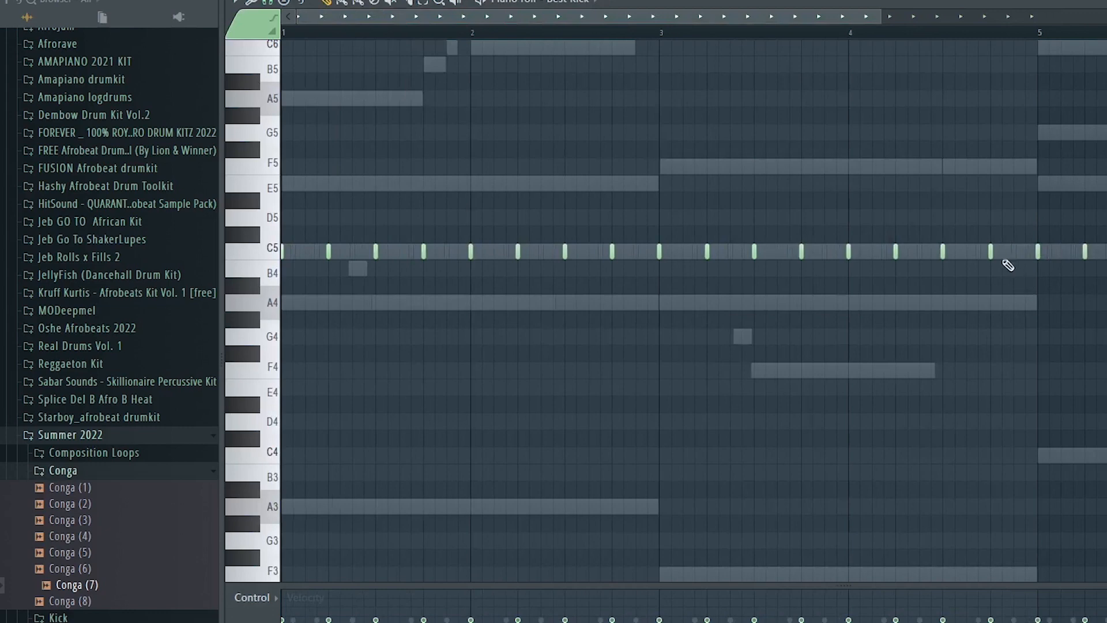
{"action": "left_click", "coordinate": [1014, 252]}
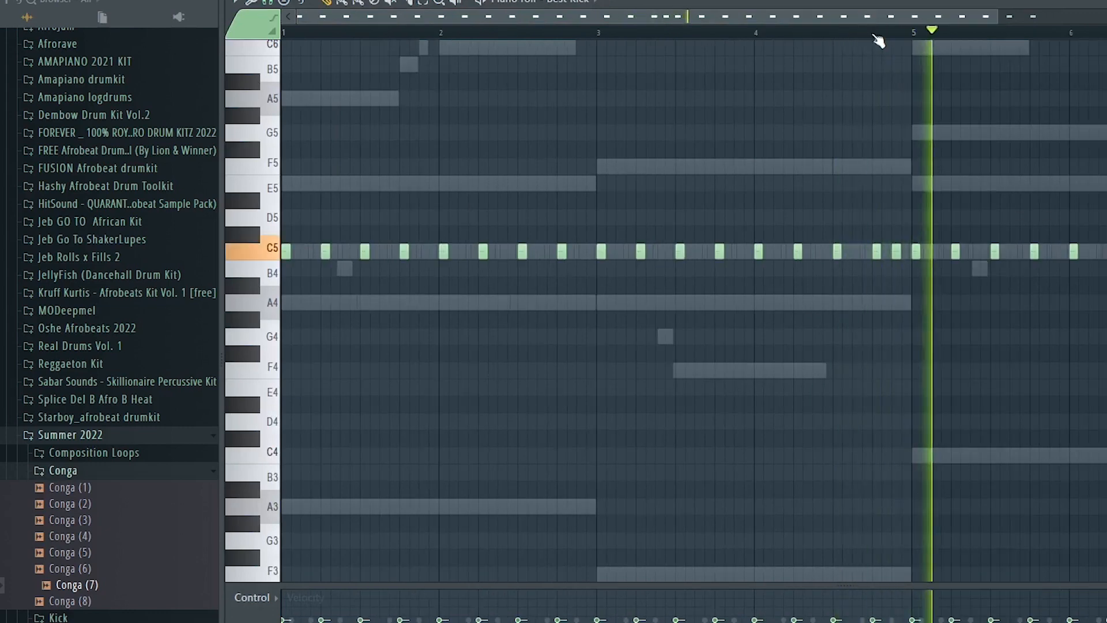
{"action": "scroll", "coordinate": [877, 33], "scroll_direction": "down", "scroll_amount": 3}
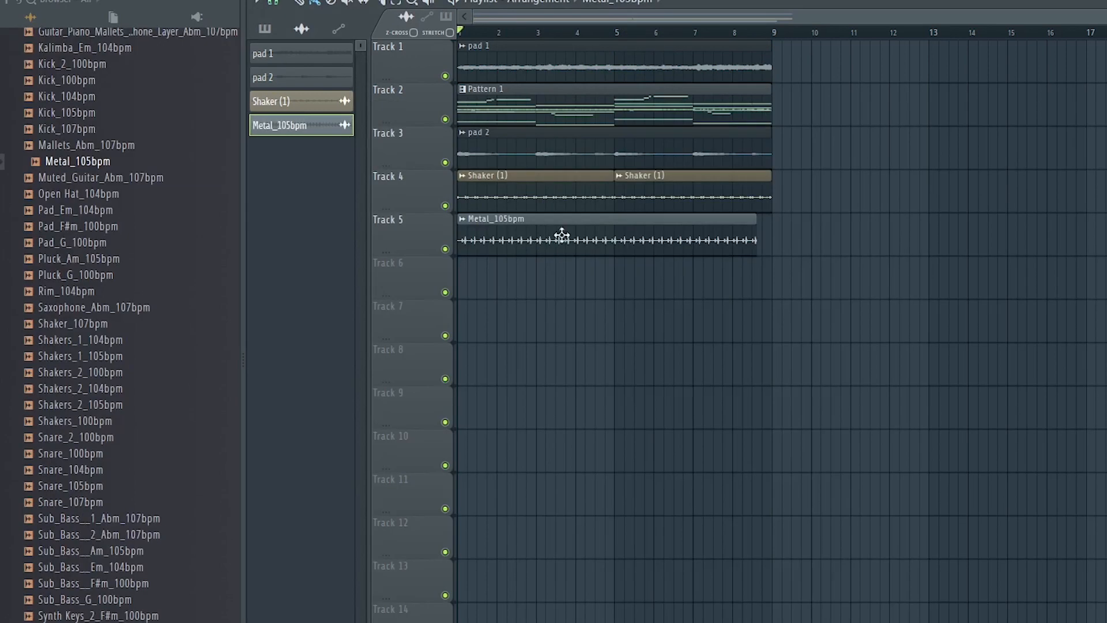
- Change the time-stretching mode of the Metal_105bpm clip on Track 5 so it fits the project tempo, and play the loop
{"action": "double_click", "coordinate": [561, 236]}
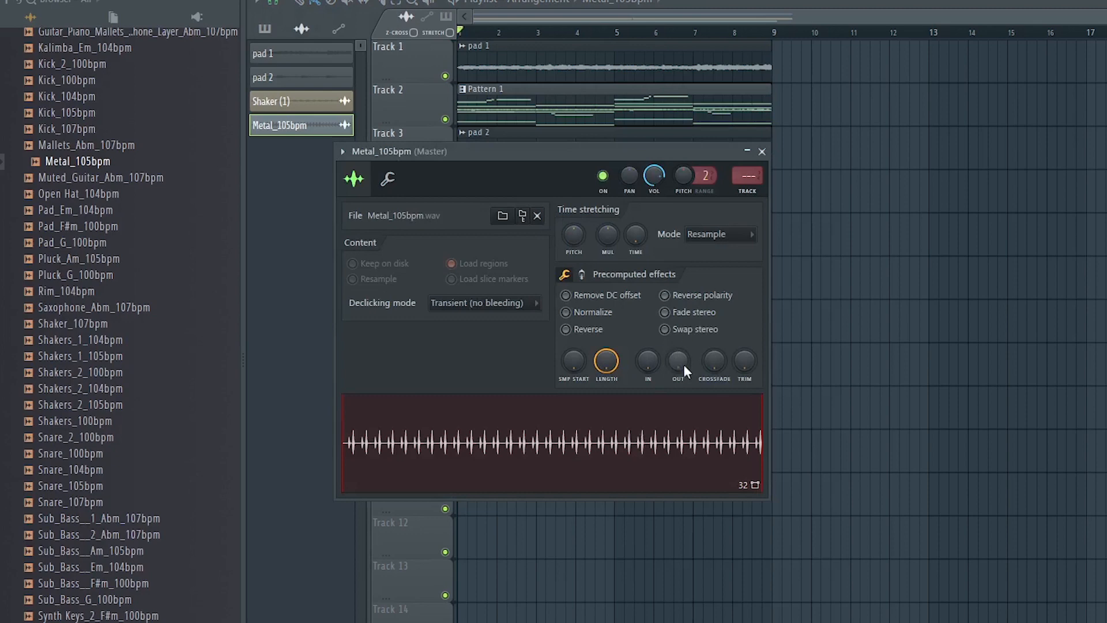
{"action": "left_click", "coordinate": [696, 238]}
{"action": "left_click", "coordinate": [716, 280]}
{"action": "key", "text": "space"}
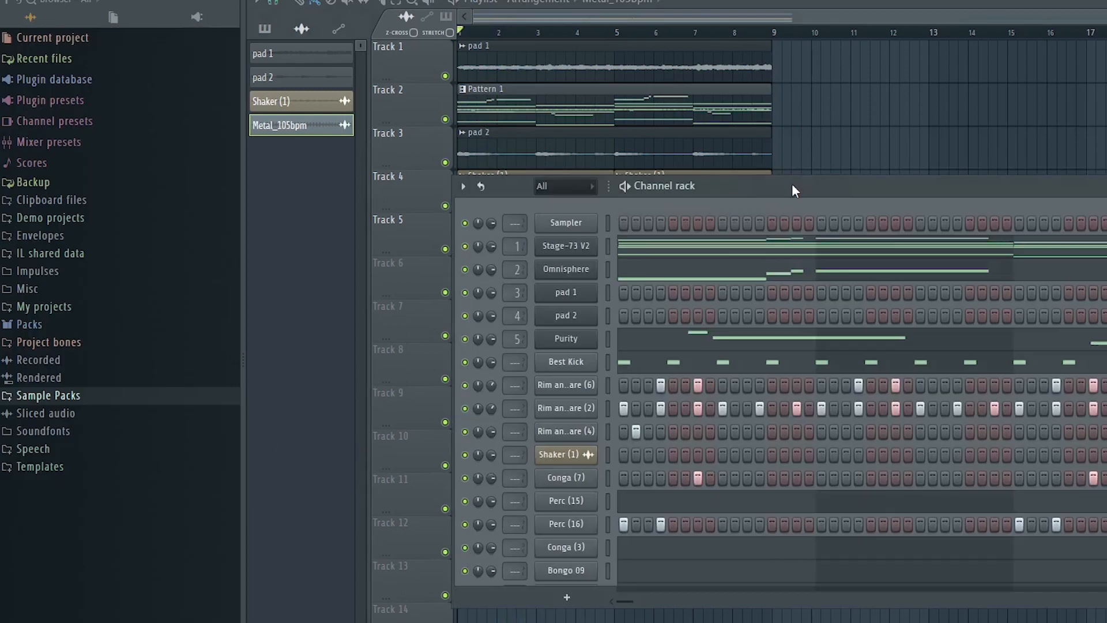
- Route the selected channels from Best Kick down to Metal_105bpm to consecutive mixer tracks starting from Insert 16
{"action": "left_click_drag", "start_coordinate": [793, 190], "coordinate": [770, 116]}
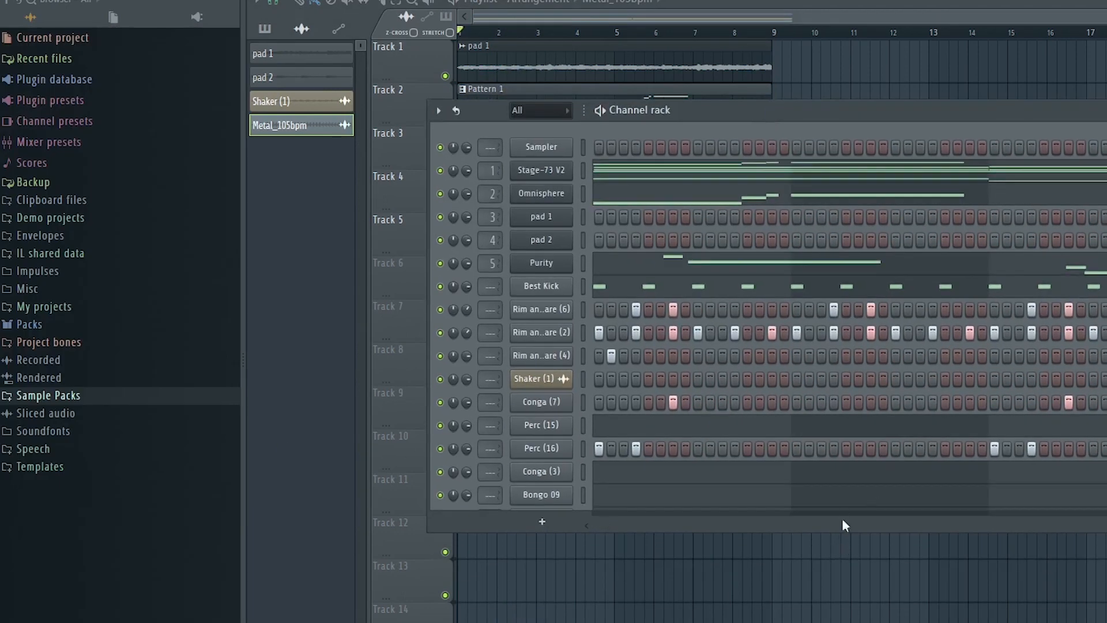
{"action": "left_click_drag", "start_coordinate": [843, 533], "coordinate": [843, 613]}
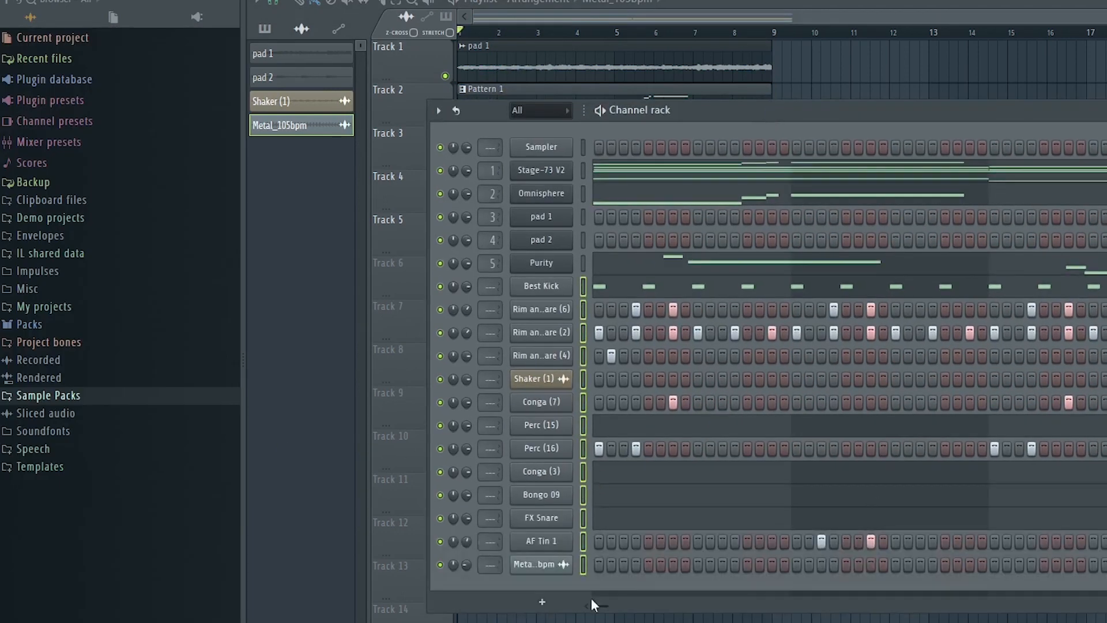
{"action": "key", "text": "F9"}
{"action": "left_click", "coordinate": [578, 325]}
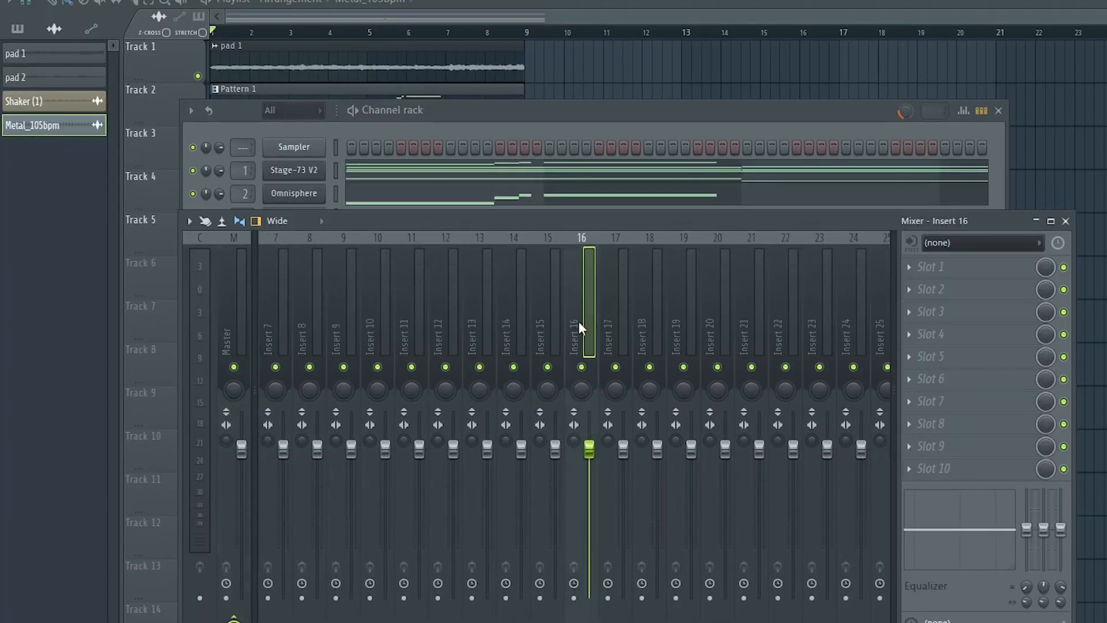
{"action": "right_click", "coordinate": [578, 321]}
{"action": "mouse_move", "coordinate": [657, 394]}
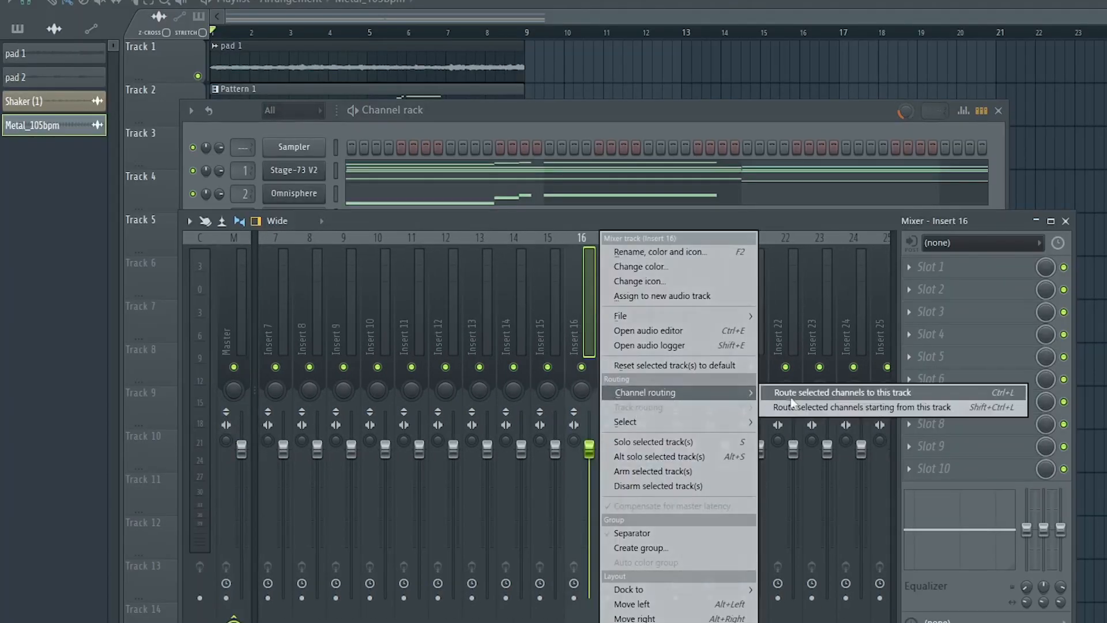
{"action": "left_click", "coordinate": [805, 407]}
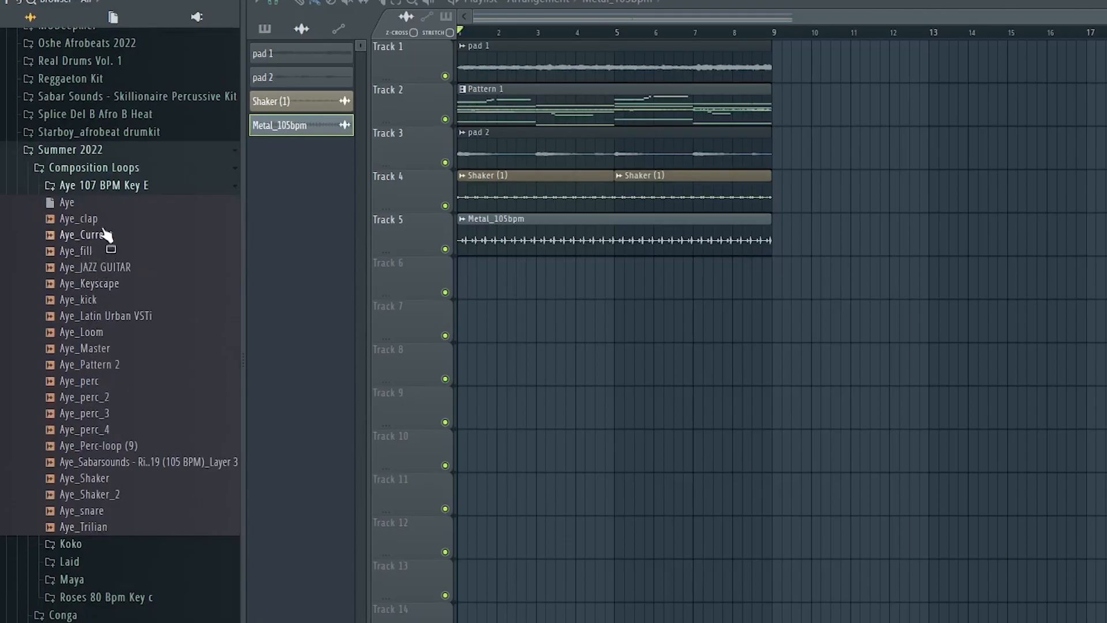
- Place the Aye_clap loop on playlist Track 6 and Aye_fill on Track 7 from bar 1, and audition the fill
{"action": "left_click_drag", "start_coordinate": [95, 220], "coordinate": [538, 284]}
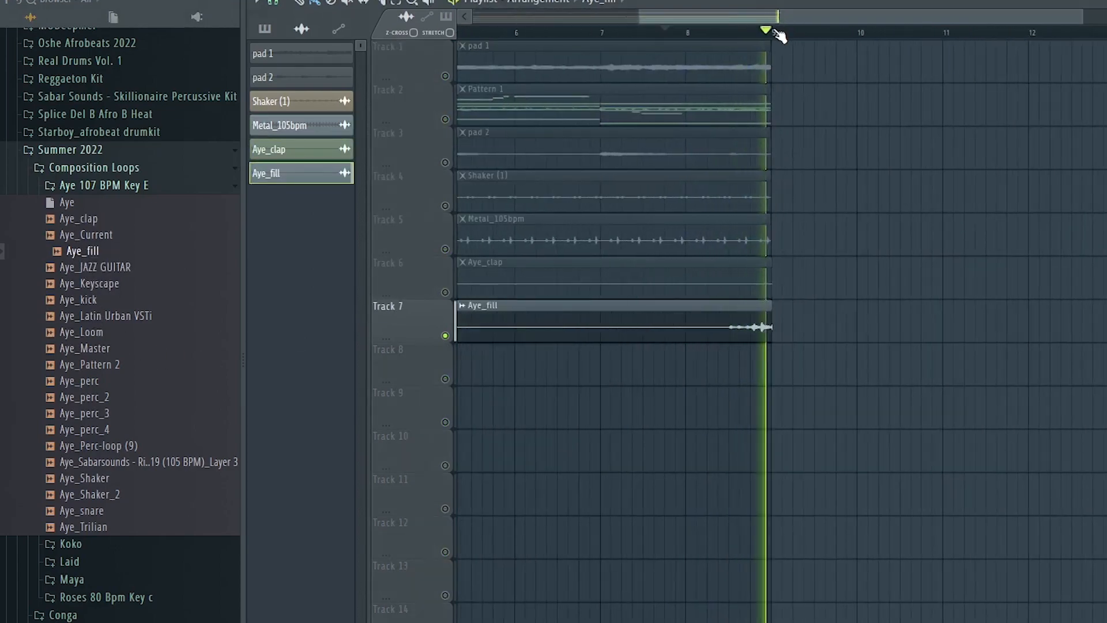
{"action": "key", "text": "space"}
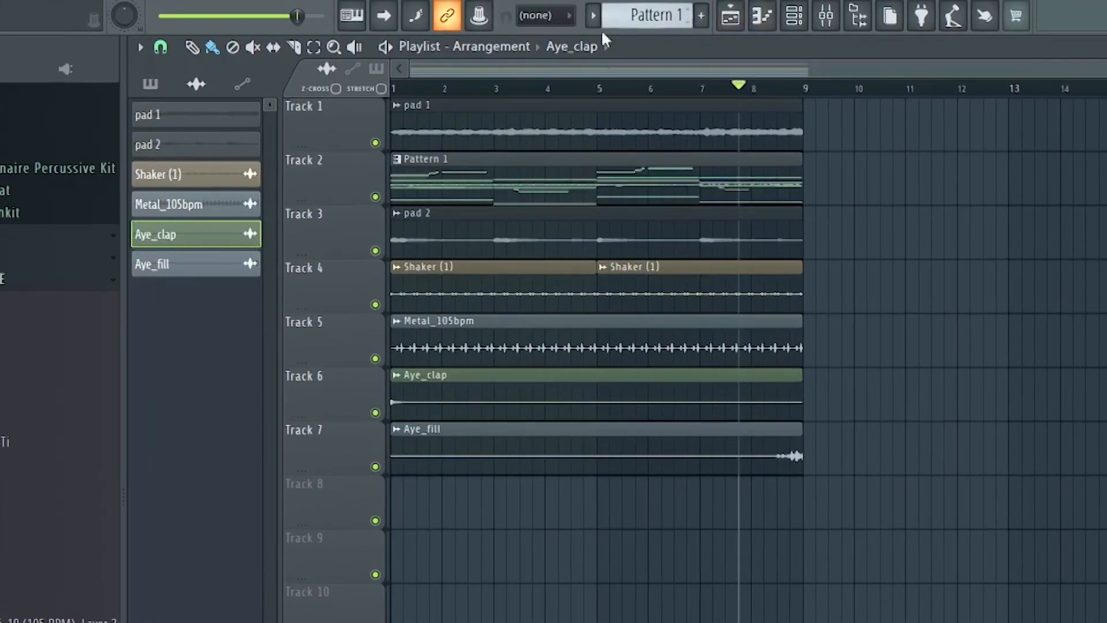
- Split Pattern 1 by channel and place all the resulting patterns on their own playlist tracks from bar 1
{"action": "left_click", "coordinate": [593, 14]}
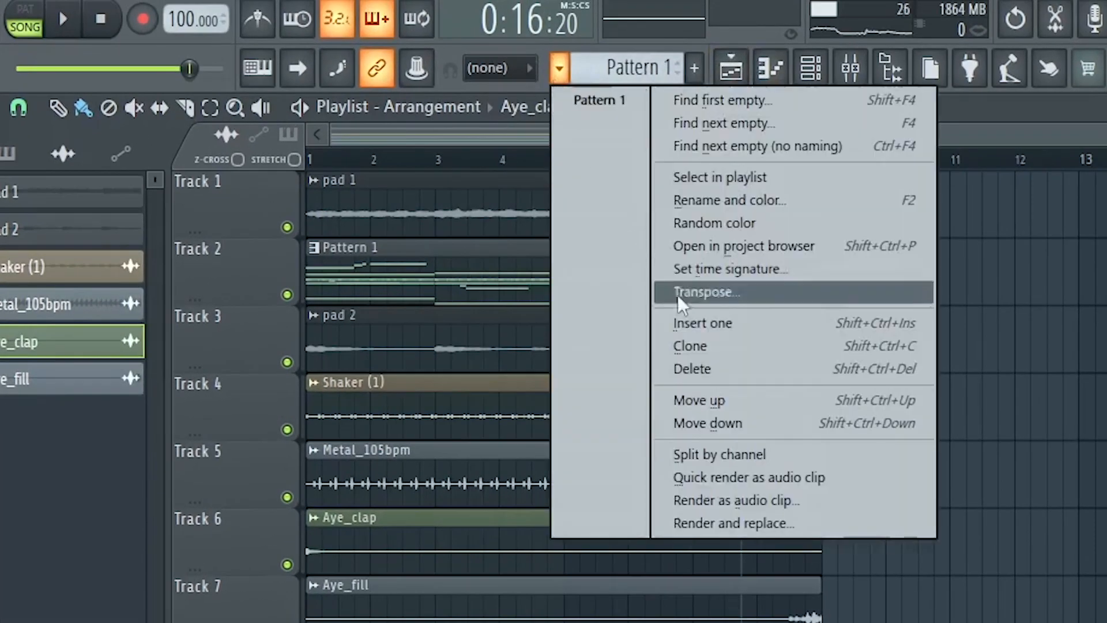
{"action": "left_click", "coordinate": [753, 452]}
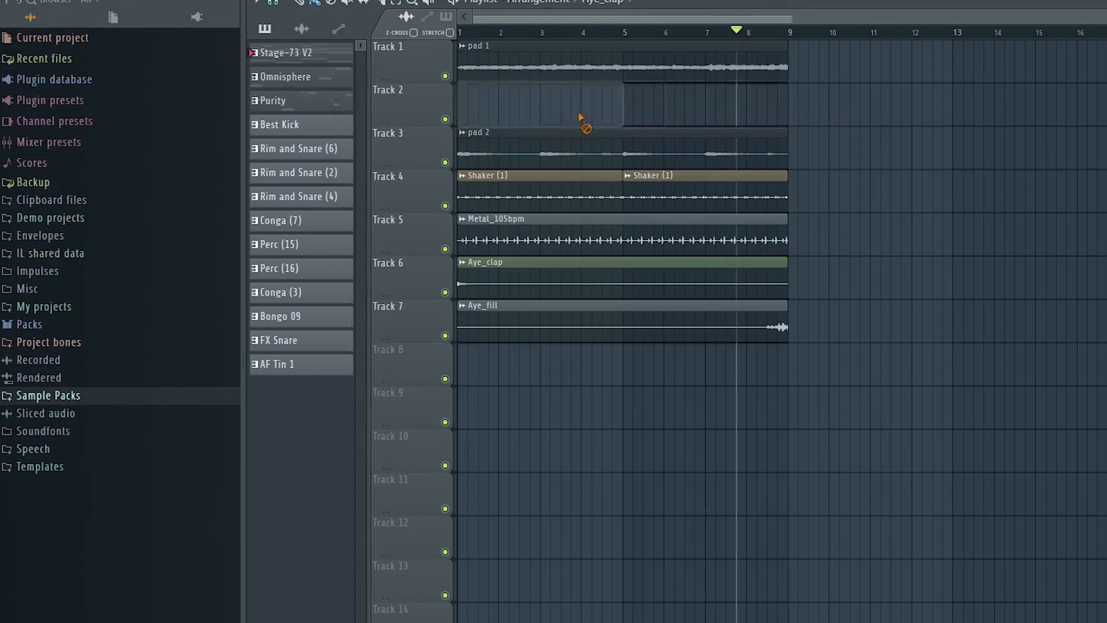
{"action": "left_click", "coordinate": [328, 56]}
{"action": "left_click", "coordinate": [319, 369], "text": "shift"}
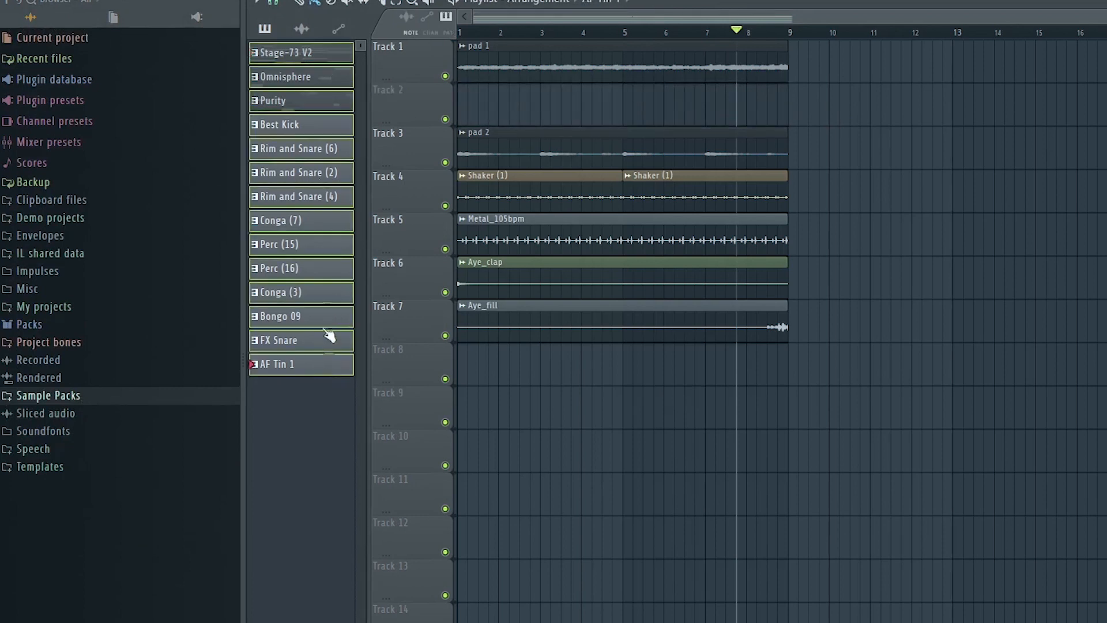
{"action": "left_click_drag", "start_coordinate": [309, 53], "coordinate": [517, 378]}
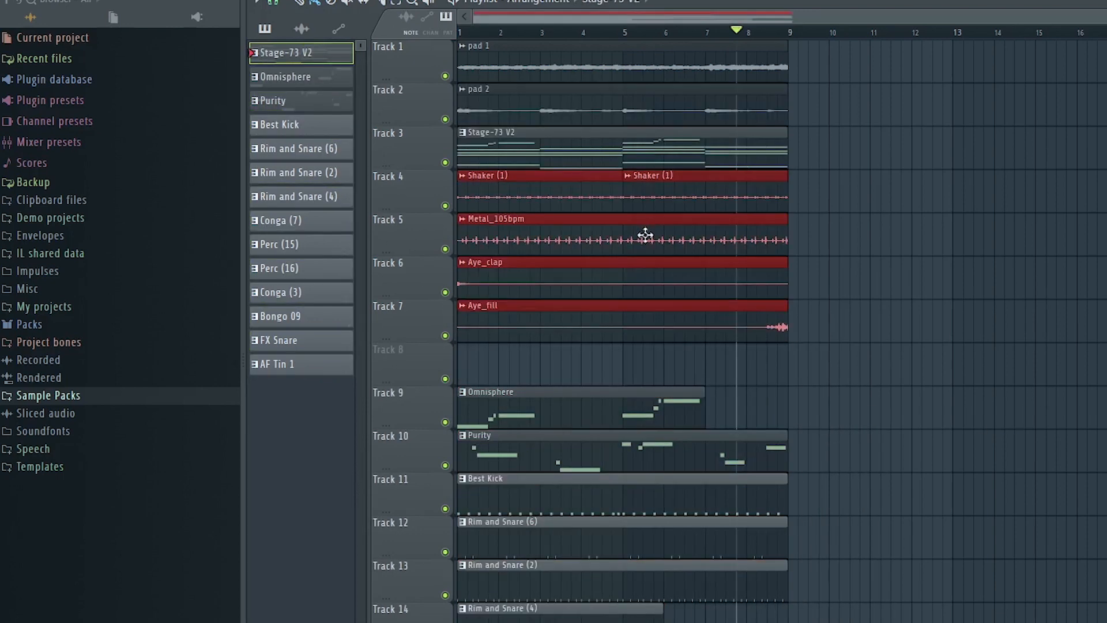
- Regroup the playlist clips with the pads and melodies on Tracks 1–5, audio loops on Tracks 6–9 and drum patterns on Tracks 10–20
{"action": "left_click_drag", "start_coordinate": [645, 233], "coordinate": [603, 304]}
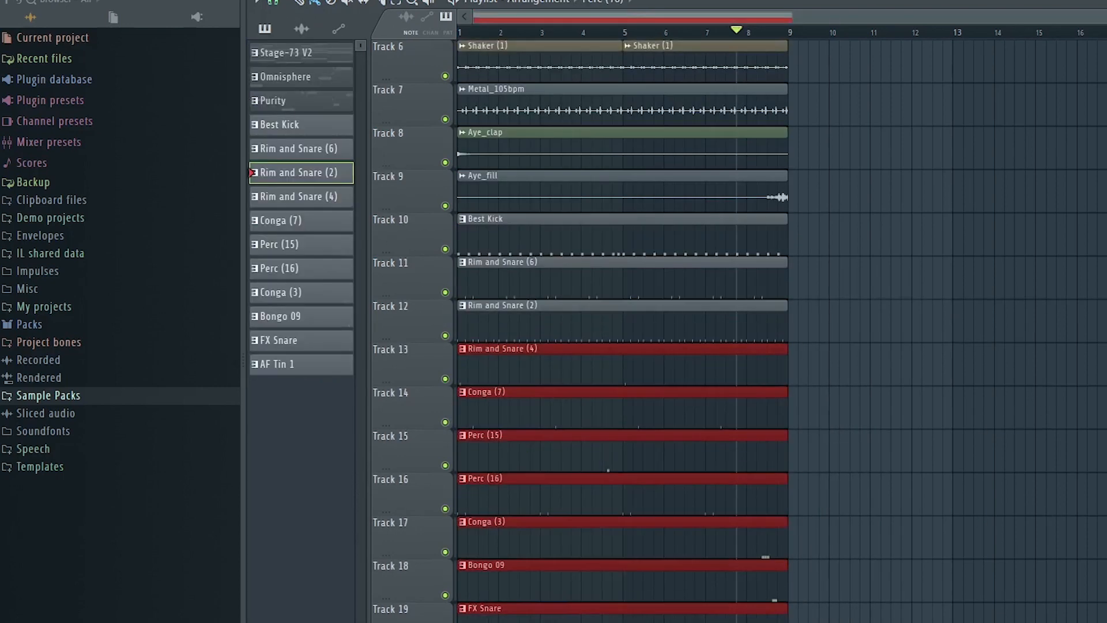
{"action": "scroll", "coordinate": [782, 331], "scroll_direction": "down", "scroll_amount": 2}
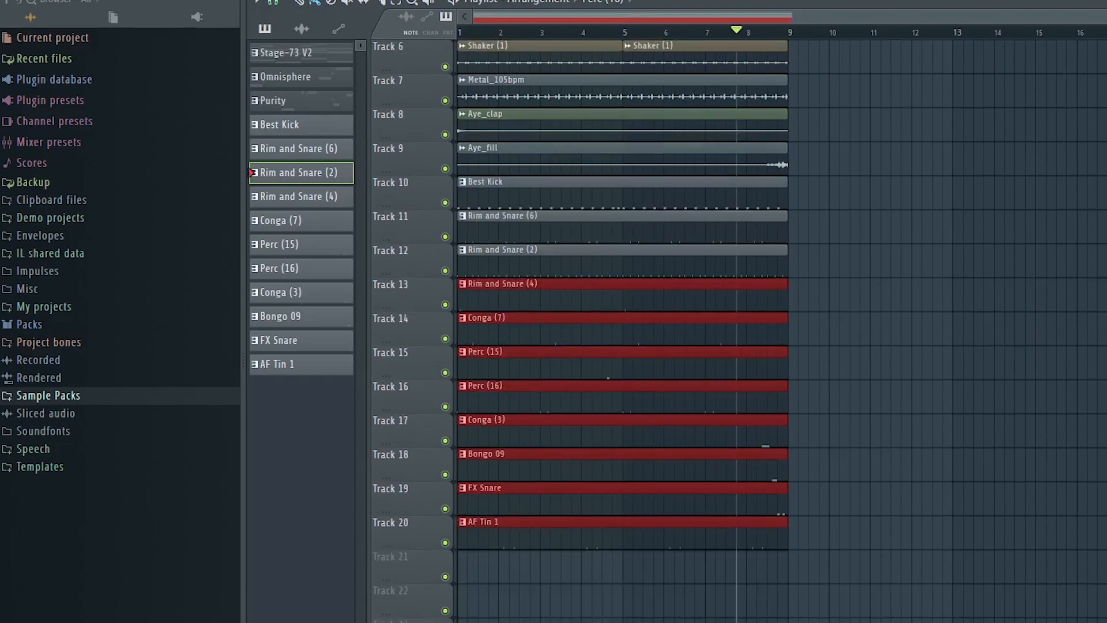
{"action": "scroll", "coordinate": [1020, 437], "scroll_direction": "down", "scroll_amount": 2}
- Select all playlist clips and duplicate the eight-bar block repeatedly in a row up to bar 73
{"action": "key", "text": "ctrl+a"}
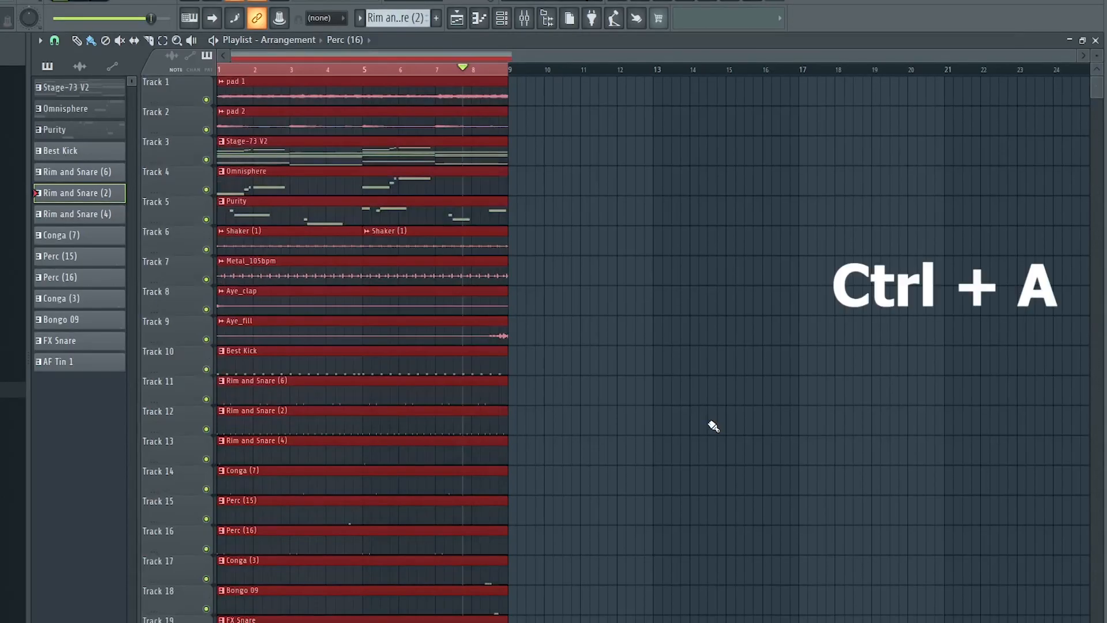
{"action": "key", "text": "ctrl+b"}
{"action": "key", "text": "ctrl+b"}
{"action": "key", "text": "ctrl+b"}
{"action": "key", "text": "ctrl+b"}
{"action": "key", "text": "ctrl+b"}
{"action": "key", "text": "ctrl+b"}
{"action": "key", "text": "ctrl+b"}
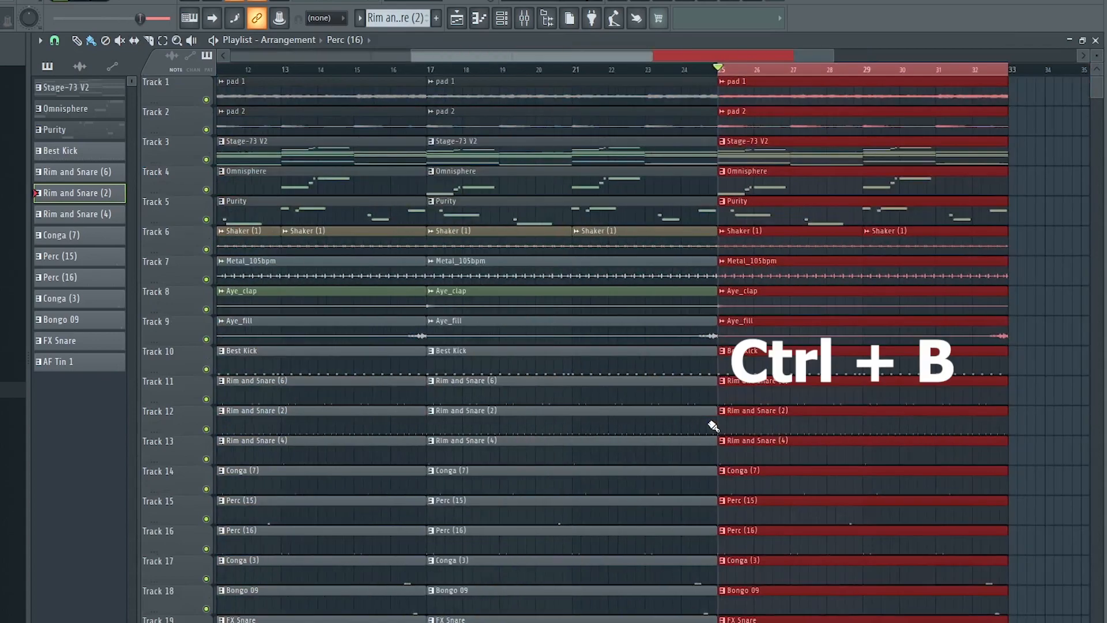
{"action": "key", "text": "ctrl+b"}
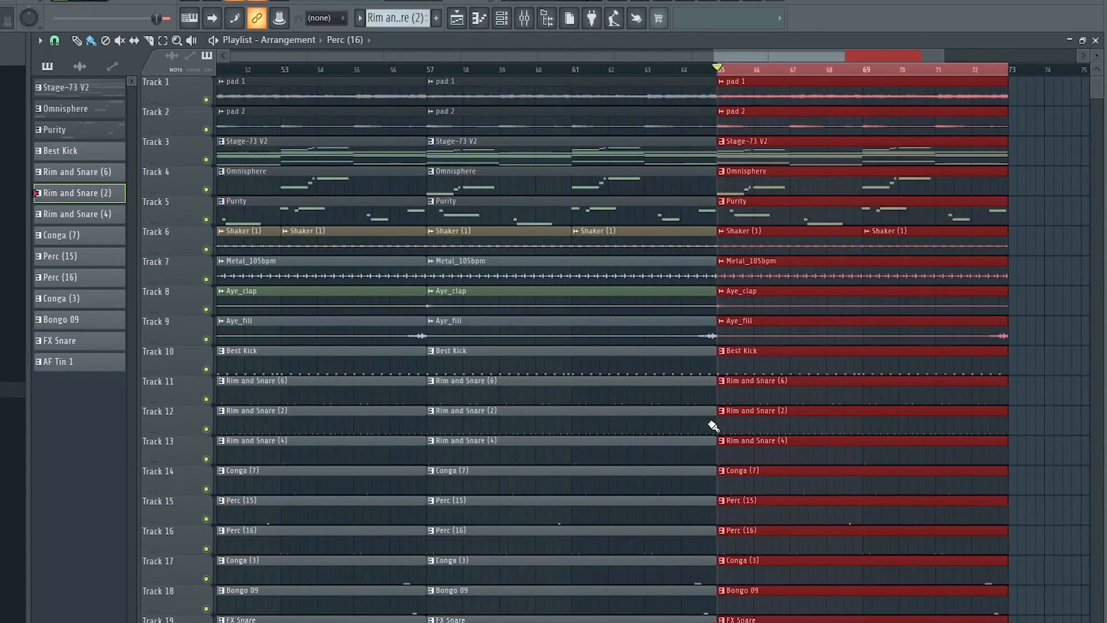
- Add an INTRO marker at bar 1 and strip the Purity, shaker, metal, clap and drum clips from the intro's eight bars
{"action": "left_click_drag", "start_coordinate": [769, 55], "coordinate": [285, 55]}
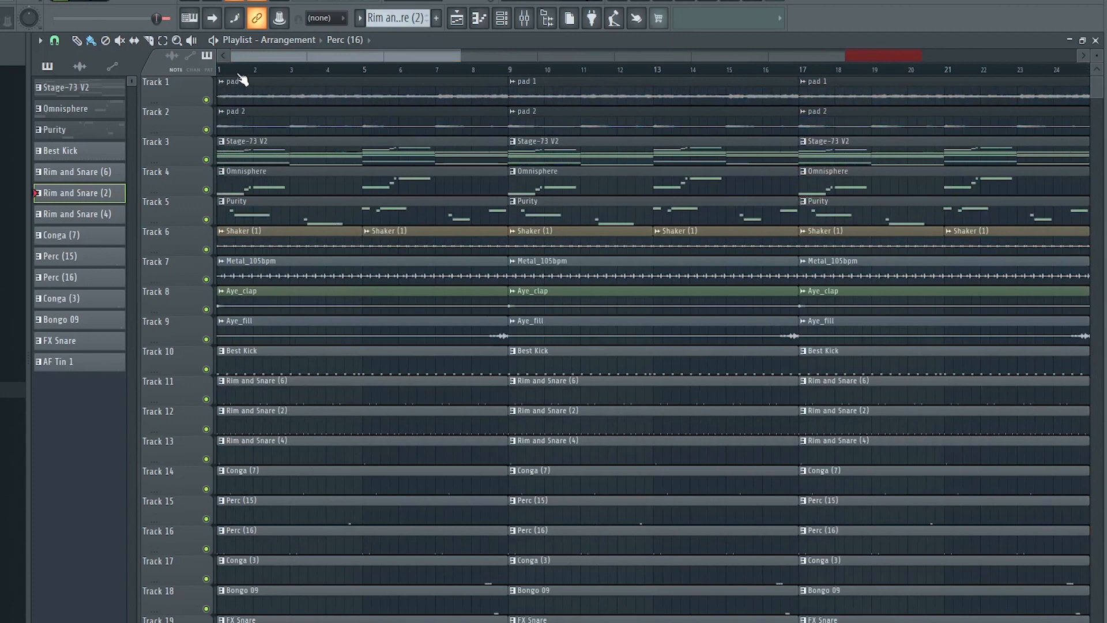
{"action": "left_click_drag", "start_coordinate": [238, 72], "coordinate": [219, 72]}
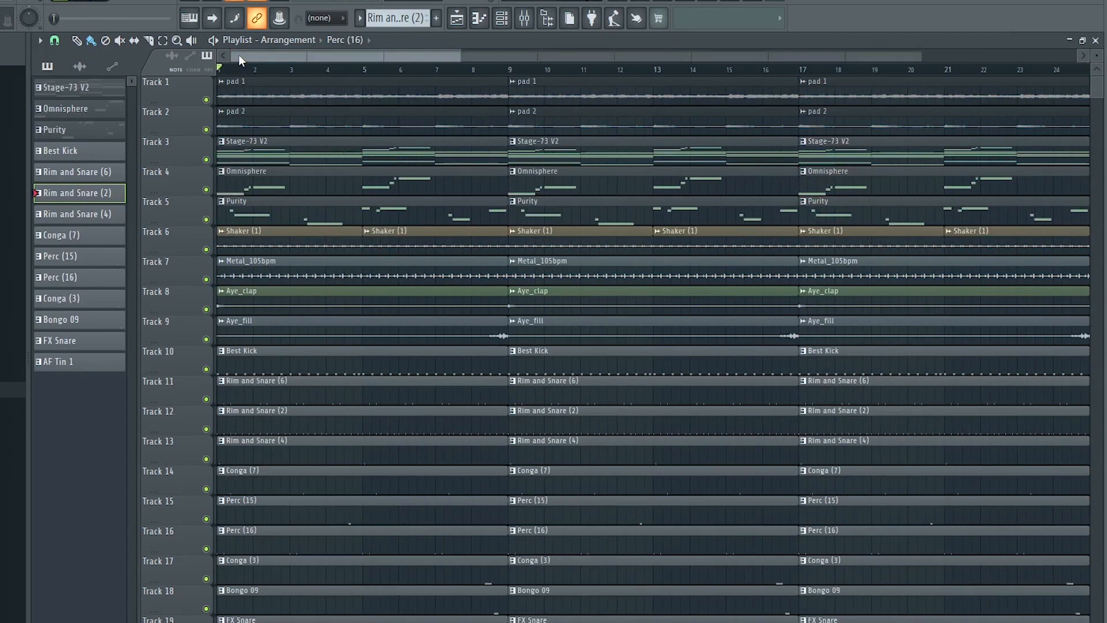
{"action": "key", "text": "alt+t"}
{"action": "type", "text": "INTRO"}
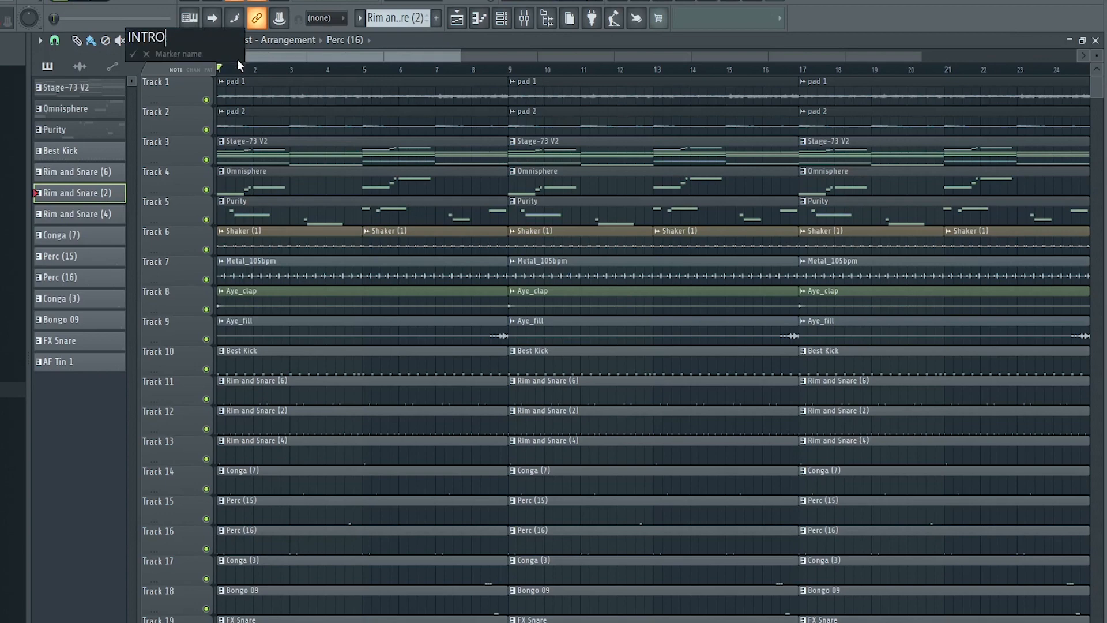
{"action": "left_click", "coordinate": [134, 54]}
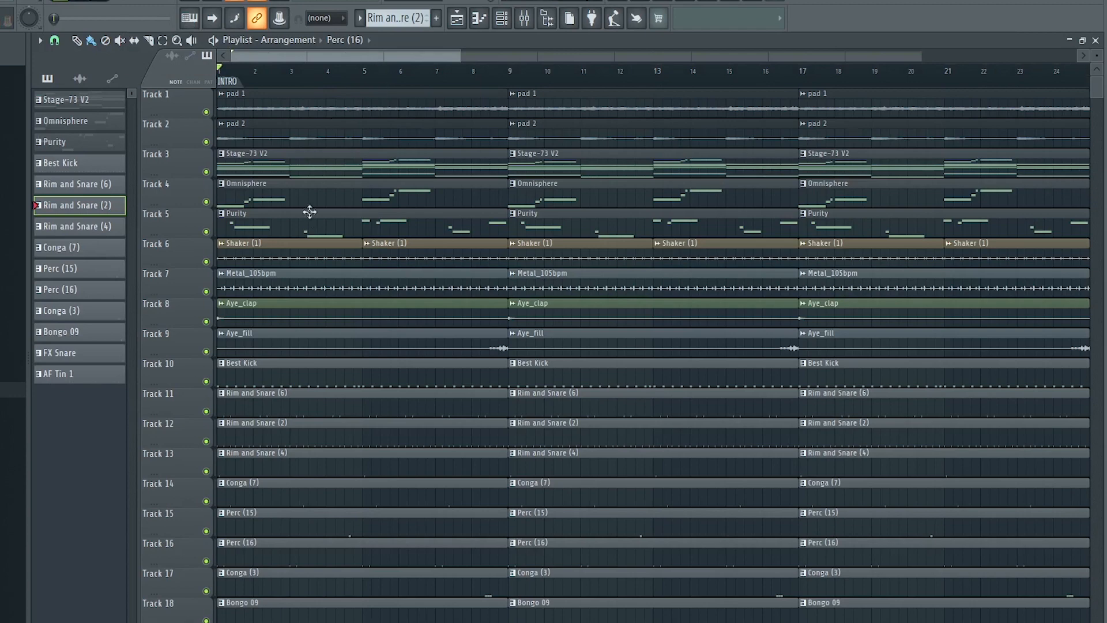
{"action": "scroll", "coordinate": [312, 213], "scroll_direction": "down", "scroll_amount": 3}
{"action": "mouse_move", "coordinate": [350, 490]}
{"action": "left_mouse_down"}
{"action": "mouse_move", "coordinate": [351, 302]}
{"action": "mouse_move", "coordinate": [334, 212]}
{"action": "left_mouse_up"}
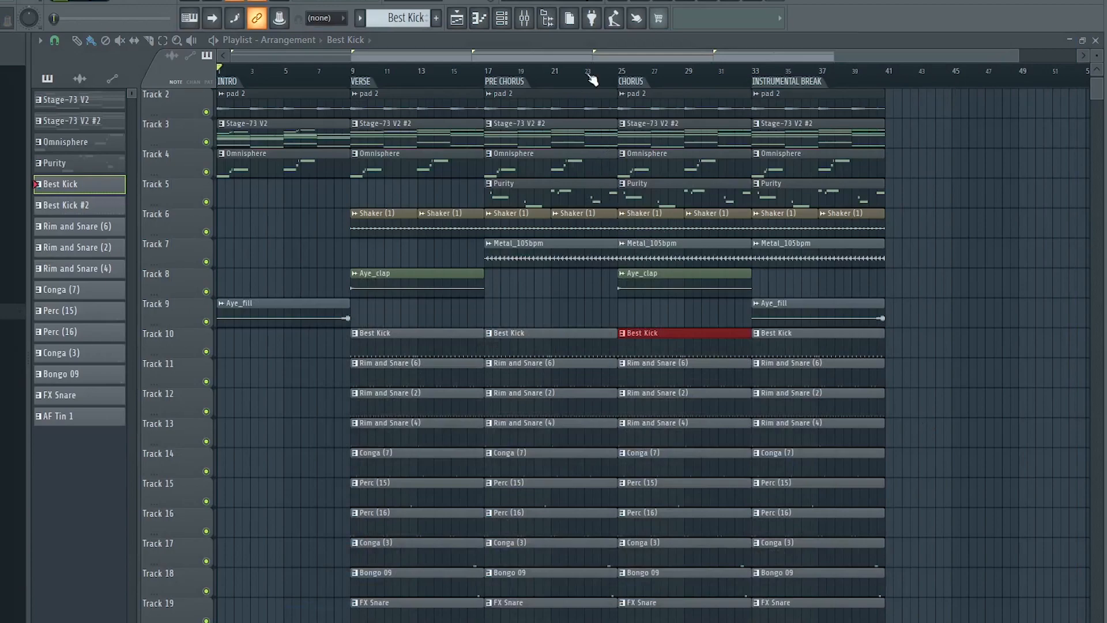
- Slice the Purity, shaker and drum clips near bar 24 to leave a gap just before the chorus
{"action": "scroll", "coordinate": [592, 79], "scroll_direction": "up", "scroll_amount": 3}
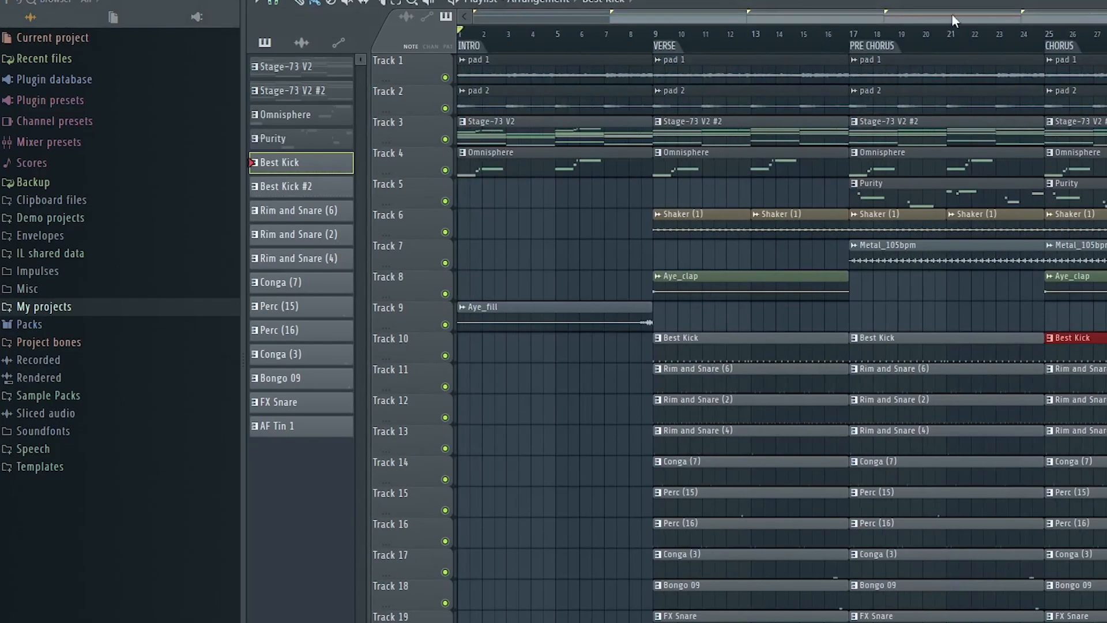
{"action": "left_click_drag", "start_coordinate": [952, 16], "coordinate": [1048, 21]}
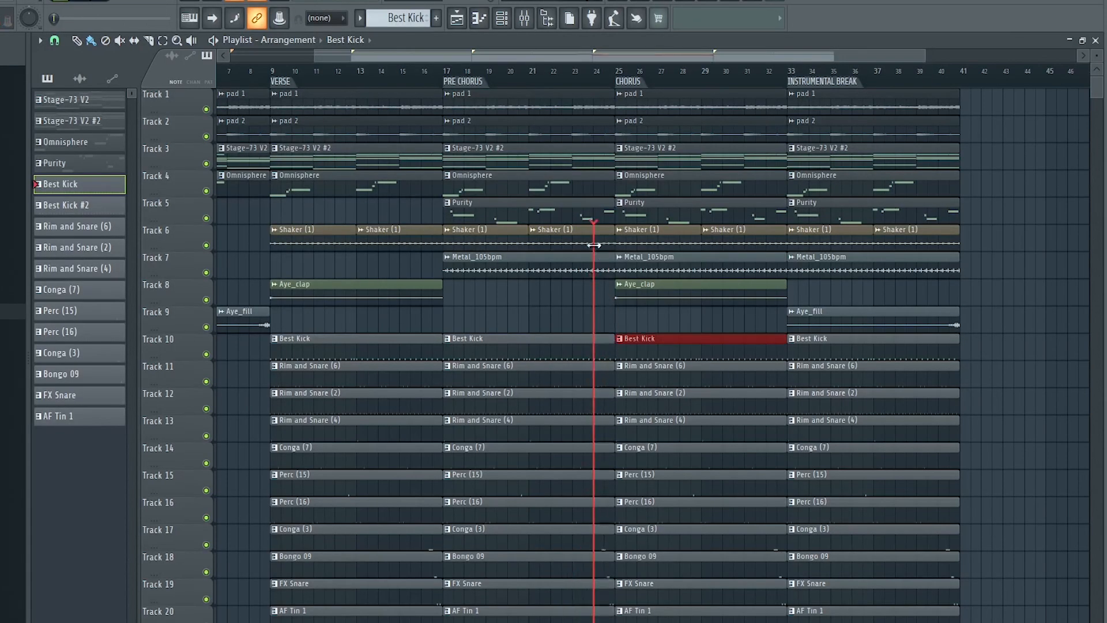
{"action": "left_click_drag", "start_coordinate": [594, 245], "coordinate": [595, 246]}
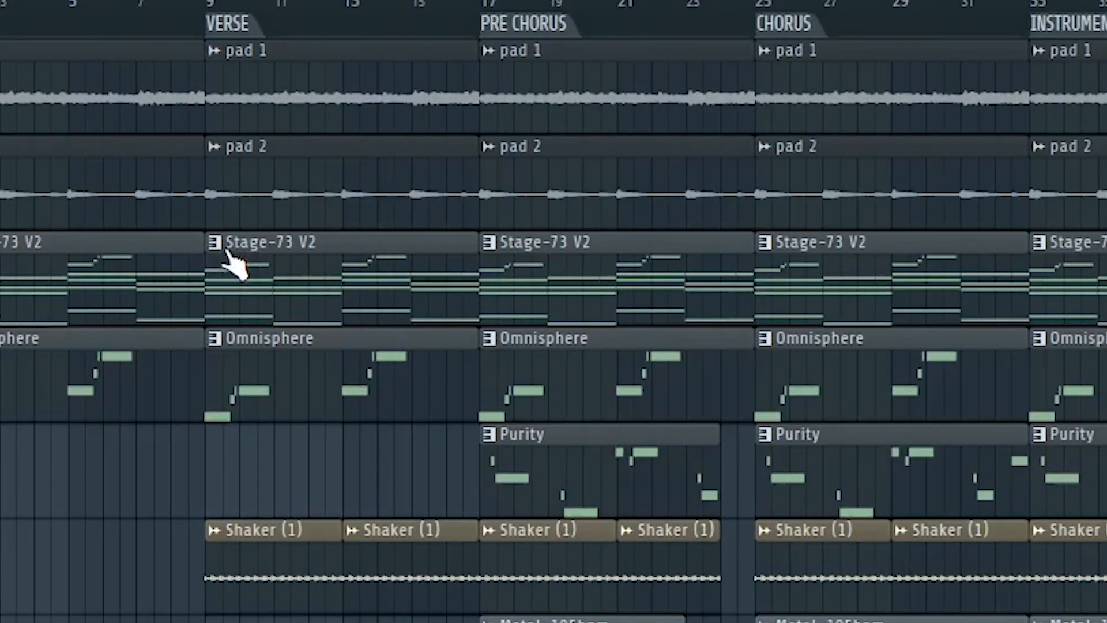
- Make the Stage-73 V2 clip in the verse unique and delete the melody notes above the chords in its piano roll
{"action": "right_click", "coordinate": [228, 251]}
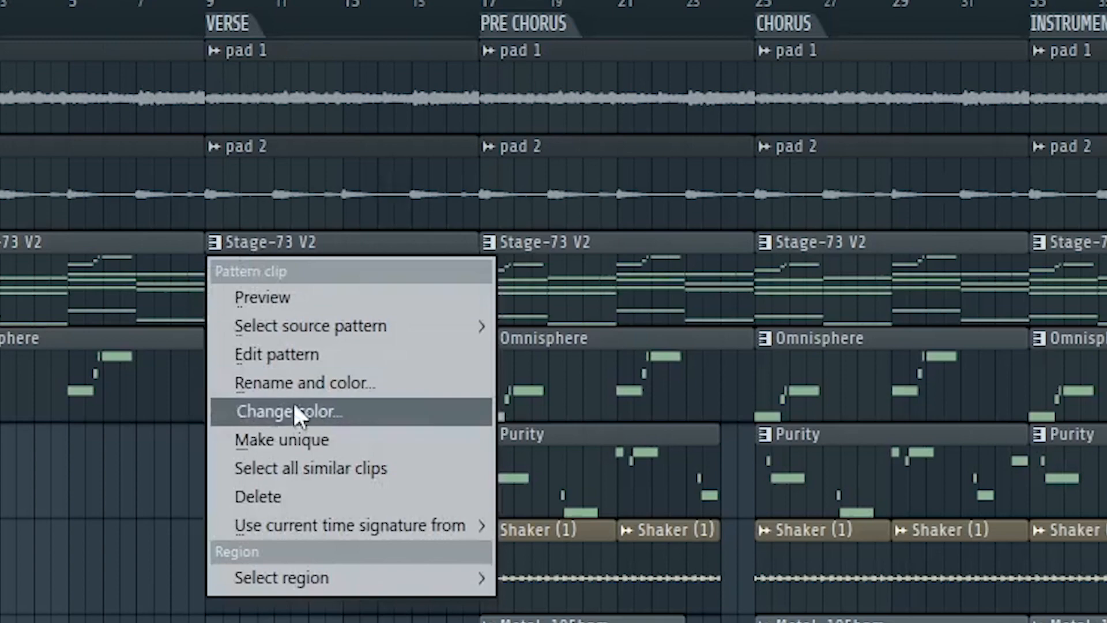
{"action": "left_click", "coordinate": [282, 439]}
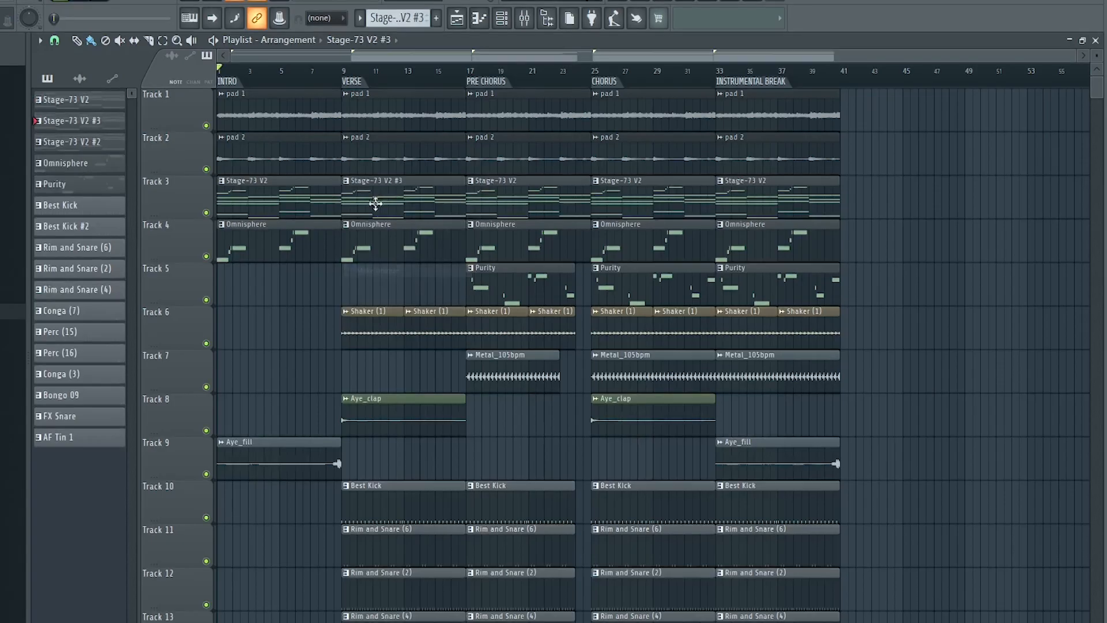
{"action": "left_click", "coordinate": [276, 300]}
{"action": "left_click_drag", "start_coordinate": [303, 59], "coordinate": [137, 59]}
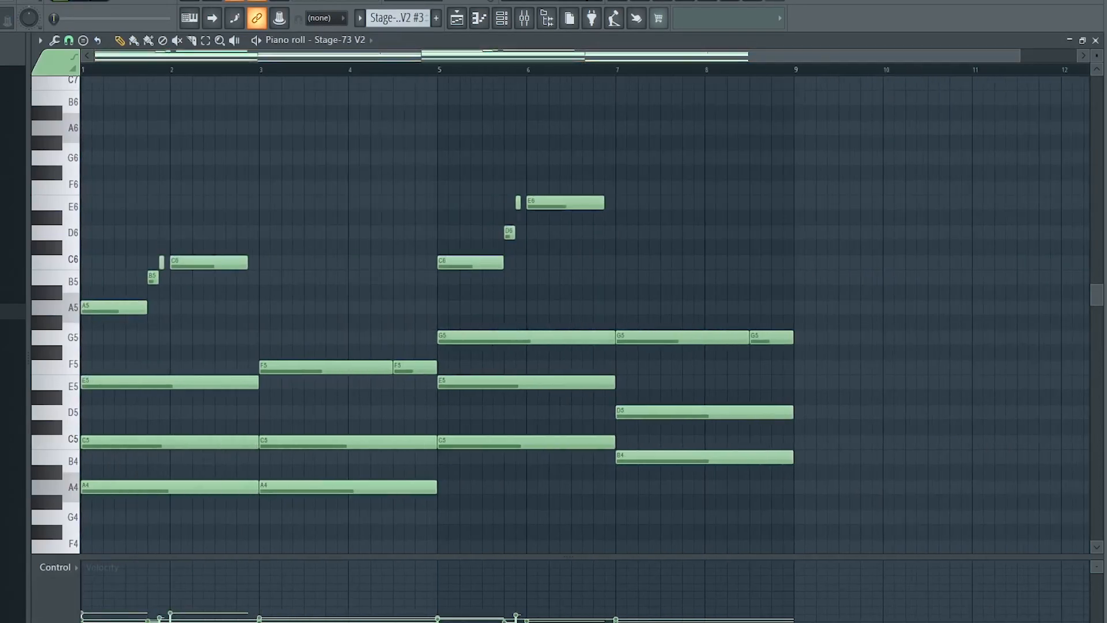
{"action": "left_click_drag", "start_coordinate": [637, 168], "coordinate": [66, 290], "text": "ctrl"}
{"action": "key", "text": "Delete"}
- Replace the Stage-73 V2 clips in the pre chorus, chorus and instrumental break with the Stage-73 V2 #3 pattern
{"action": "right_click", "coordinate": [529, 213]}
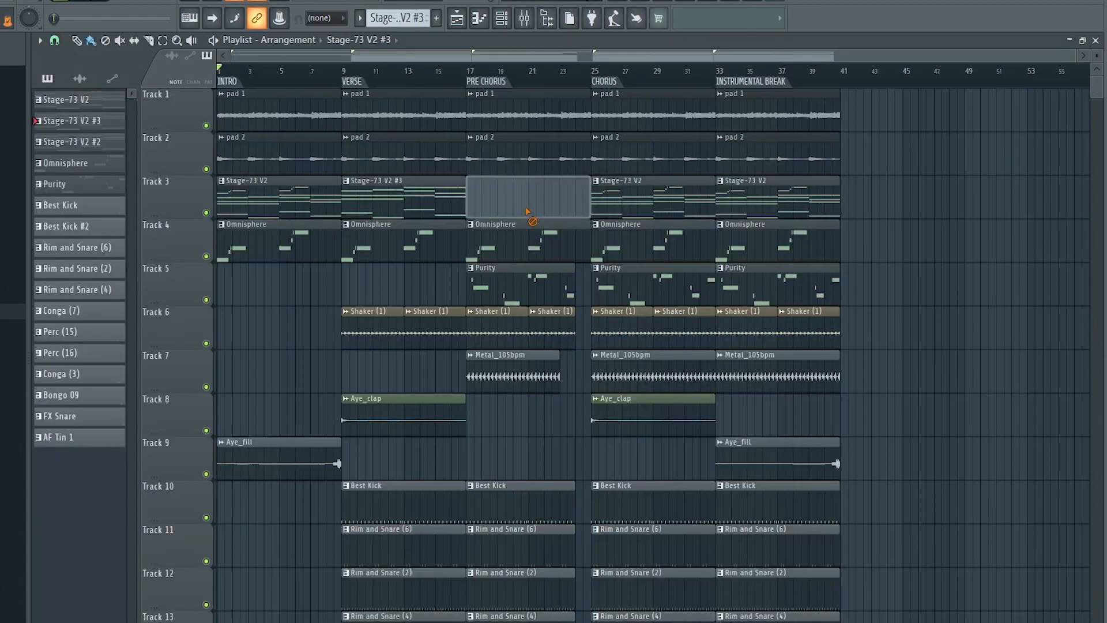
{"action": "right_click", "coordinate": [651, 209]}
{"action": "right_click", "coordinate": [822, 205]}
{"action": "left_click_drag", "start_coordinate": [520, 202], "coordinate": [765, 198]}
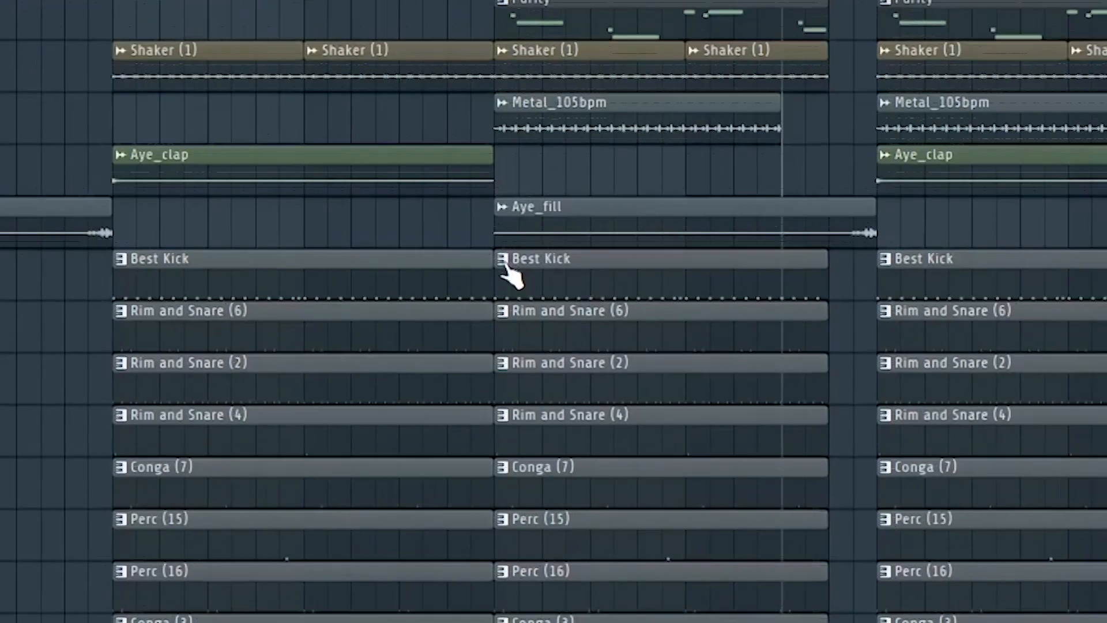
- Make the pre chorus Best Kick clip unique, add extra C5 hits in the middle of bar 4, and play the result
{"action": "right_click", "coordinate": [553, 341]}
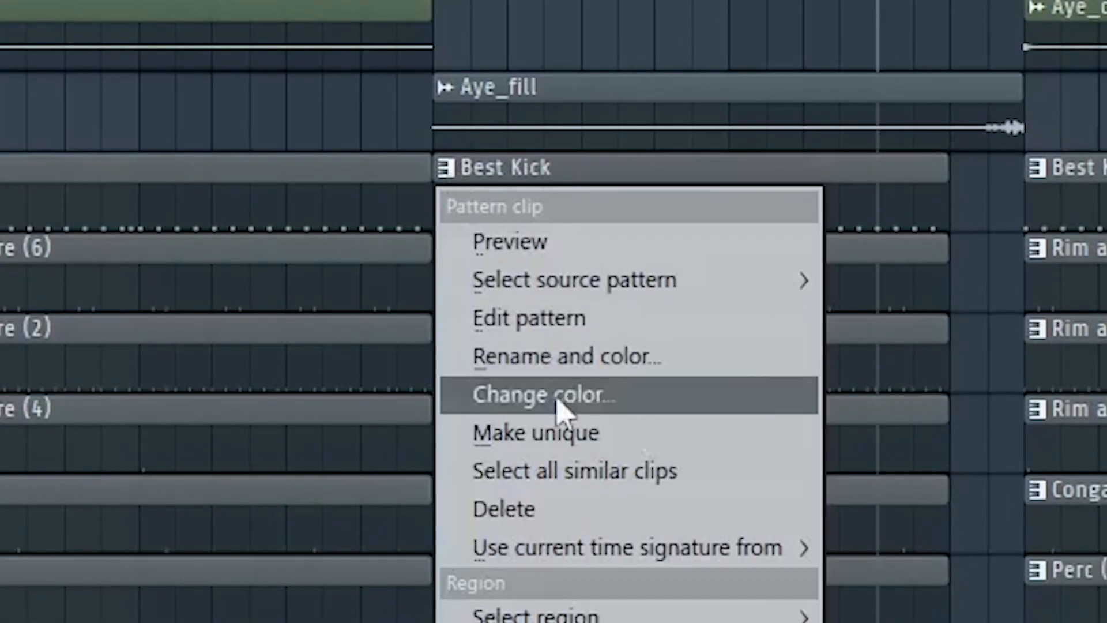
{"action": "left_click", "coordinate": [583, 435]}
{"action": "double_click", "coordinate": [621, 197]}
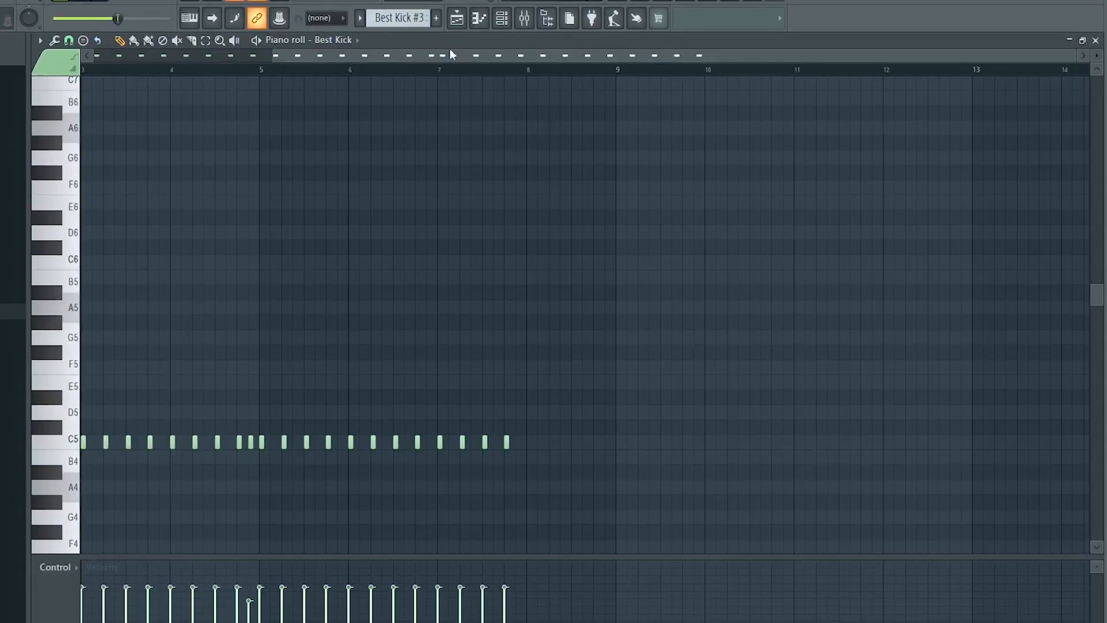
{"action": "left_click_drag", "start_coordinate": [449, 52], "coordinate": [339, 72]}
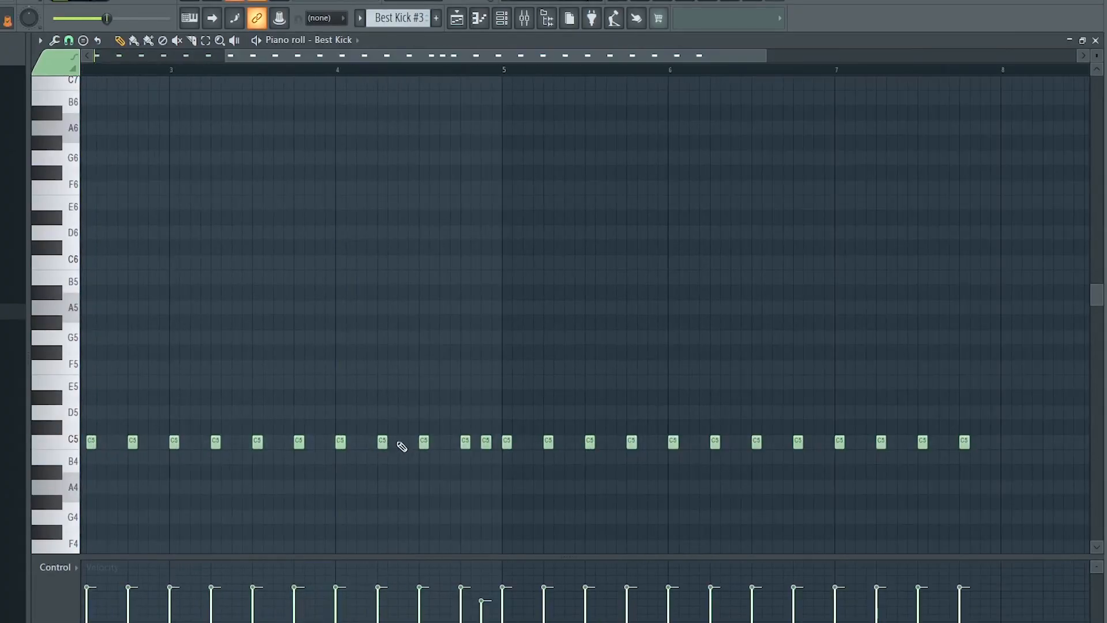
{"action": "left_click", "coordinate": [399, 443]}
{"action": "key", "text": "space"}
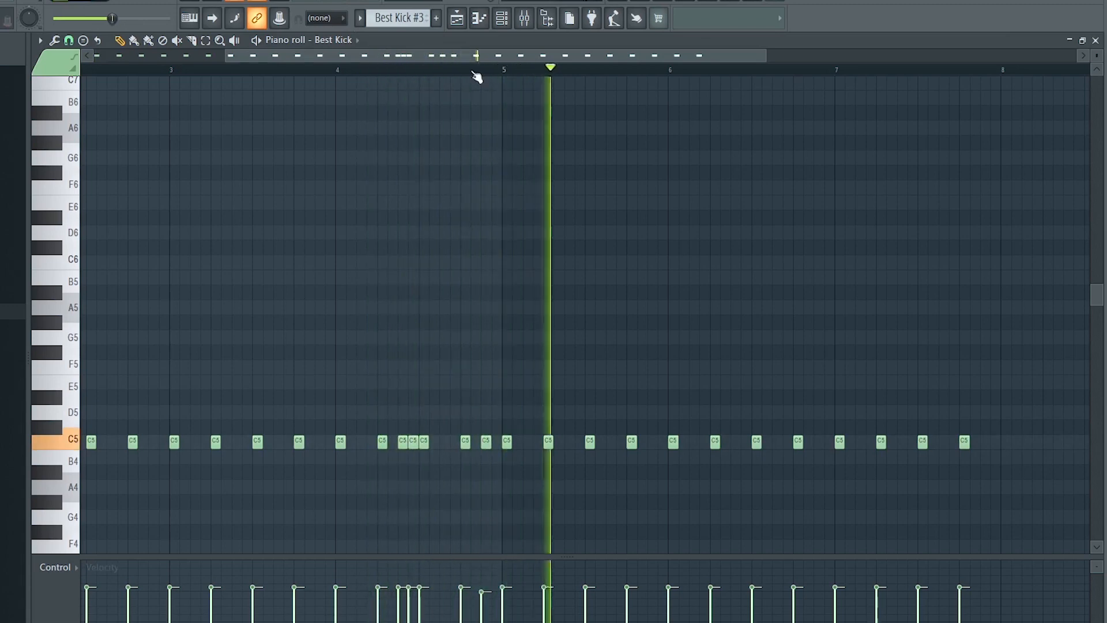
- Replace the chorus Best Kick clip on Track 10 with the Best Kick #3 pattern
{"action": "right_click", "coordinate": [775, 354]}
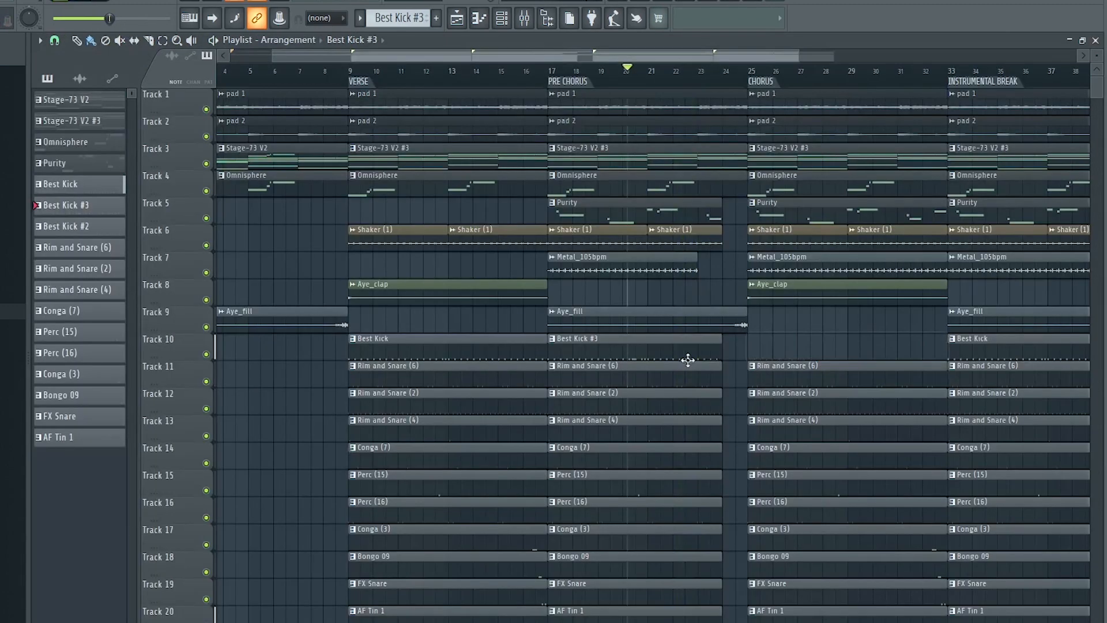
{"action": "left_click", "coordinate": [691, 356]}
{"action": "left_click", "coordinate": [756, 353]}
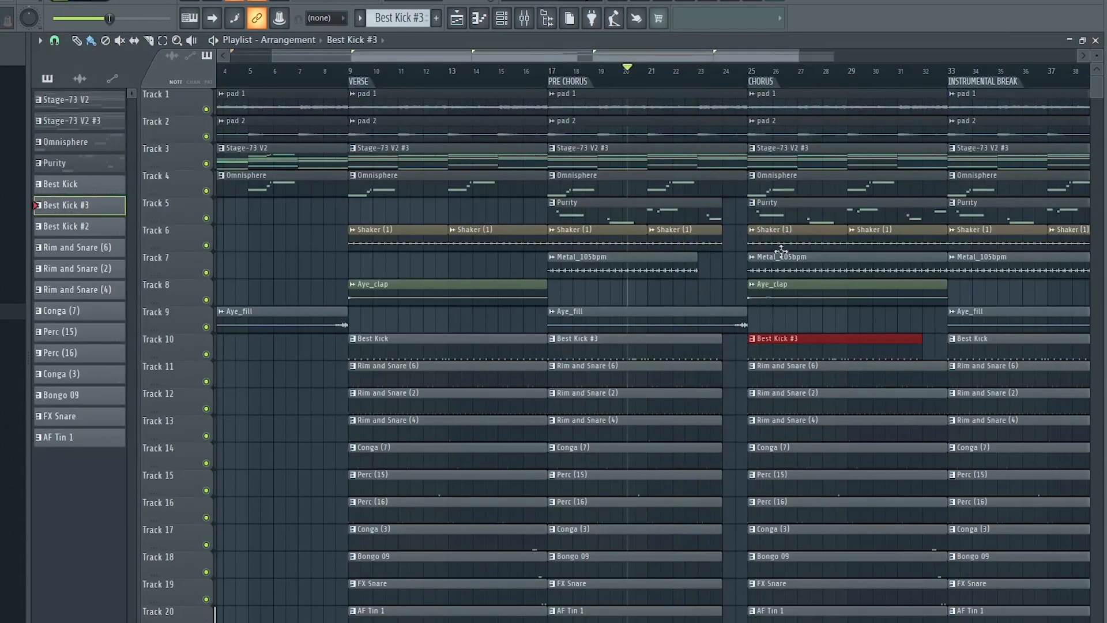
{"action": "scroll", "coordinate": [822, 104], "scroll_direction": "down", "scroll_amount": 2}
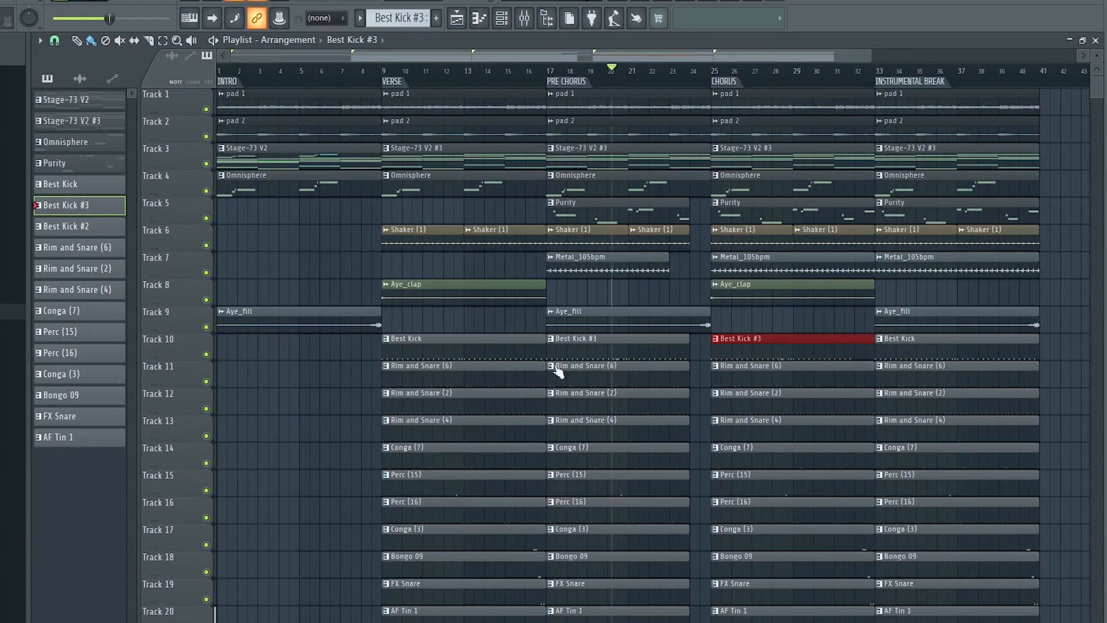
{"action": "left_click", "coordinate": [395, 72]}
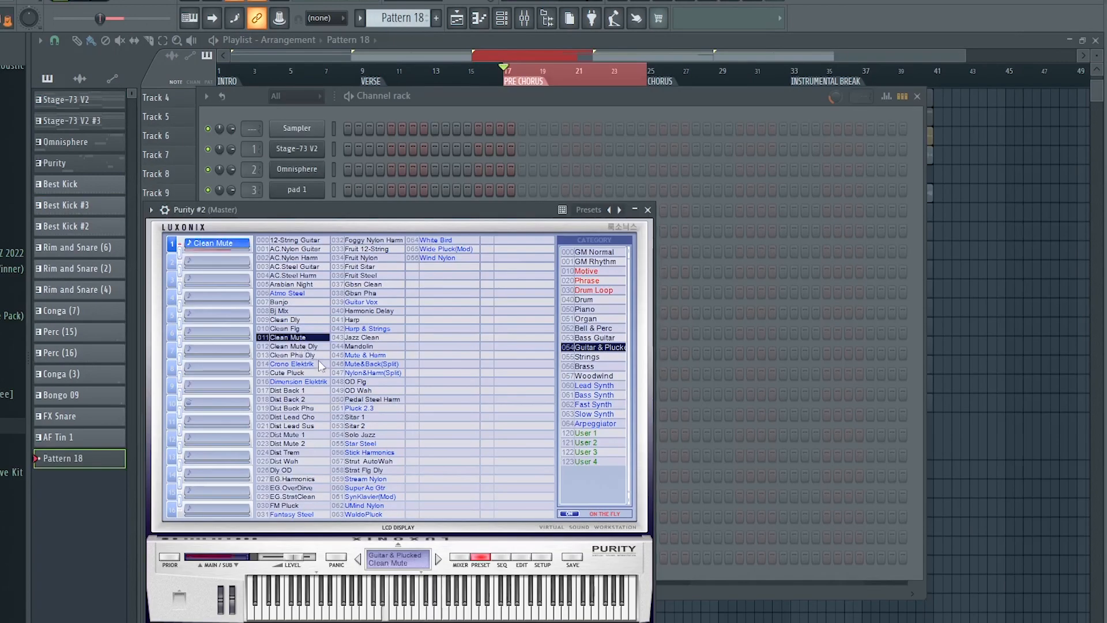
- Chop all the Purity #2 notes in Pattern 18 with the piano roll chopper, adjust the time multiplier and play the result
{"action": "left_click", "coordinate": [647, 210]}
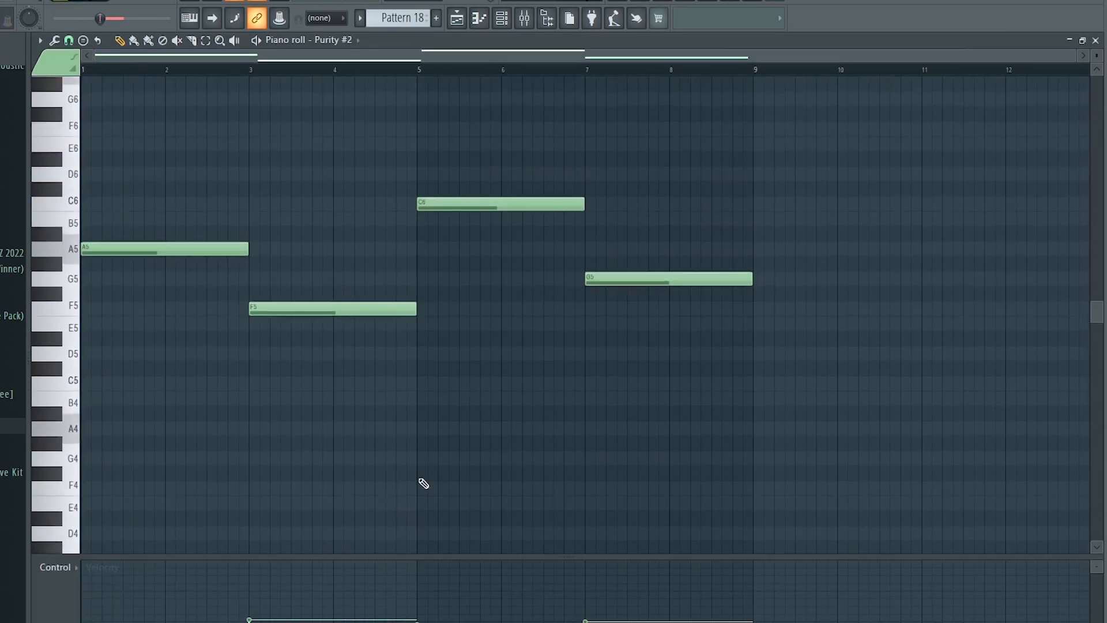
{"action": "key", "text": "ctrl+a"}
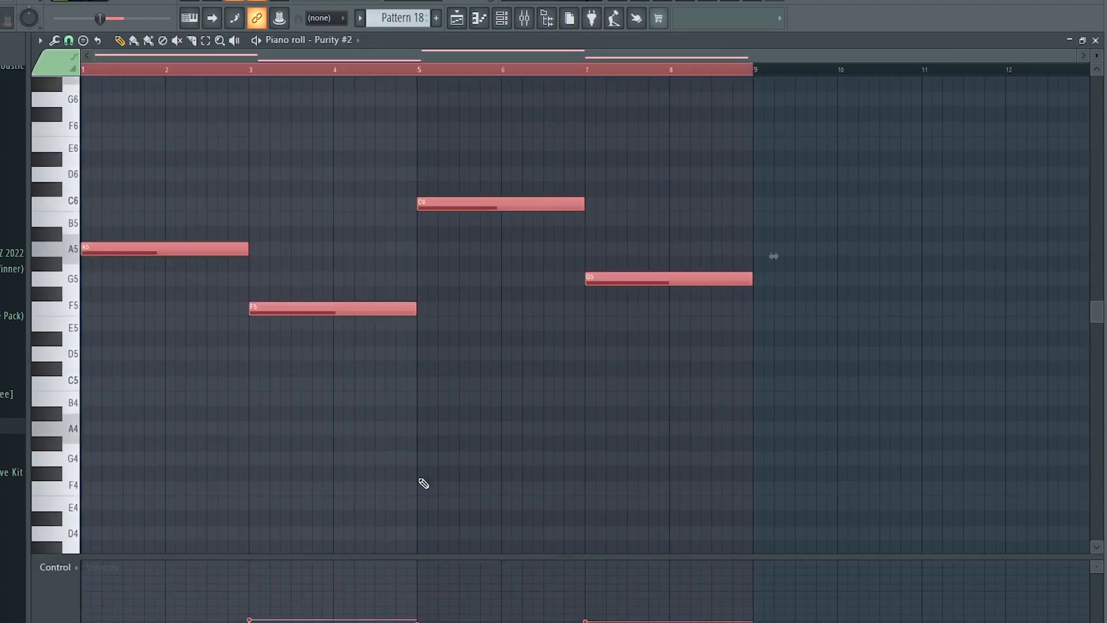
{"action": "key", "text": "alt+u"}
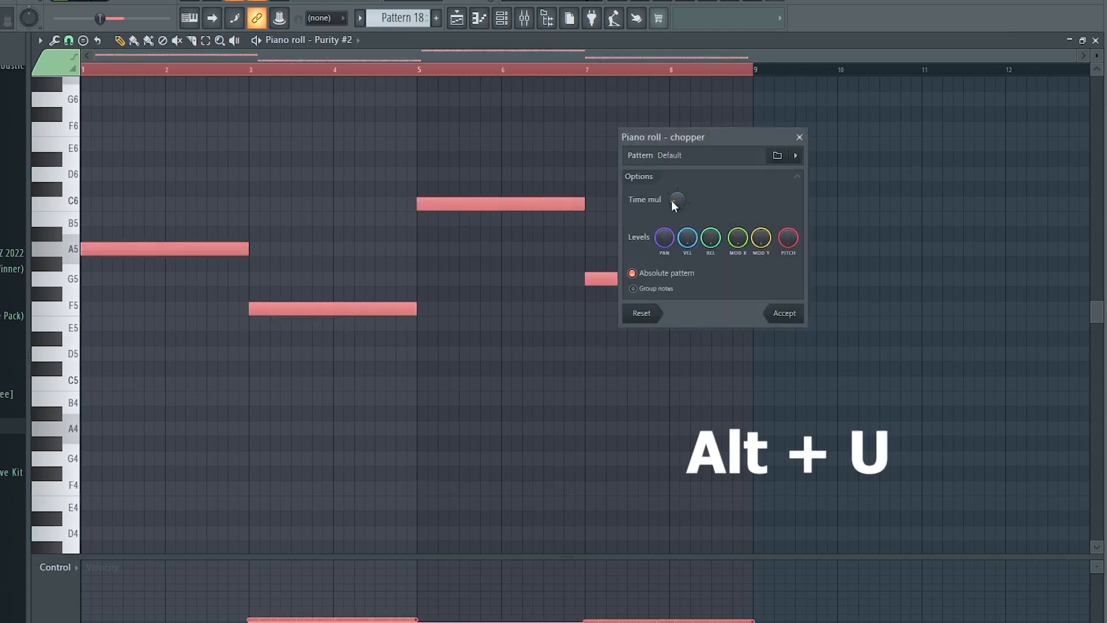
{"action": "left_click_drag", "start_coordinate": [674, 201], "coordinate": [673, 164]}
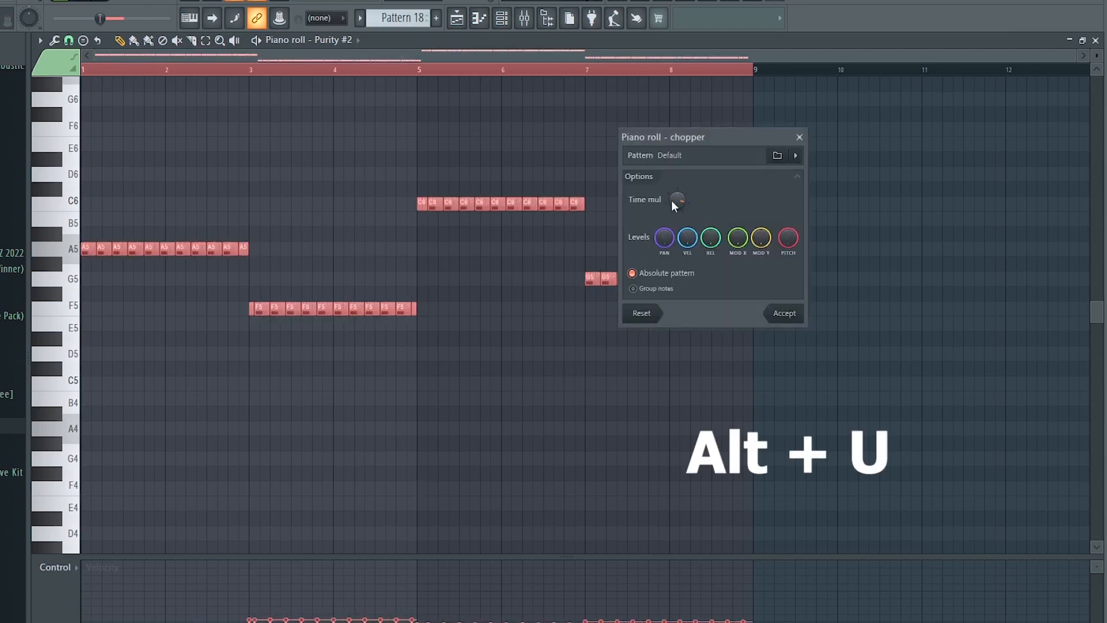
{"action": "key", "text": "space"}
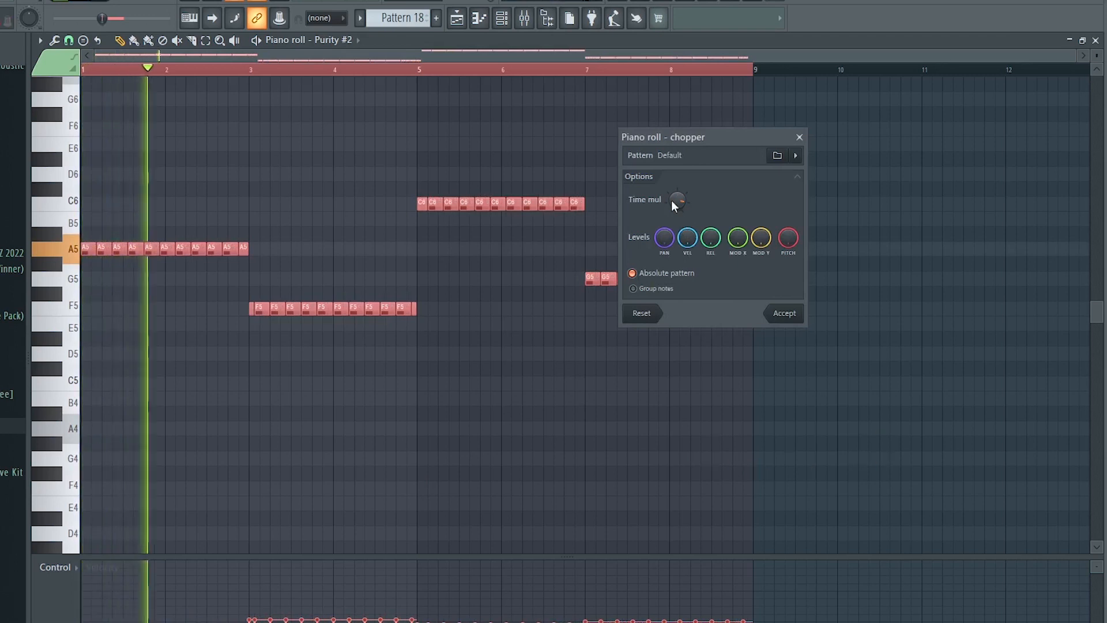
{"action": "key", "text": "space"}
{"action": "key", "text": "space"}
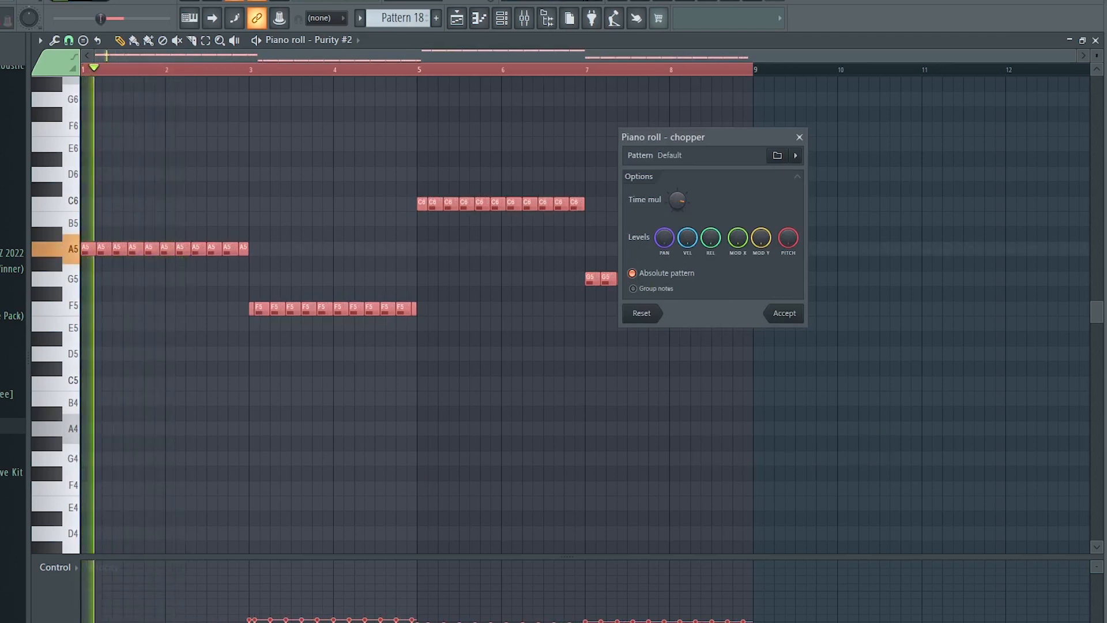
{"action": "mouse_move", "coordinate": [678, 203]}
{"action": "left_mouse_down"}
{"action": "mouse_move", "coordinate": [678, 231]}
{"action": "mouse_move", "coordinate": [678, 212]}
{"action": "left_mouse_up"}
{"action": "key", "text": "space"}
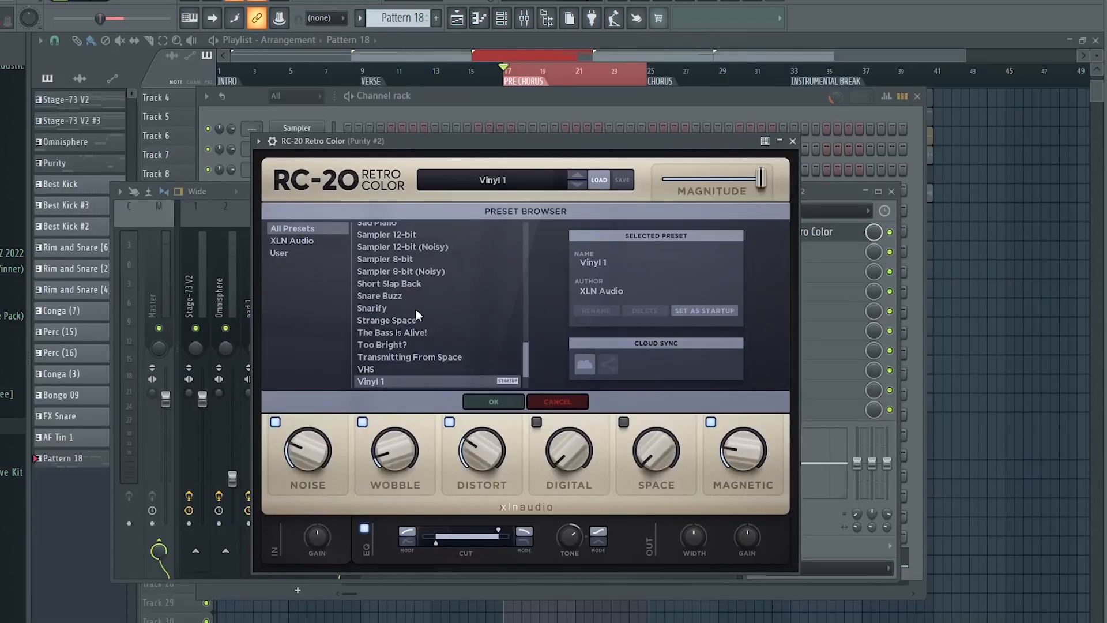
- On the Purity #2 insert, load the Short Slap Back preset in RC-20 Retro Color and browse ValhallaSupermassive's MOD Chorus presets
{"action": "left_click", "coordinate": [414, 282]}
{"action": "left_click", "coordinate": [476, 397]}
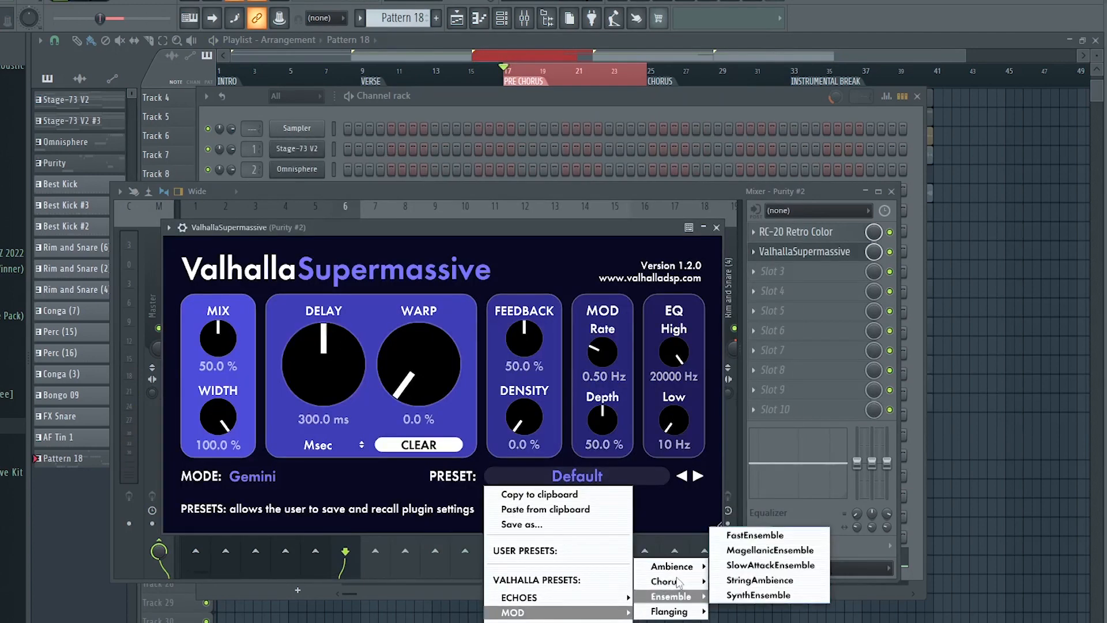
{"action": "mouse_move", "coordinate": [669, 581]}
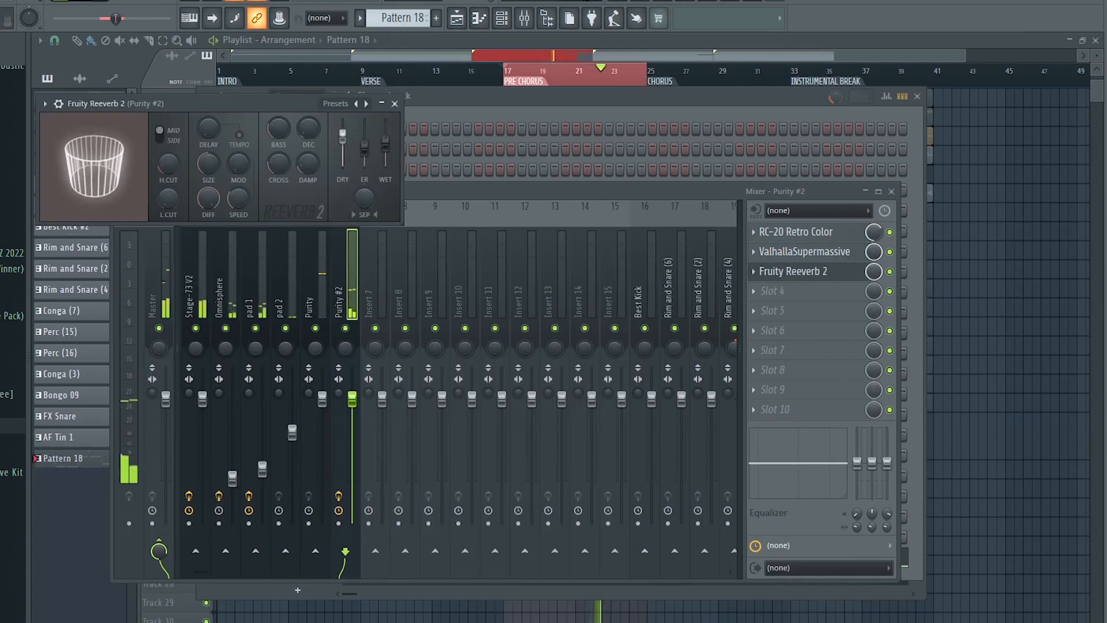
{"action": "left_click", "coordinate": [395, 104]}
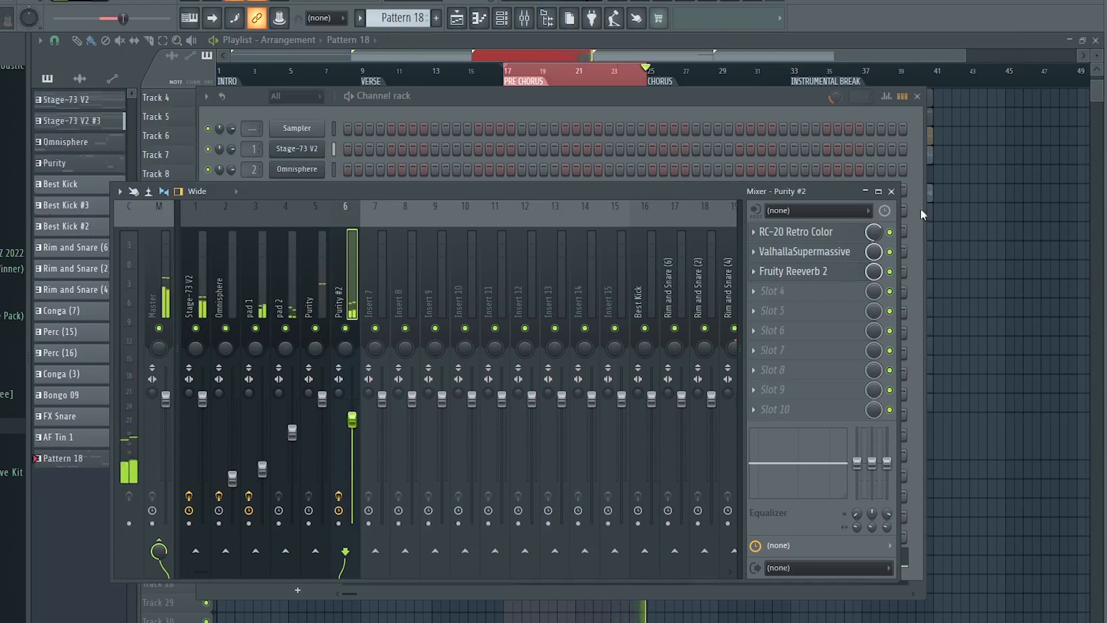
{"action": "left_click", "coordinate": [892, 192]}
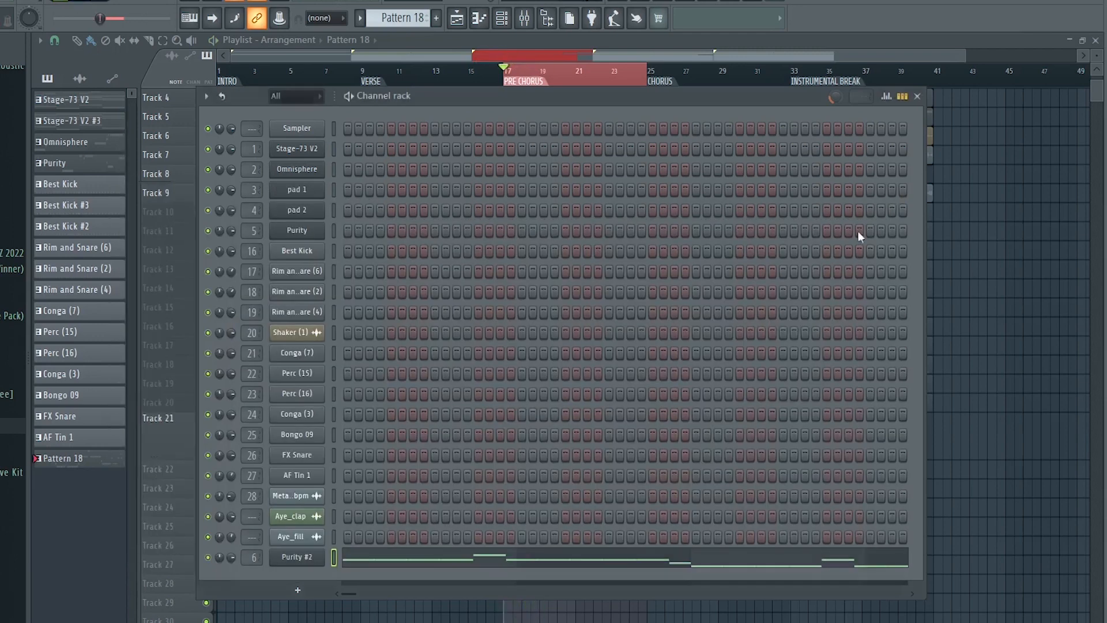
- Clone the Purity #2 channel and paste its melody notes into the clone
{"action": "right_click", "coordinate": [304, 558]}
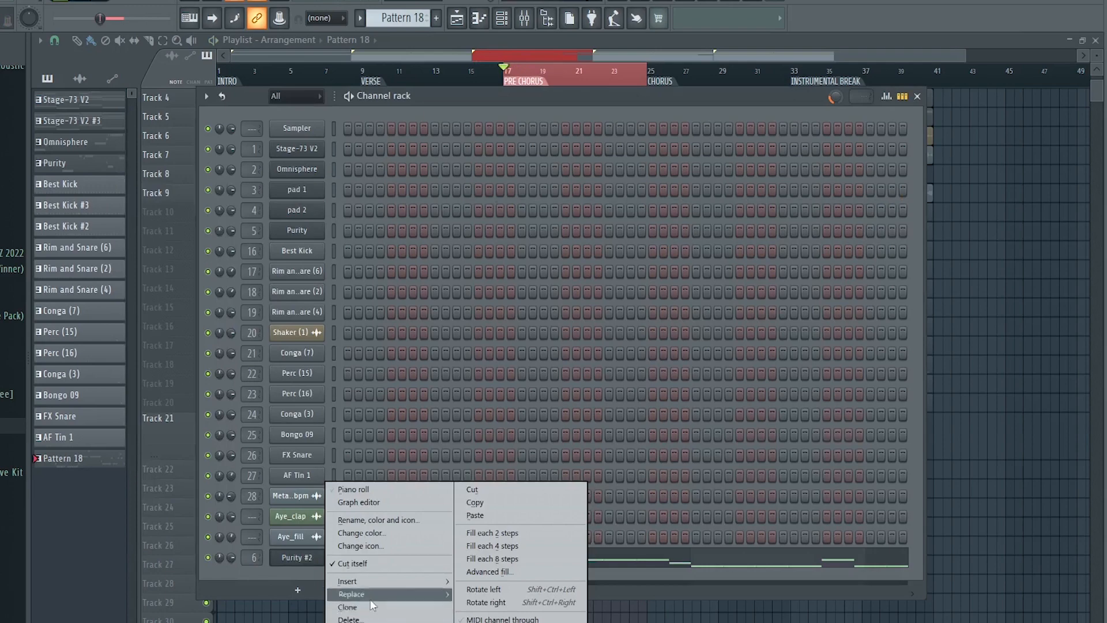
{"action": "left_click", "coordinate": [347, 607]}
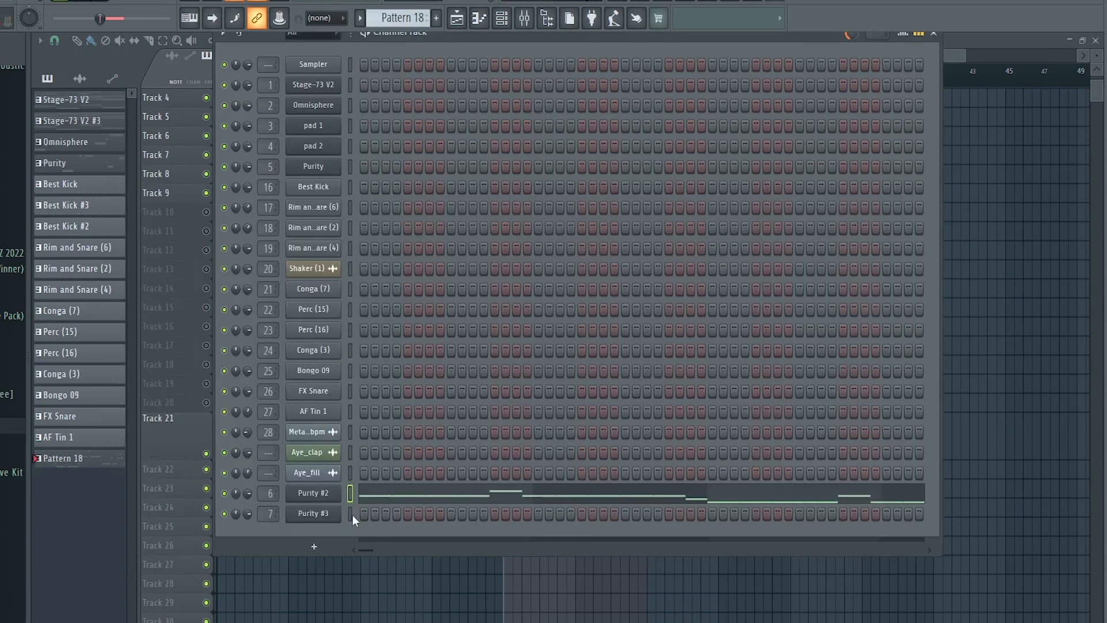
{"action": "key", "text": "ctrl+v"}
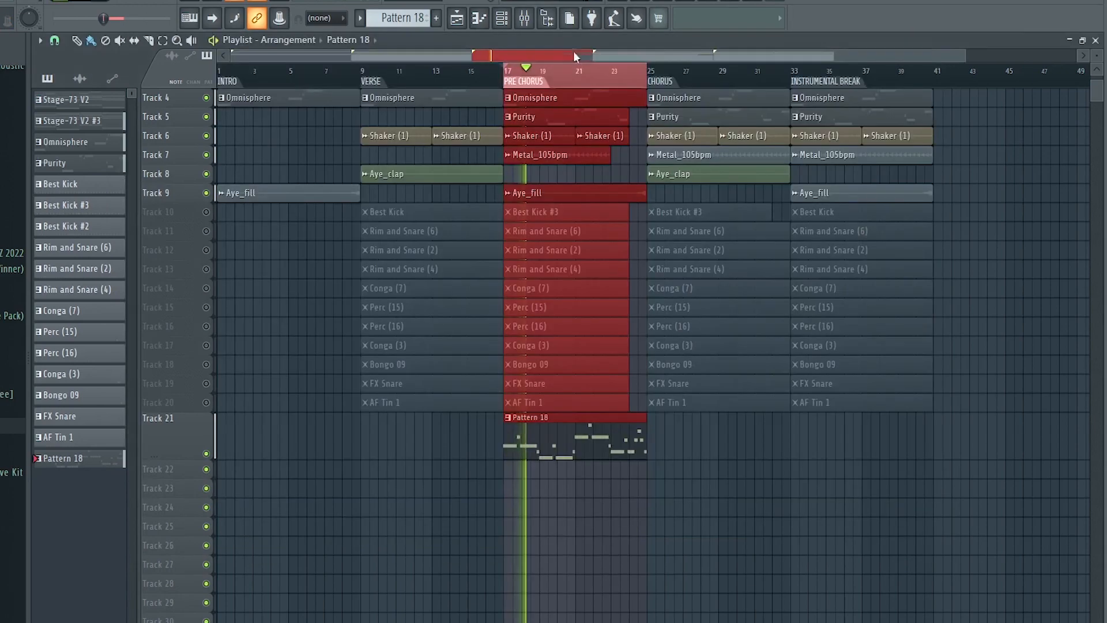
- Pan the Purity #2 insert left and Purity #3 right, and lower the volume of both
{"action": "left_click", "coordinate": [524, 18]}
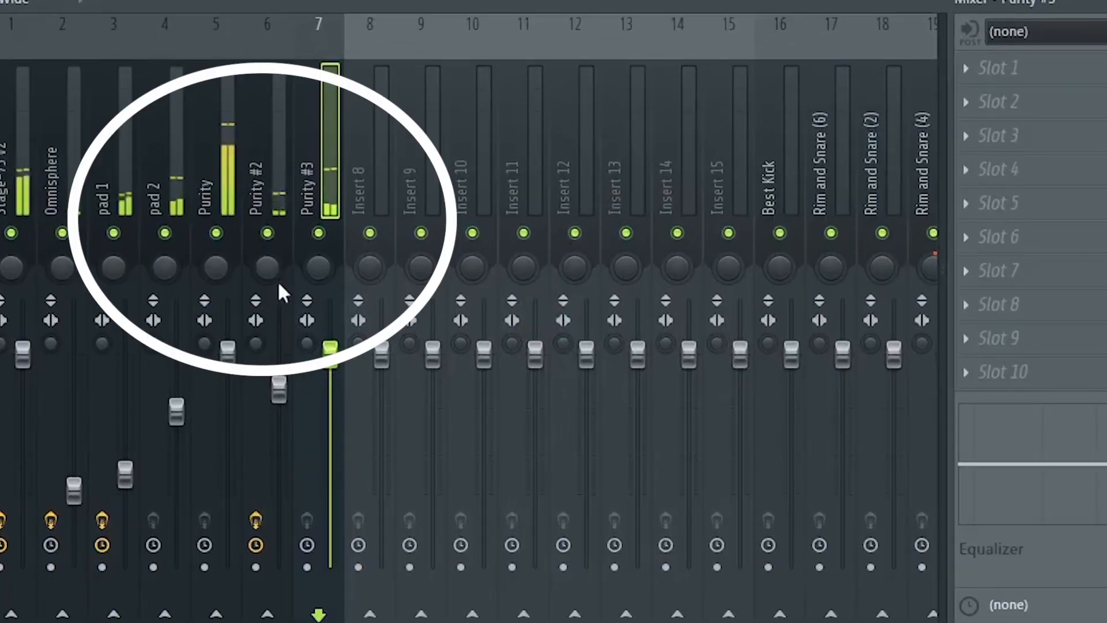
{"action": "left_click", "coordinate": [301, 332]}
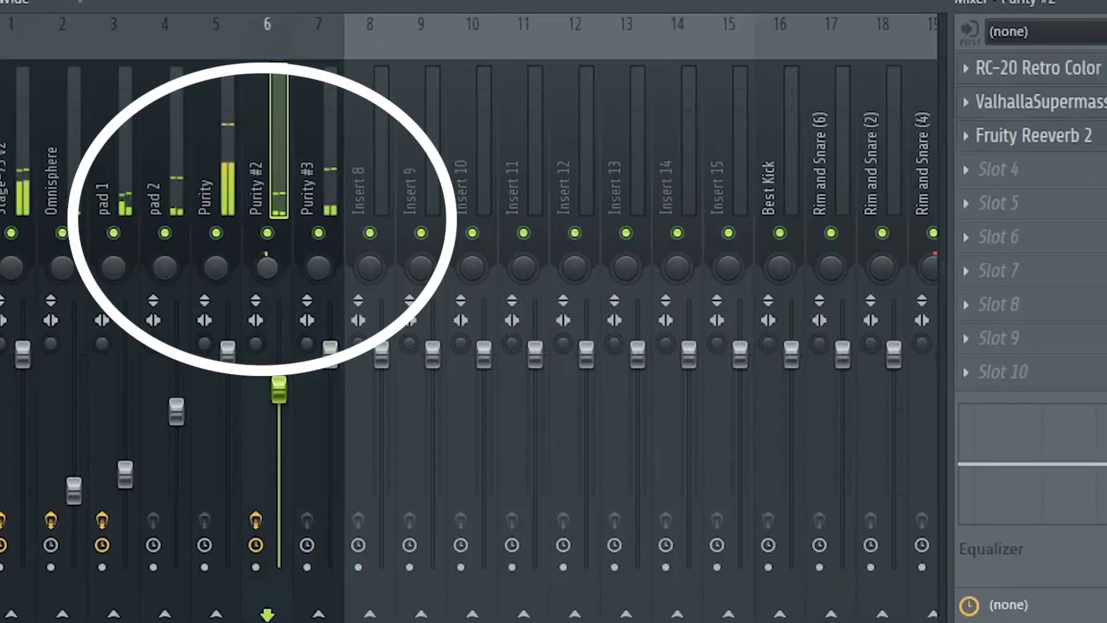
{"action": "left_click_drag", "start_coordinate": [318, 268], "coordinate": [318, 266]}
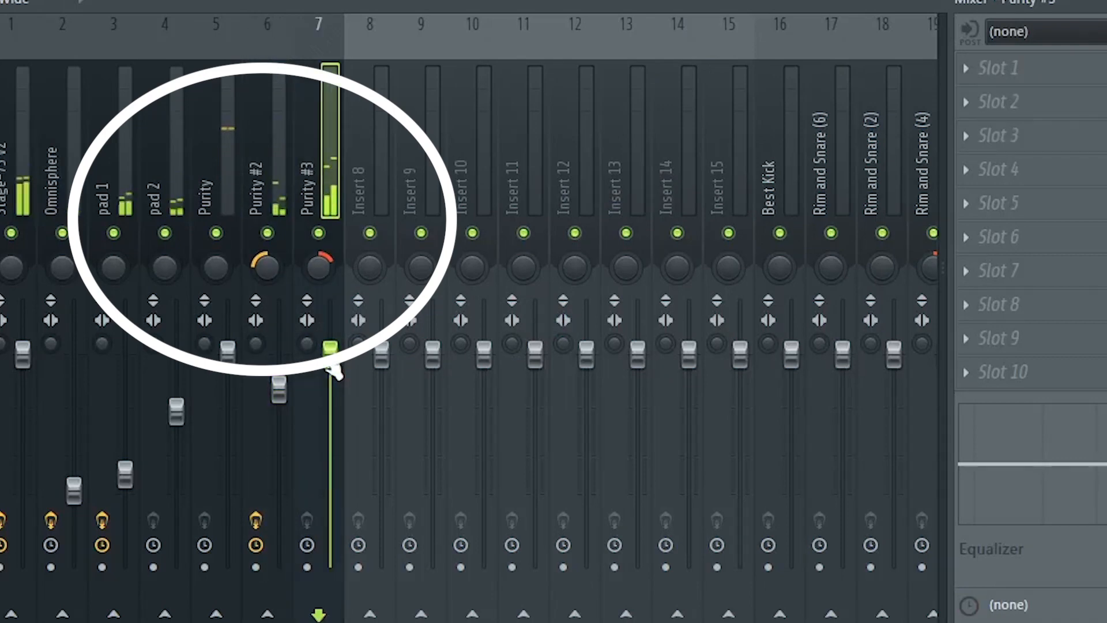
{"action": "left_click_drag", "start_coordinate": [331, 421], "coordinate": [331, 438]}
{"action": "left_click_drag", "start_coordinate": [279, 388], "coordinate": [330, 449]}
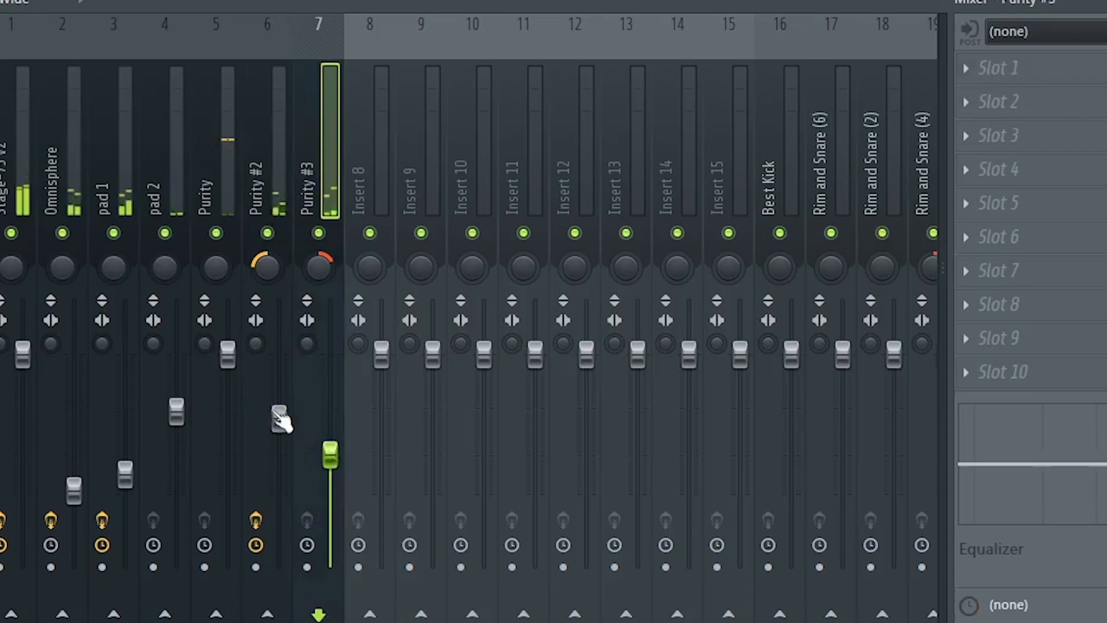
{"action": "left_click", "coordinate": [279, 419]}
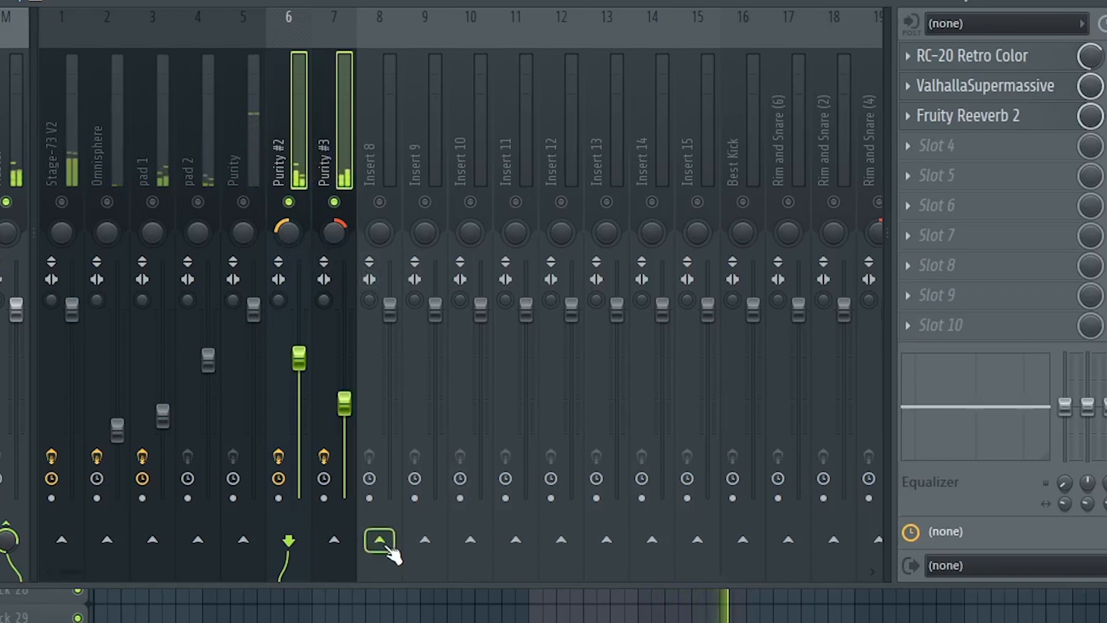
- Route Purity #2 and Purity #3 to insert 8 only, and load a Dave Pensado preset in its S1 Imager Stereo
{"action": "right_click", "coordinate": [379, 540]}
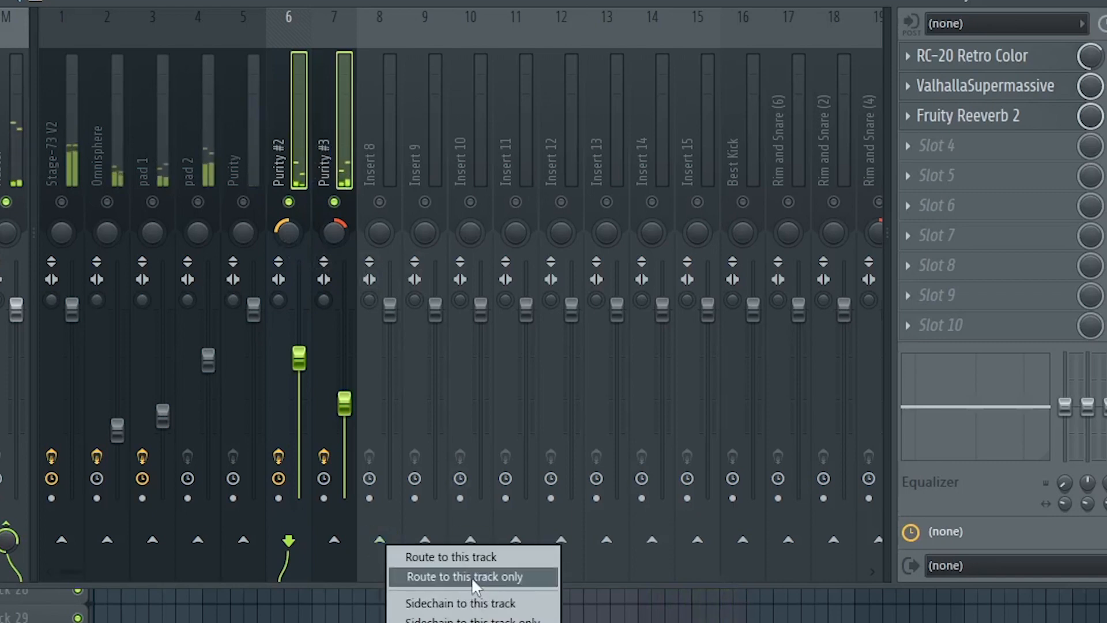
{"action": "left_click", "coordinate": [472, 575]}
{"action": "left_click", "coordinate": [369, 217]}
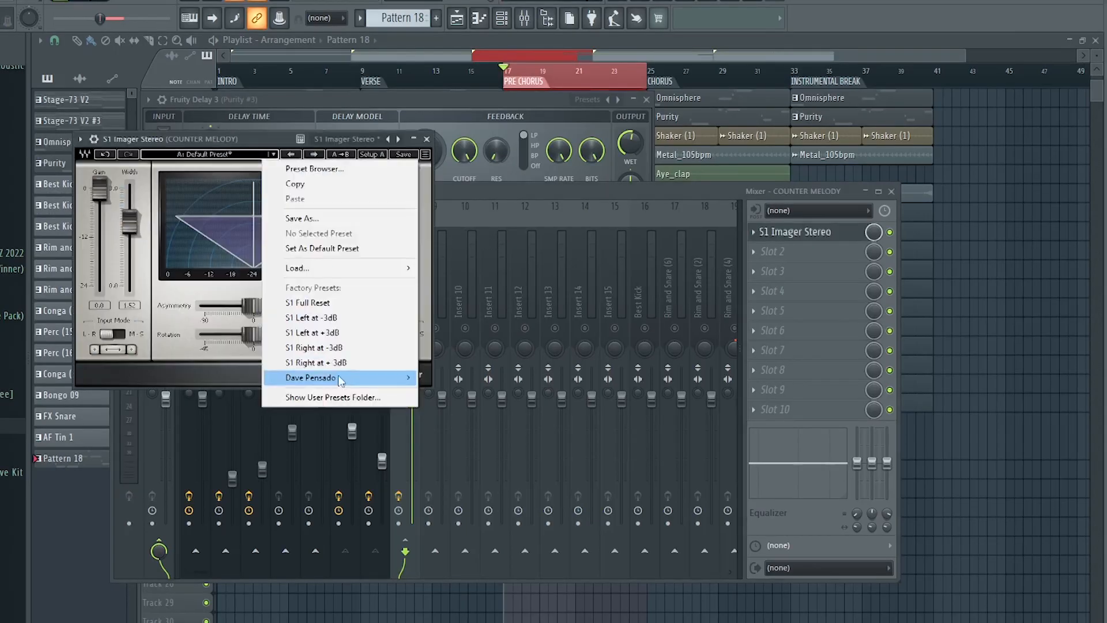
{"action": "mouse_move", "coordinate": [346, 376]}
{"action": "left_click", "coordinate": [466, 377]}
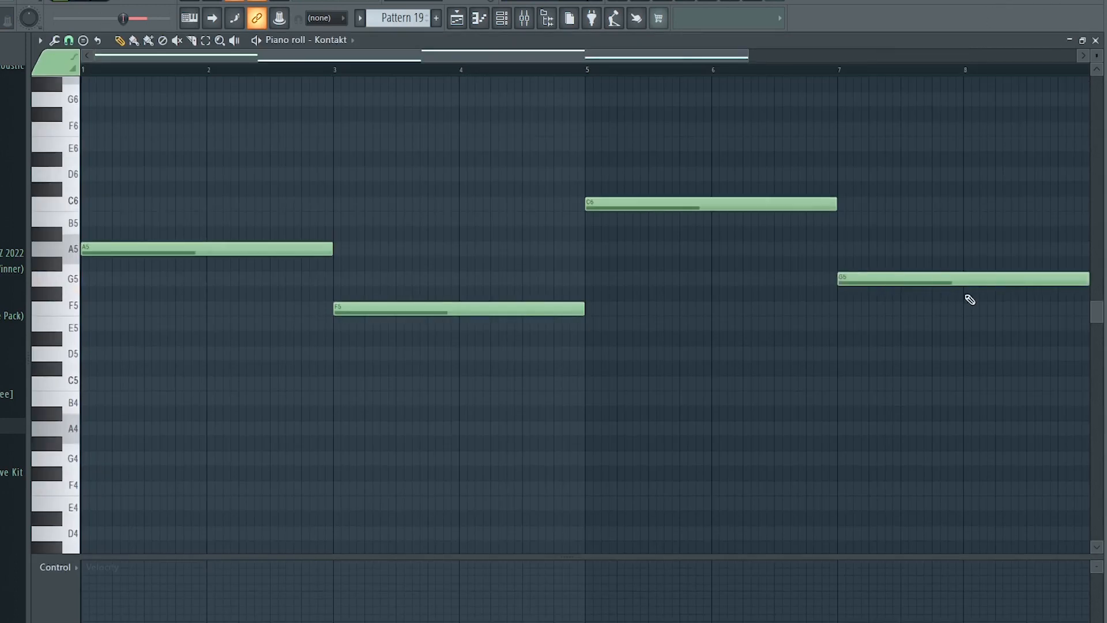
- Play the Kontakt melody in Pattern 19 and duplicate all its notes one octave lower
{"action": "key", "text": "space"}
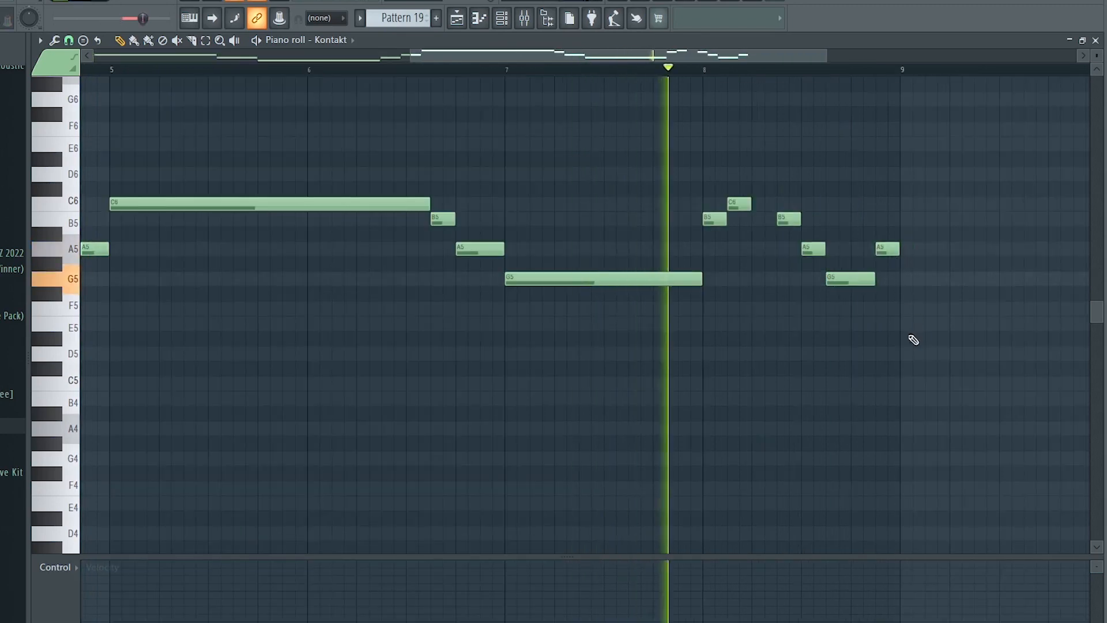
{"action": "scroll", "coordinate": [643, 60], "scroll_direction": "down", "scroll_amount": 3}
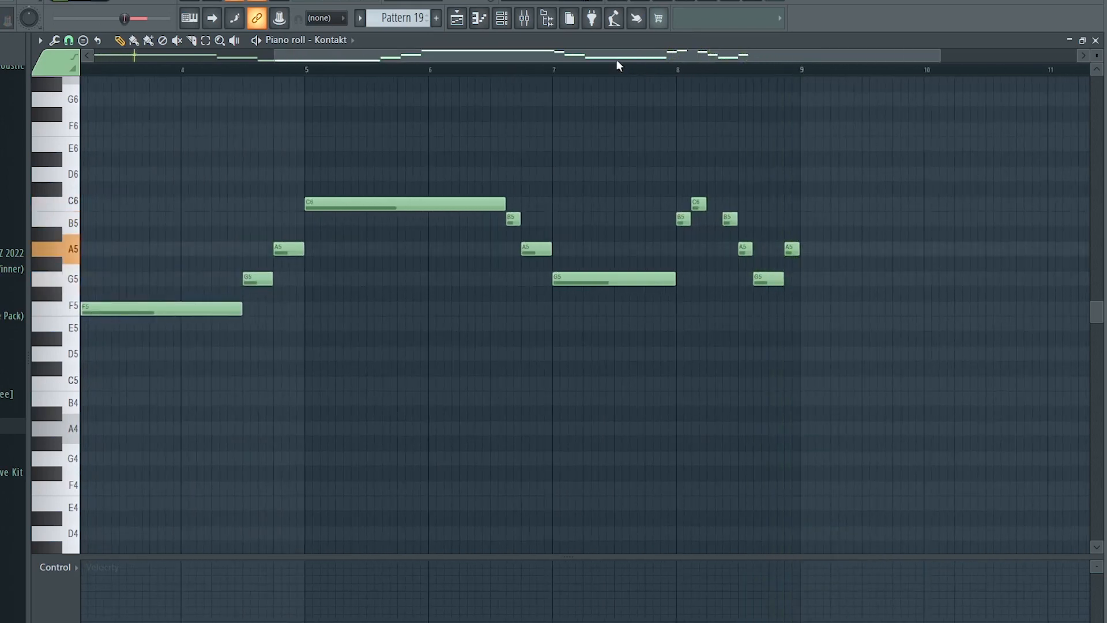
{"action": "scroll", "coordinate": [620, 69], "scroll_direction": "down", "scroll_amount": 2}
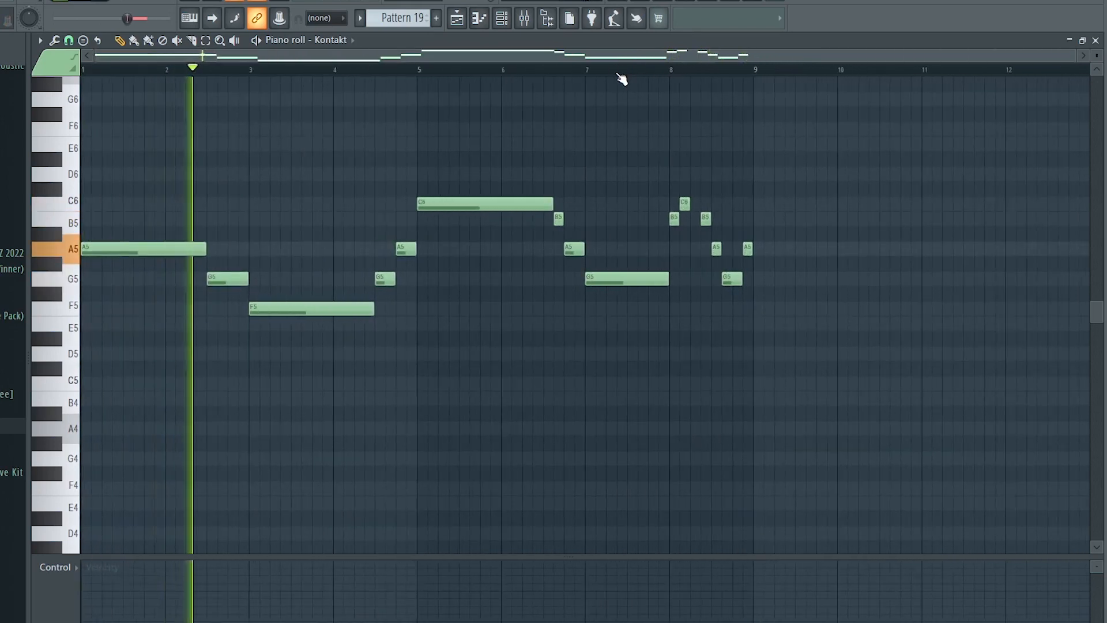
{"action": "key", "text": "space"}
{"action": "key", "text": "ctrl+a"}
{"action": "key", "text": "ctrl+Down"}
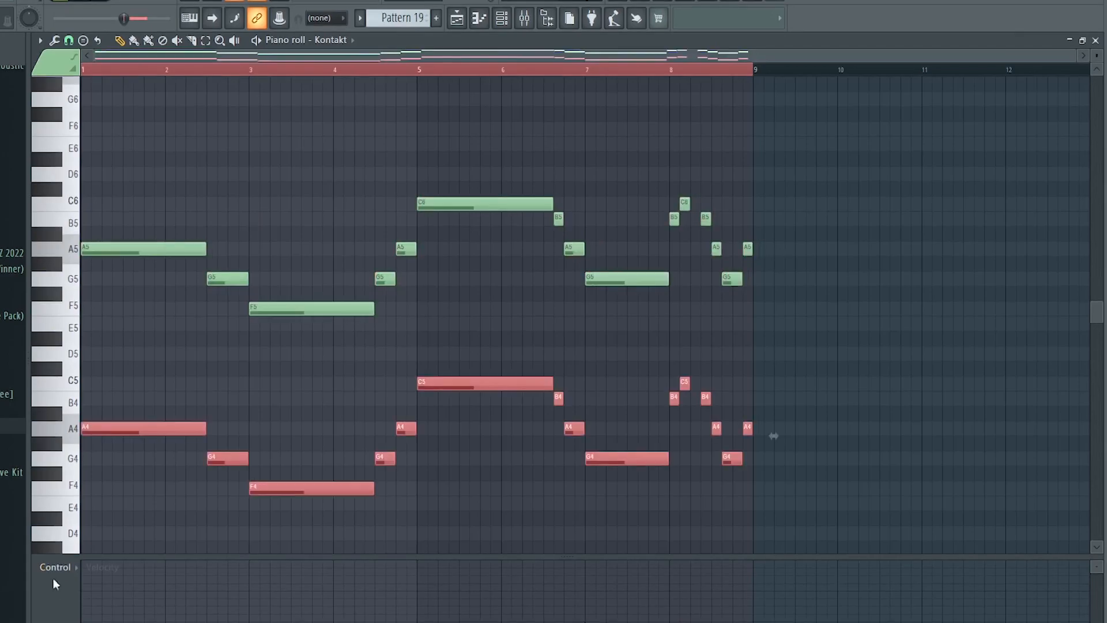
- Use the Note pan control to pan the lower and upper octave Kontakt notes to opposite sides
{"action": "left_click", "coordinate": [59, 571]}
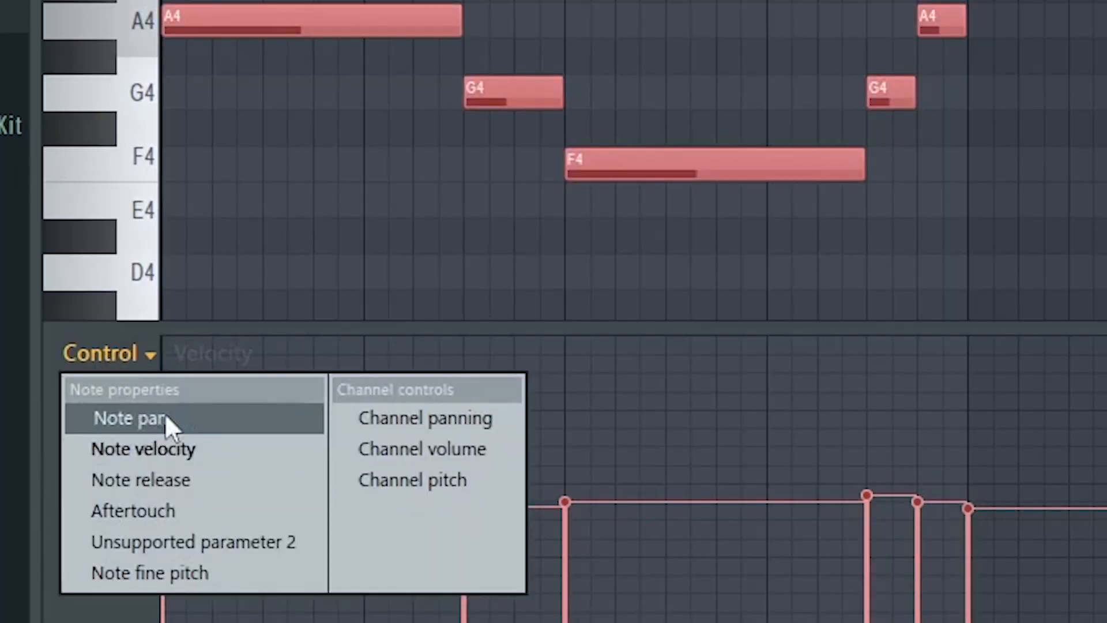
{"action": "left_click", "coordinate": [164, 412]}
{"action": "left_click_drag", "start_coordinate": [163, 603], "coordinate": [991, 601]}
{"action": "left_click_drag", "start_coordinate": [988, 599], "coordinate": [994, 599]}
{"action": "left_click_drag", "start_coordinate": [127, 3], "coordinate": [274, 173]}
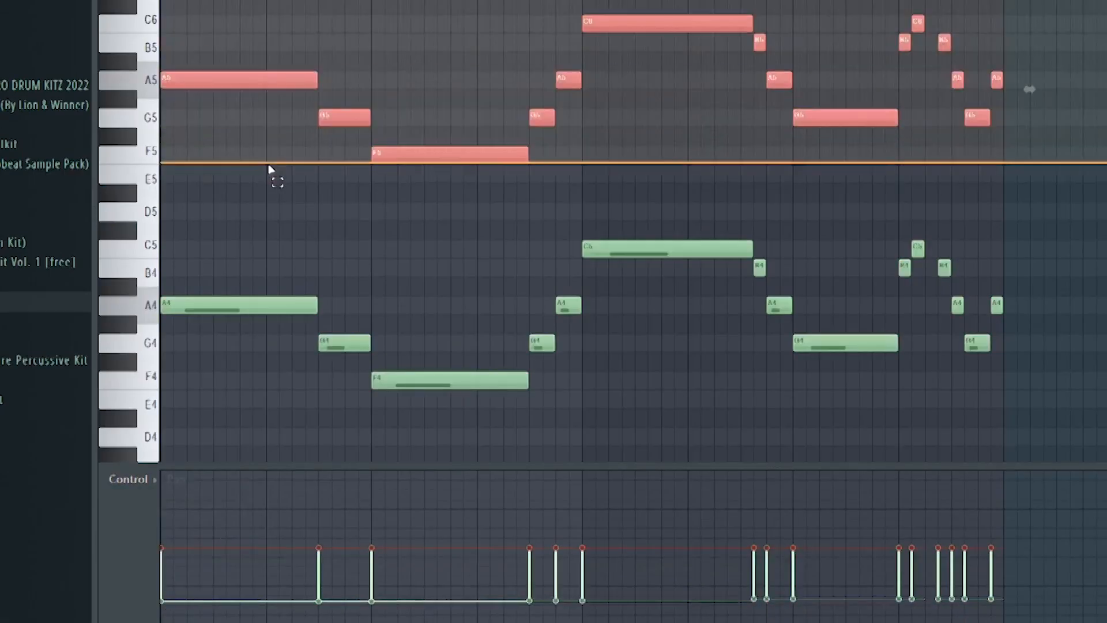
{"action": "left_click_drag", "start_coordinate": [324, 477], "coordinate": [171, 510]}
{"action": "mouse_move", "coordinate": [553, 492]}
{"action": "left_mouse_down"}
{"action": "mouse_move", "coordinate": [946, 502]}
{"action": "mouse_move", "coordinate": [949, 563]}
{"action": "left_mouse_up"}
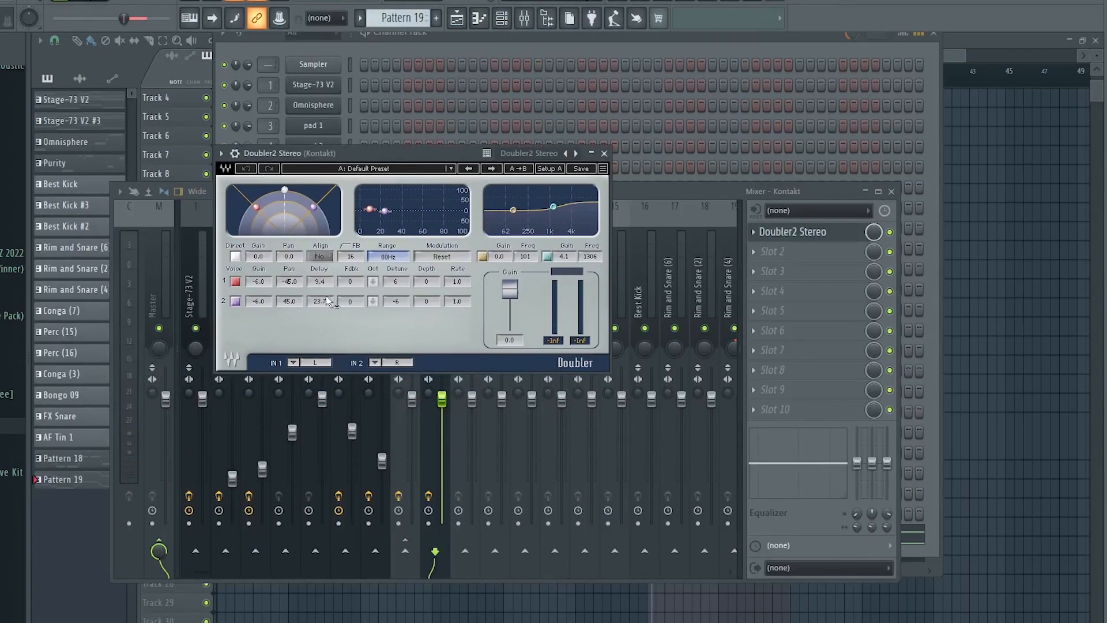
- Switch both voices of Doubler2 Stereo on the Kontakt insert to octave down and play the result
{"action": "left_click", "coordinate": [373, 301]}
{"action": "left_click", "coordinate": [373, 281]}
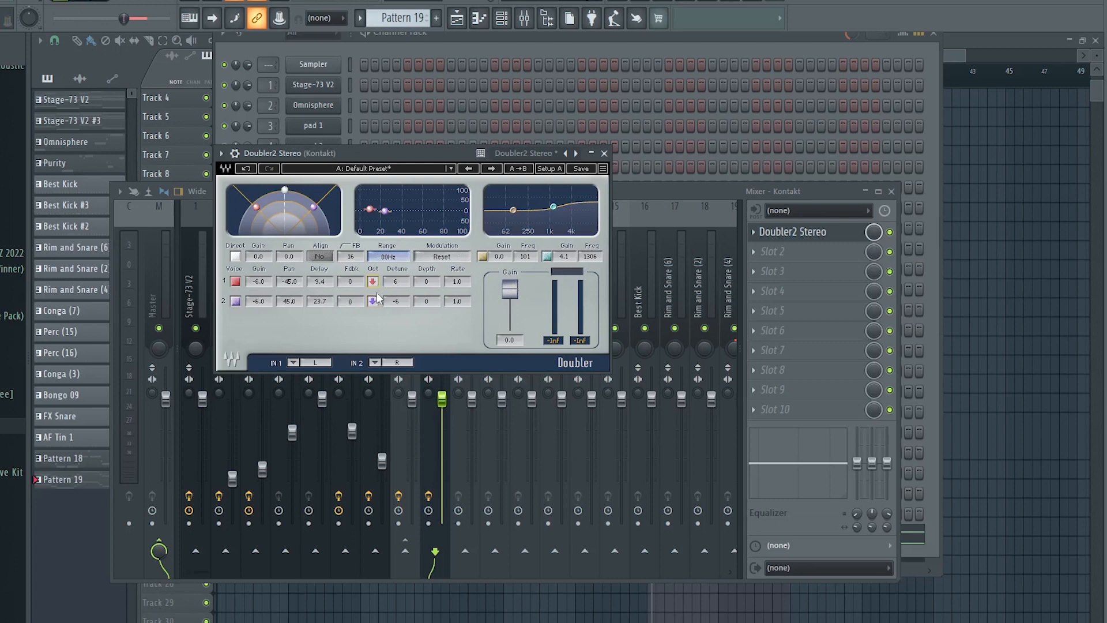
{"action": "key", "text": "space"}
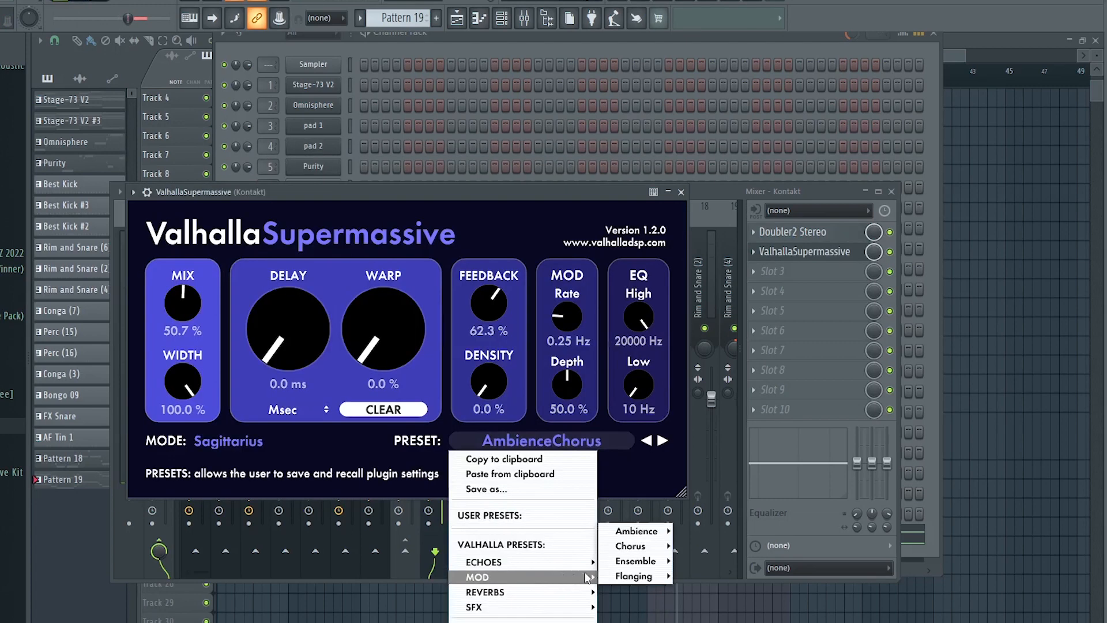
- Load the Chorus Slap preset in ValhallaSupermassive on the Kontakt insert and close the plugin window
{"action": "mouse_move", "coordinate": [633, 551]}
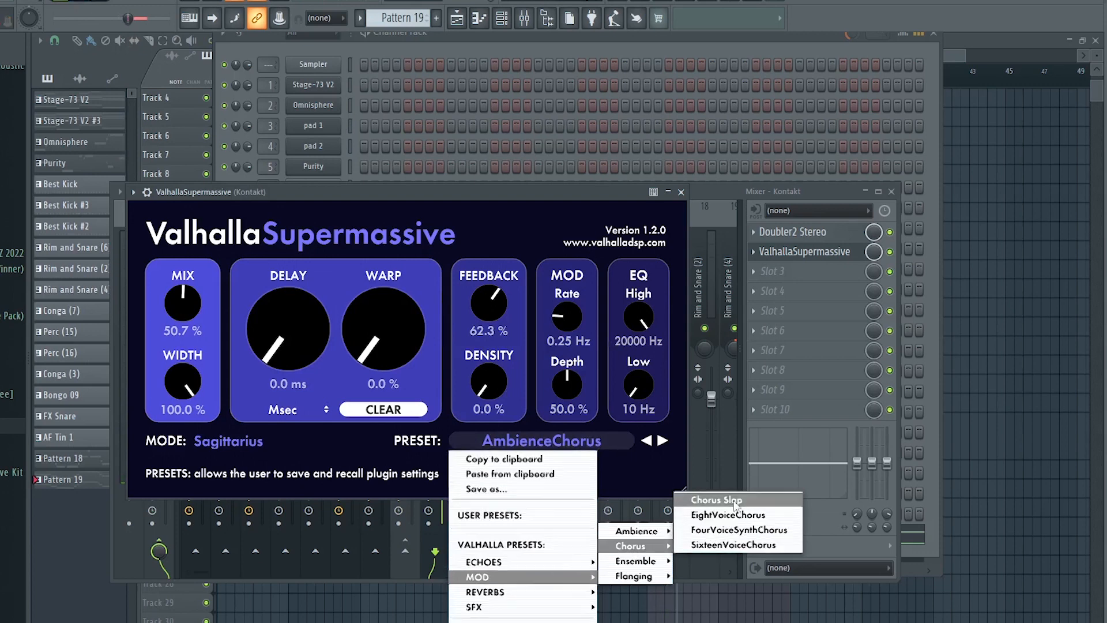
{"action": "left_click", "coordinate": [716, 499]}
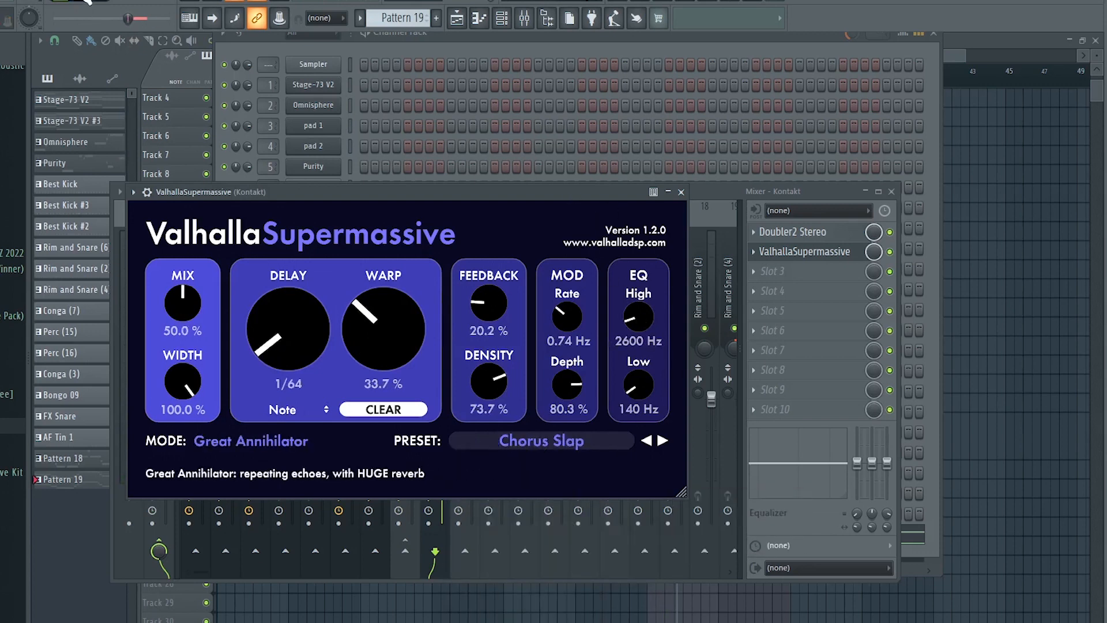
{"action": "left_click", "coordinate": [681, 192]}
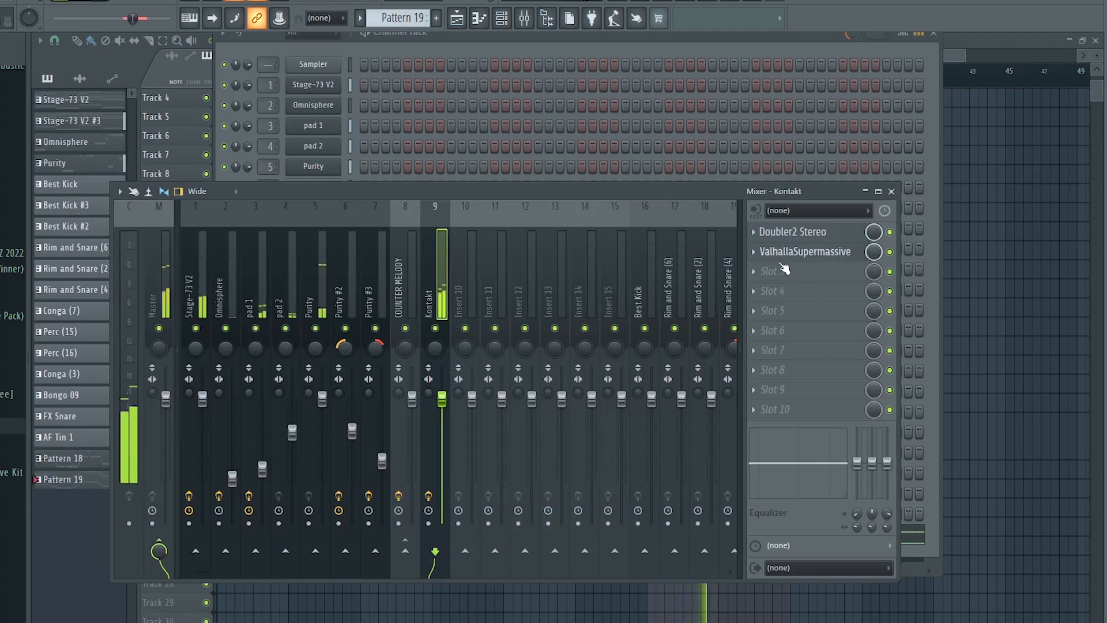
- Add Raum and Fruity Parametric EQ 2 after ValhallaSupermassive on the Kontakt insert, cutting the low frequencies with the EQ
{"action": "left_click", "coordinate": [778, 271]}
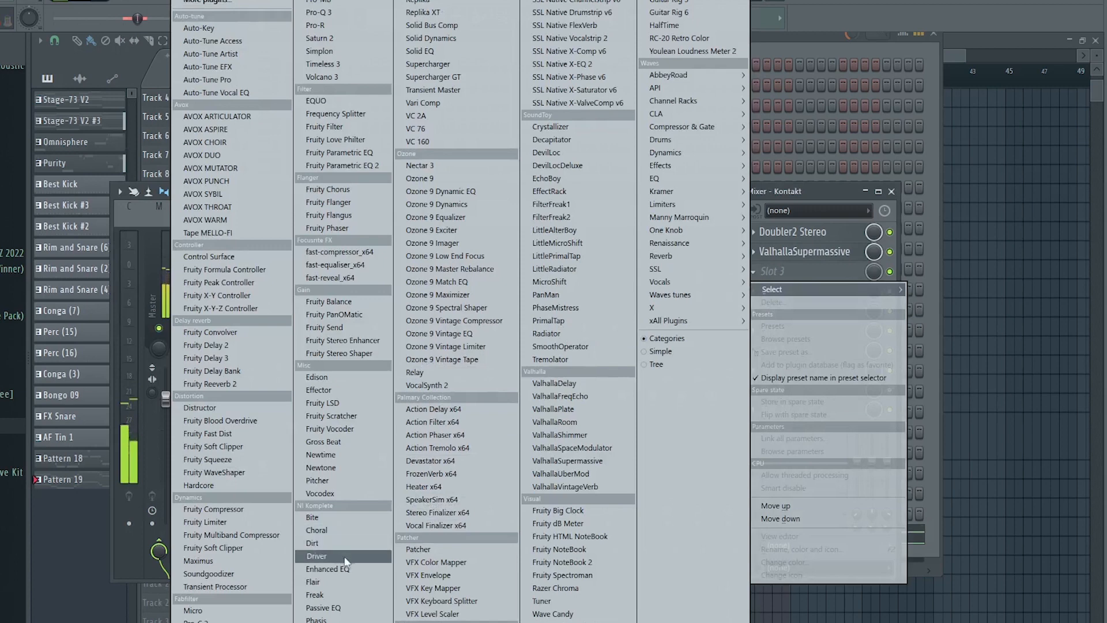
{"action": "left_click", "coordinate": [352, 529]}
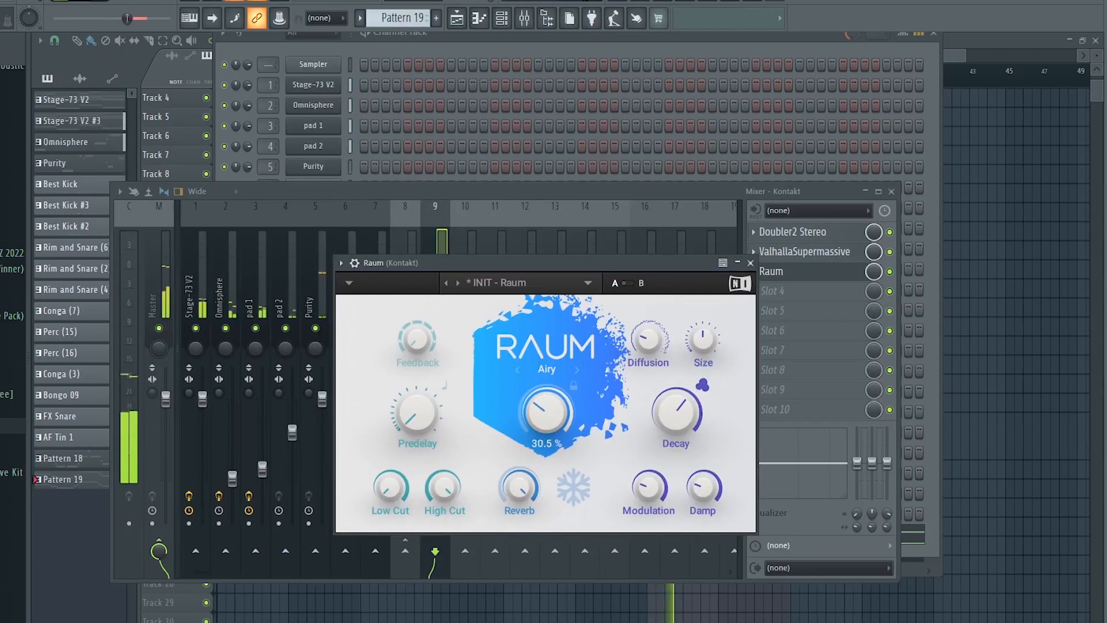
{"action": "left_click", "coordinate": [751, 263]}
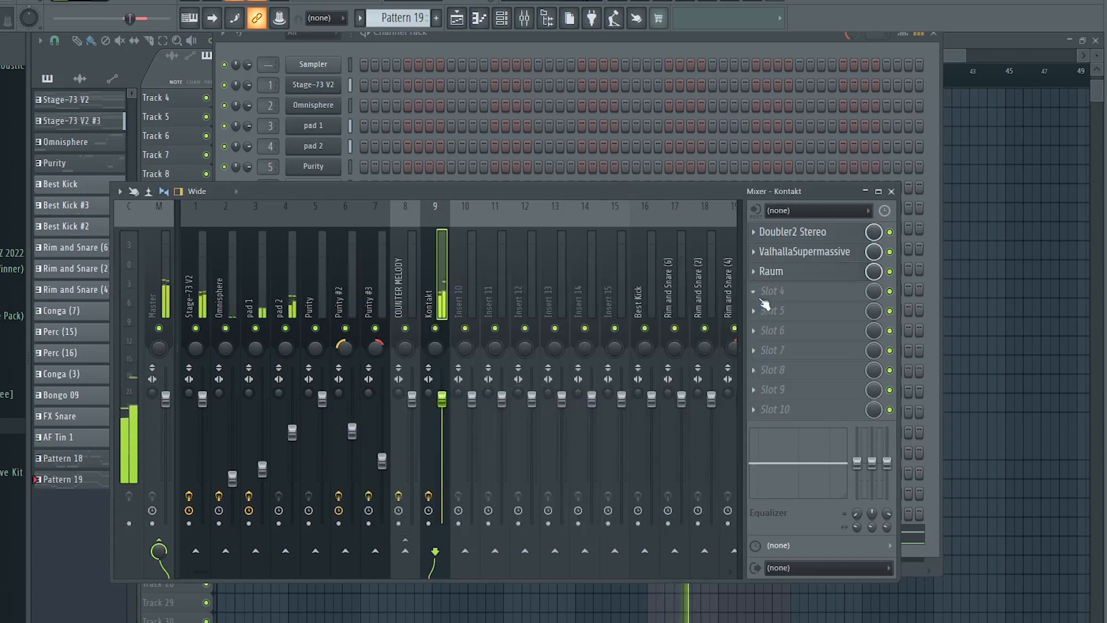
{"action": "left_click", "coordinate": [758, 290]}
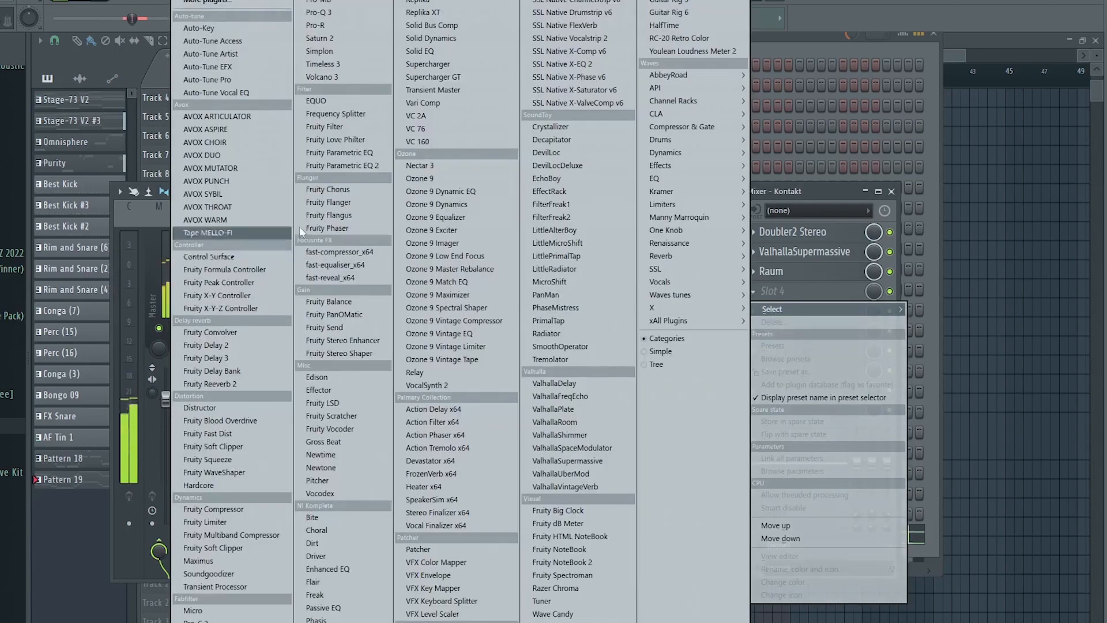
{"action": "left_click", "coordinate": [342, 166]}
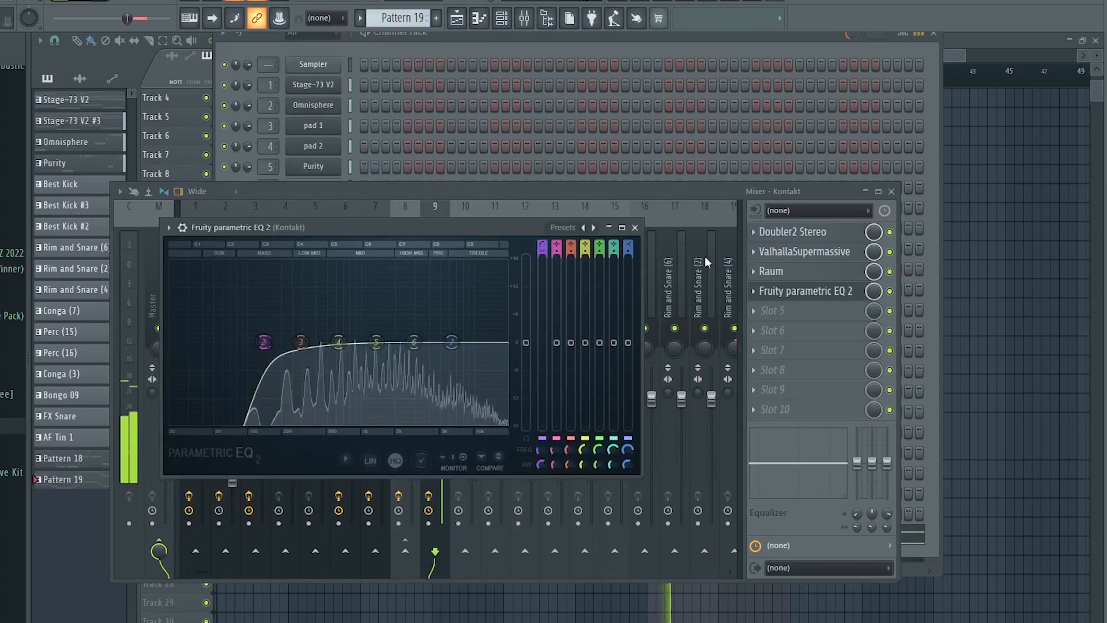
{"action": "left_click", "coordinate": [635, 228]}
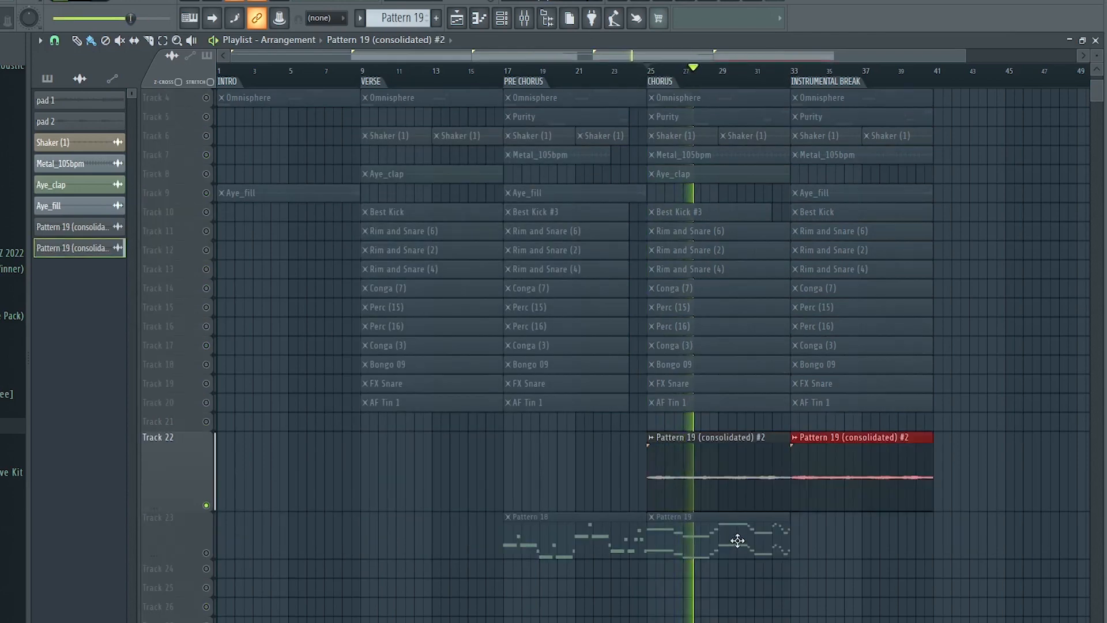
- Delete the Pattern 19 clip from the chorus on Track 23 and bring up the channel rack's channel filter
{"action": "right_click", "coordinate": [738, 540]}
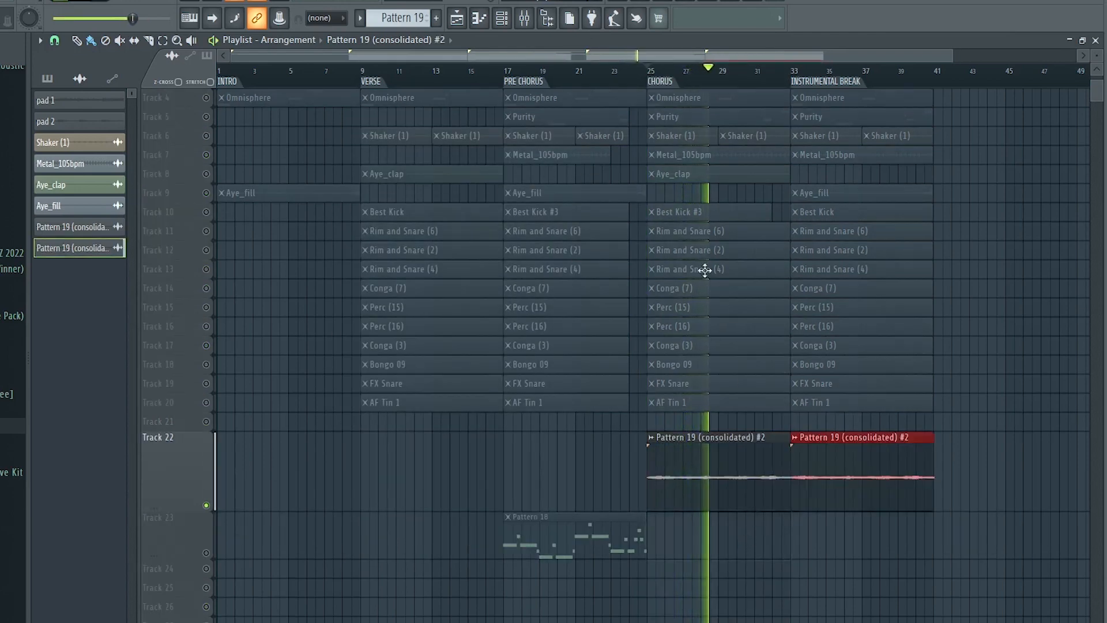
{"action": "left_click", "coordinate": [507, 24]}
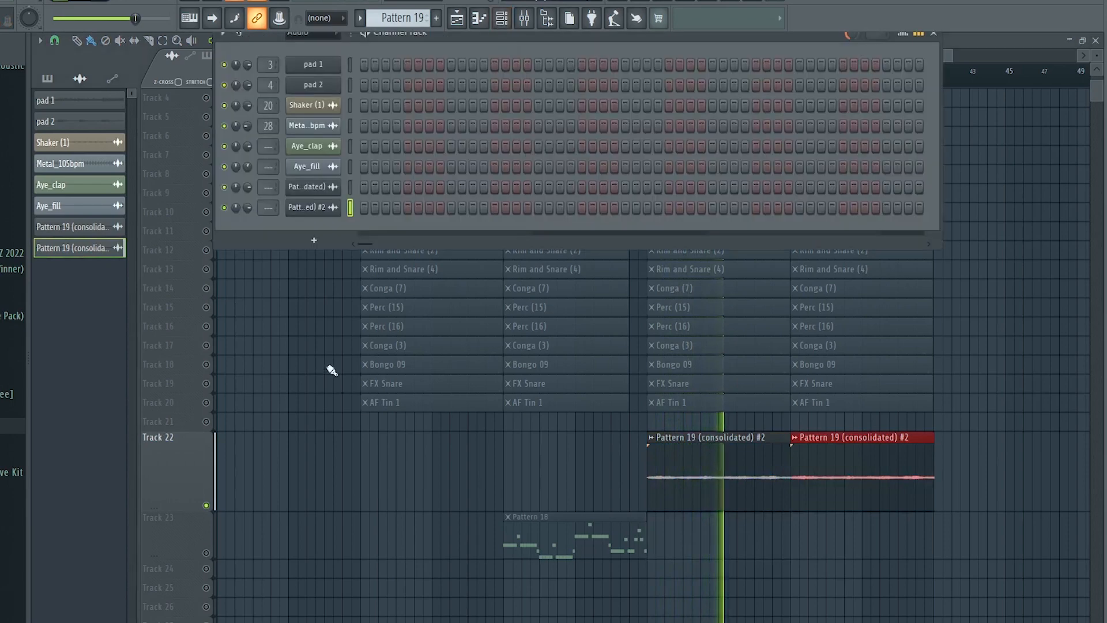
{"action": "left_click", "coordinate": [316, 46]}
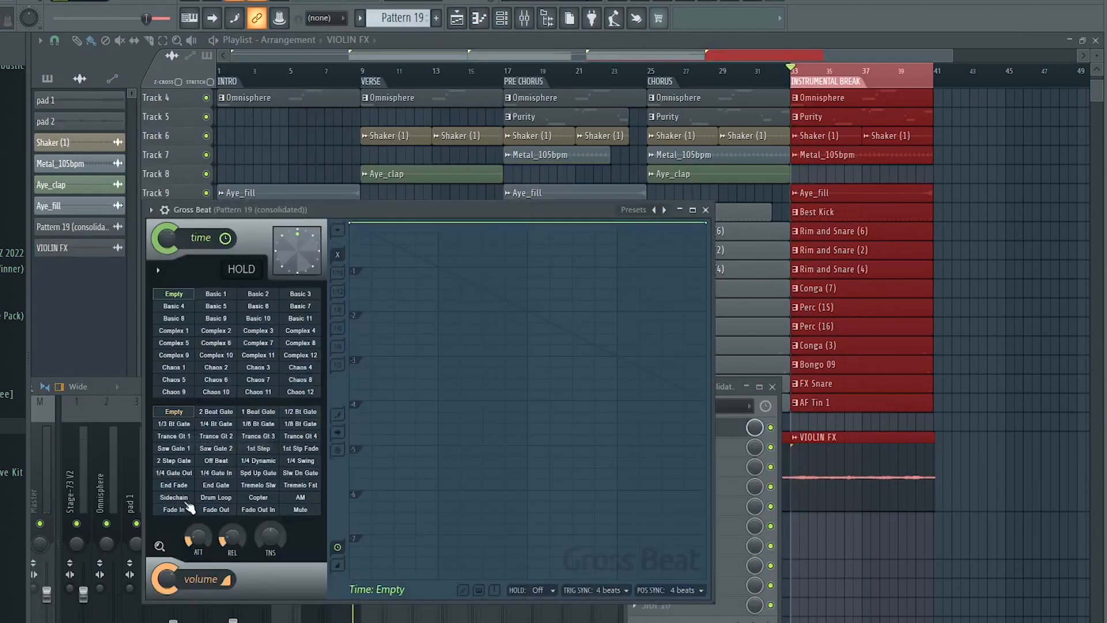
- Apply Gross Beat's Sidechain volume preset to the consolidated Pattern 19 insert and straighten its four rising curves during playback
{"action": "left_click", "coordinate": [185, 500]}
{"action": "key", "text": "space"}
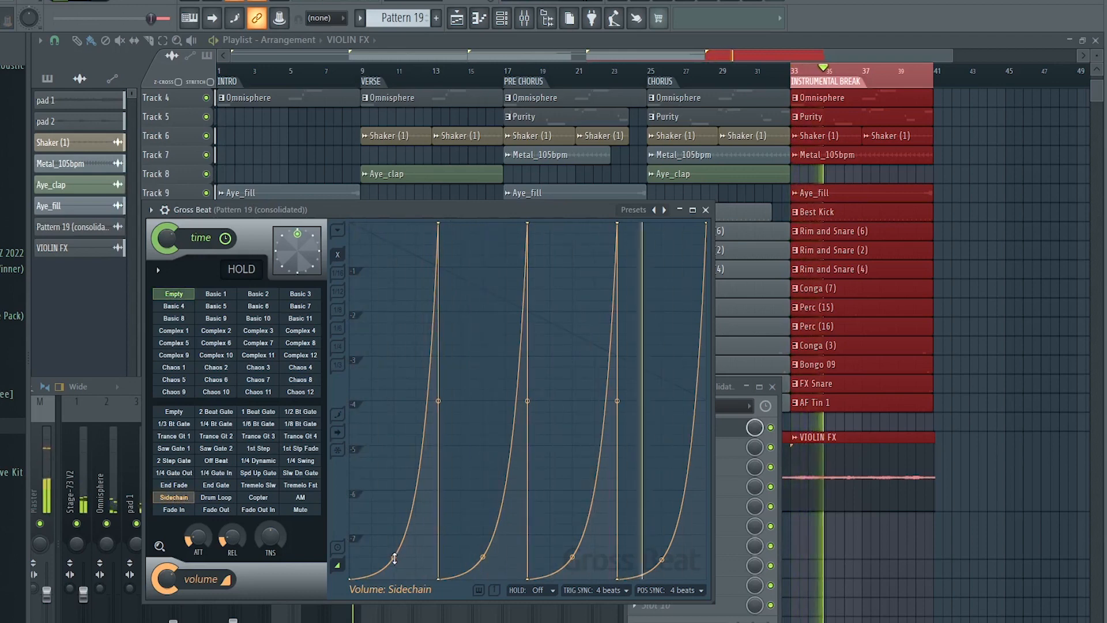
{"action": "right_click", "coordinate": [394, 560]}
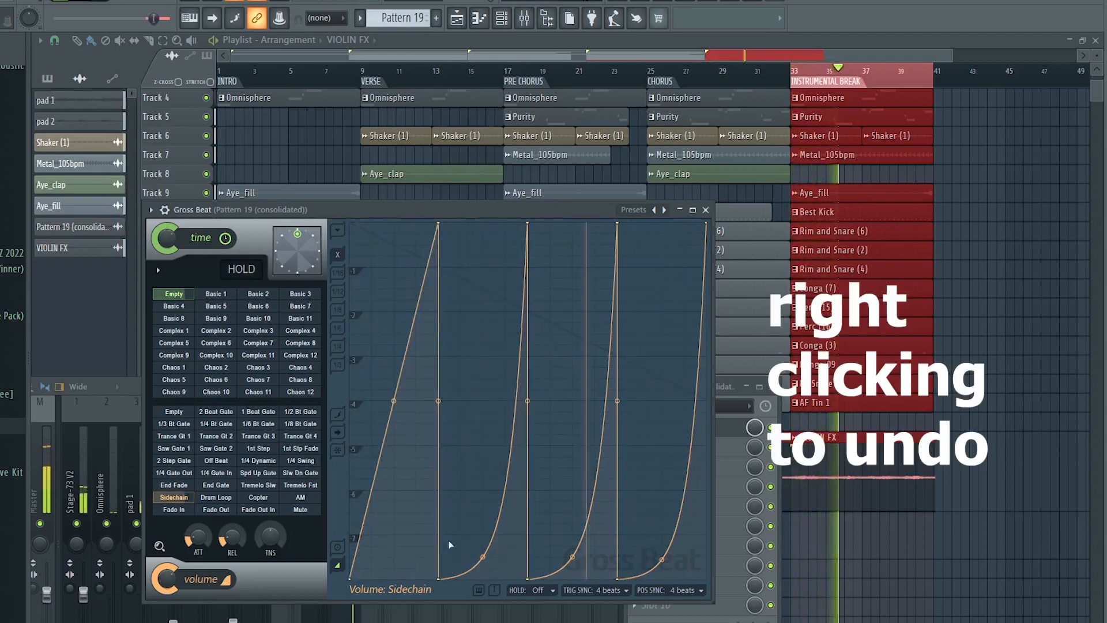
{"action": "right_click", "coordinate": [483, 557]}
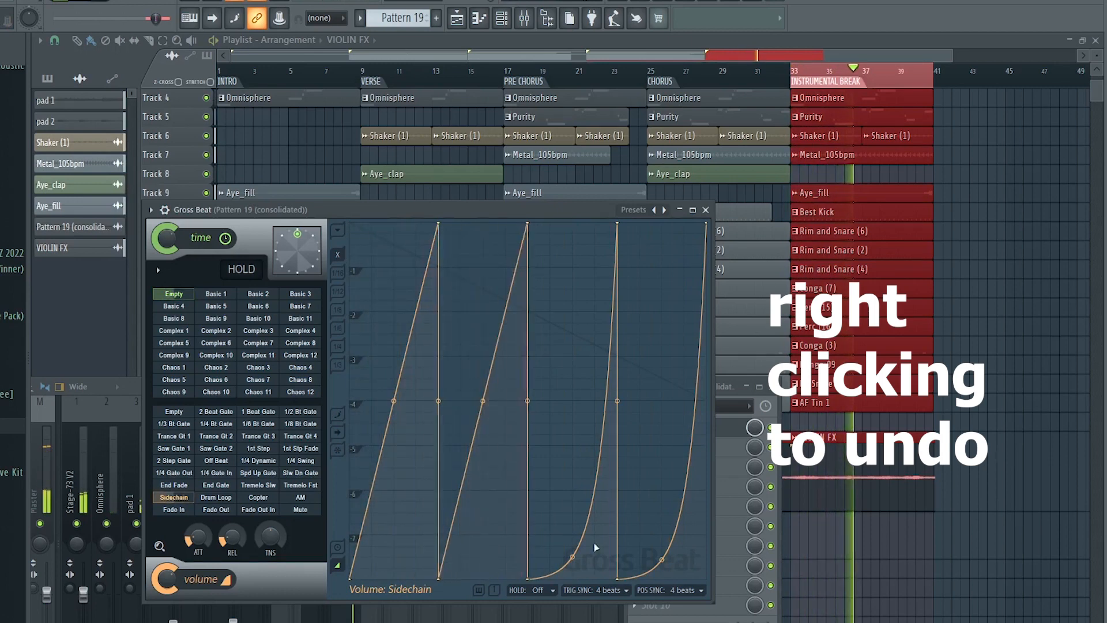
{"action": "right_click", "coordinate": [571, 557]}
{"action": "right_click", "coordinate": [664, 560]}
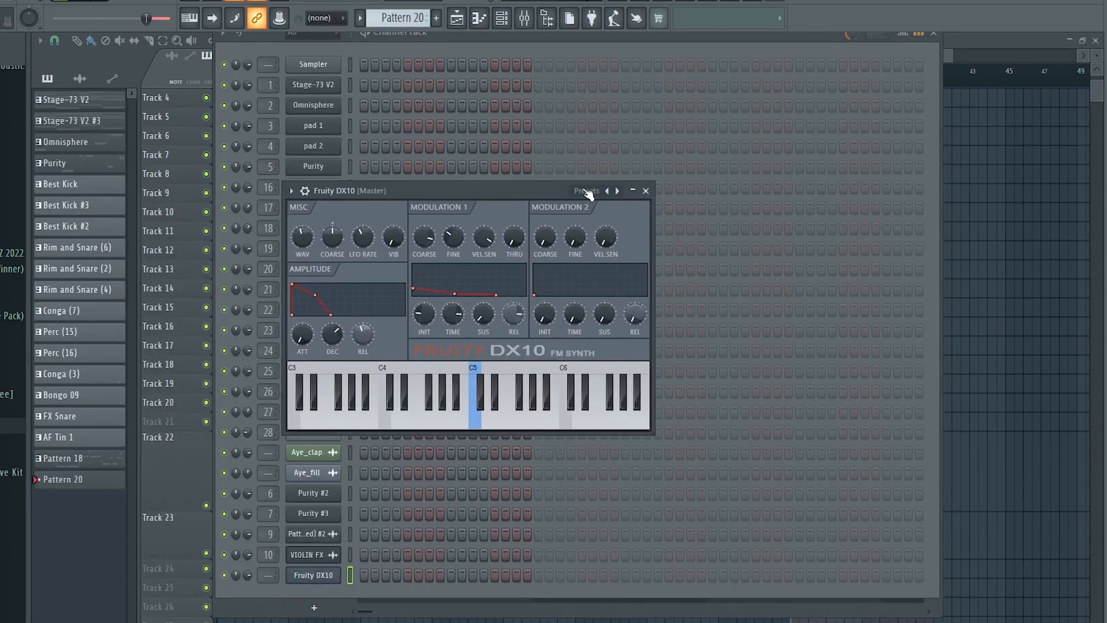
- Load the Log Drum preset in Fruity DX10 and turn down the amplitude release
{"action": "left_click", "coordinate": [587, 191]}
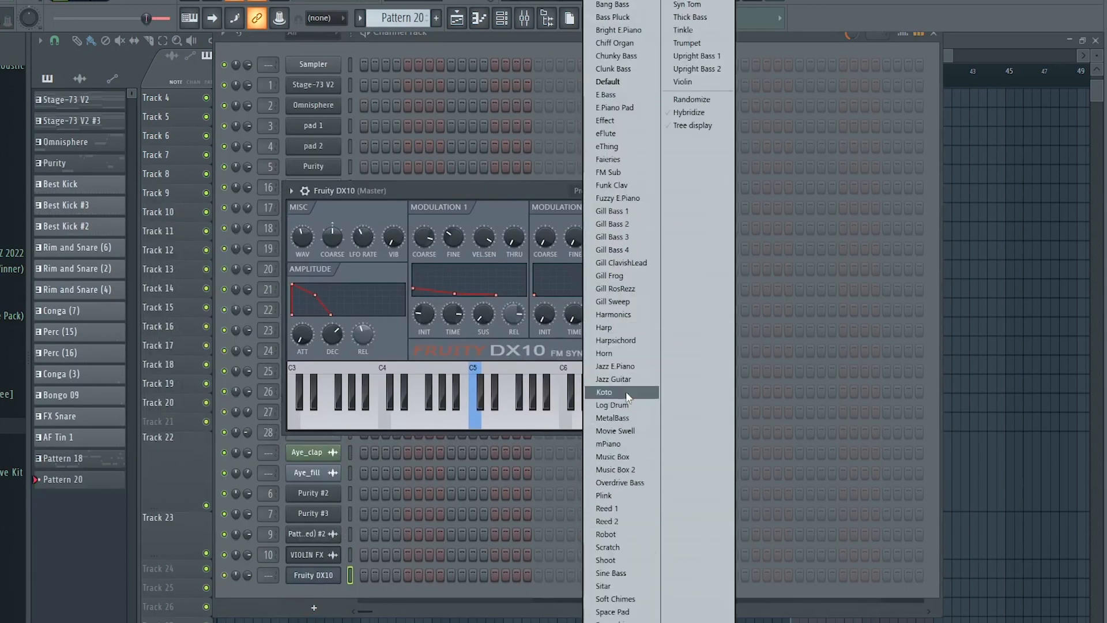
{"action": "left_click", "coordinate": [628, 406]}
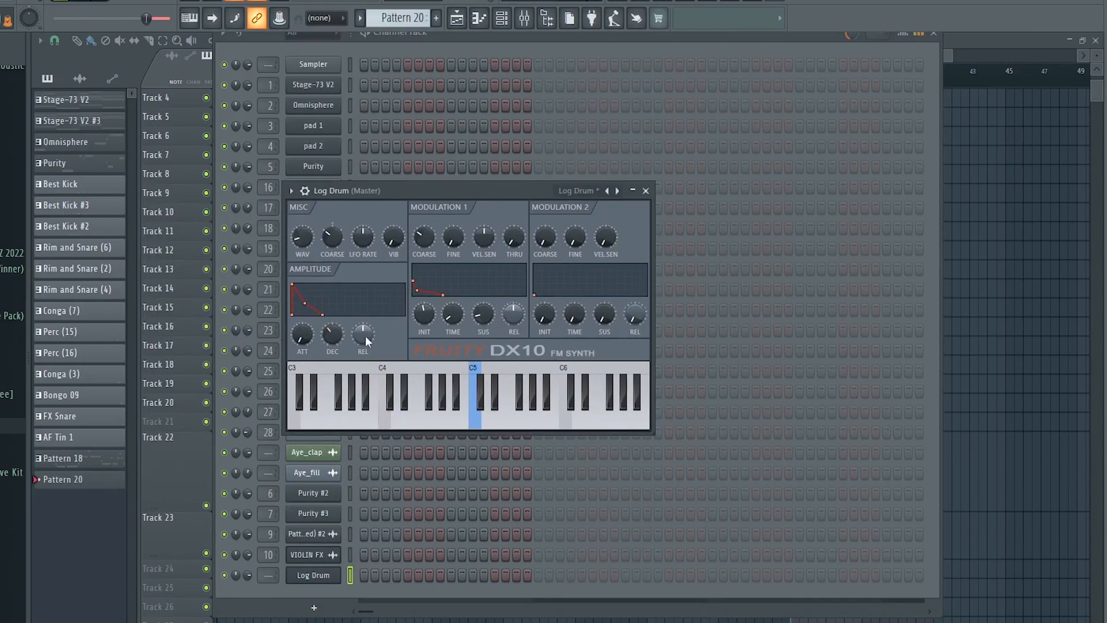
{"action": "left_click_drag", "start_coordinate": [365, 336], "coordinate": [366, 349]}
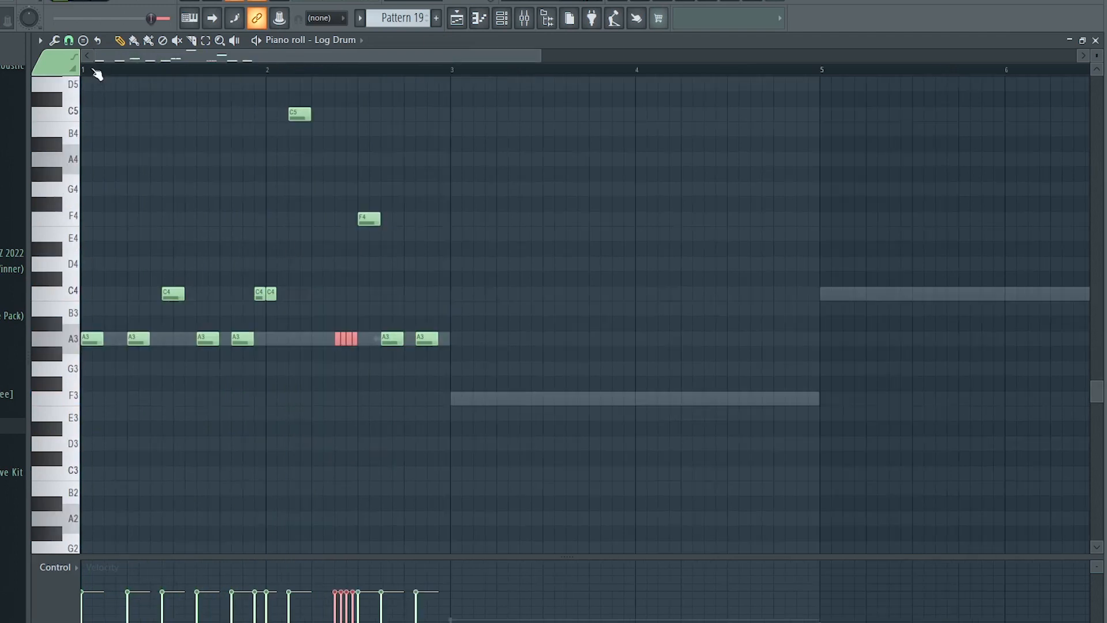
- Play the two-bar Log Drum pattern and duplicate it through bar 8, transposing the copies to start on F3, C4 and G3
{"action": "key", "text": "space"}
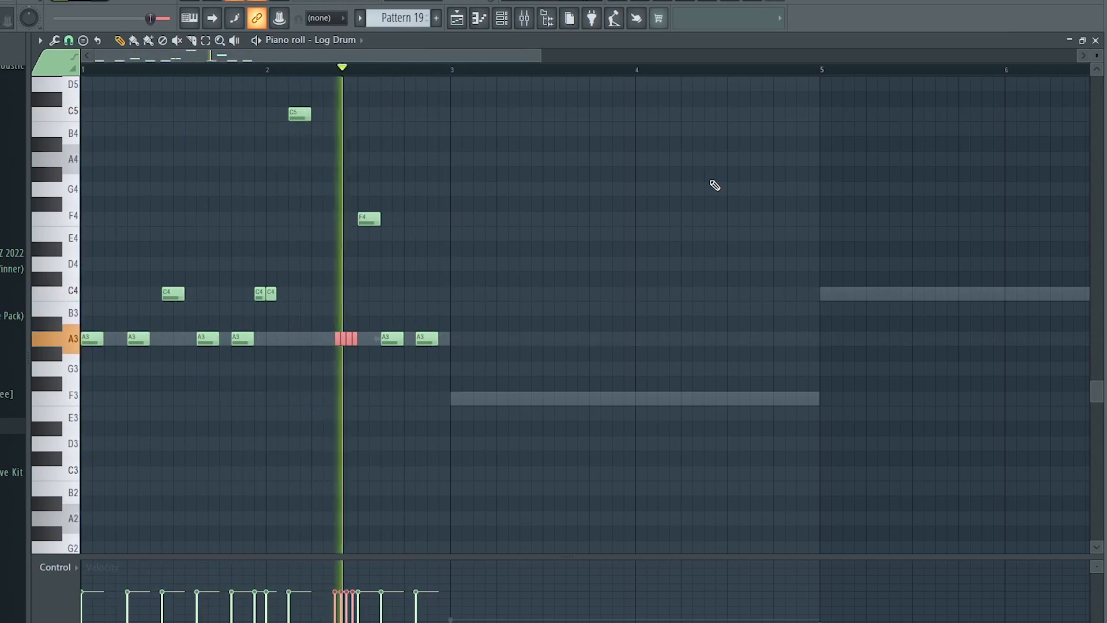
{"action": "key", "text": "space"}
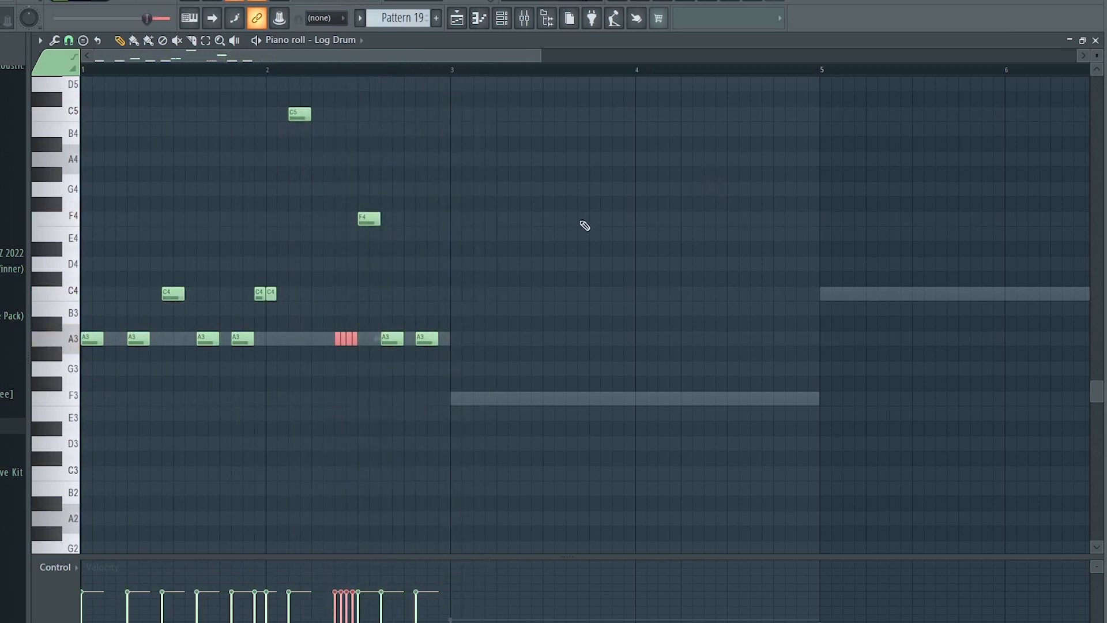
{"action": "key", "text": "ctrl+a"}
{"action": "left_click_drag", "start_coordinate": [90, 338], "coordinate": [462, 398]}
{"action": "scroll", "coordinate": [567, 285], "scroll_direction": "down", "scroll_amount": 2}
{"action": "left_click_drag", "start_coordinate": [568, 287], "coordinate": [1061, 313]}
{"action": "scroll", "coordinate": [900, 72], "scroll_direction": "down", "scroll_amount": 1}
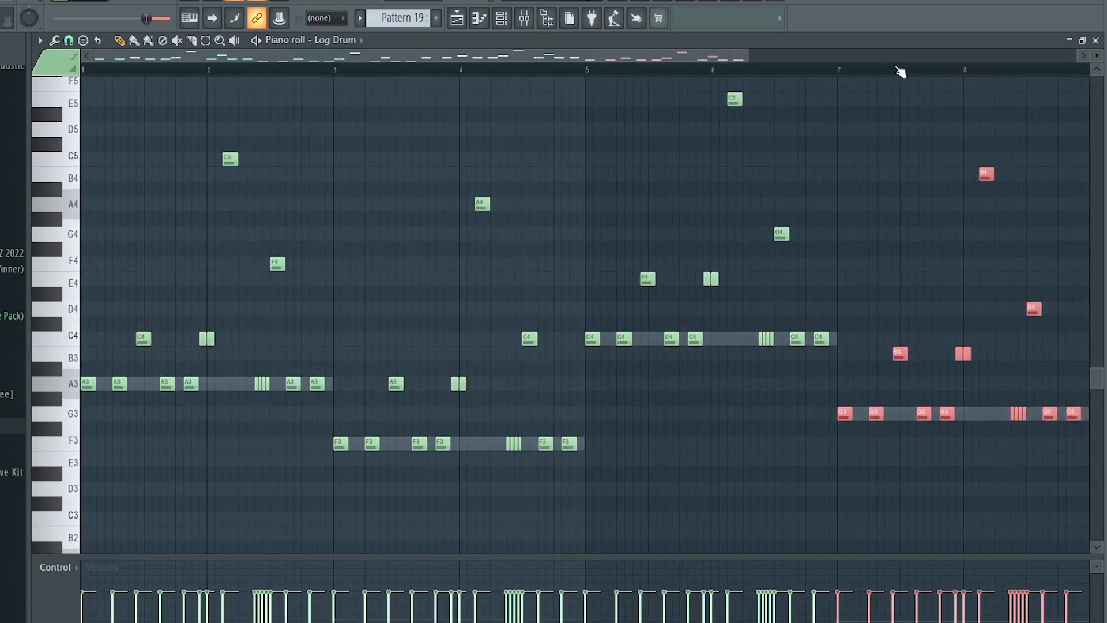
- Switch the control lane of the eight-bar Log Drum pattern to Note velocity
{"action": "left_click_drag", "start_coordinate": [729, 58], "coordinate": [837, 60]}
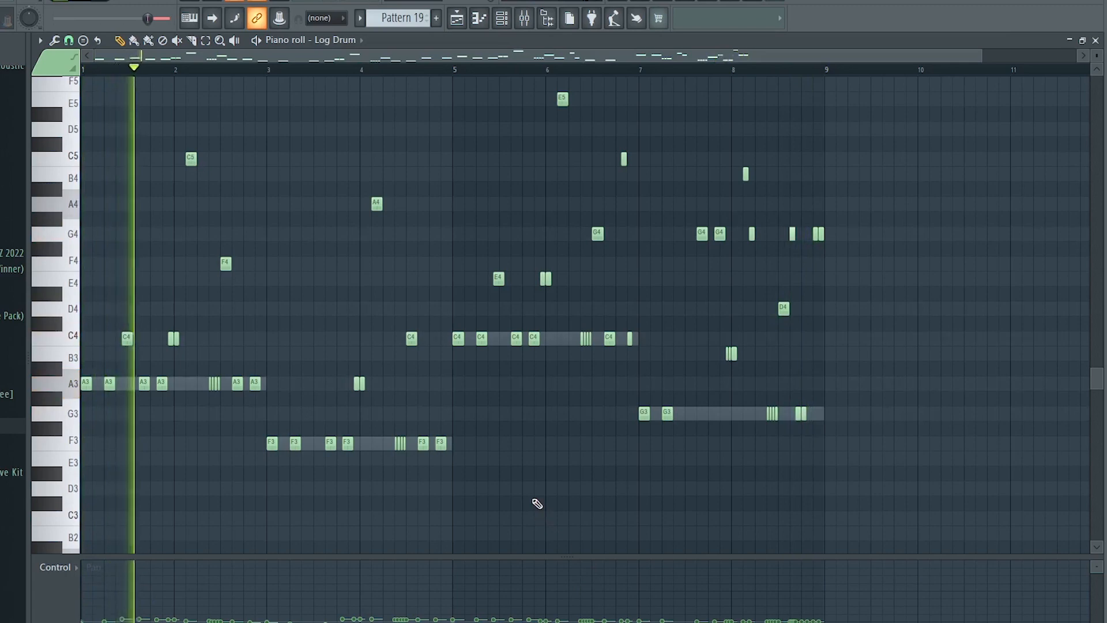
{"action": "left_click", "coordinate": [56, 568]}
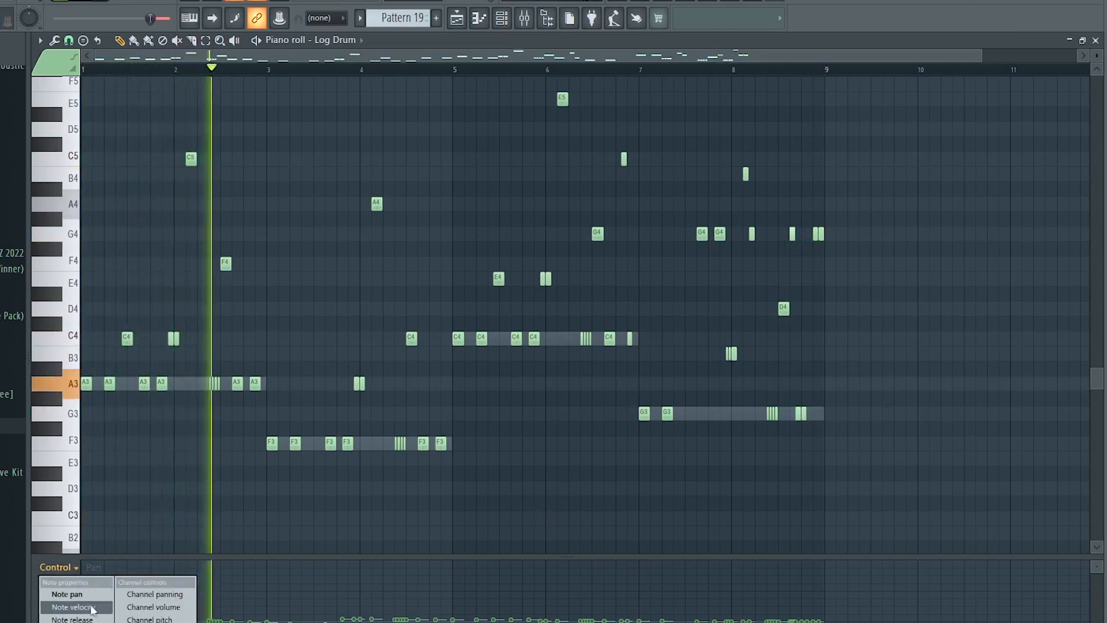
{"action": "left_click", "coordinate": [72, 607]}
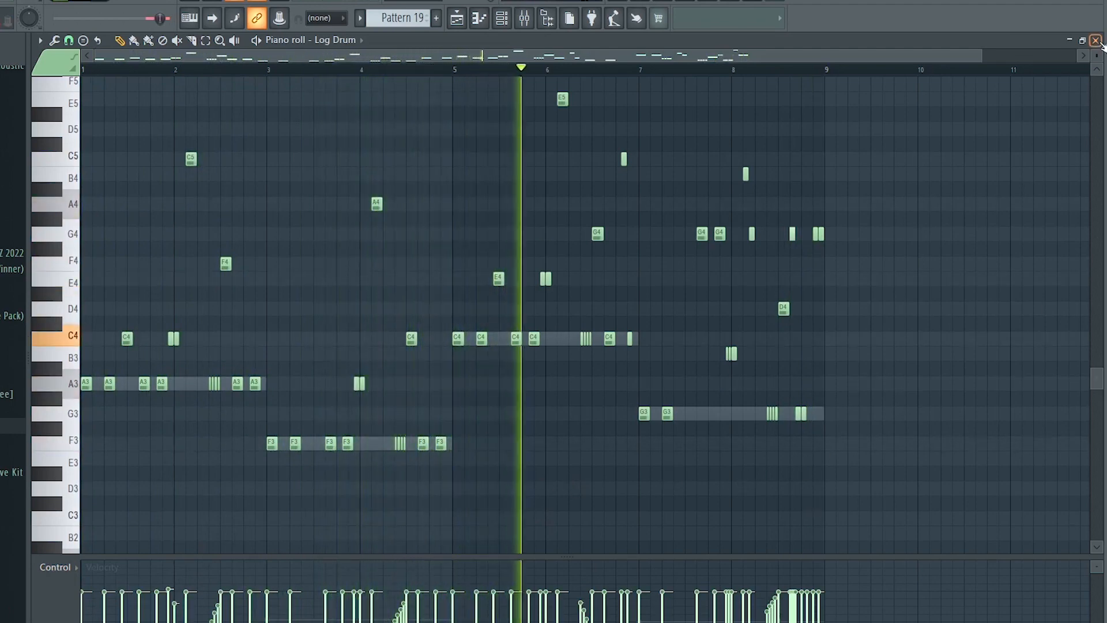
- Clone the Log Drum channel in the channel rack and load the Harpsichord preset in the clone
{"action": "key", "text": "F6"}
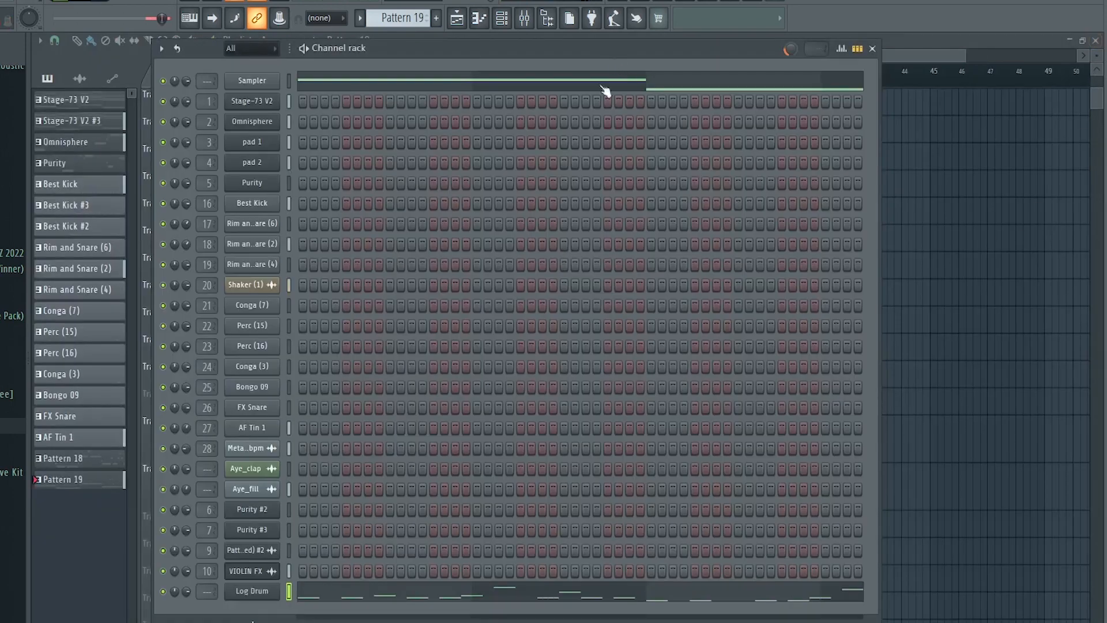
{"action": "right_click", "coordinate": [269, 597]}
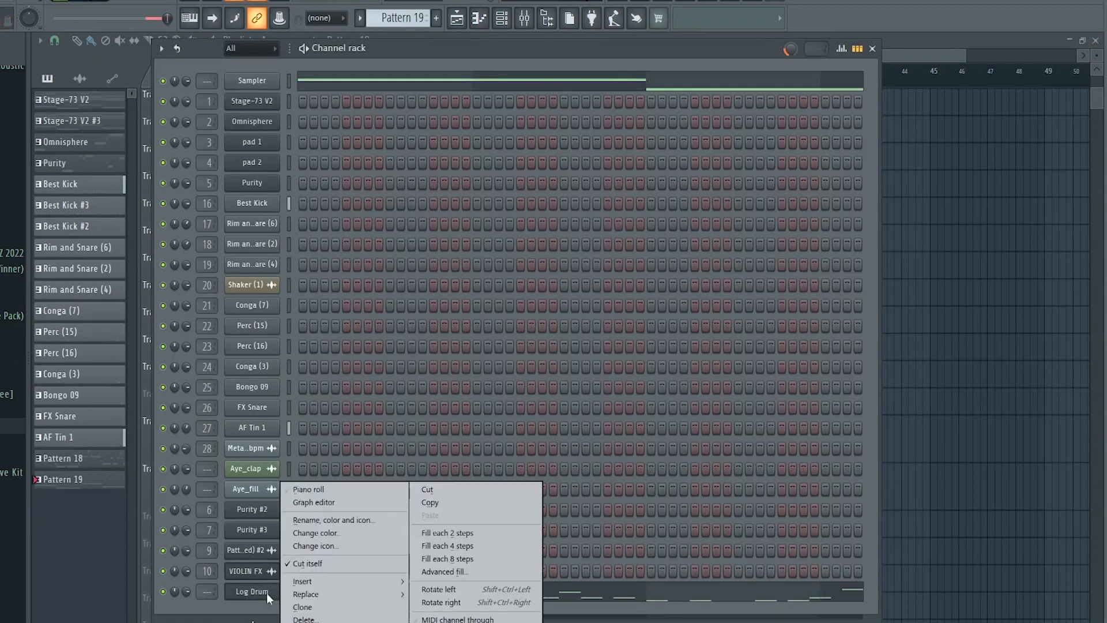
{"action": "left_click", "coordinate": [350, 607]}
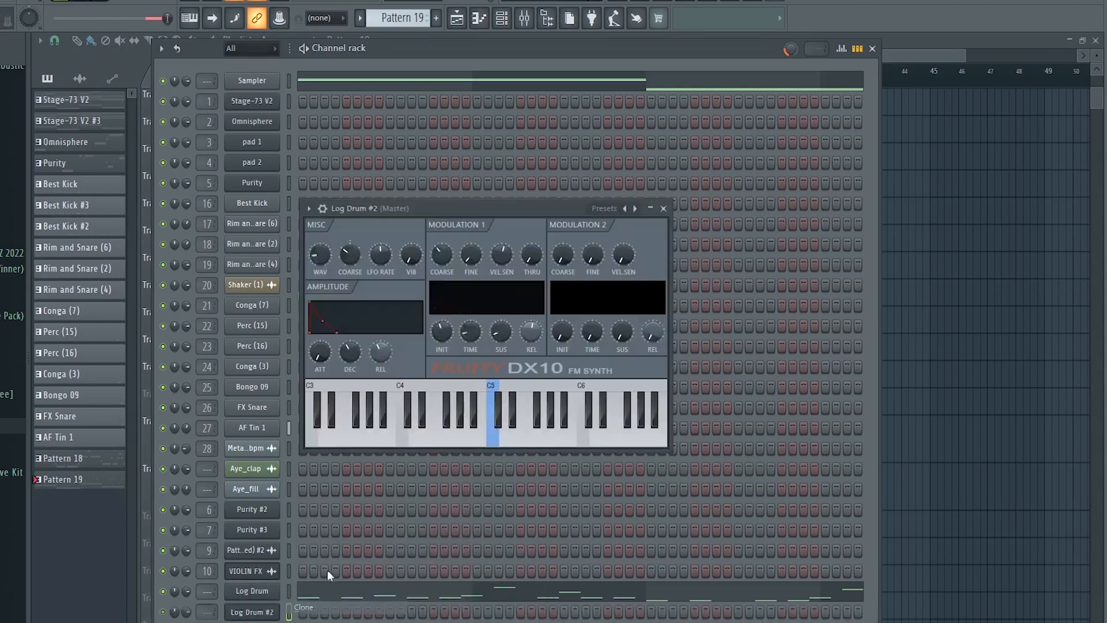
{"action": "left_click", "coordinate": [614, 214]}
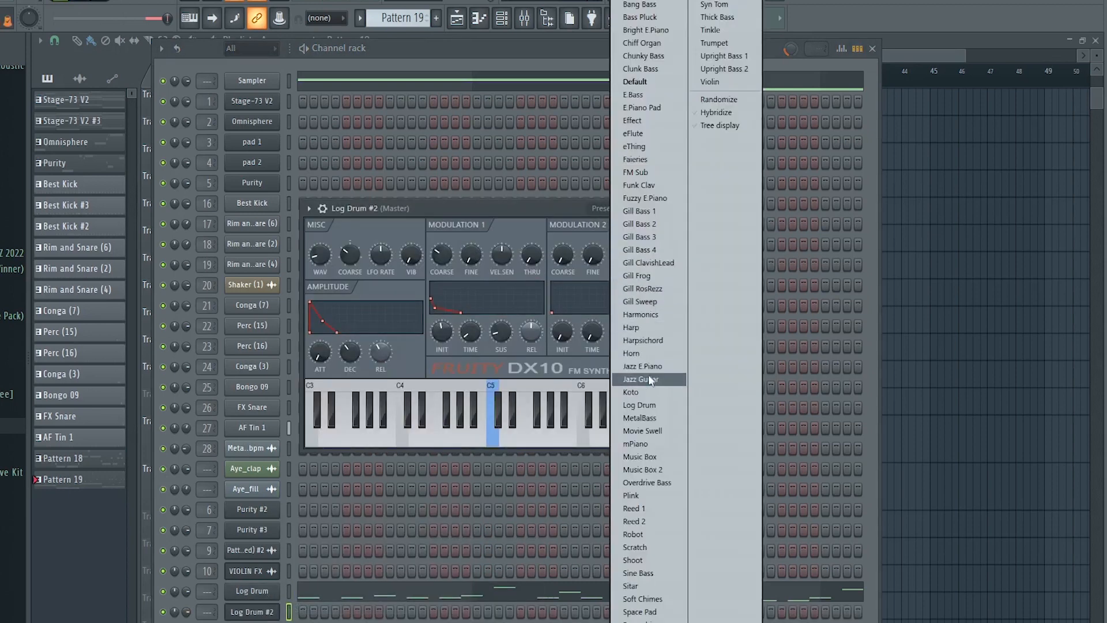
{"action": "left_click", "coordinate": [647, 341]}
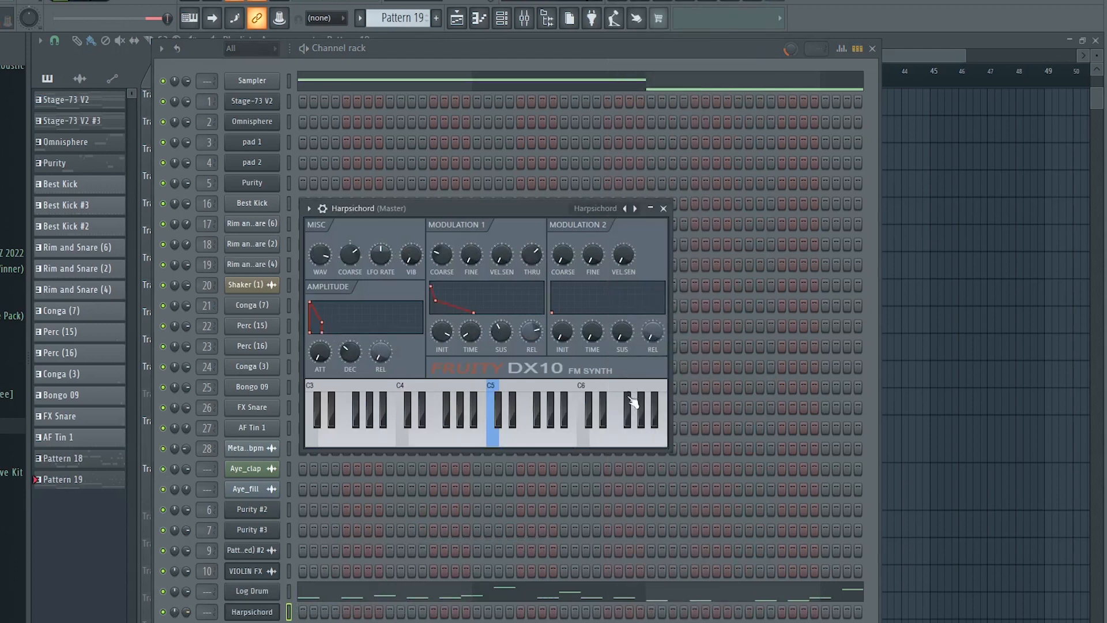
- Copy the Log Drum channel's notes into the Harpsichord channel and toggle playback
{"action": "right_click", "coordinate": [252, 591]}
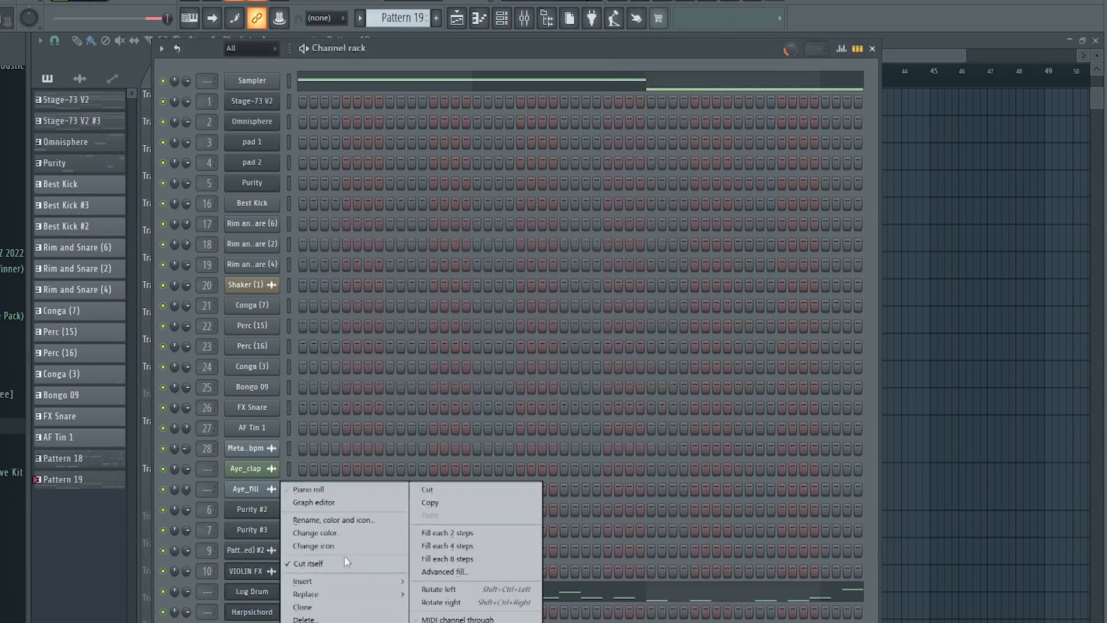
{"action": "left_click", "coordinate": [445, 505]}
{"action": "right_click", "coordinate": [271, 615]}
{"action": "mouse_move", "coordinate": [312, 585]}
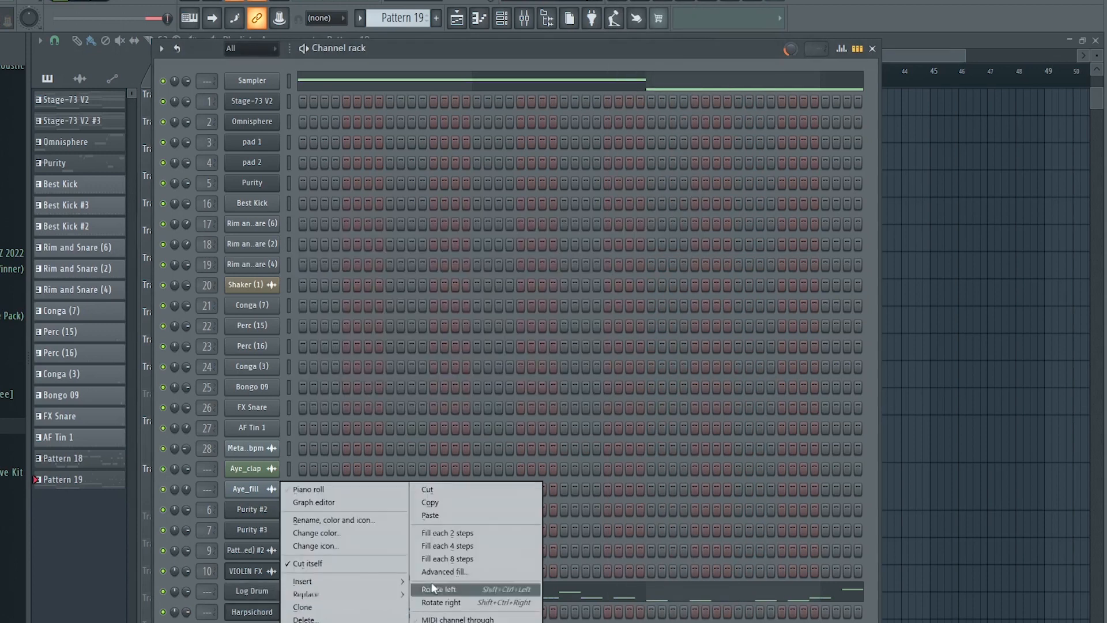
{"action": "left_click", "coordinate": [446, 515]}
{"action": "key", "text": "space"}
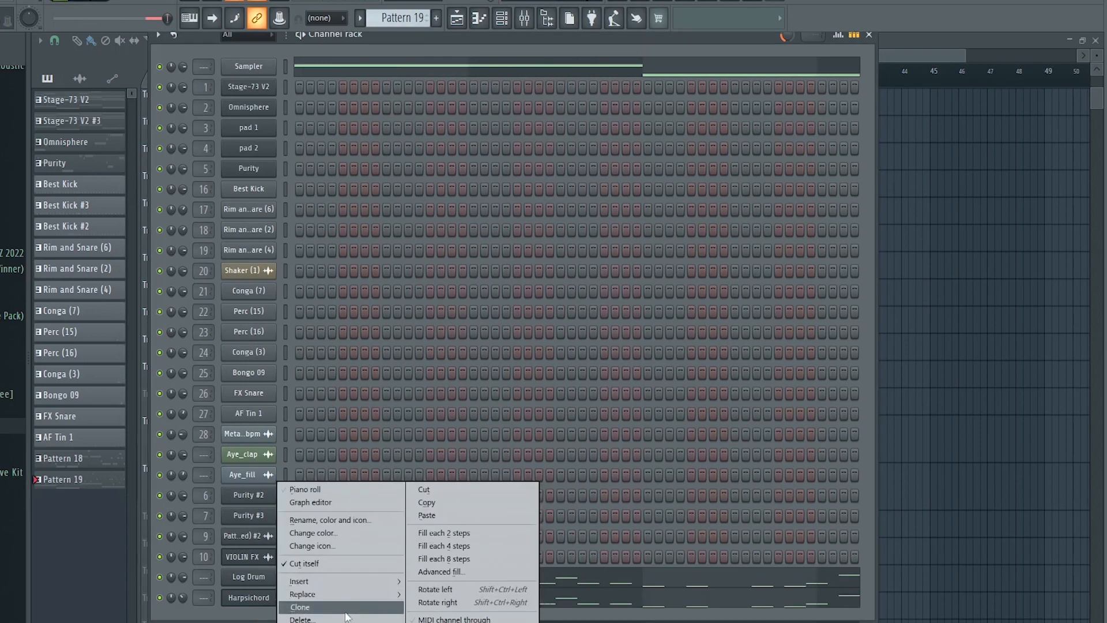
- Clone the Harpsichord channel and load the Log Drum preset in the new clone
{"action": "left_click", "coordinate": [346, 612]}
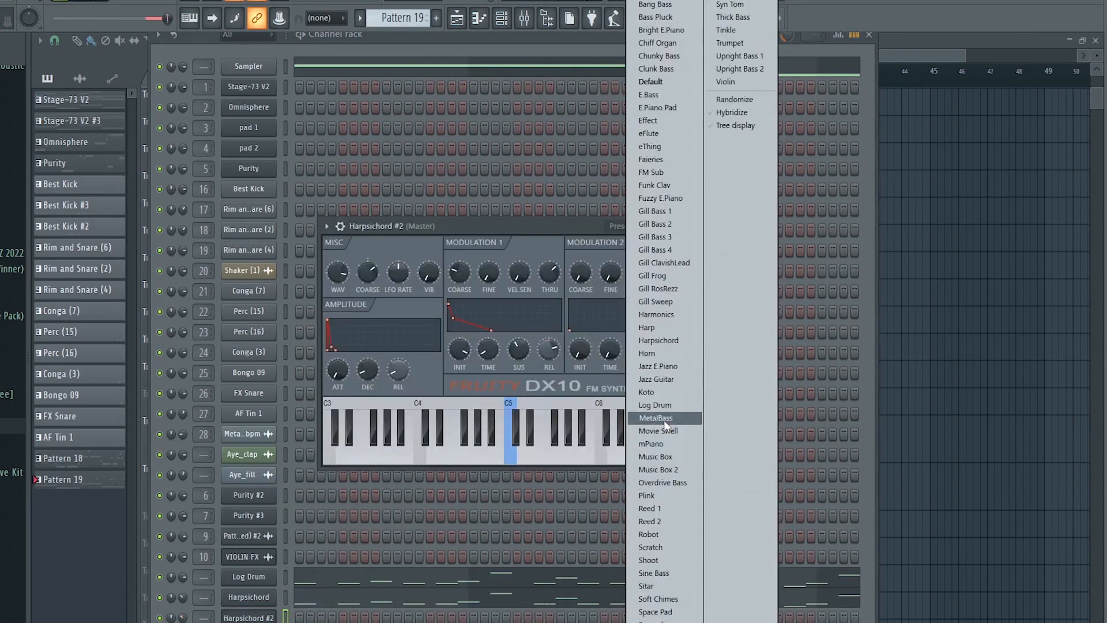
{"action": "left_click", "coordinate": [666, 409]}
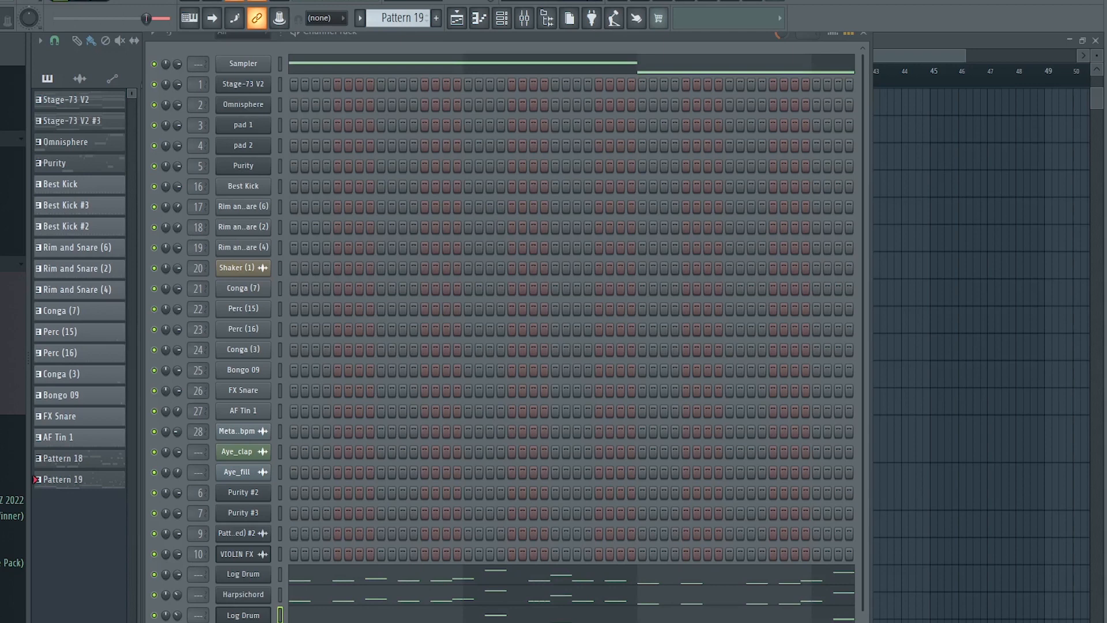
- Enable the volume envelope of the AfroJam - Sub 2 [112] C channel, with Hold at maximum and the other envelope stages at minimum
{"action": "left_click", "coordinate": [243, 621]}
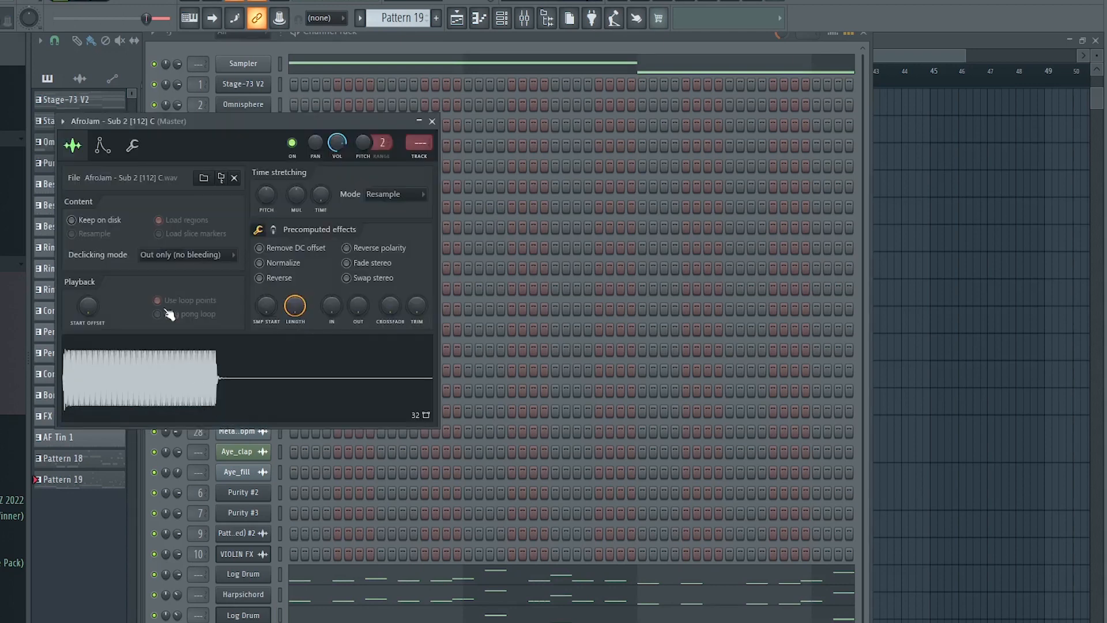
{"action": "left_click_drag", "start_coordinate": [202, 125], "coordinate": [437, 125]}
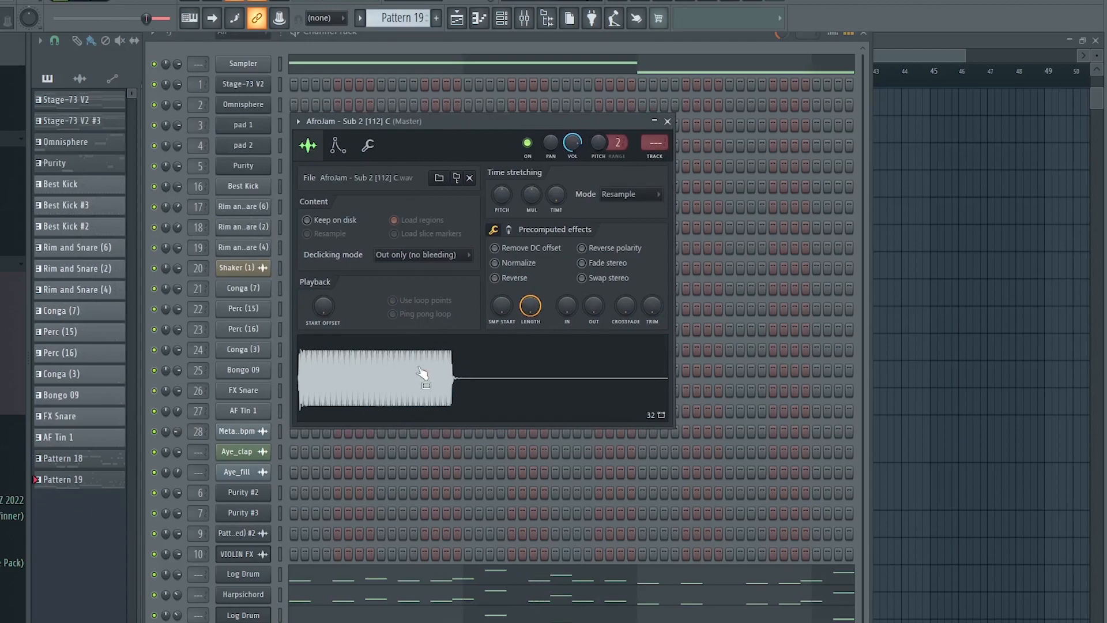
{"action": "left_click", "coordinate": [338, 146]}
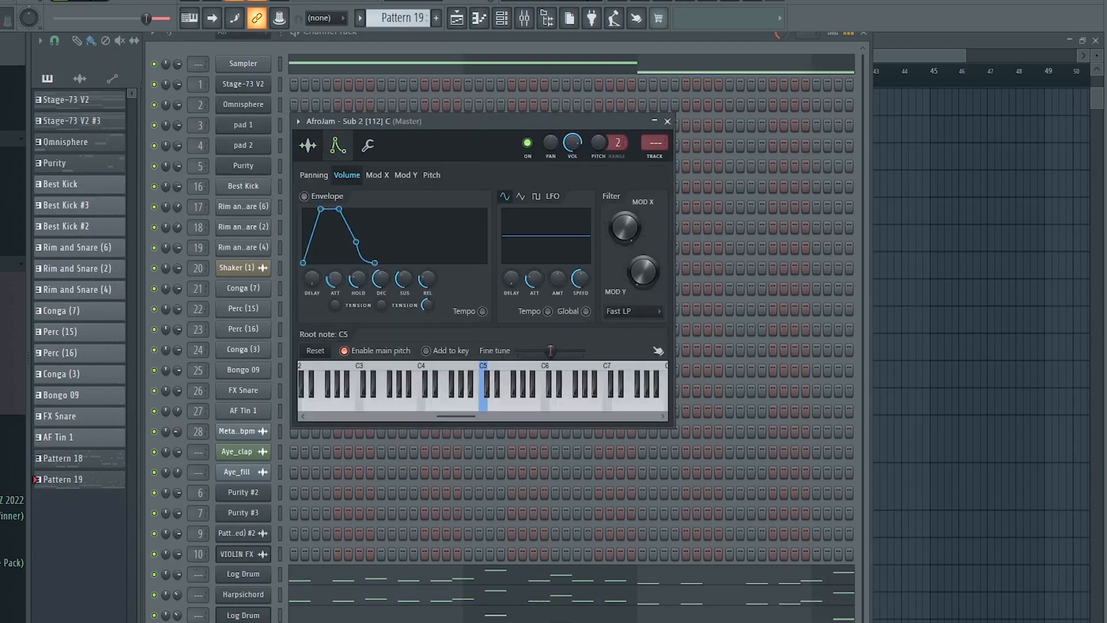
{"action": "left_click_drag", "start_coordinate": [357, 280], "coordinate": [359, 266]}
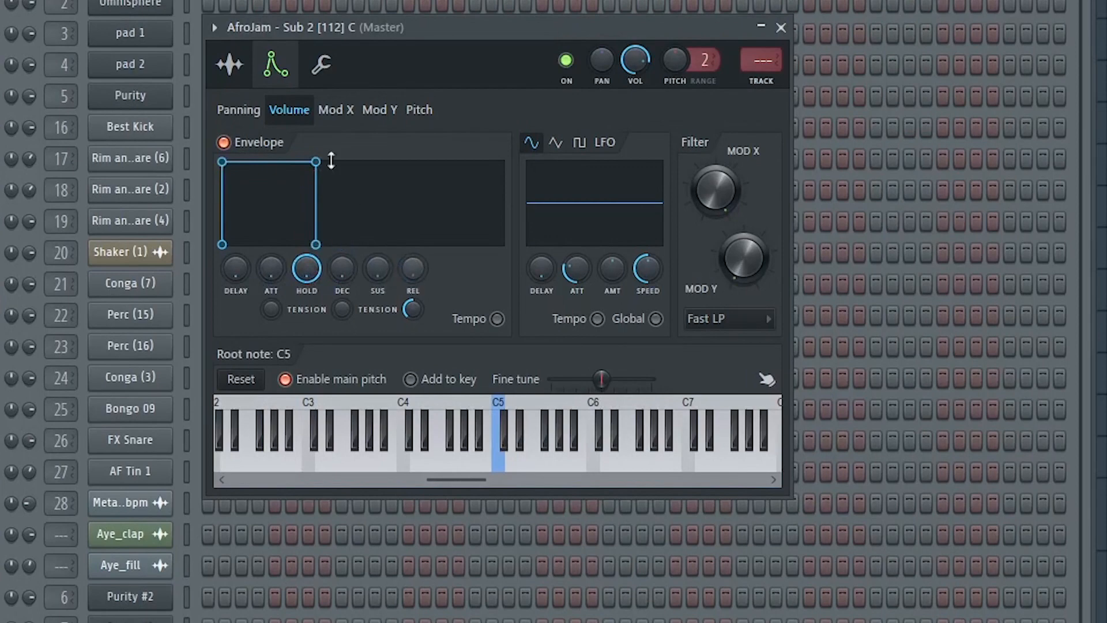
- Open the AfroJam - Sub 2 [112] C sample in the Edison audio editor and detect its pitch regions
{"action": "left_click", "coordinate": [229, 64]}
{"action": "right_click", "coordinate": [367, 403]}
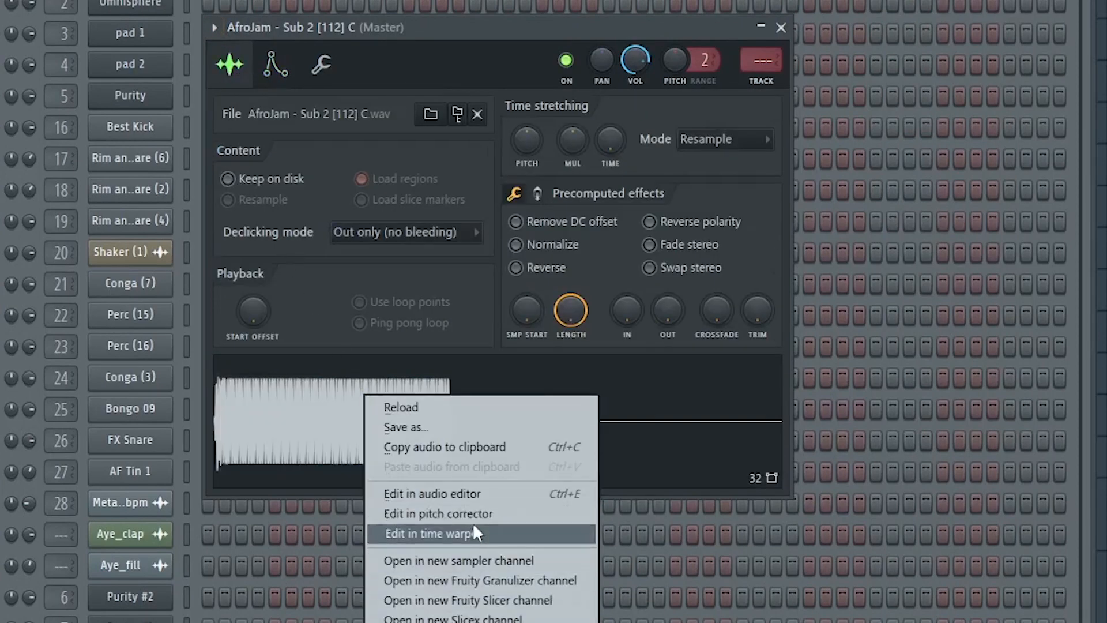
{"action": "left_click", "coordinate": [481, 495]}
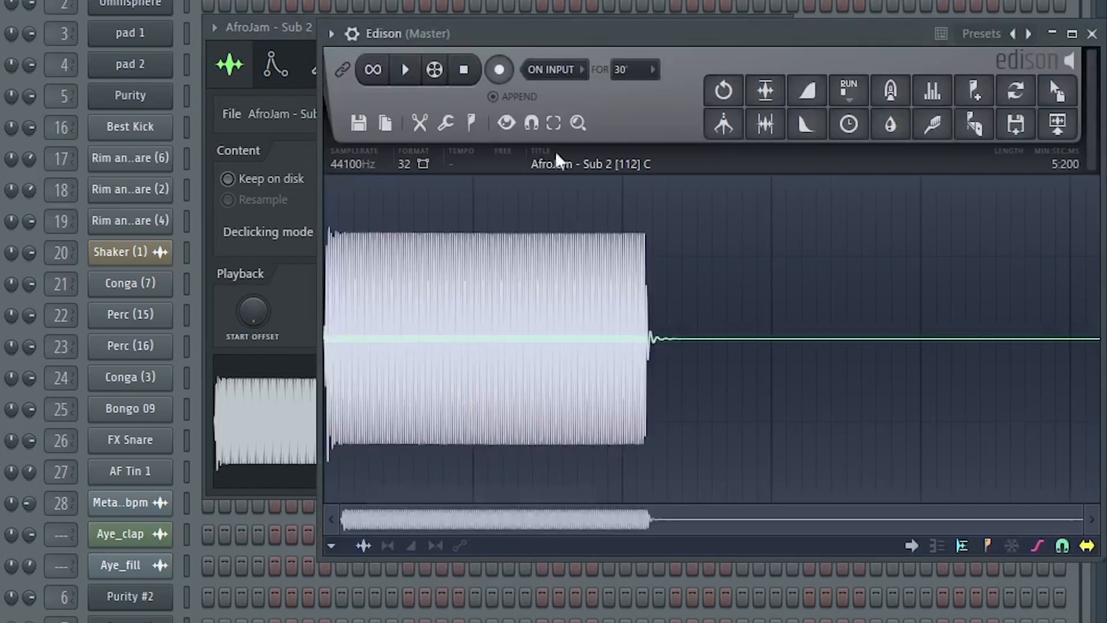
{"action": "left_click", "coordinate": [479, 131]}
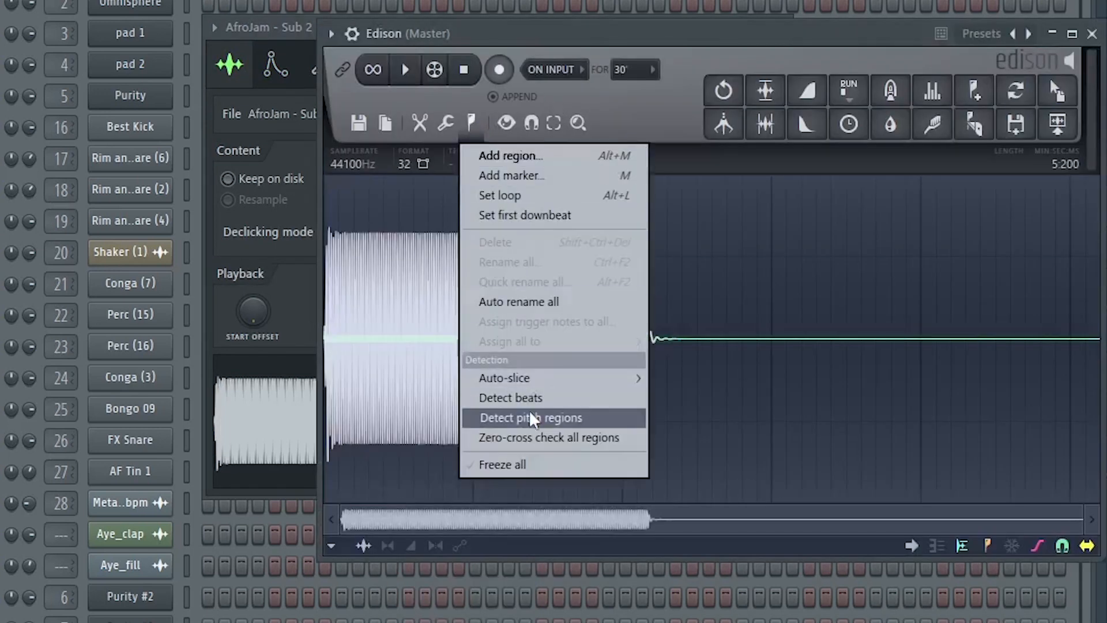
{"action": "left_click", "coordinate": [548, 419]}
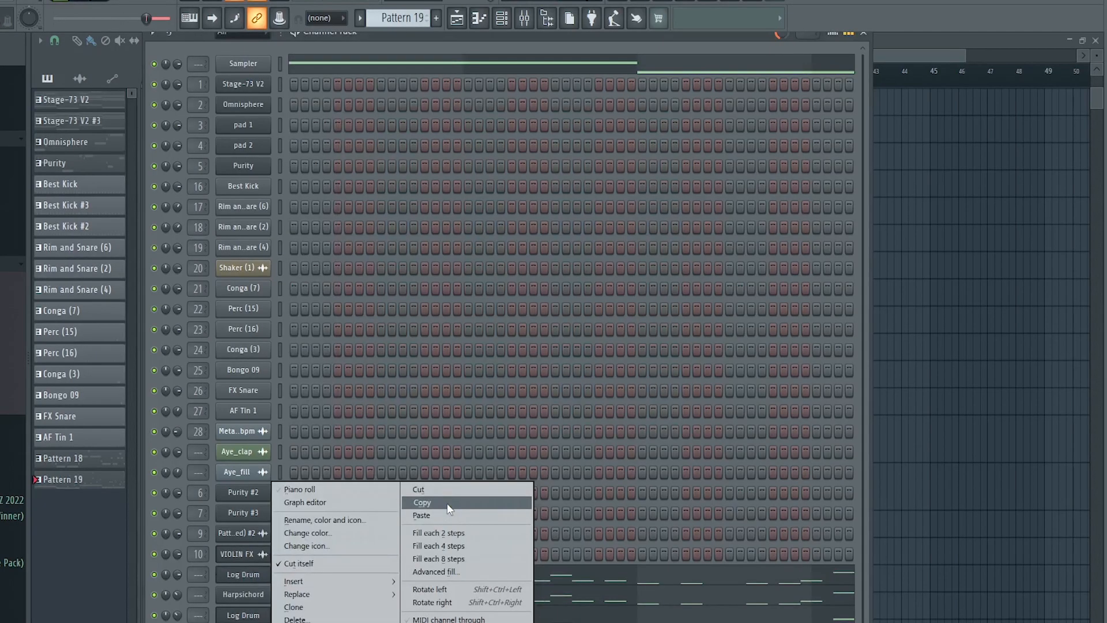
- Copy the Log Drum channel's notes and paste them into the AfroJam - Sub 2 channel
{"action": "left_click", "coordinate": [447, 502]}
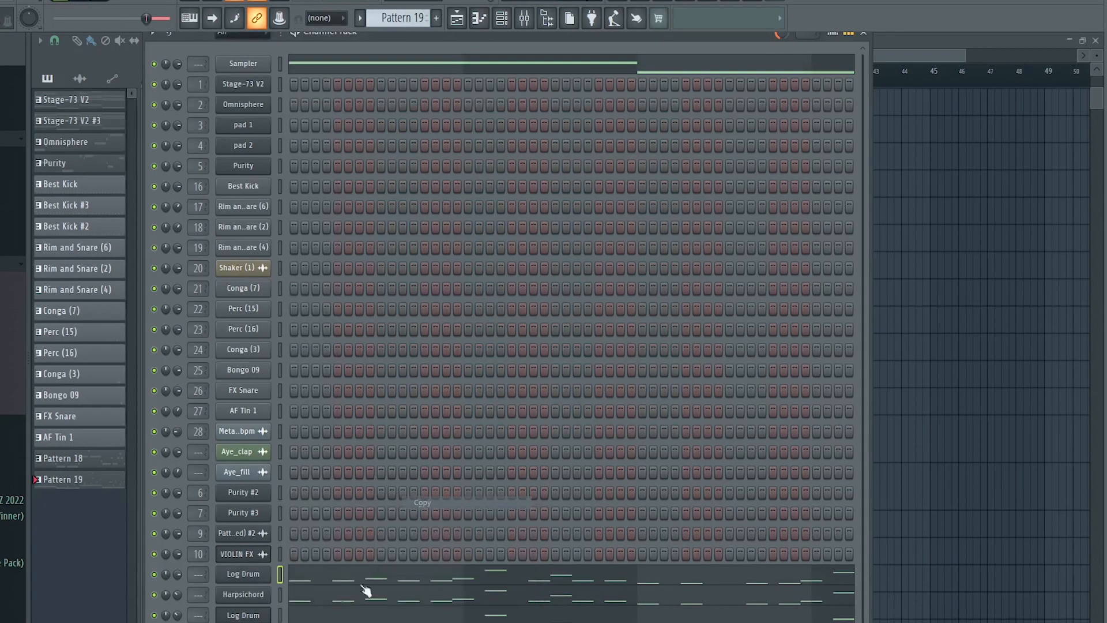
{"action": "right_click", "coordinate": [369, 589]}
{"action": "left_click", "coordinate": [428, 517]}
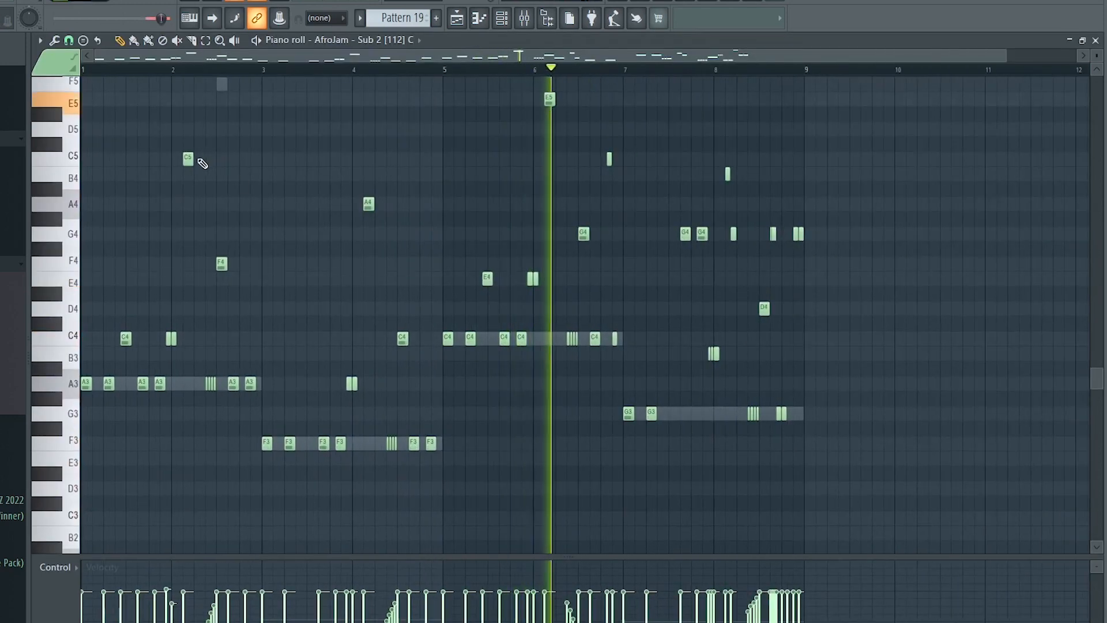
- Lengthen the C5 note in bar 2 and the E5 note in bar 6 of the AfroJam - Sub 2 part
{"action": "left_click_drag", "start_coordinate": [192, 157], "coordinate": [204, 156]}
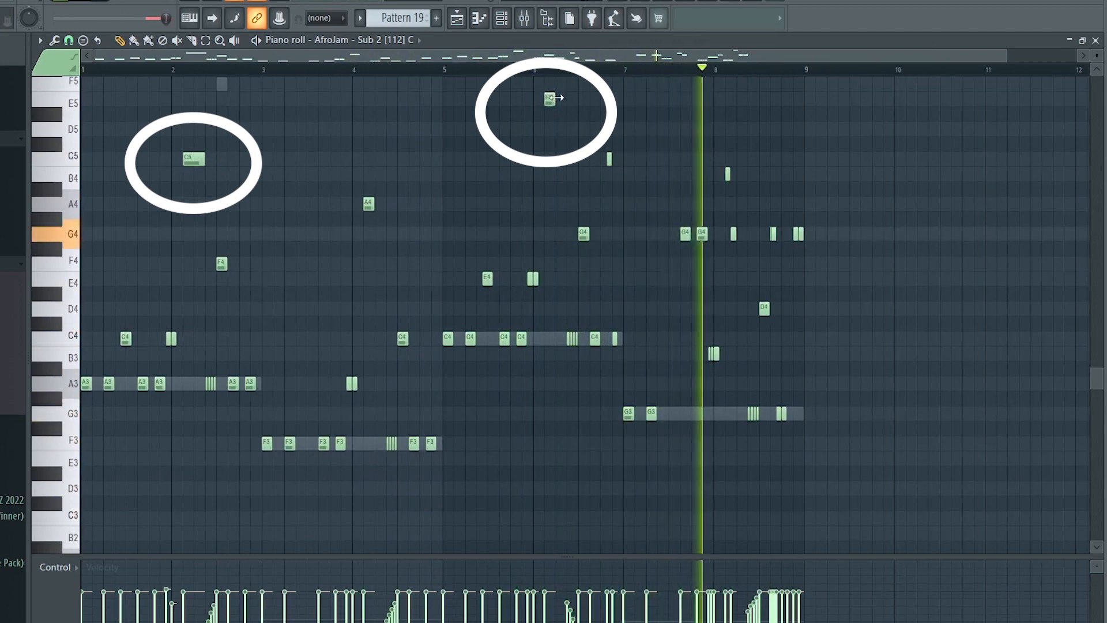
{"action": "left_click_drag", "start_coordinate": [556, 99], "coordinate": [570, 100]}
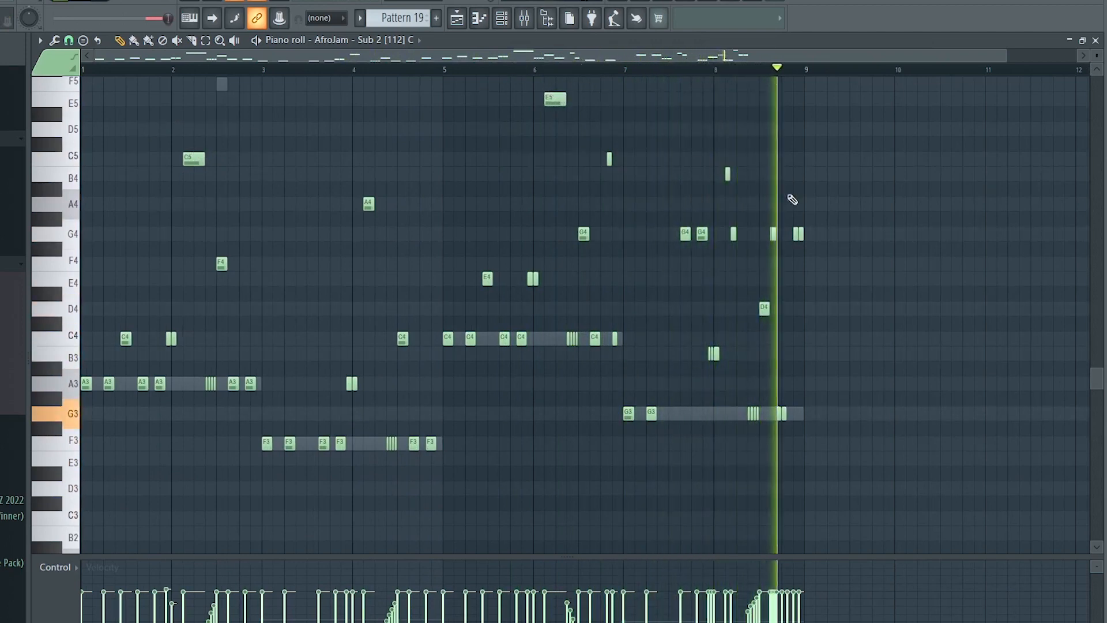
{"action": "key", "text": "space"}
{"action": "key", "text": "F6"}
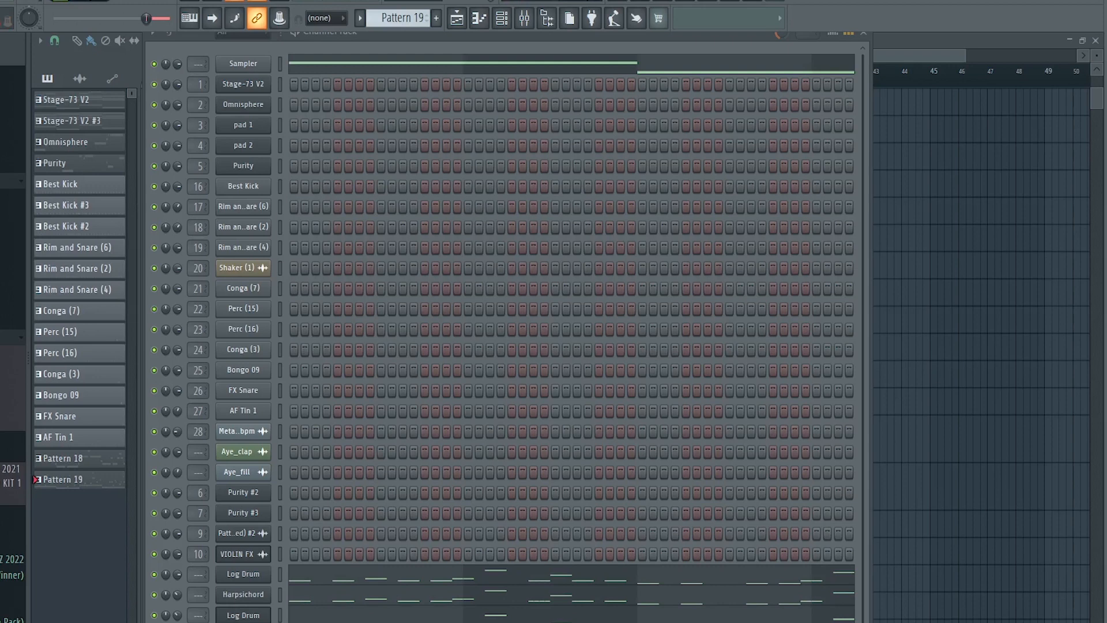
- Play back the pattern with the SK DUECES- SNARE 2 notes and return to the channel rack
{"action": "key", "text": "F6"}
{"action": "key", "text": "space"}
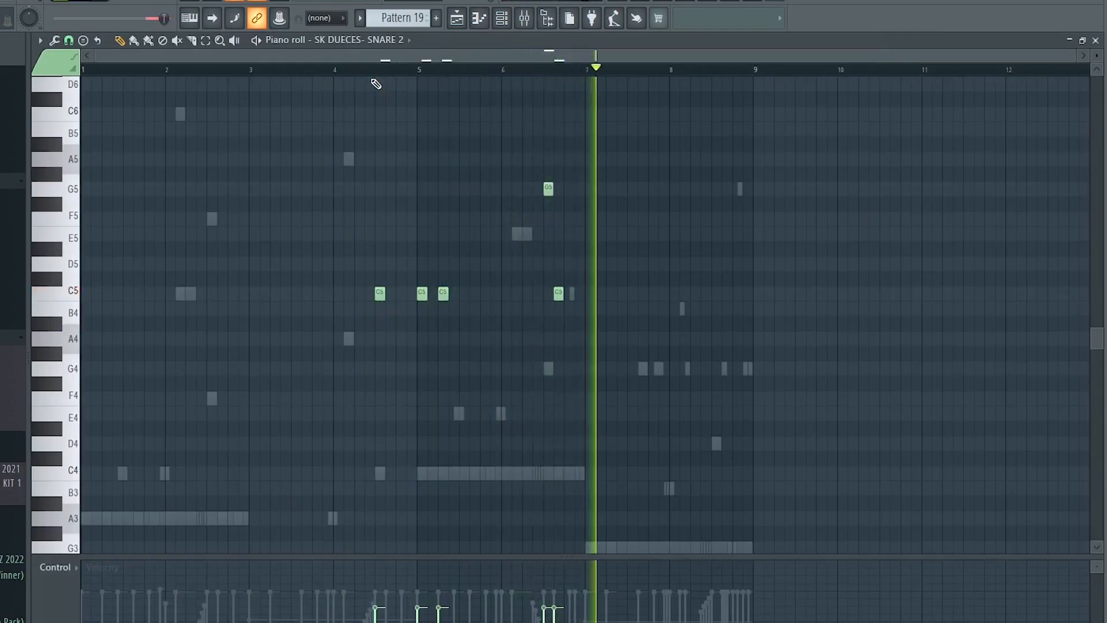
{"action": "key", "text": "F6"}
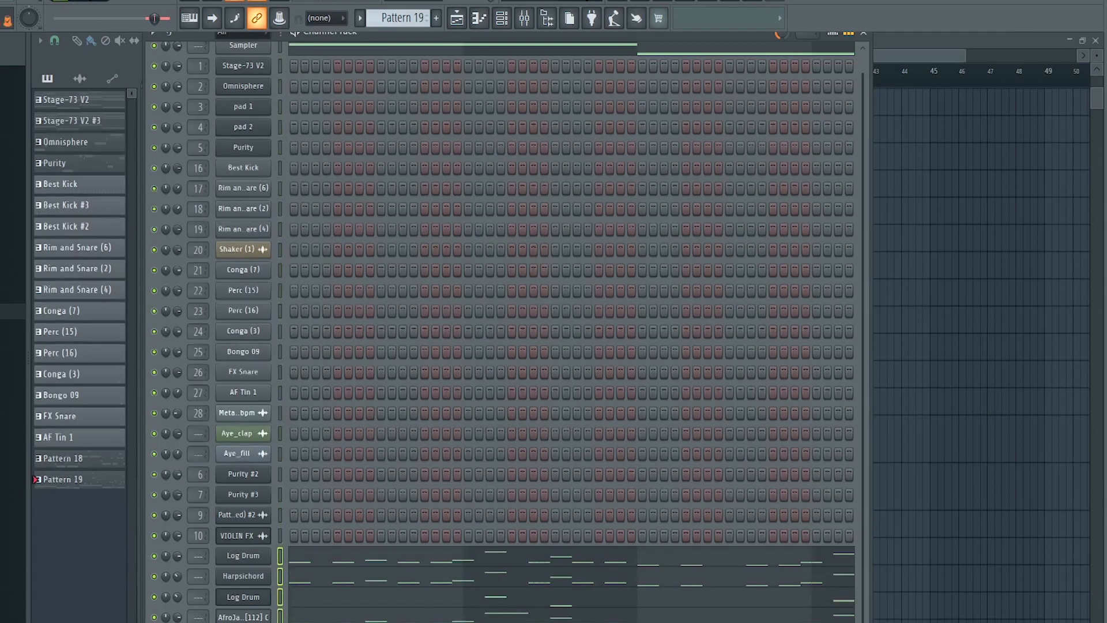
- Route the selected channels, beginning with the first Log Drum, to consecutive mixer tracks starting from Insert 29
{"action": "key", "text": "F9"}
{"action": "right_click", "coordinate": [517, 207]}
{"action": "mouse_move", "coordinate": [606, 270]}
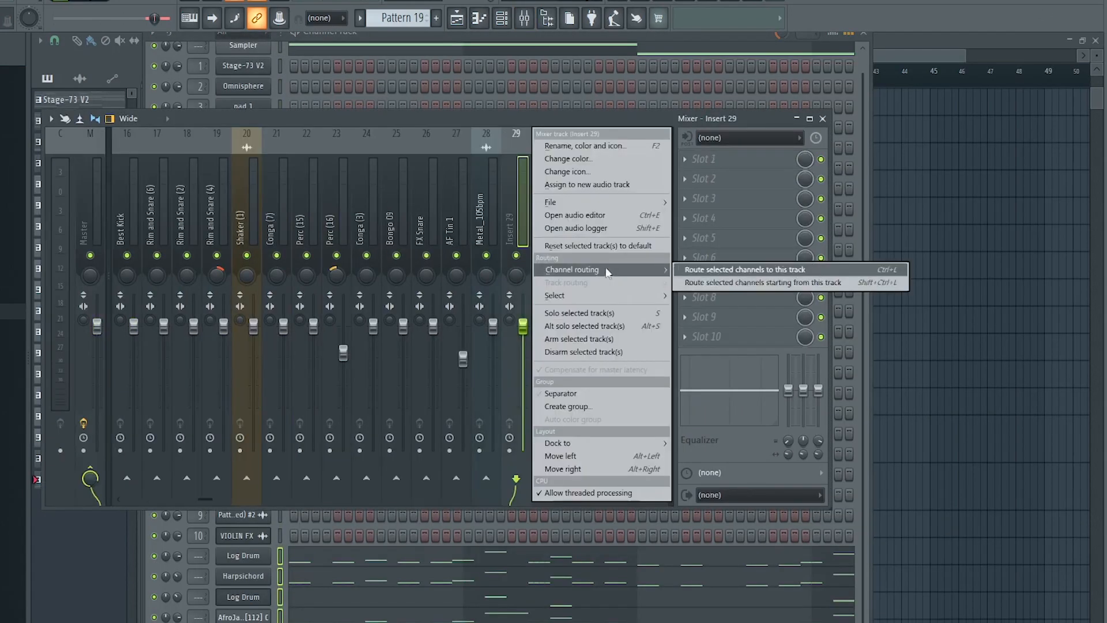
{"action": "left_click", "coordinate": [728, 283]}
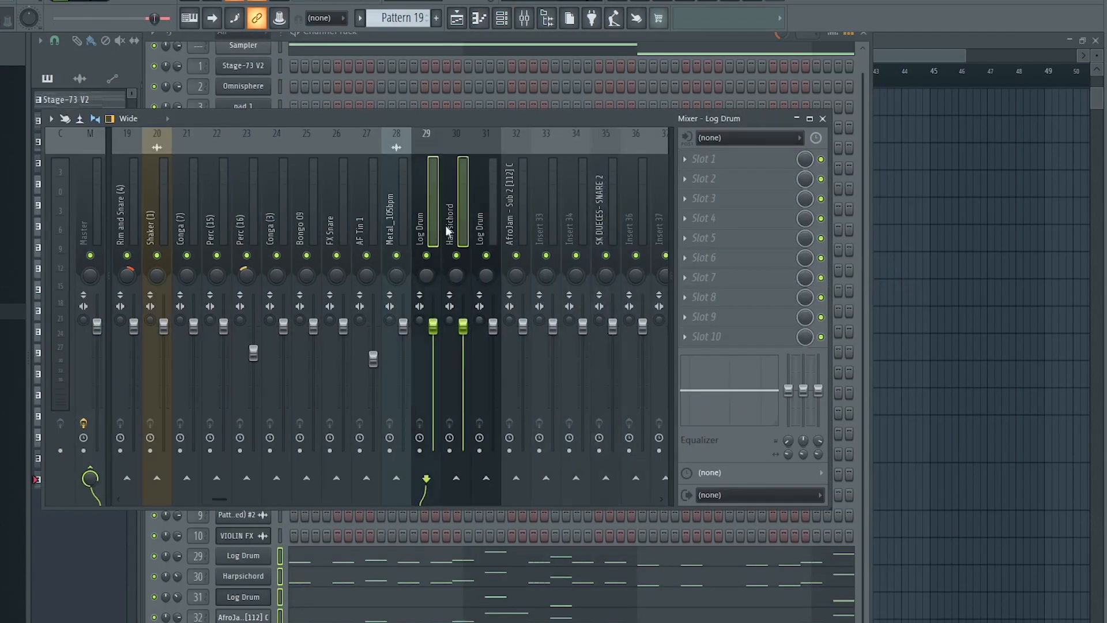
- Route the two Log Drum, Harpsichord and AfroJam - Sub 2 tracks only to Insert 33, named LOG DRUM and coloured red
{"action": "right_click", "coordinate": [547, 479]}
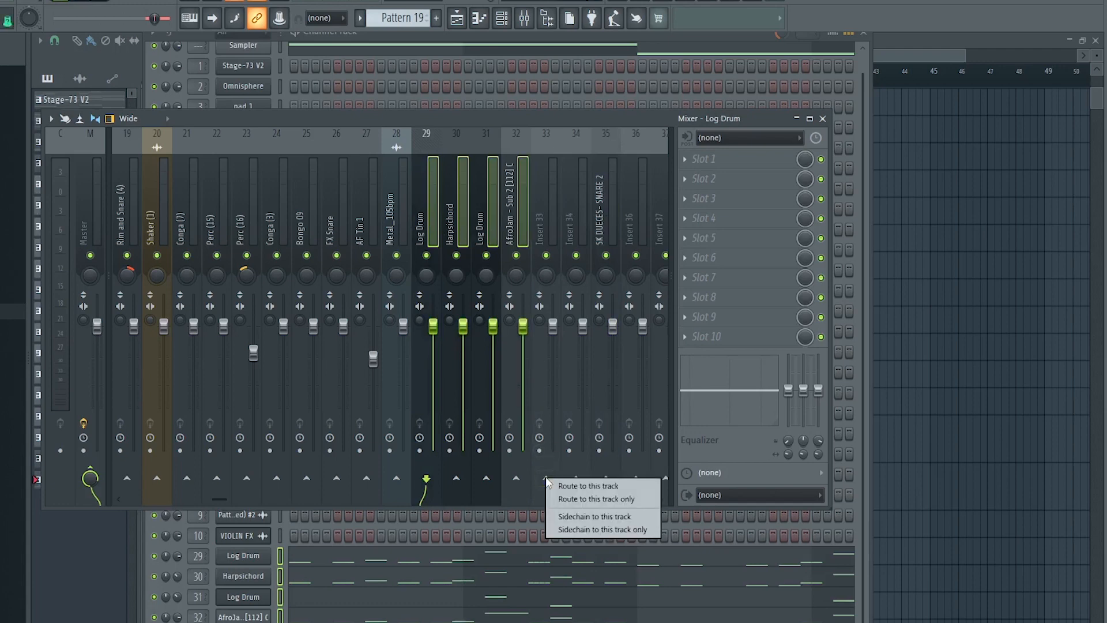
{"action": "left_click", "coordinate": [589, 501]}
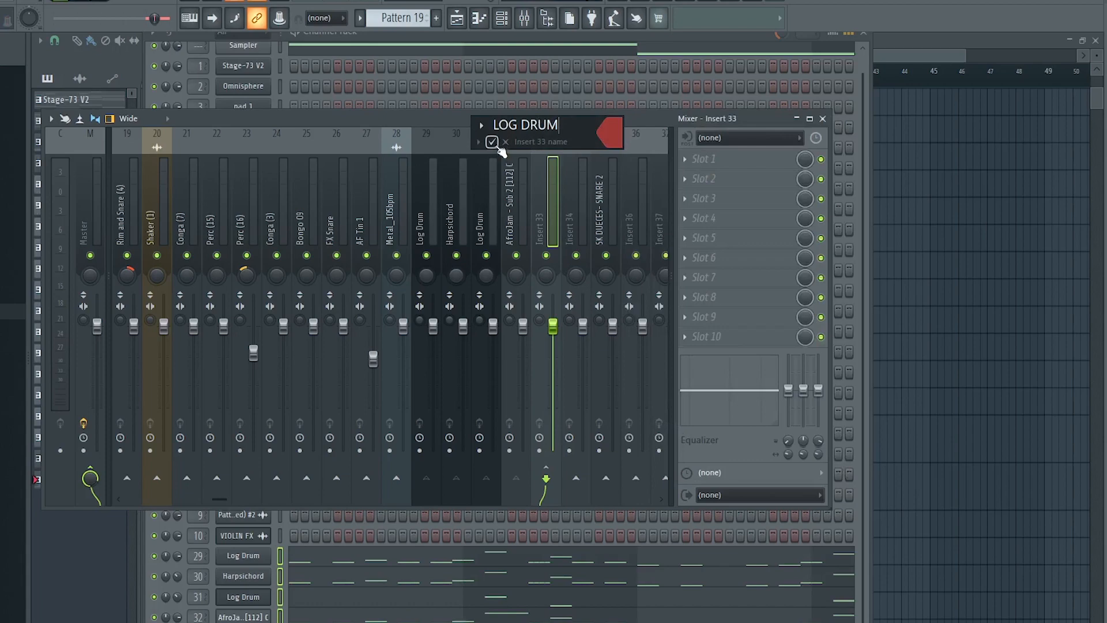
{"action": "left_click", "coordinate": [493, 143]}
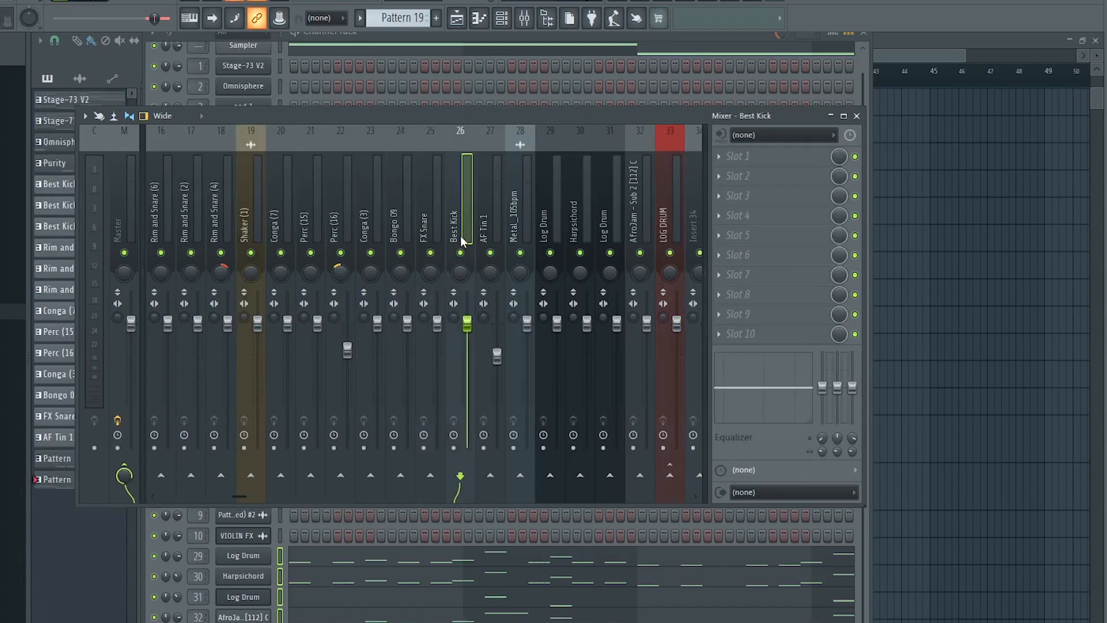
- Move the Best Kick mixer track to position 28 beside the log drum tracks and sidechain the LOG DRUM track to it
{"action": "left_click", "coordinate": [490, 235]}
{"action": "left_click", "coordinate": [521, 236]}
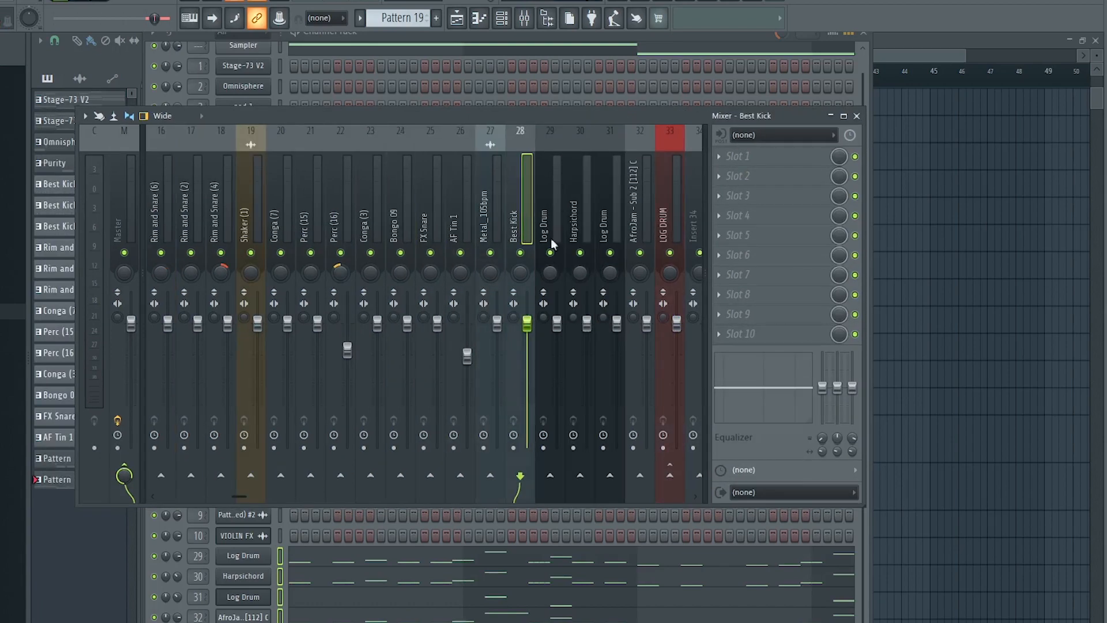
{"action": "left_click", "coordinate": [678, 216]}
{"action": "left_click", "coordinate": [522, 224]}
{"action": "left_click", "coordinate": [665, 216]}
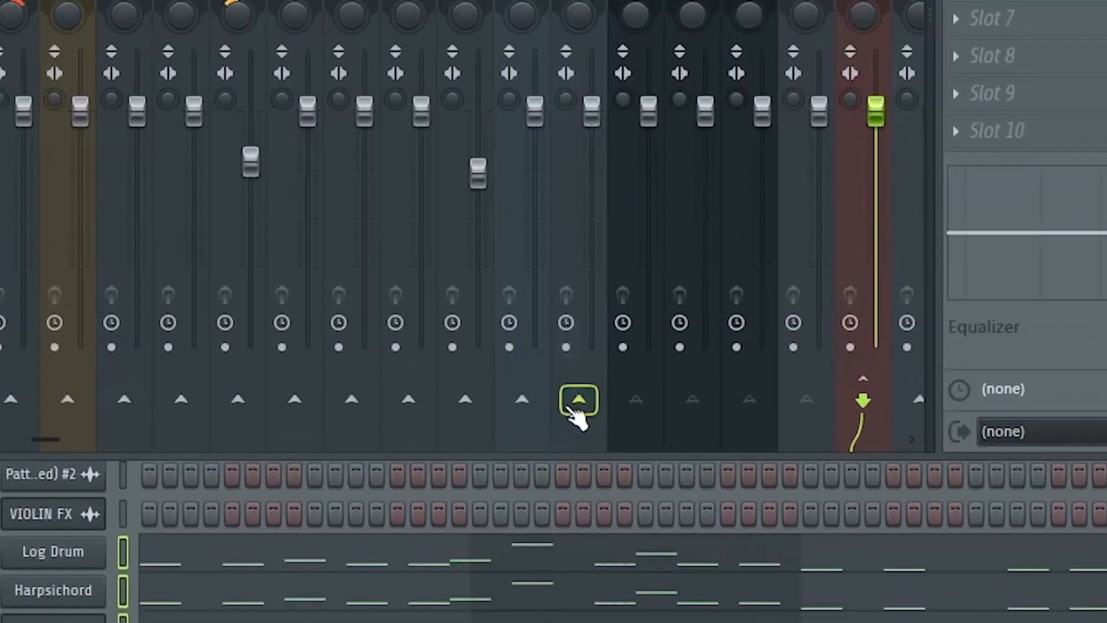
{"action": "right_click", "coordinate": [519, 481]}
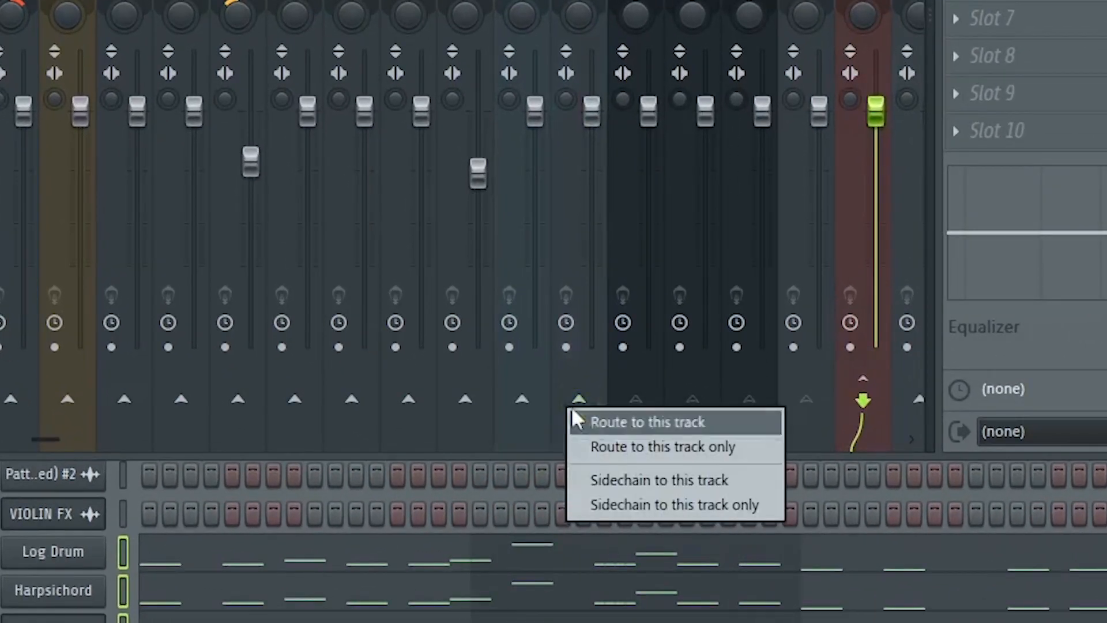
{"action": "left_click", "coordinate": [642, 479]}
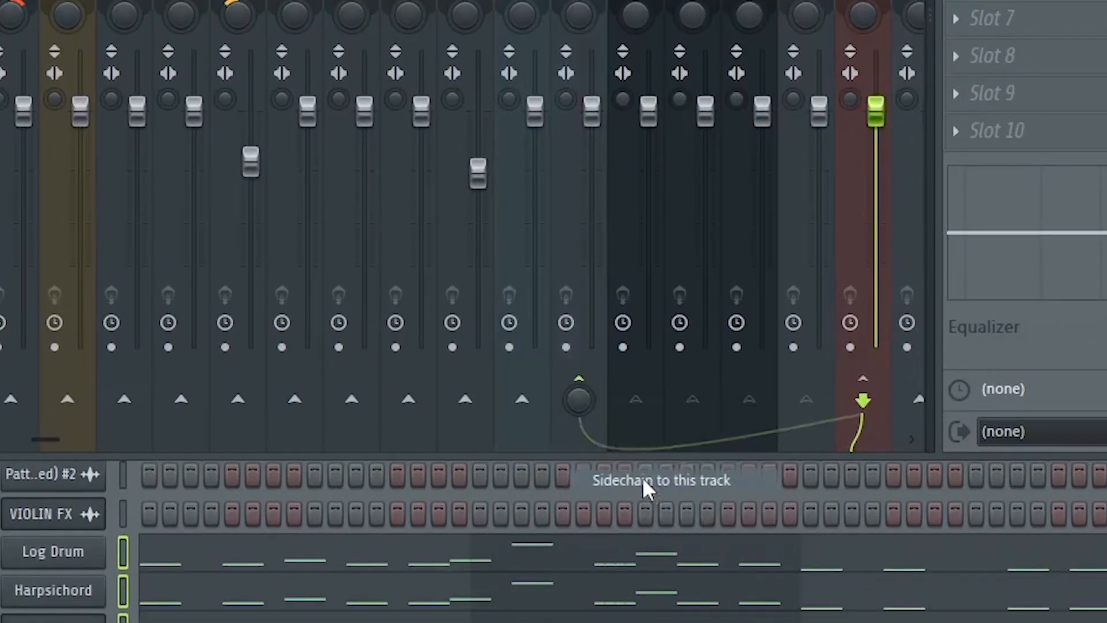
- Load Fruity Limiter in compressor mode on the Best Kick mixer track, with LOG DRUM as its sidechain source
{"action": "left_click", "coordinate": [591, 168]}
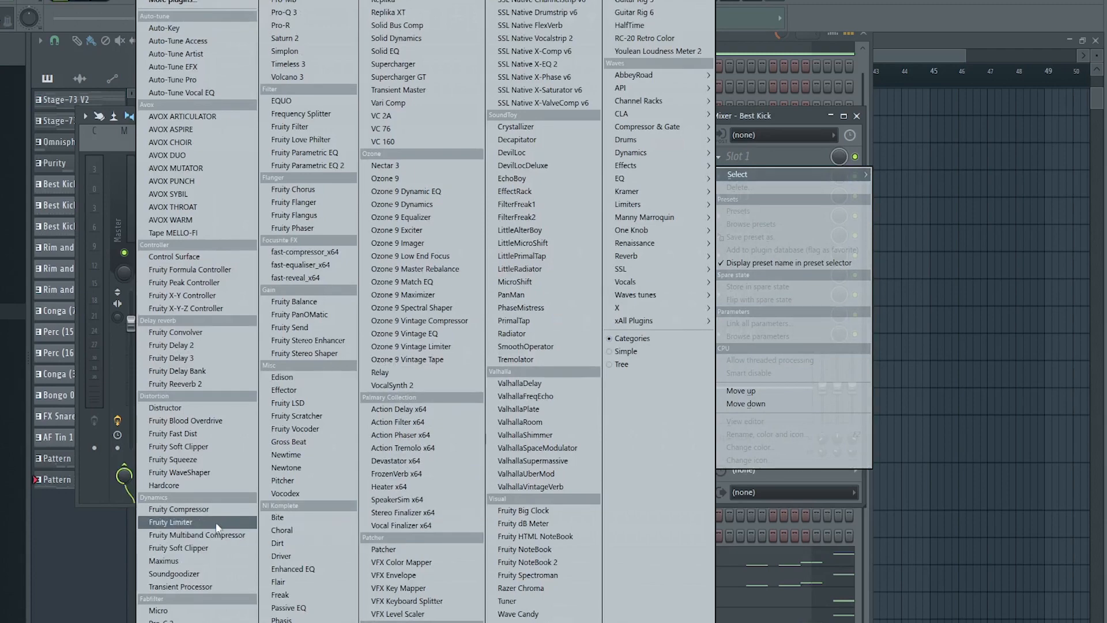
{"action": "left_click", "coordinate": [168, 522]}
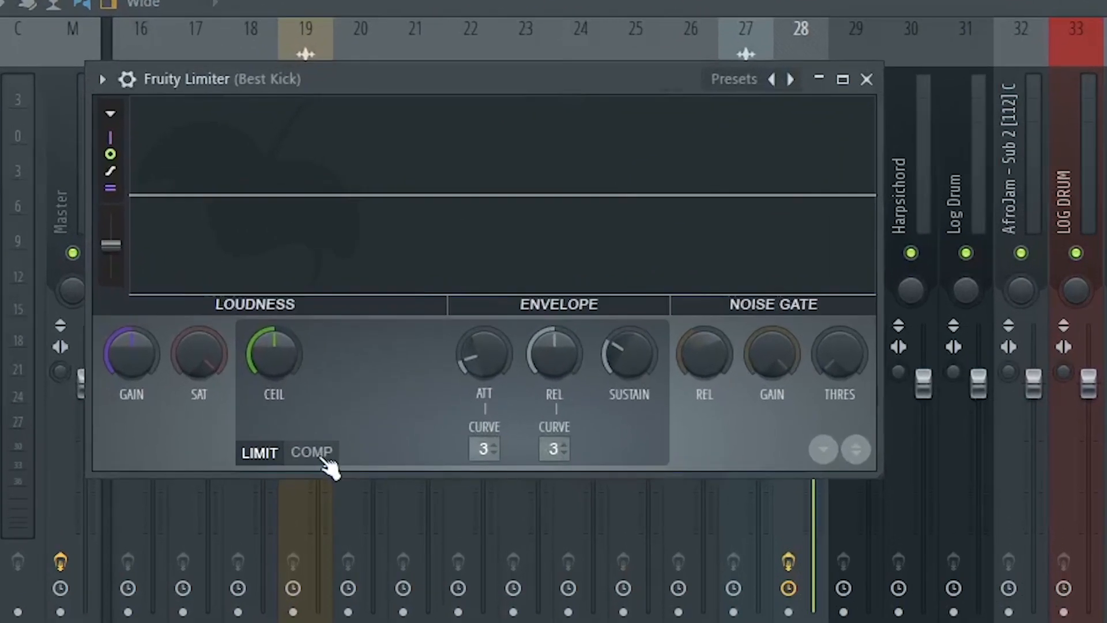
{"action": "left_click", "coordinate": [194, 341]}
{"action": "left_click", "coordinate": [543, 450]}
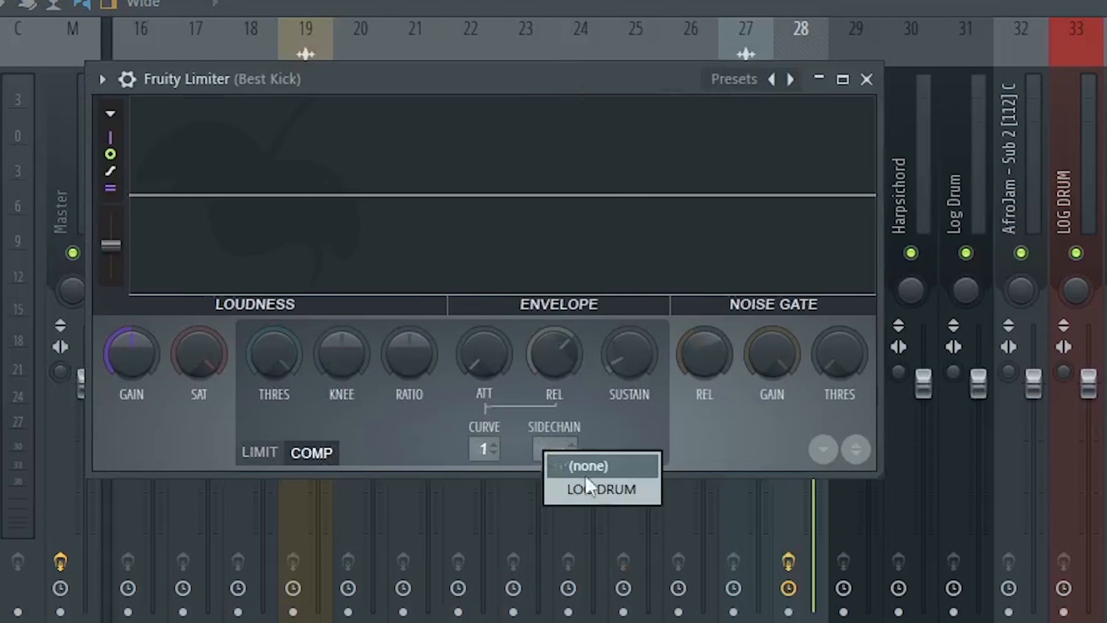
{"action": "left_click", "coordinate": [602, 489]}
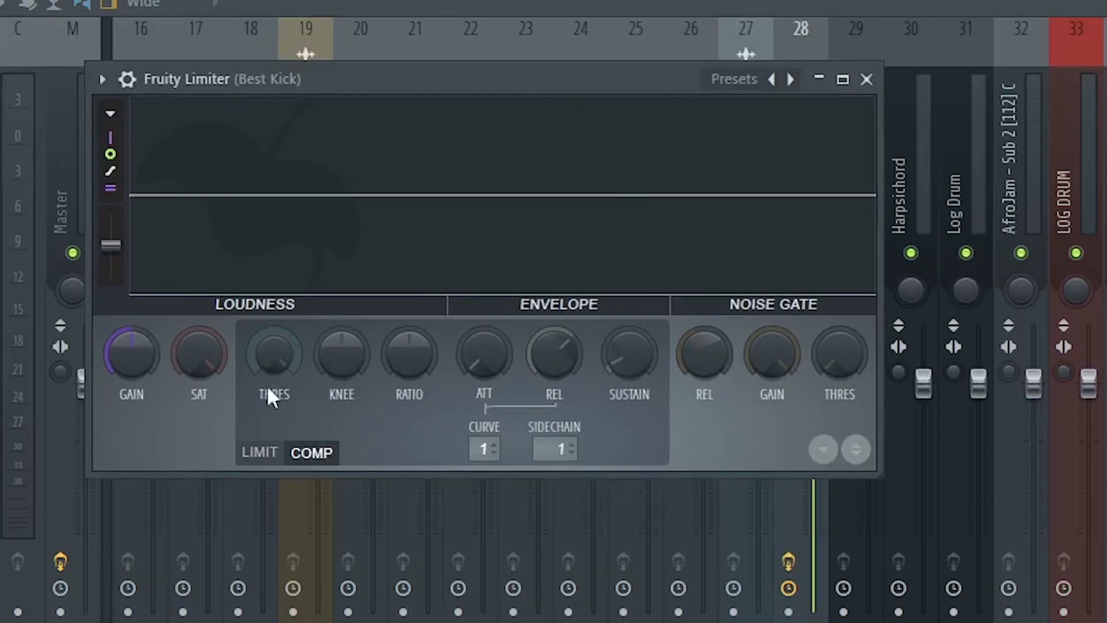
- Lower the compressor threshold and adjust the ratio in Best Kick's Fruity Limiter while the pattern plays
{"action": "key", "text": "space"}
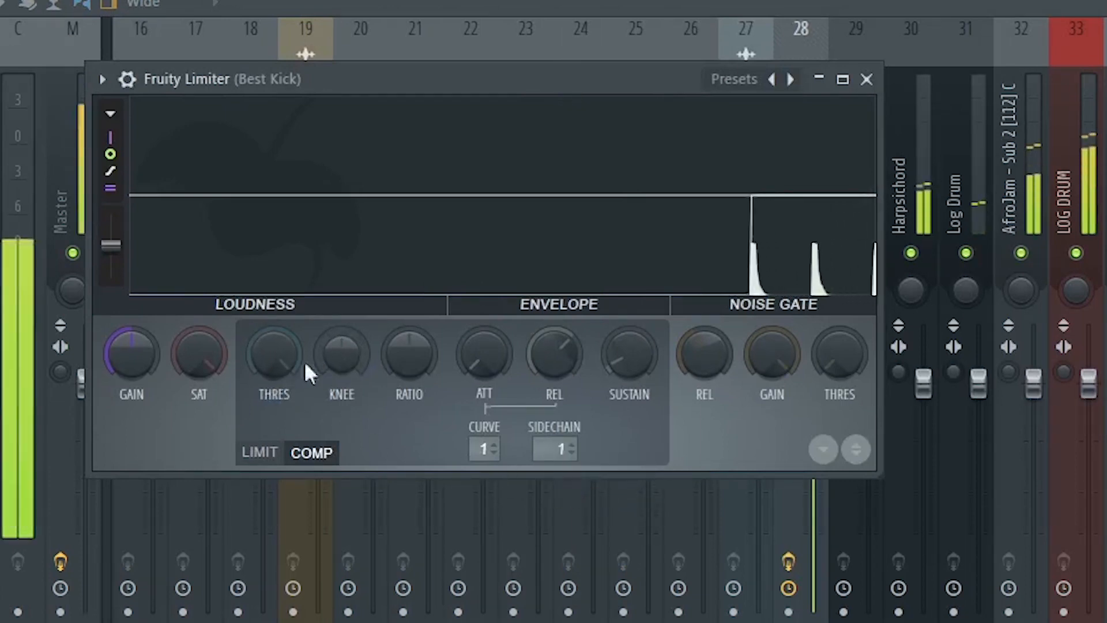
{"action": "left_click_drag", "start_coordinate": [274, 356], "coordinate": [275, 415]}
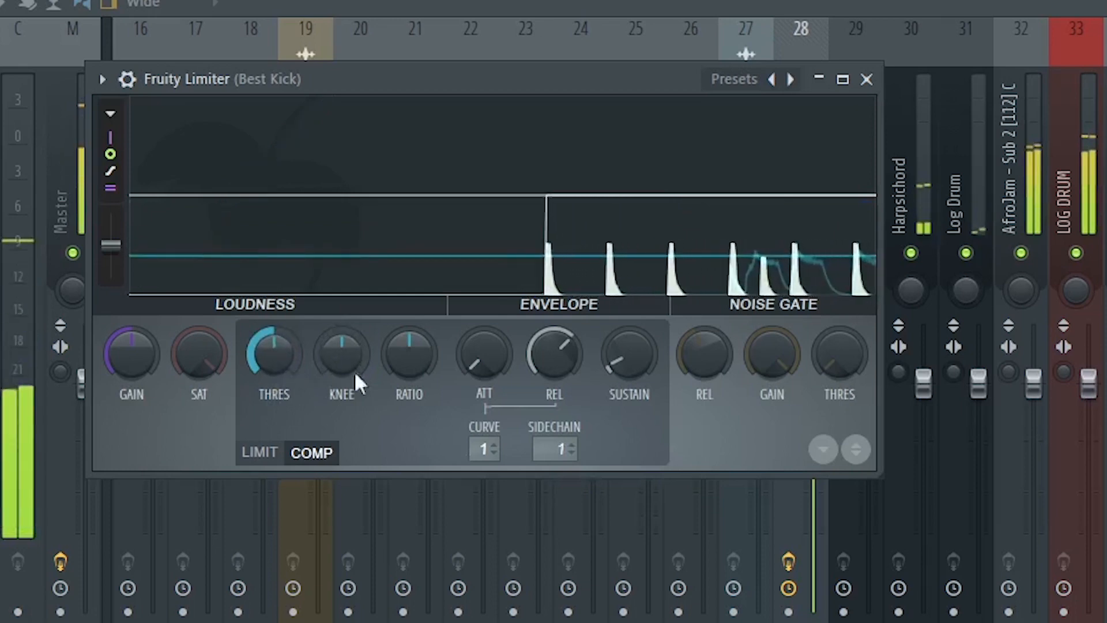
{"action": "left_click_drag", "start_coordinate": [411, 362], "coordinate": [411, 346]}
{"action": "left_click_drag", "start_coordinate": [277, 362], "coordinate": [277, 385]}
{"action": "left_click_drag", "start_coordinate": [263, 345], "coordinate": [263, 365]}
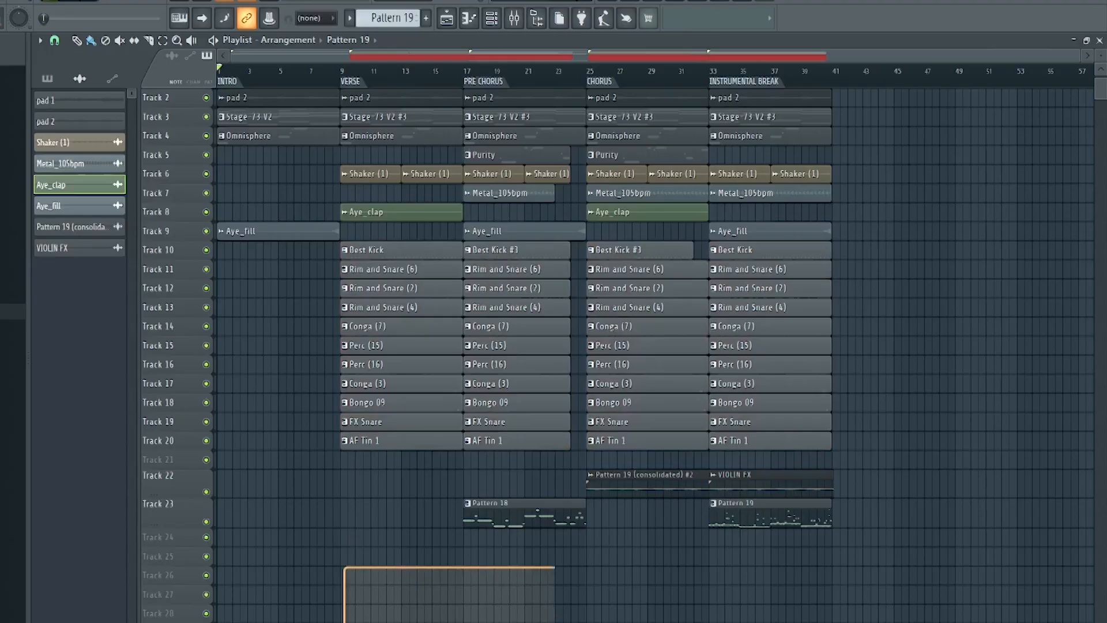
- Duplicate the arrangement's clips from the verse through the instrumental break and place the copy starting at bar 41
{"action": "left_click_drag", "start_coordinate": [490, 588], "coordinate": [819, 91]}
{"action": "left_click_drag", "start_coordinate": [539, 102], "coordinate": [1013, 103]}
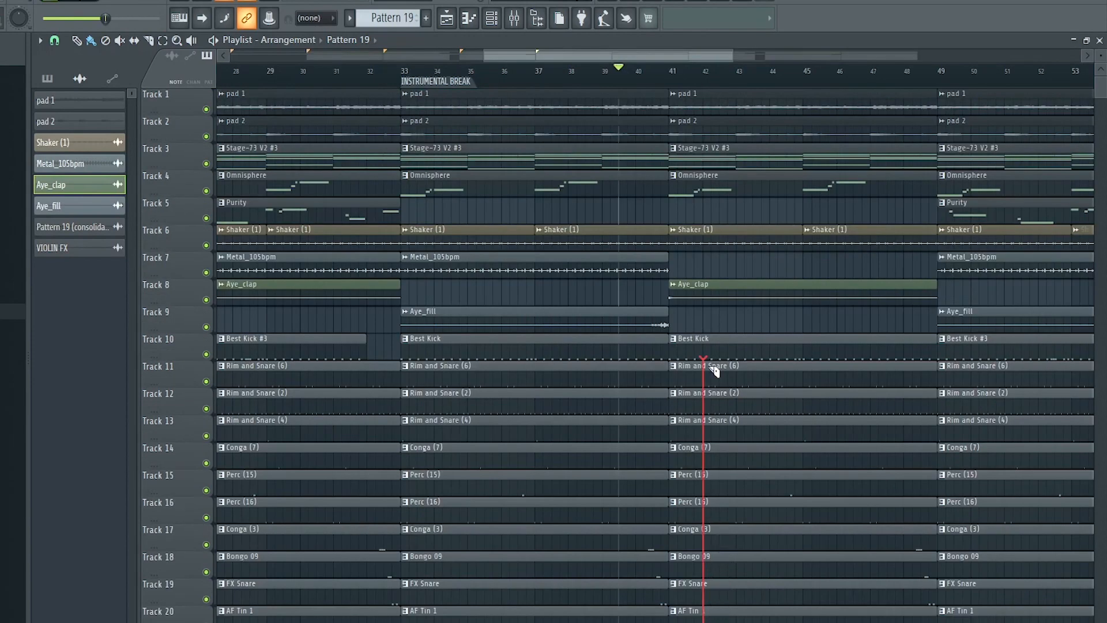
- Cut away bar 41 from the percussion clips on Track 11 downward and slice the Best Kick clip half a bar in
{"action": "left_click_drag", "start_coordinate": [710, 368], "coordinate": [708, 369]}
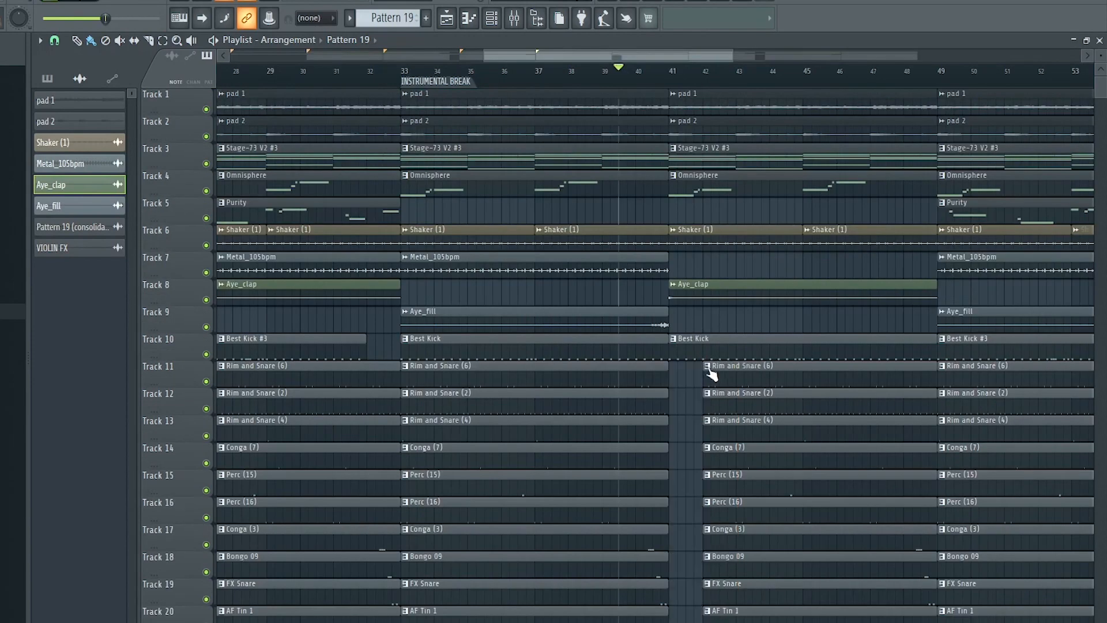
{"action": "scroll", "coordinate": [696, 349], "scroll_direction": "up", "scroll_amount": 3}
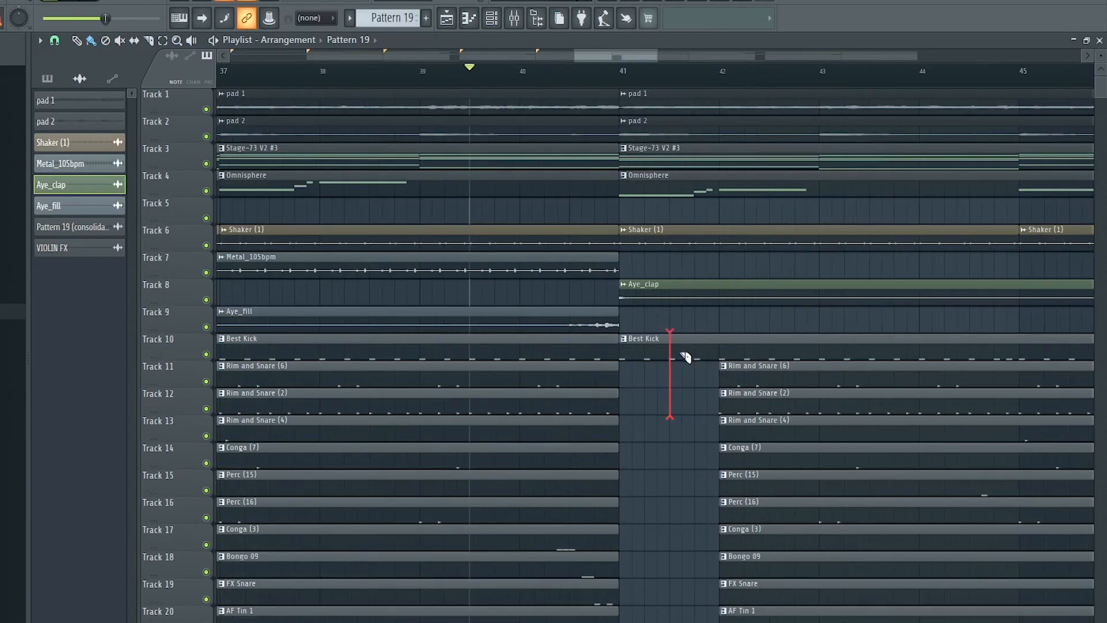
{"action": "left_click_drag", "start_coordinate": [683, 346], "coordinate": [682, 349]}
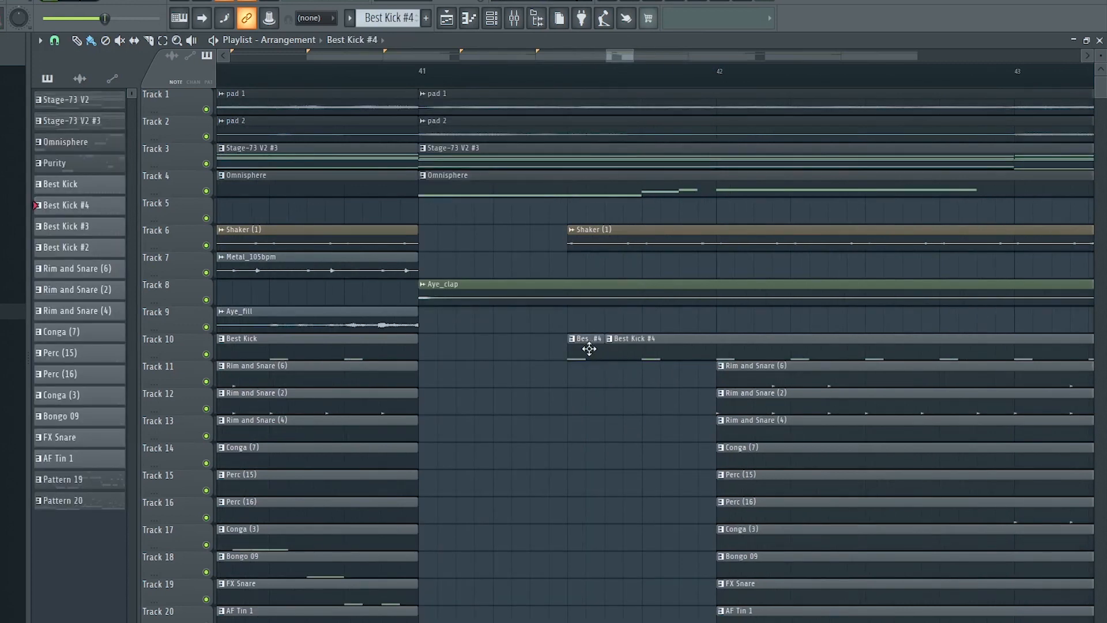
- Move the sliced first piece of the Best Kick #4 clip to Track 11 just before bar 42 and play the transition
{"action": "left_click_drag", "start_coordinate": [589, 348], "coordinate": [691, 365]}
{"action": "key", "text": "space"}
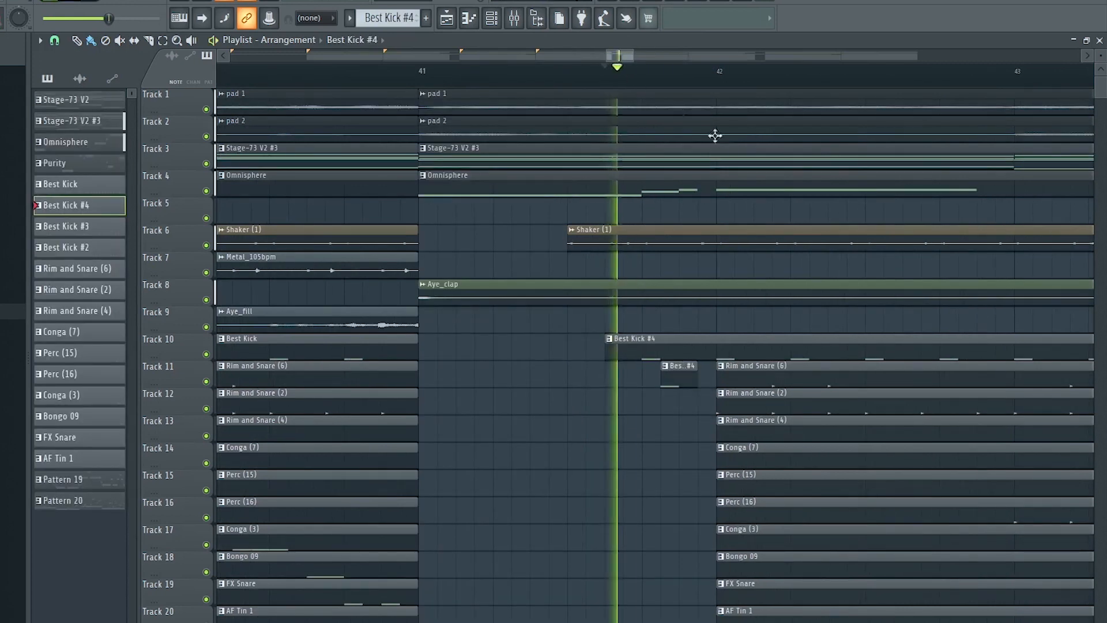
{"action": "key", "text": "space"}
{"action": "key", "text": "space"}
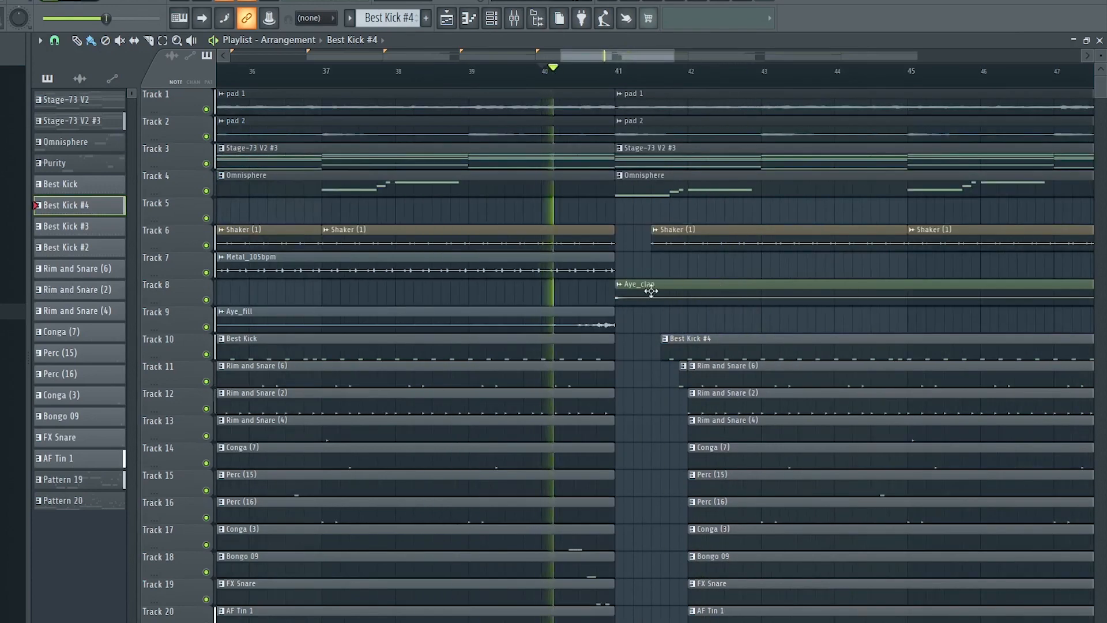
- Move the Aye_clap clip to bar 42 and trim the Shaker (1) clip's start to bar 42
{"action": "left_click_drag", "start_coordinate": [651, 286], "coordinate": [725, 285]}
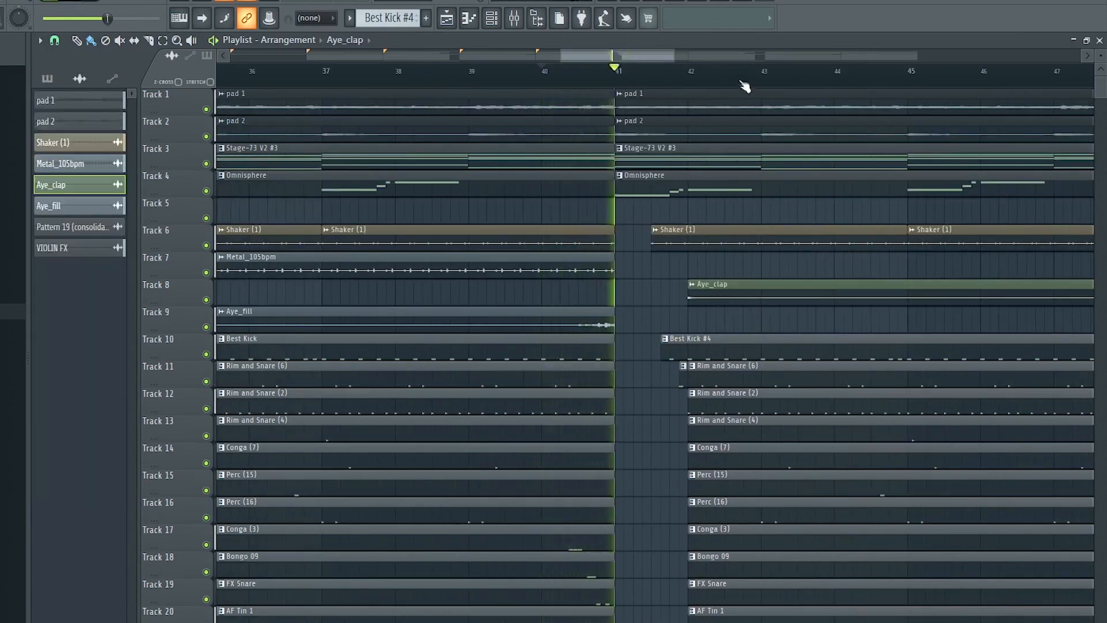
{"action": "scroll", "coordinate": [742, 72], "scroll_direction": "down", "scroll_amount": 4}
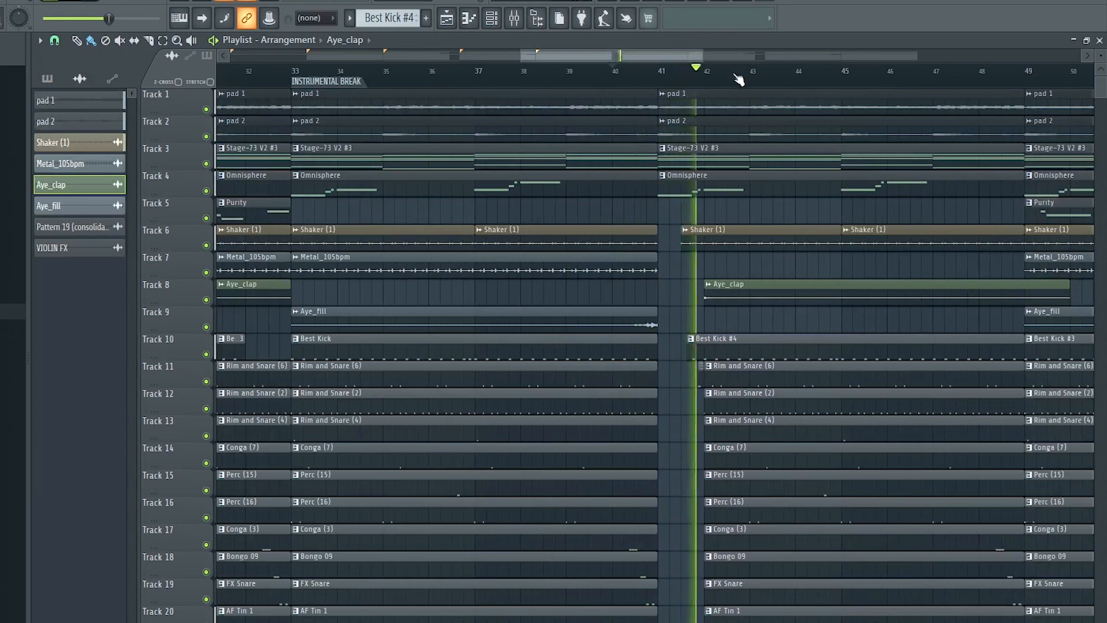
{"action": "left_click_drag", "start_coordinate": [682, 244], "coordinate": [701, 244]}
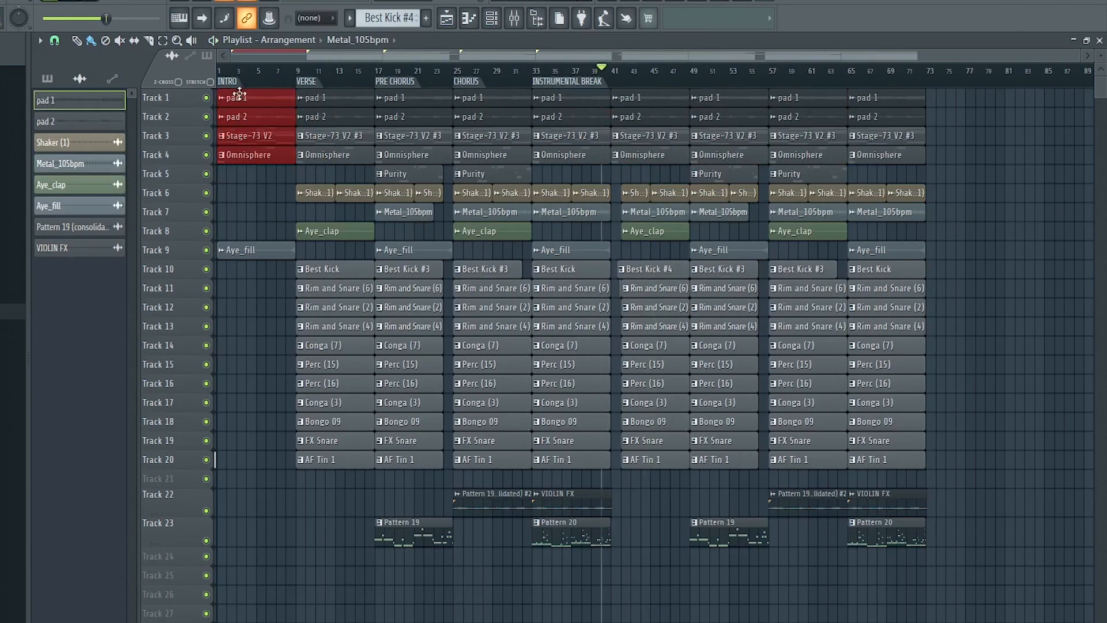
- Copy the selected intro clips on Tracks 1 to 4 to bar 73 as an outro
{"action": "left_click_drag", "start_coordinate": [244, 100], "coordinate": [951, 102]}
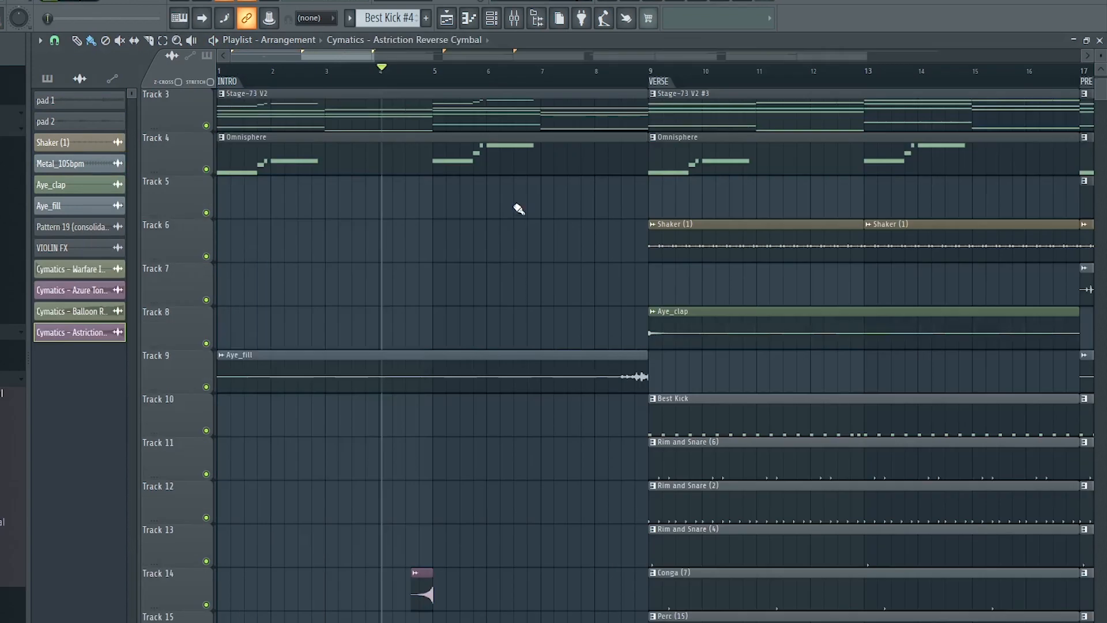
- Place the Cymatics Azure Tonal Reverse - A sample on Track 24, ending at the instrumental break at bar 33
{"action": "scroll", "coordinate": [452, 78], "scroll_direction": "up", "scroll_amount": 2}
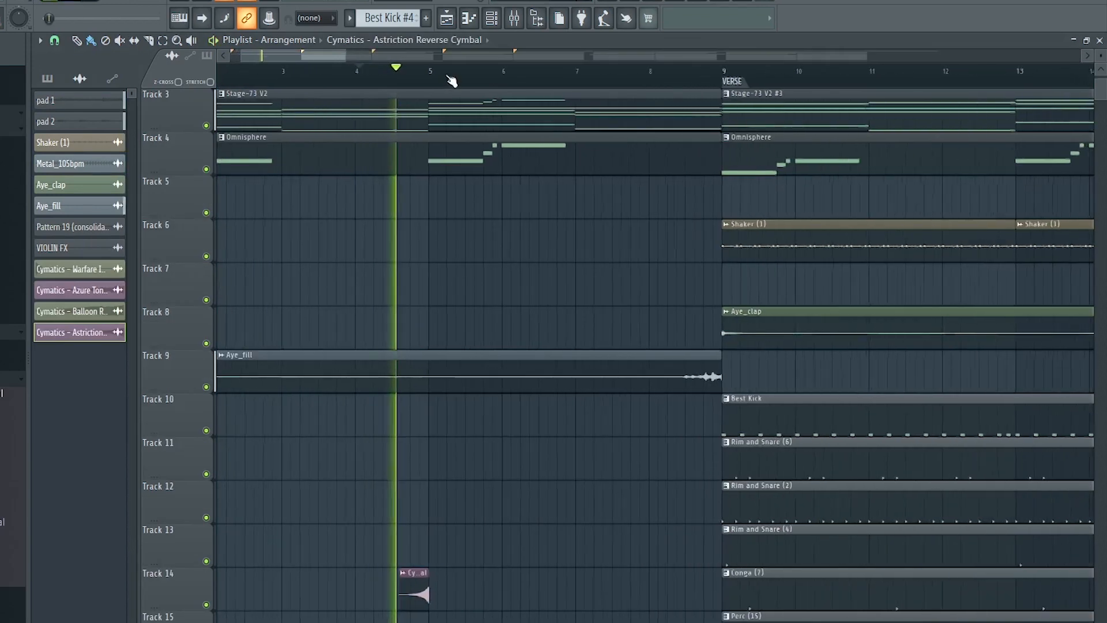
{"action": "scroll", "coordinate": [489, 74], "scroll_direction": "down", "scroll_amount": 3}
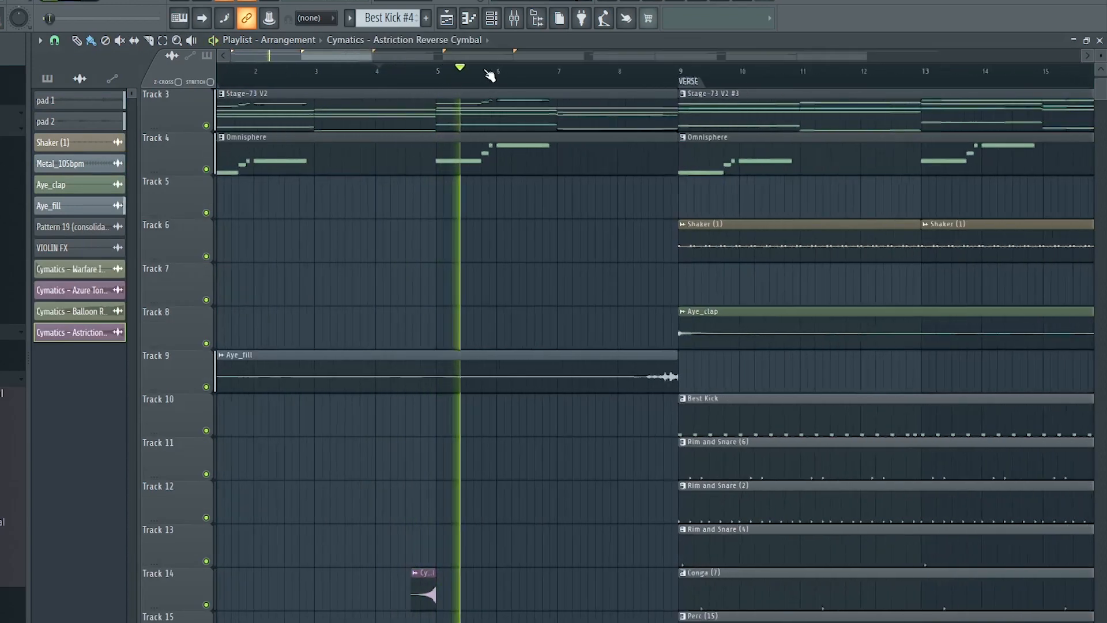
{"action": "scroll", "coordinate": [489, 75], "scroll_direction": "down", "scroll_amount": 2}
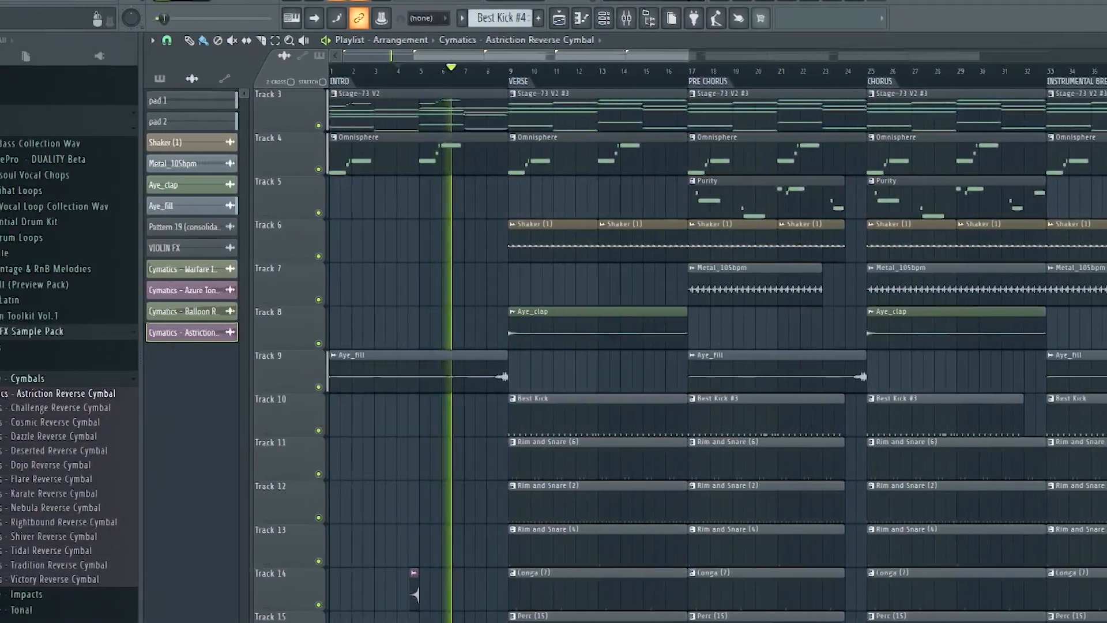
{"action": "scroll", "coordinate": [715, 346], "scroll_direction": "down", "scroll_amount": 3}
{"action": "left_click_drag", "start_coordinate": [104, 404], "coordinate": [605, 594]}
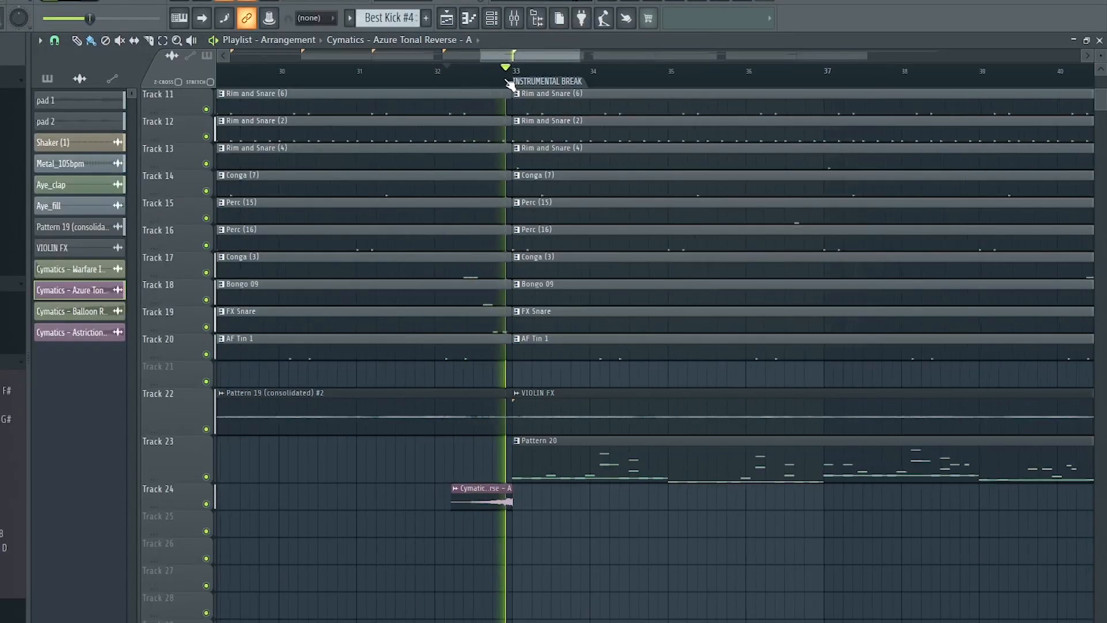
{"action": "scroll", "coordinate": [510, 81], "scroll_direction": "down", "scroll_amount": 3}
{"action": "scroll", "coordinate": [509, 81], "scroll_direction": "down", "scroll_amount": 6}
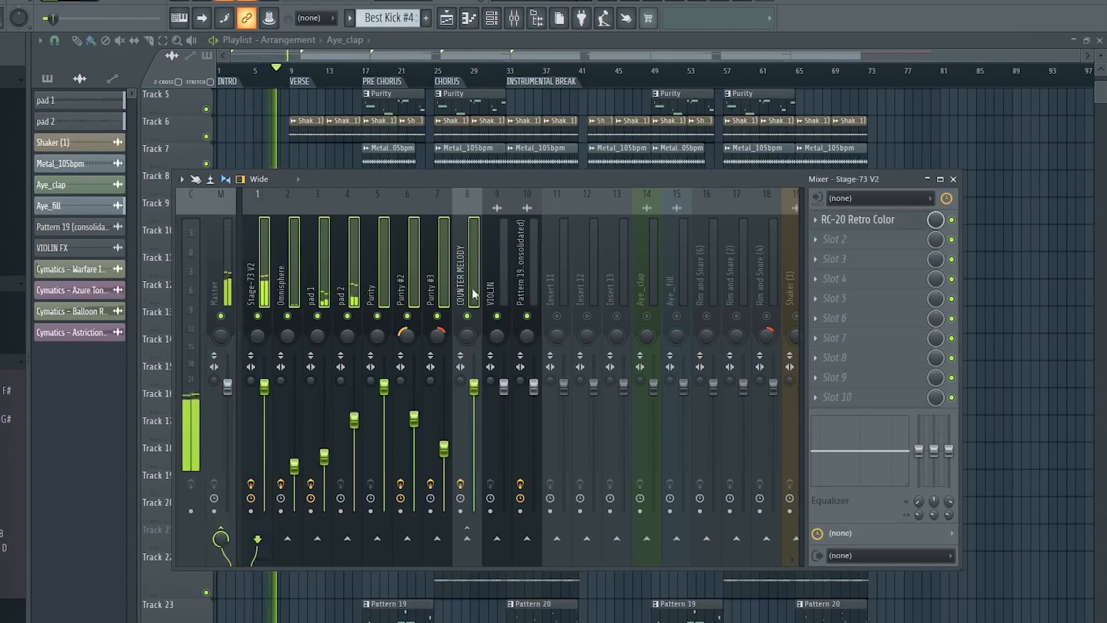
- Route the selected melodic mixer tracks only to Insert 12, name it MELODY BUS and colour it red (#9F3835)
{"action": "right_click", "coordinate": [587, 541]}
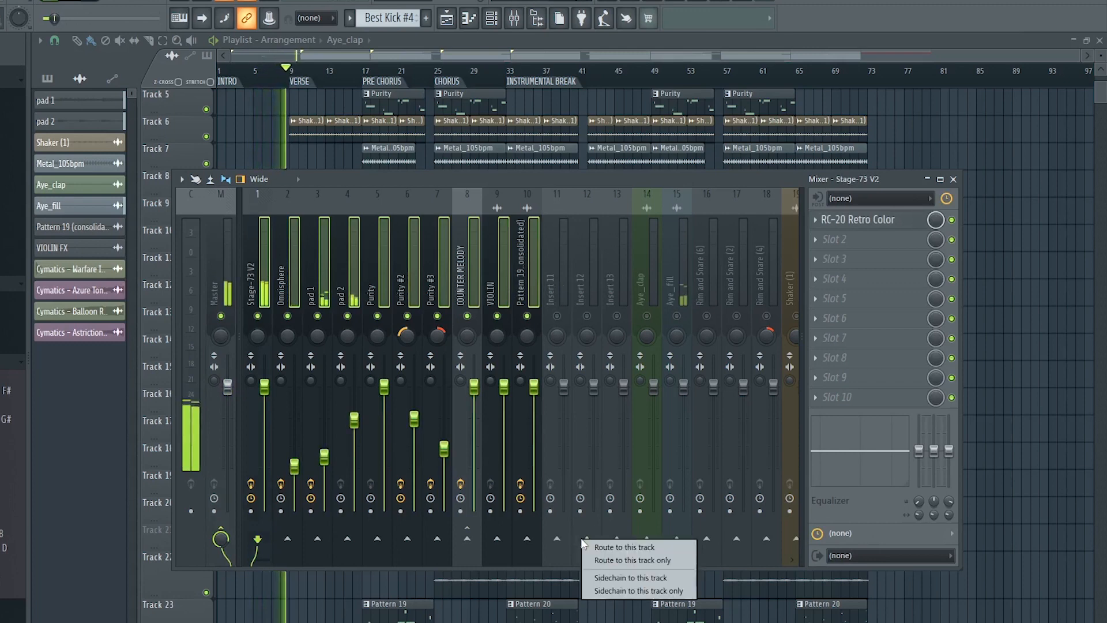
{"action": "left_click", "coordinate": [614, 561]}
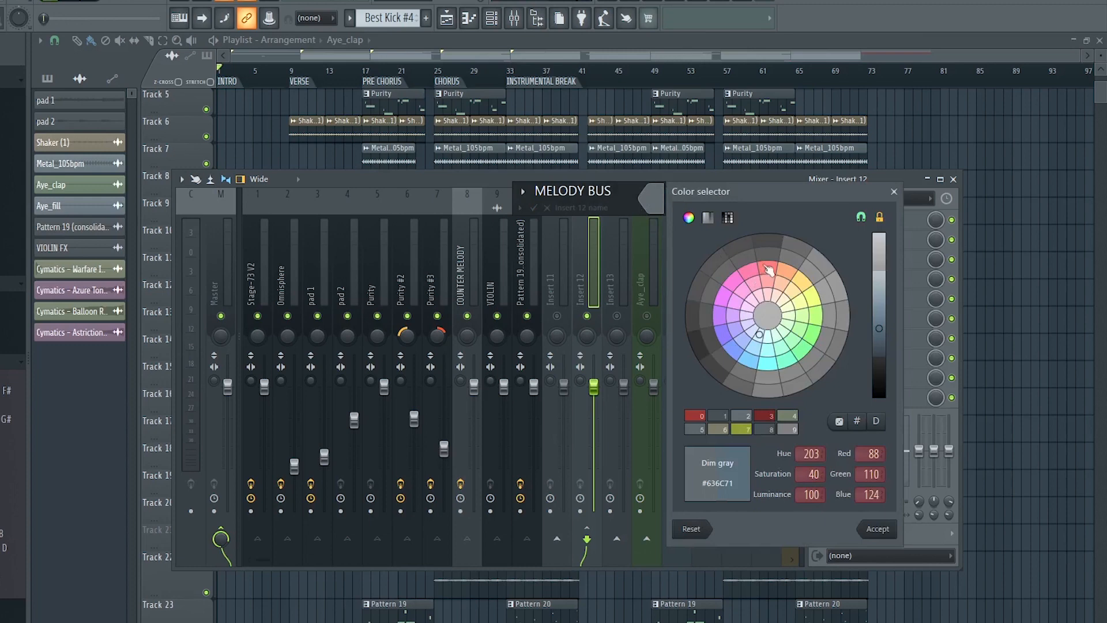
{"action": "left_click", "coordinate": [767, 268]}
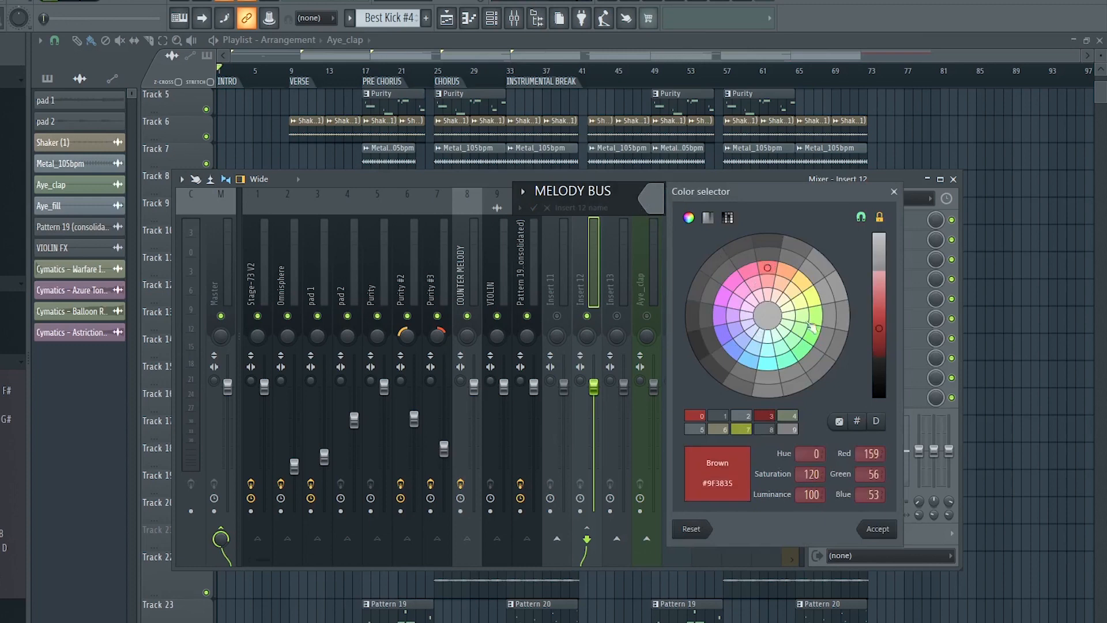
{"action": "left_click", "coordinate": [877, 529]}
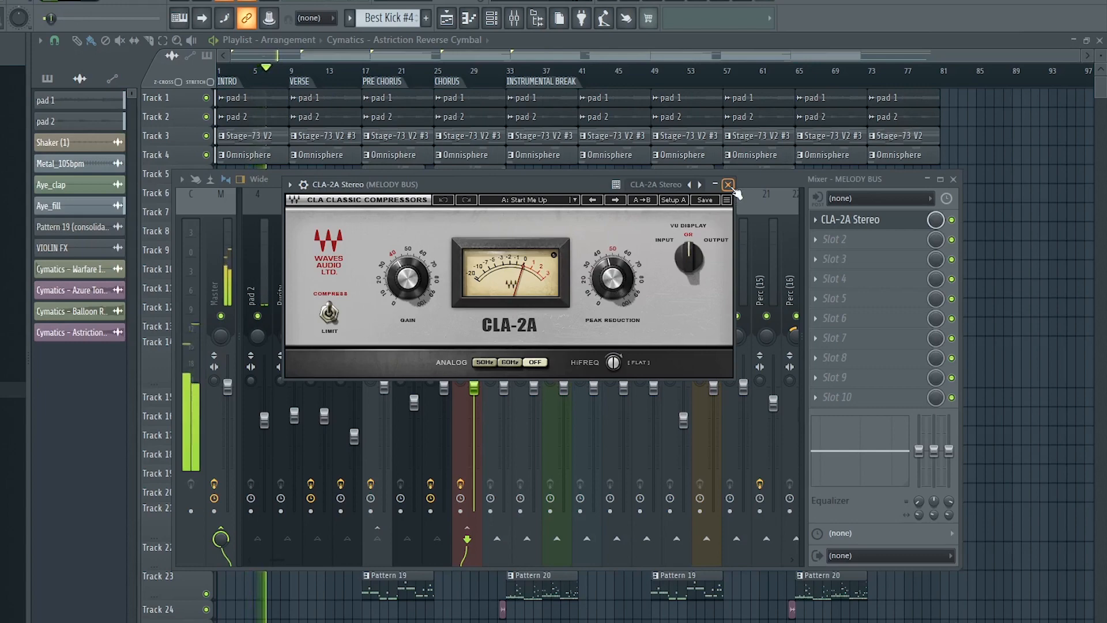
{"action": "left_click", "coordinate": [843, 241]}
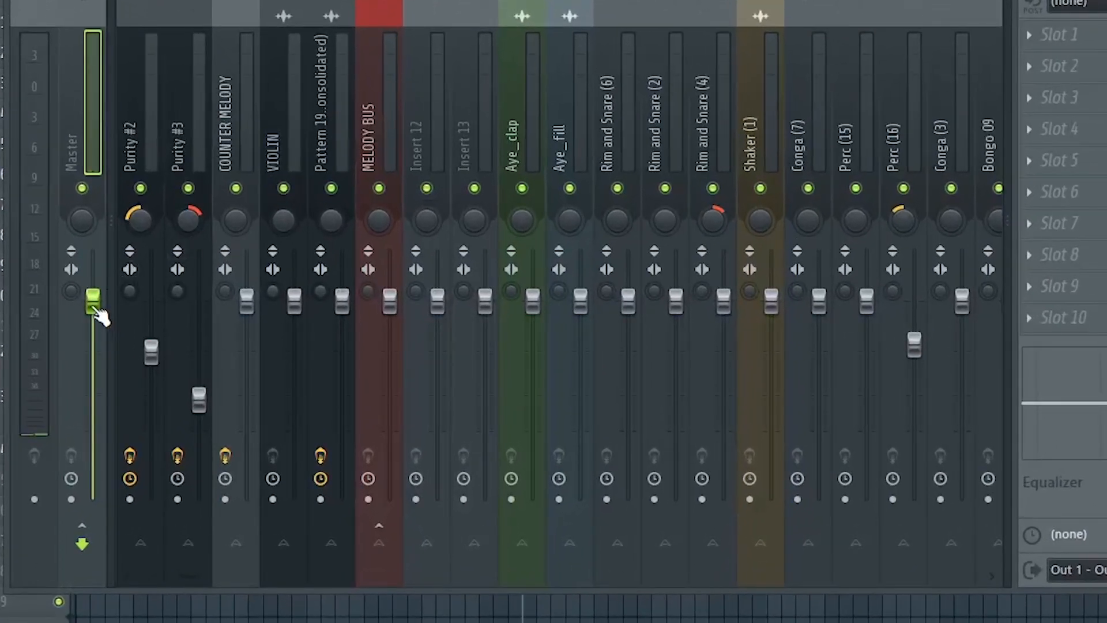
- Create a volume automation clip for the Master track and shape it into a fade-out from bar 78 to bar 81
{"action": "right_click", "coordinate": [94, 306]}
{"action": "left_click", "coordinate": [189, 468]}
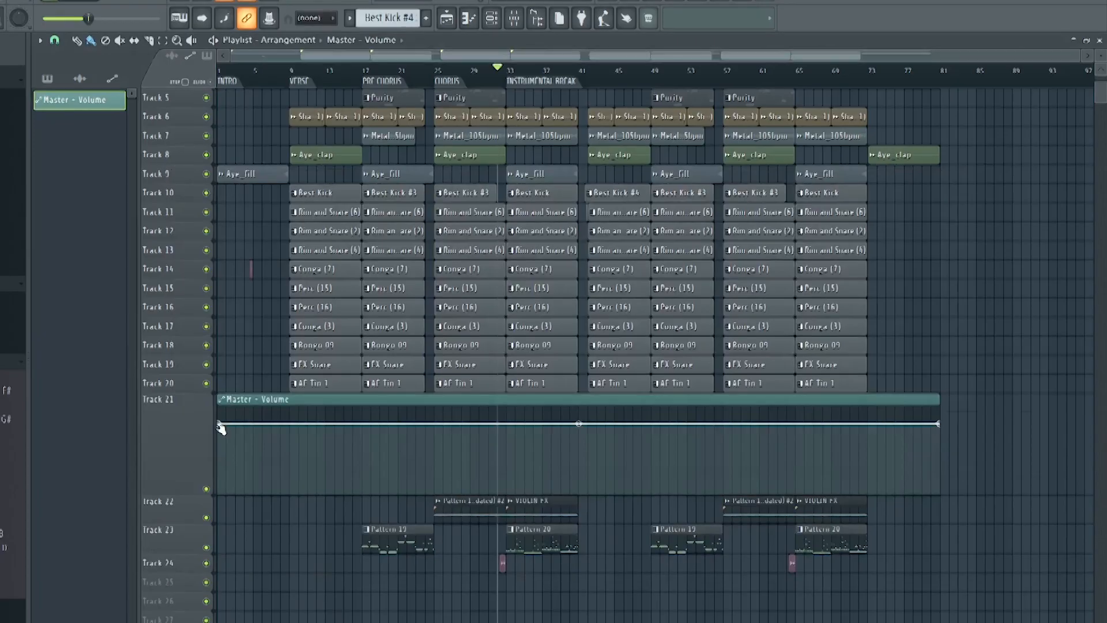
{"action": "right_click", "coordinate": [220, 425]}
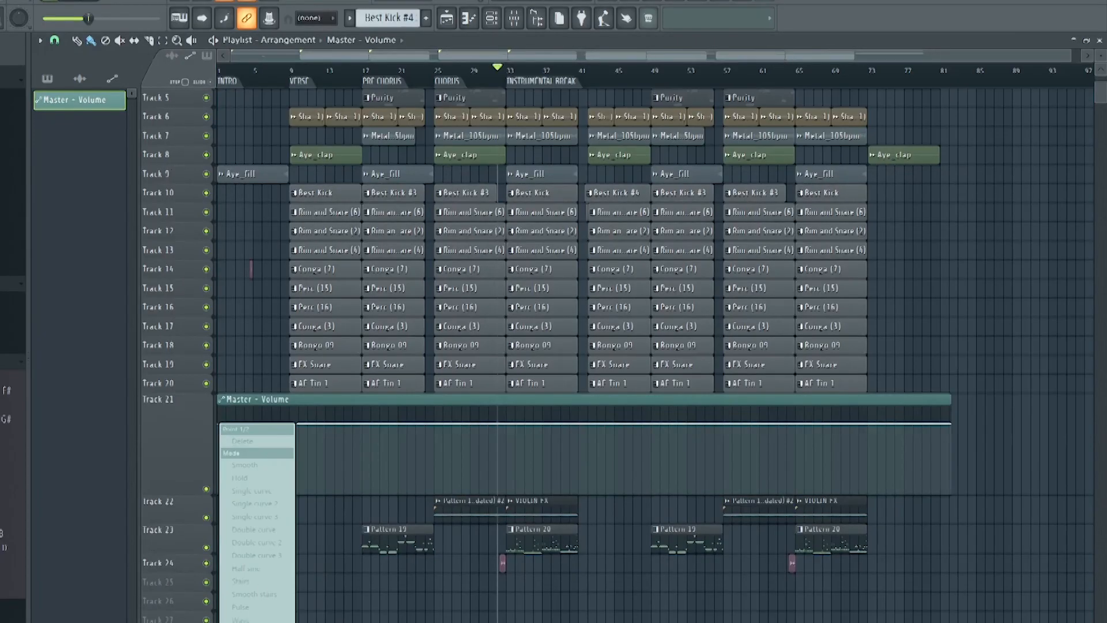
{"action": "scroll", "coordinate": [937, 75], "scroll_direction": "up", "scroll_amount": 6}
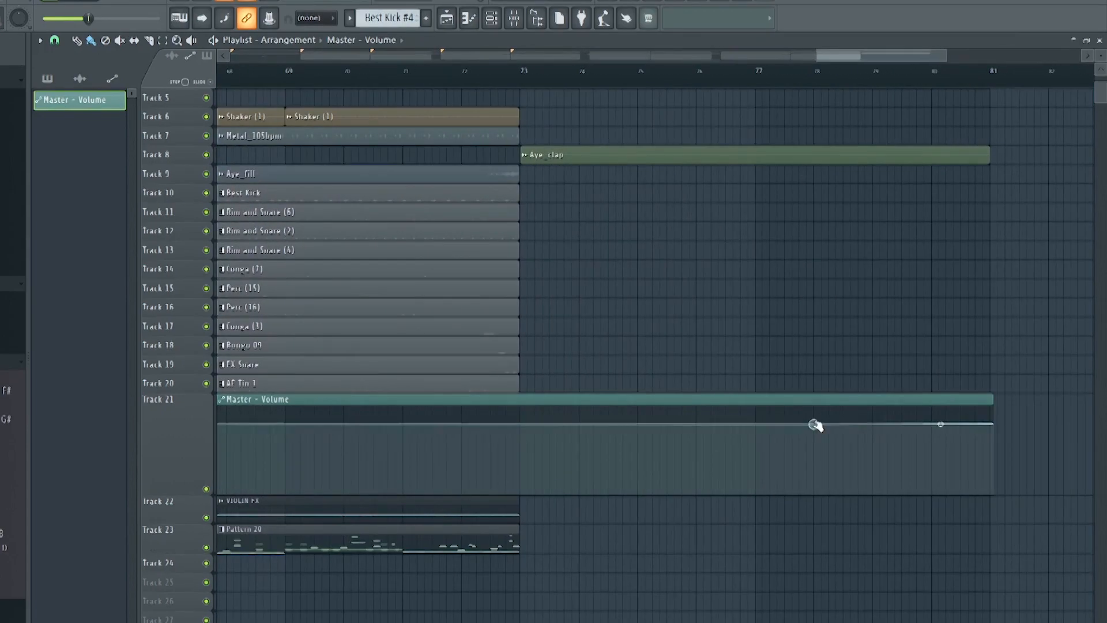
{"action": "right_click", "coordinate": [816, 424]}
{"action": "left_click", "coordinate": [903, 582]}
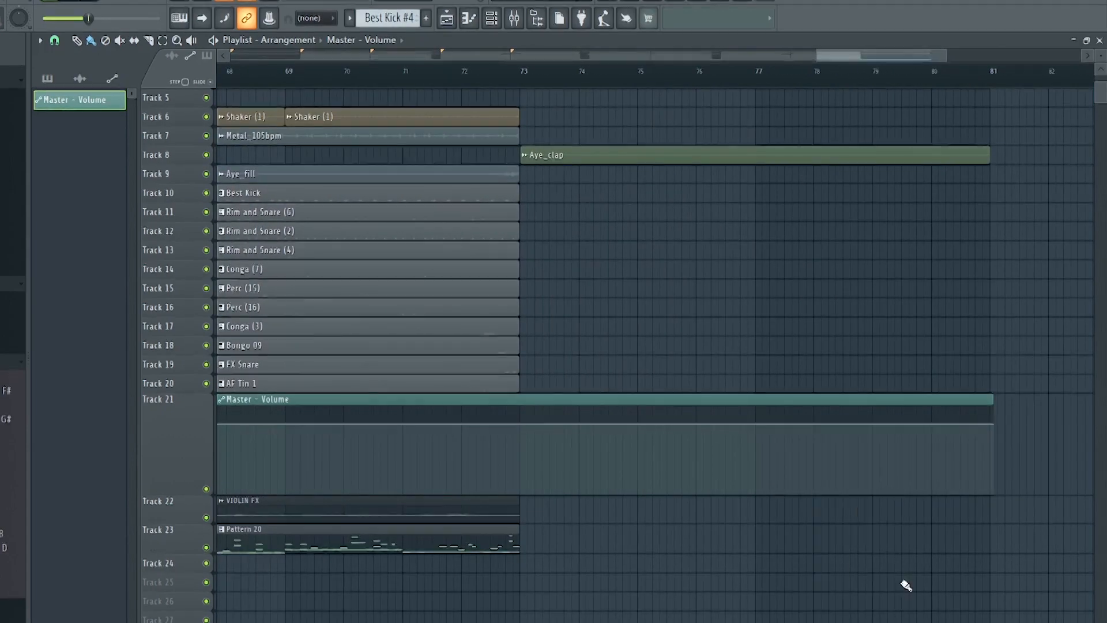
{"action": "left_click_drag", "start_coordinate": [992, 424], "coordinate": [1001, 510]}
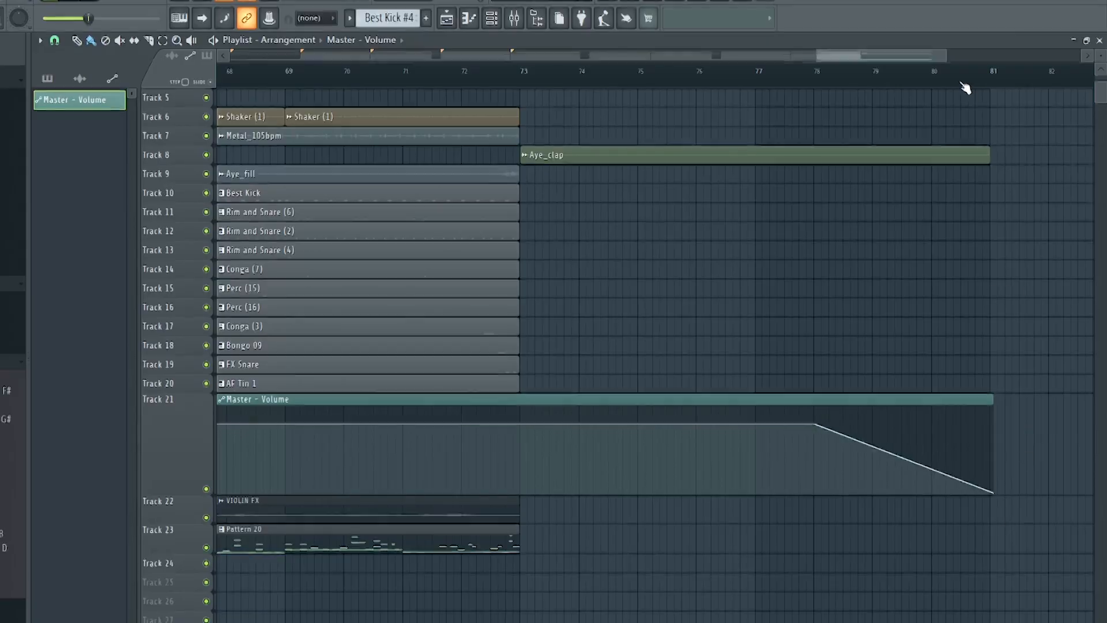
{"action": "scroll", "coordinate": [965, 87], "scroll_direction": "down", "scroll_amount": 3}
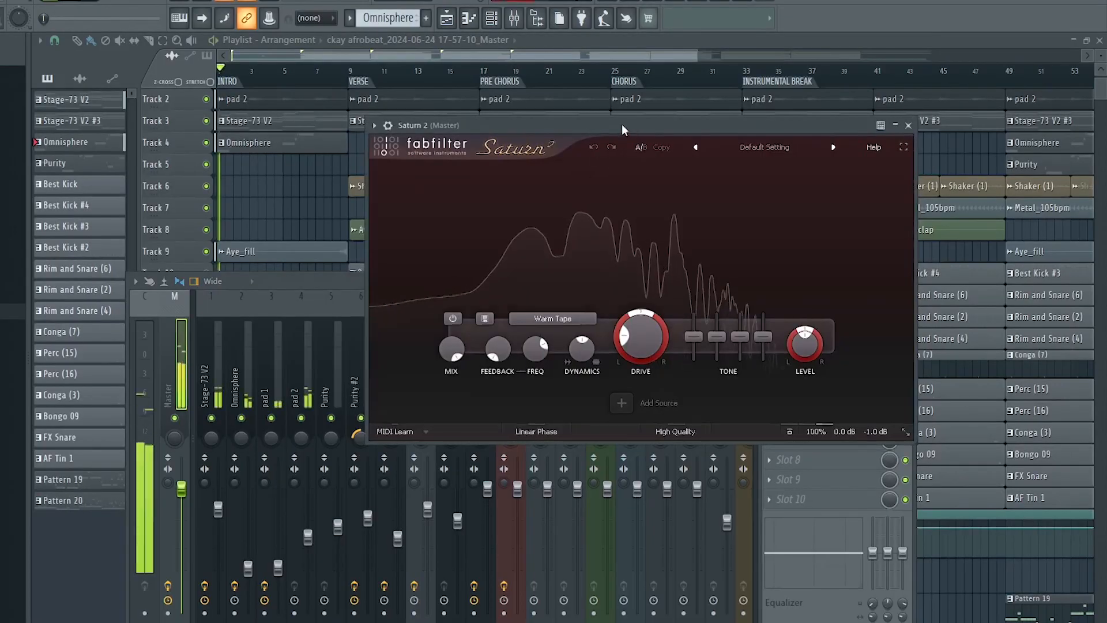
- Open Ozone 9 Maximizer on the Master track with the Classic Punch preset and set its threshold to -4.5 dB
{"action": "left_click_drag", "start_coordinate": [621, 123], "coordinate": [356, 94]}
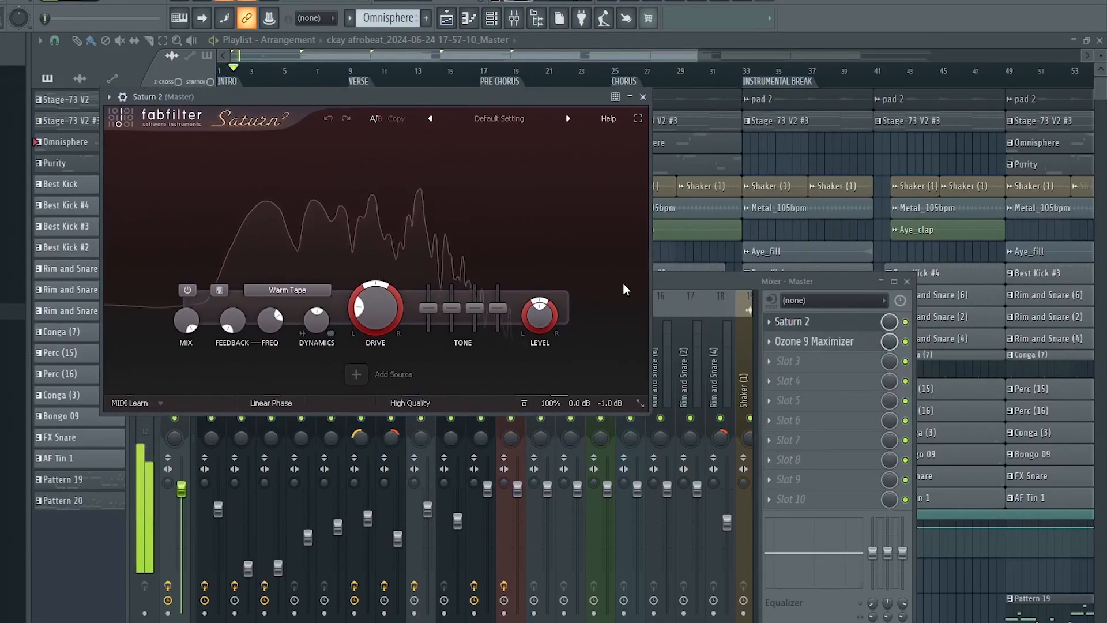
{"action": "left_click", "coordinate": [787, 340]}
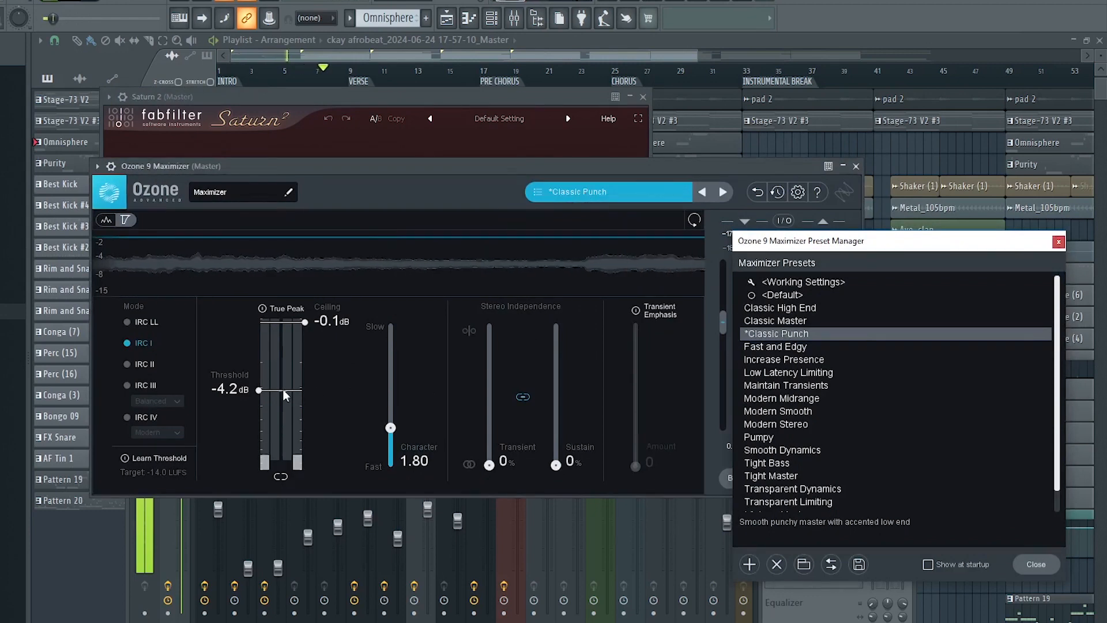
{"action": "left_click_drag", "start_coordinate": [258, 390], "coordinate": [258, 394]}
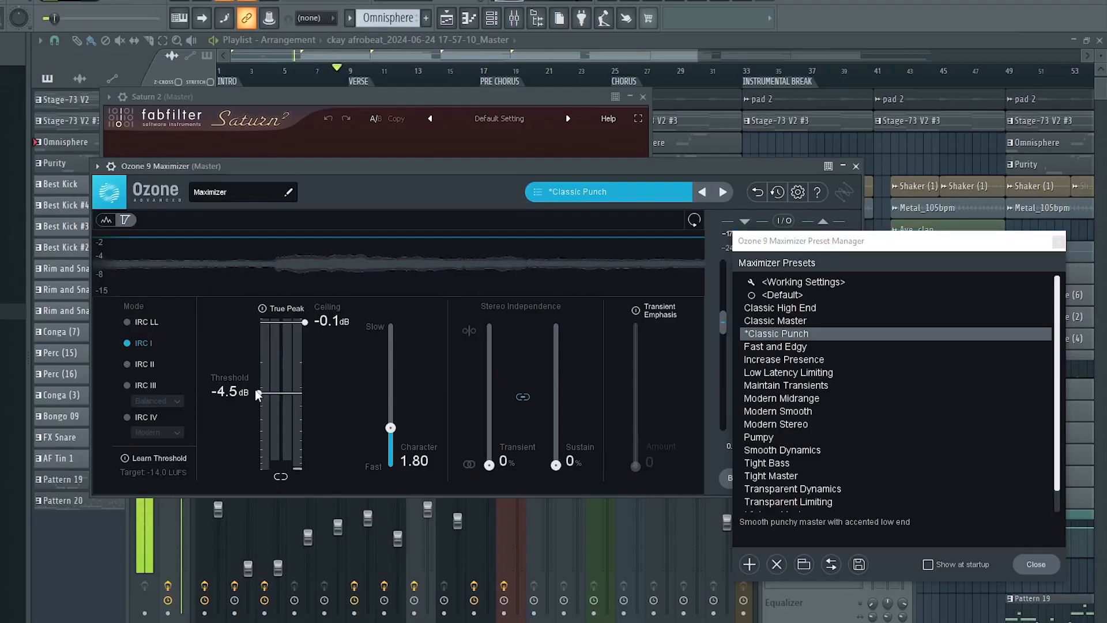